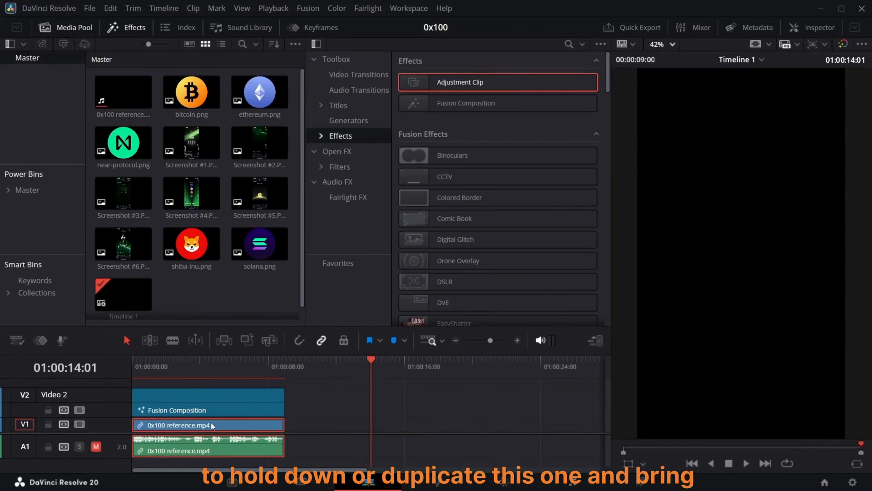
Step: Place another copy of 0x100 reference.mp4 later on the timeline and add a Fusion Composition above it, trimmed to match its length
drag(242, 428, 486, 441)
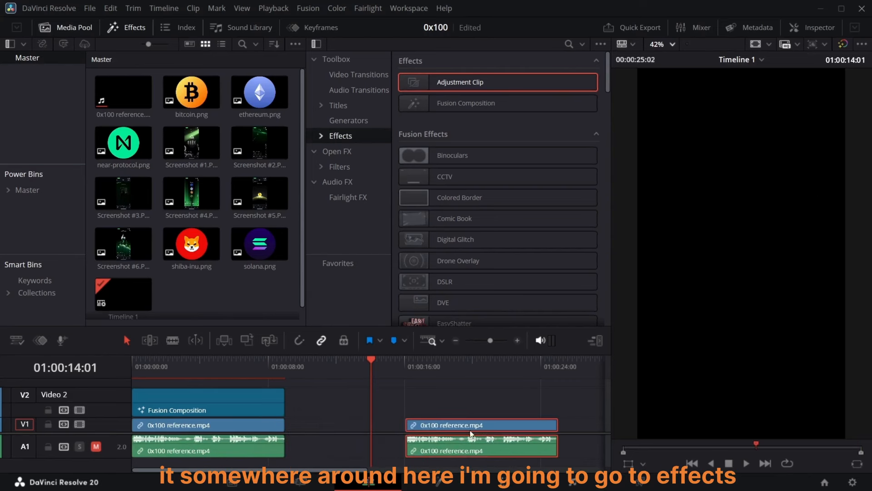
drag(459, 103, 414, 401)
drag(490, 403, 556, 399)
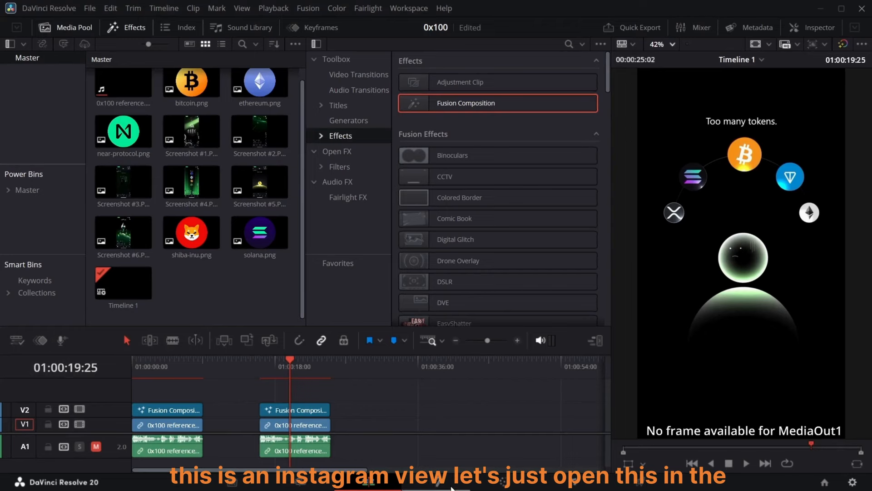
Step: Open the Fusion Composition on the Fusion page and add a Background node connected to MediaOut1
click(452, 487)
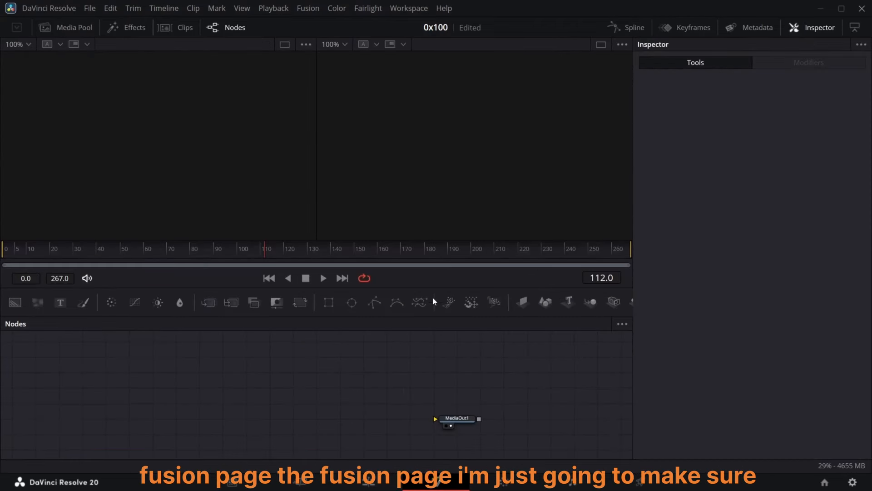
drag(434, 289, 439, 261)
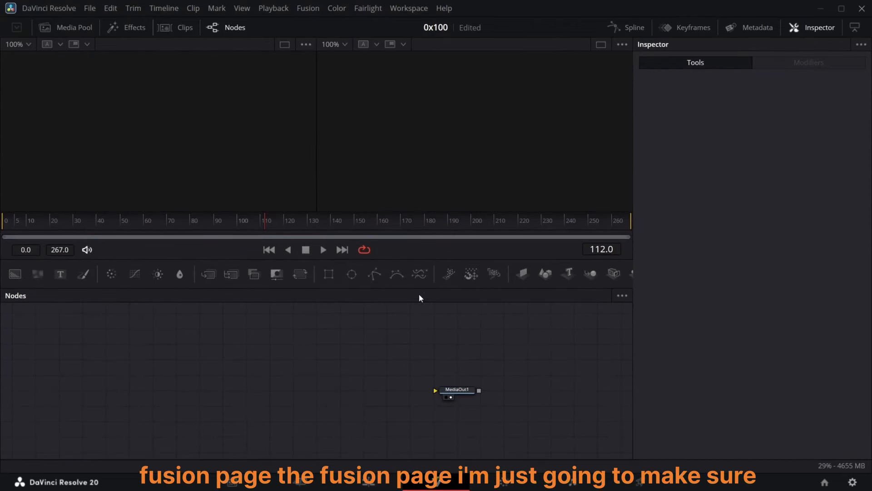
drag(15, 274, 441, 391)
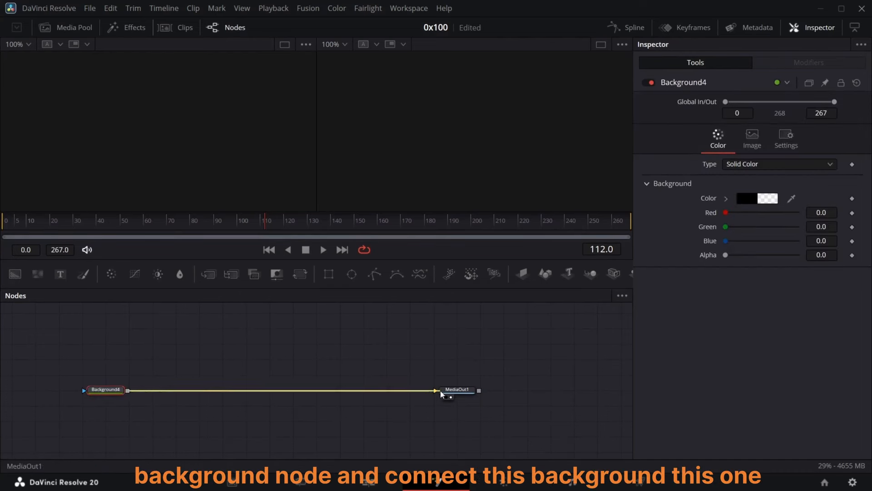
Step: Add a Media In node and set its Media Source to Background
key(shift+space)
text(medi)
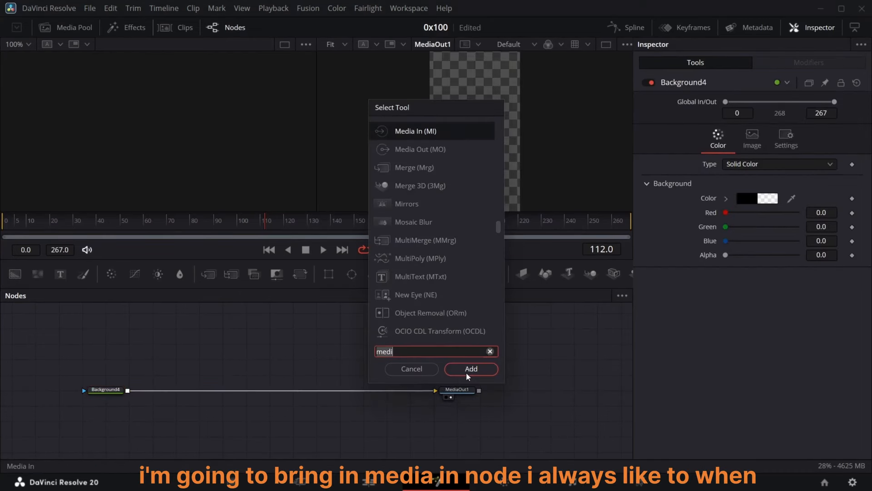
click(468, 369)
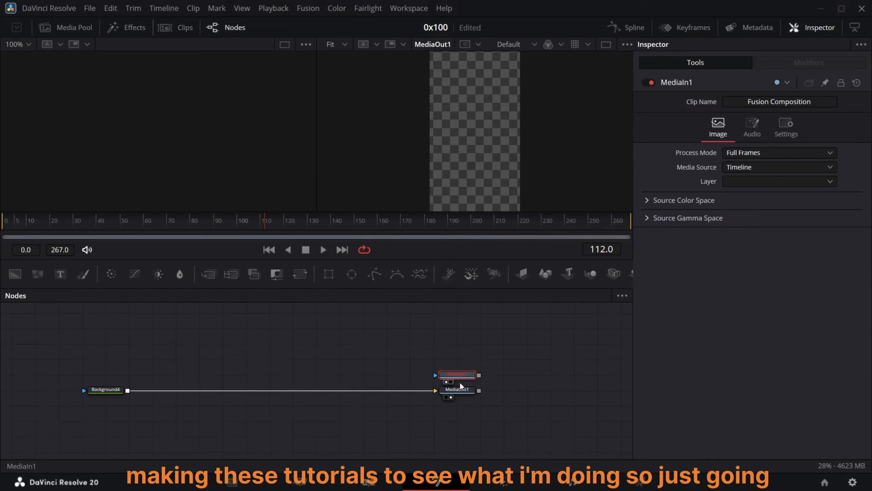
click(756, 172)
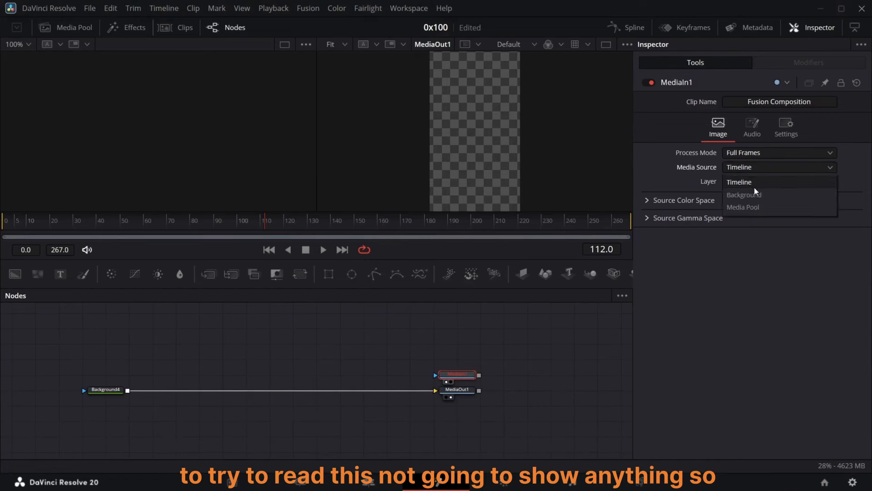
click(744, 194)
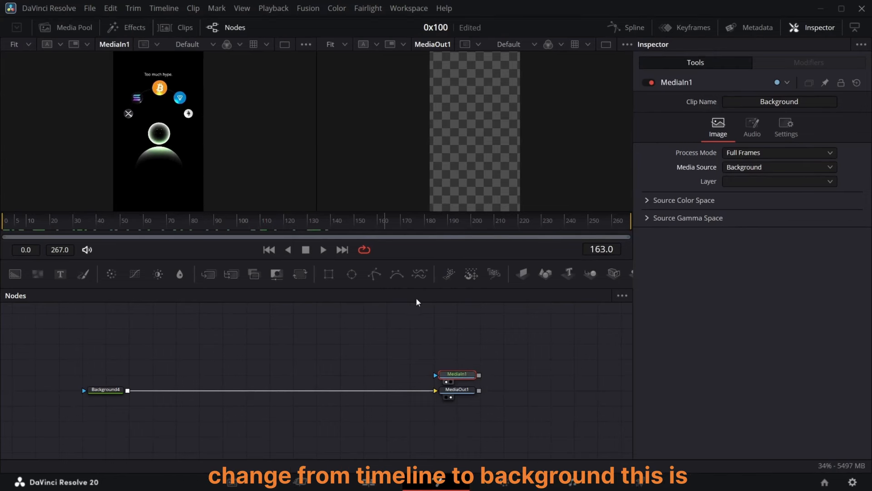
Step: Go to frame 20, zoom the first viewer to 25% and turn on the guides in both viewers
drag(526, 300, 1, 335)
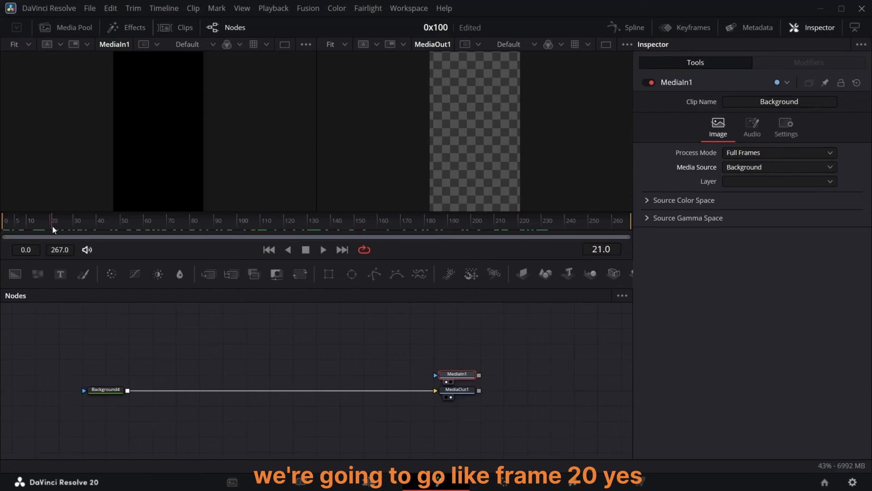
drag(53, 229, 50, 229)
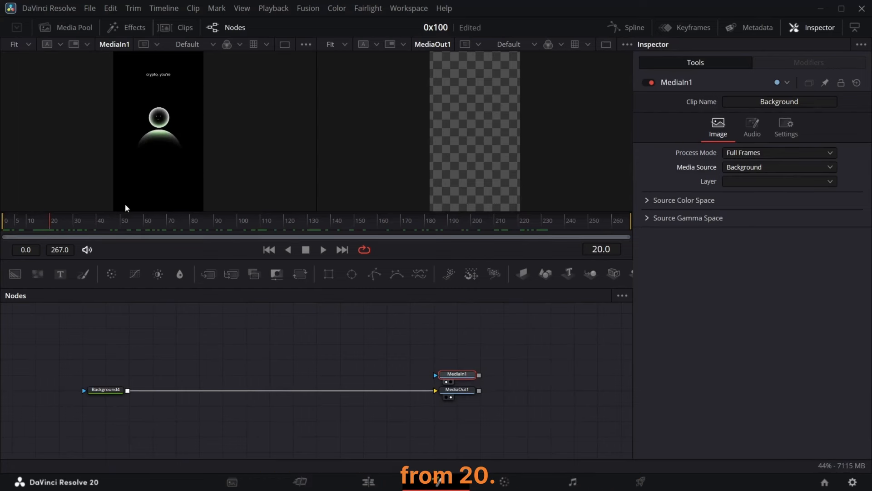
click(28, 45)
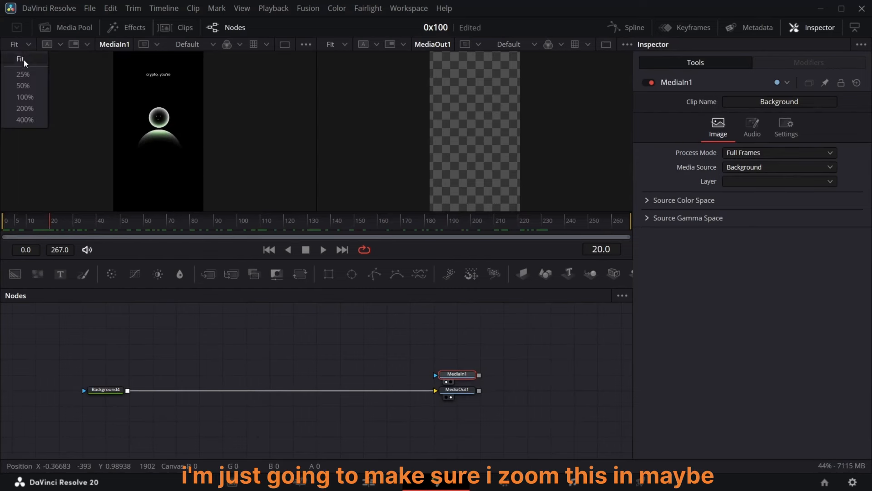
click(27, 75)
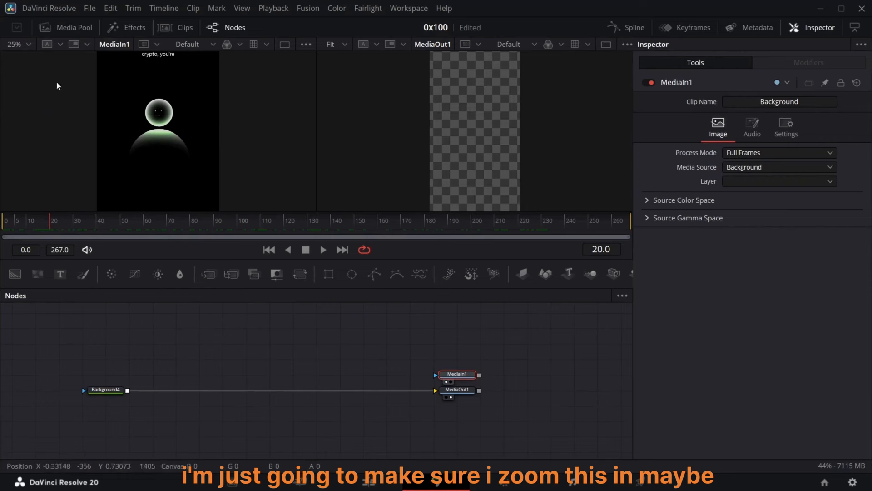
key(ctrl+g)
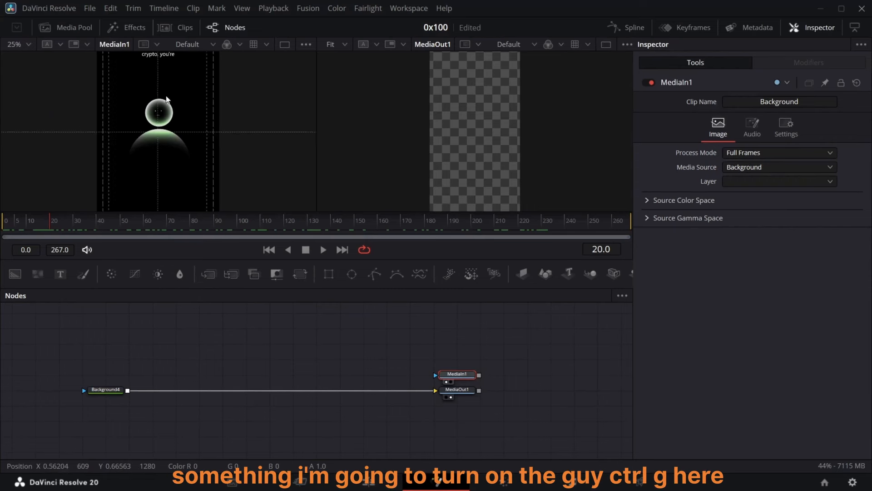
key(ctrl+g)
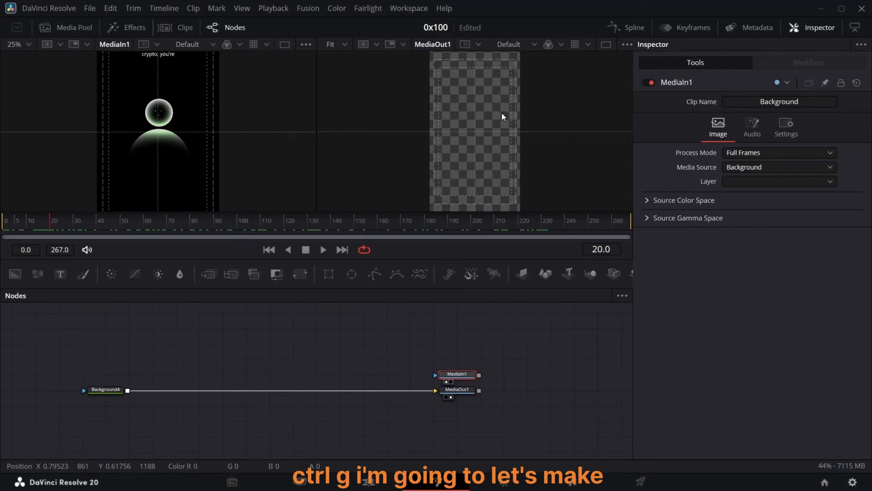
Step: Add two more Background nodes combined through a Merge node
click(105, 389)
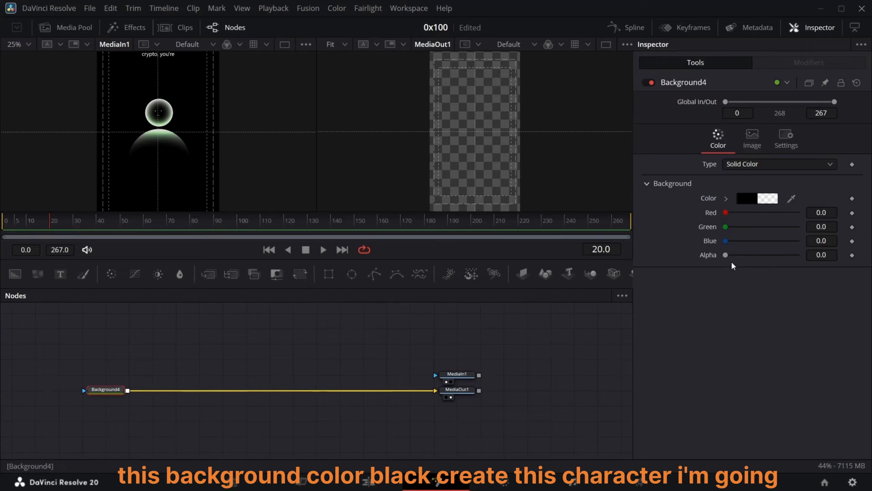
drag(15, 274, 127, 358)
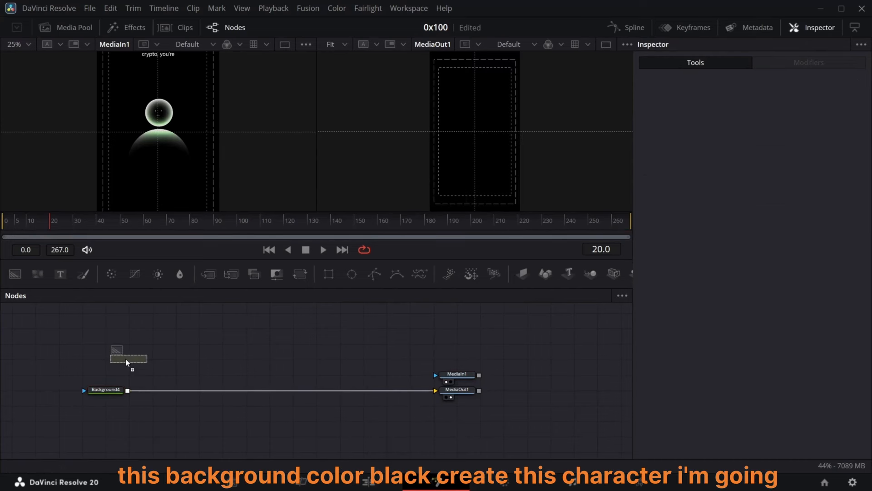
drag(17, 275, 152, 359)
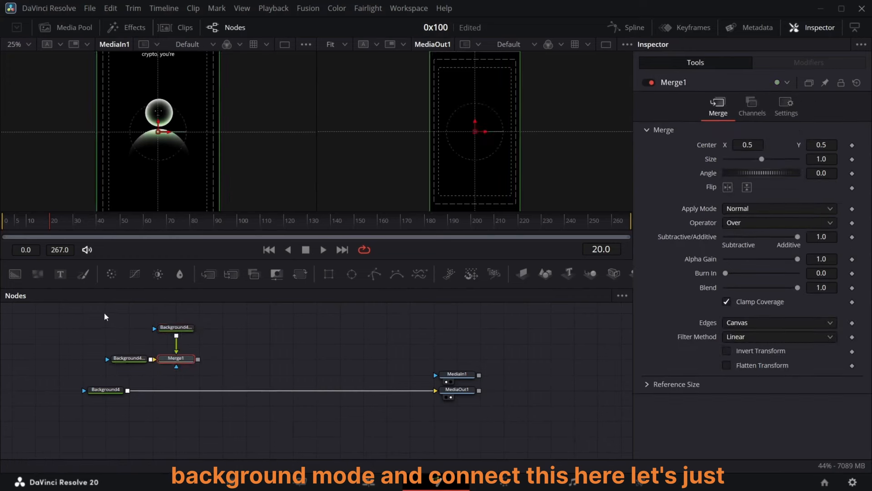
Step: Rearrange the nodes to make room and view Merge1 in the second viewer
drag(75, 308, 475, 437)
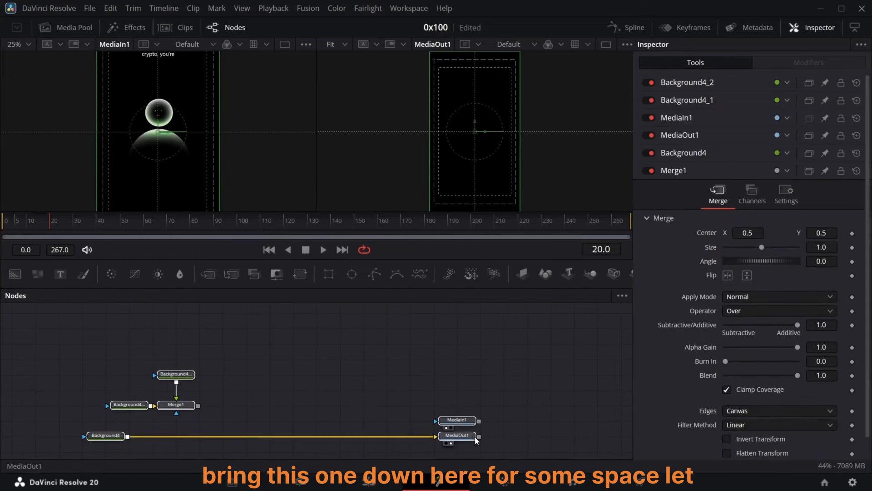
click(476, 437)
click(169, 406)
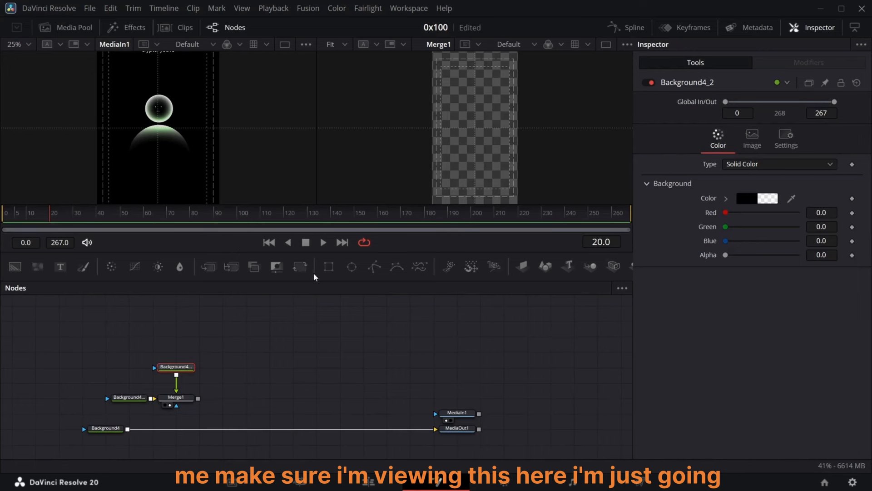
Step: Add an Ellipse mask to the top Background node
click(352, 267)
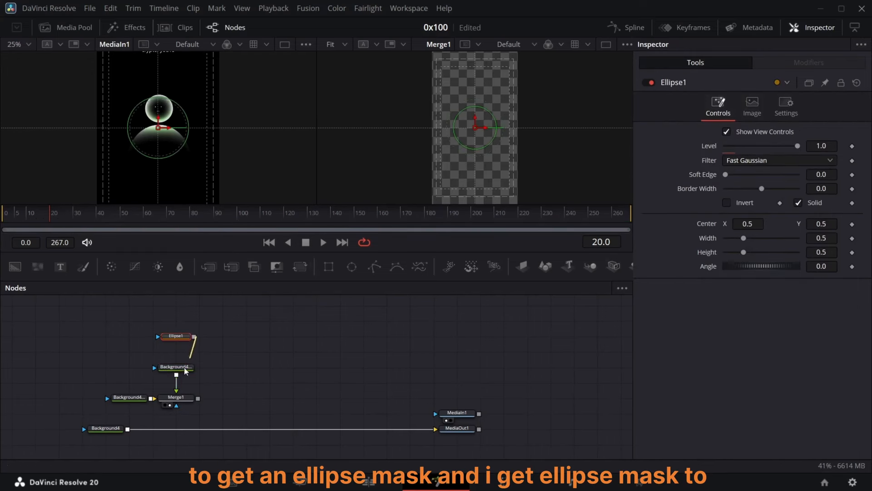
drag(184, 368, 183, 369)
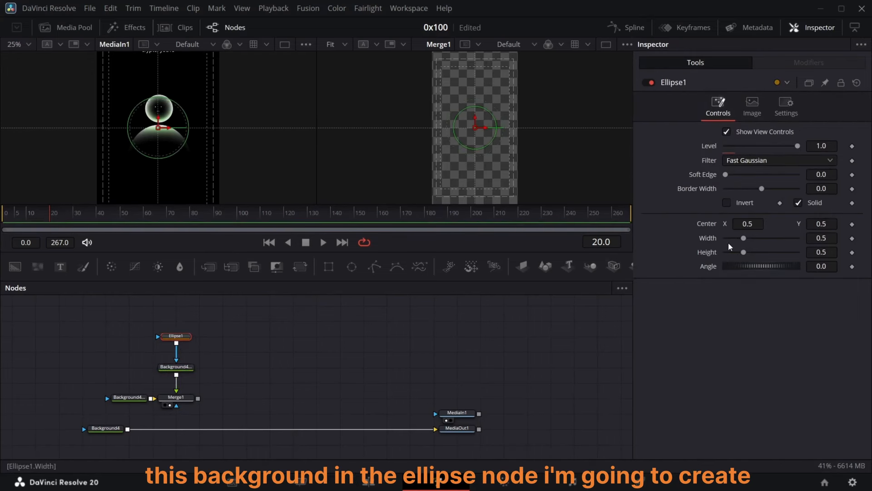
Step: Link the ellipse's Width to its Height with an expression and set Height to 0.229
right_click(708, 239)
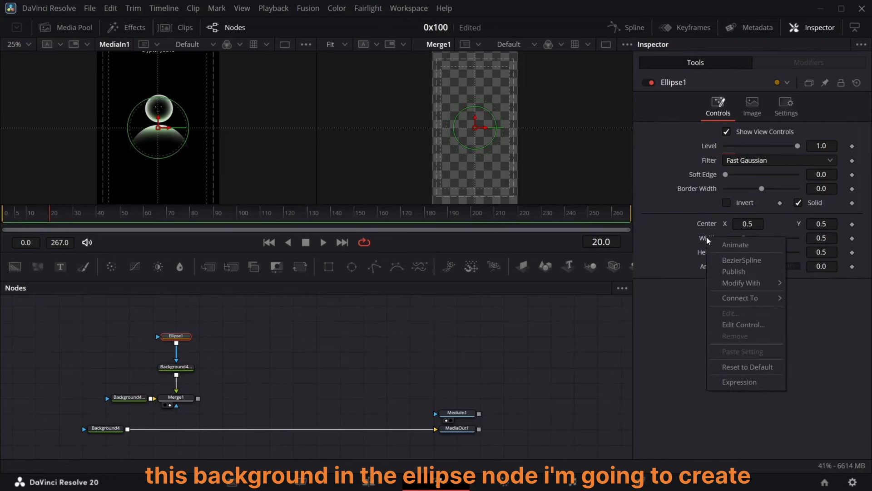
click(739, 382)
drag(728, 253, 707, 268)
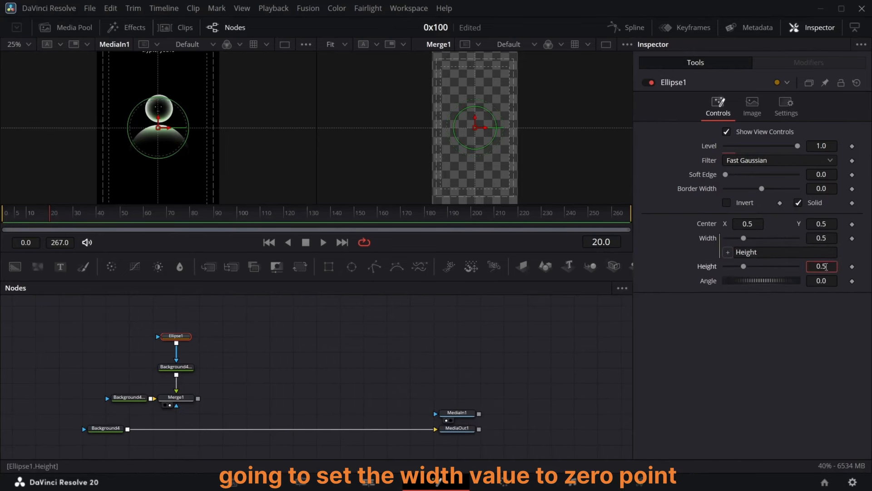
key(BackSpace)
text(22)
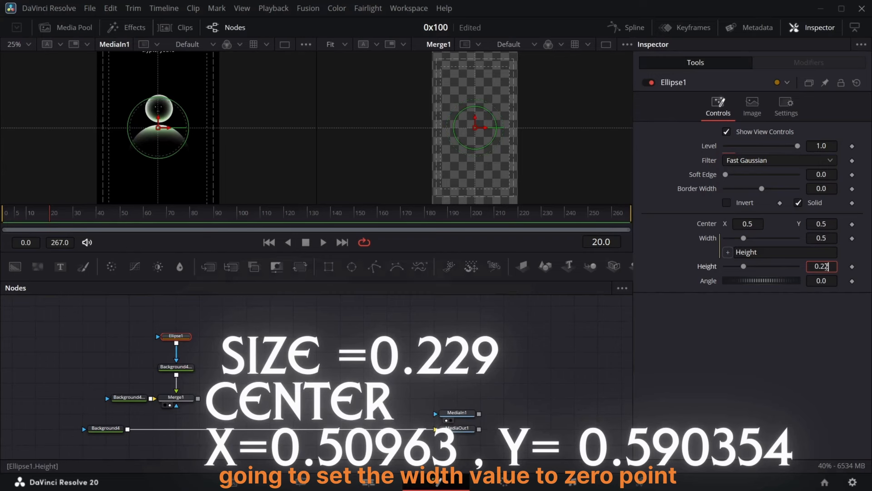
text(9)
key(Return)
Step: Set the ellipse center to X 0.50963 and Y 0.590354
click(756, 224)
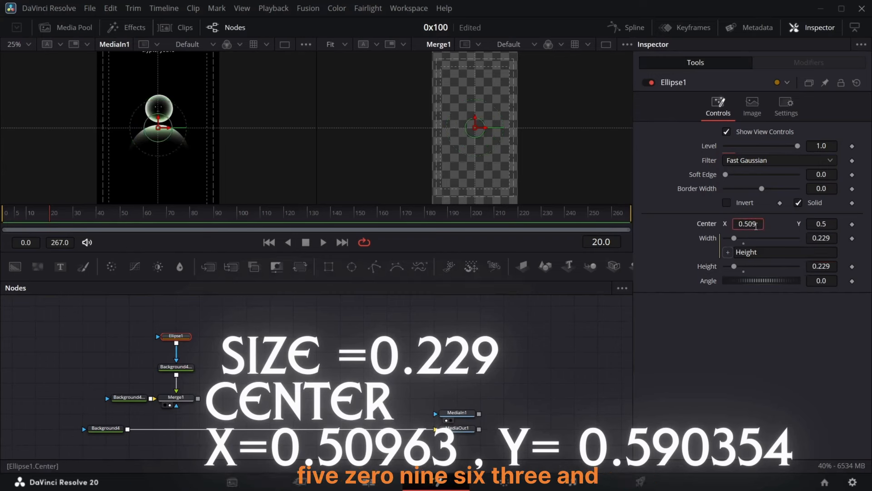
text(0963)
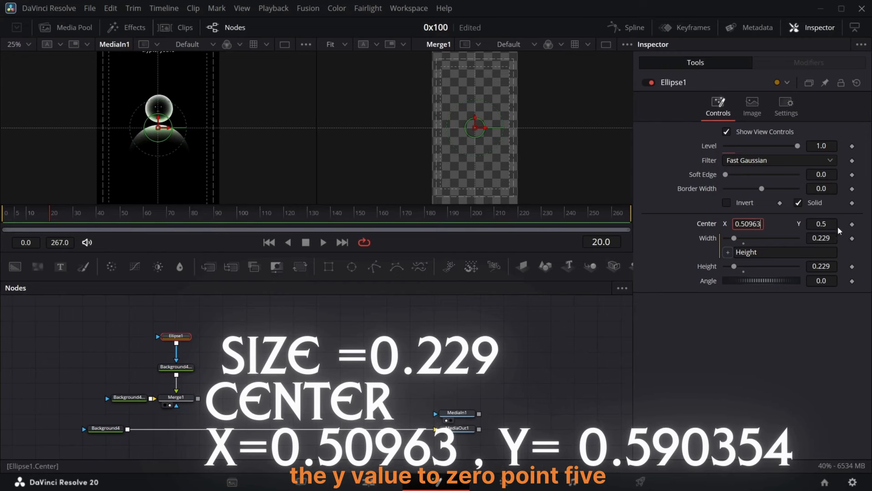
click(835, 224)
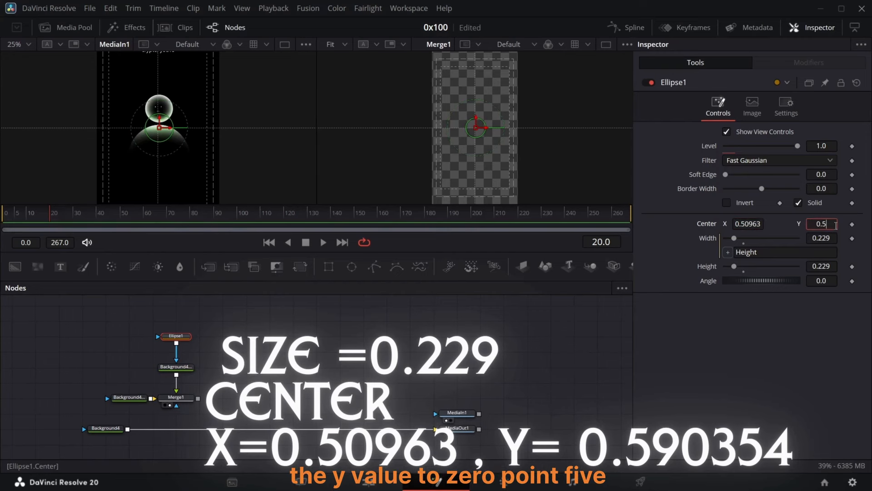
text(90354)
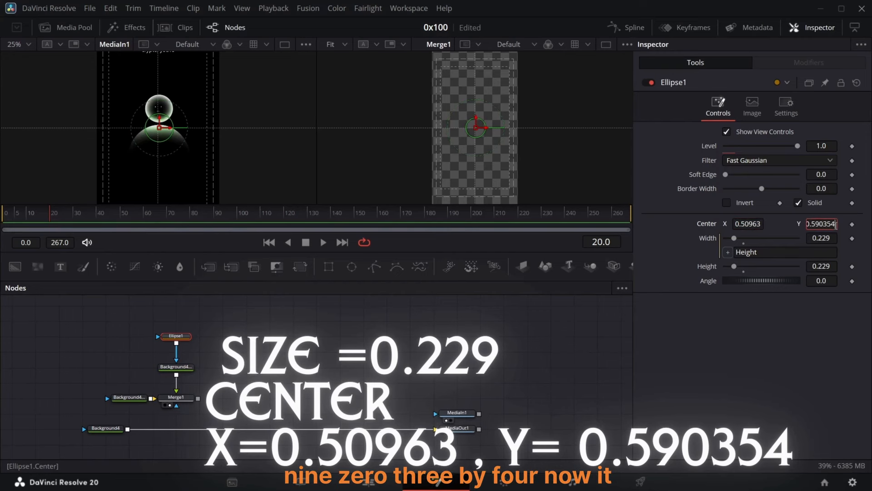
key(Return)
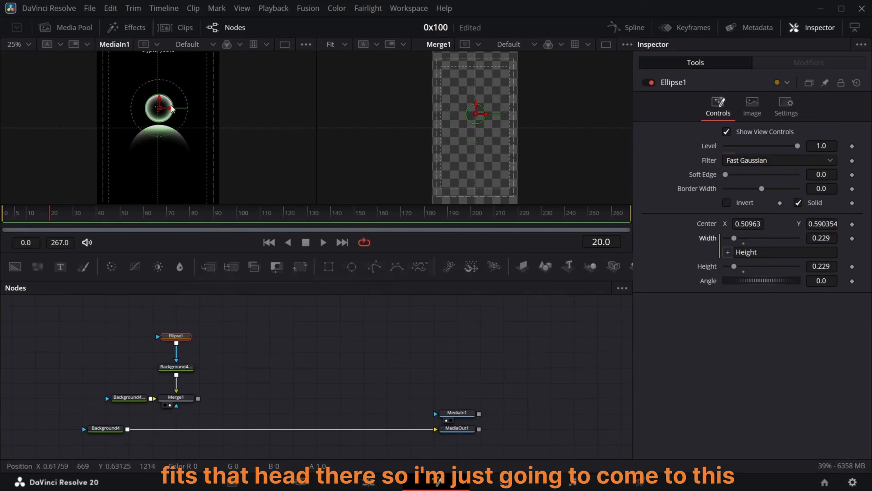
Step: Change the top Background node's type to Gradient and move the gradient start point onto the circle's center
click(178, 369)
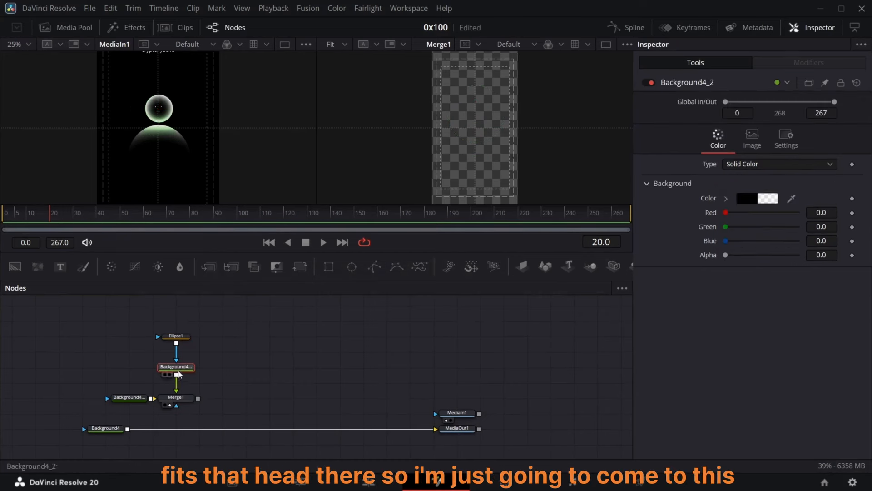
click(777, 164)
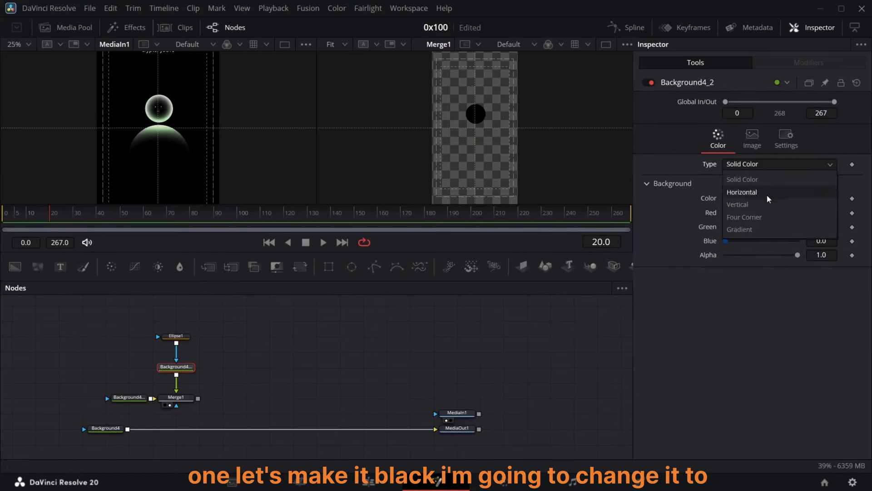
click(758, 230)
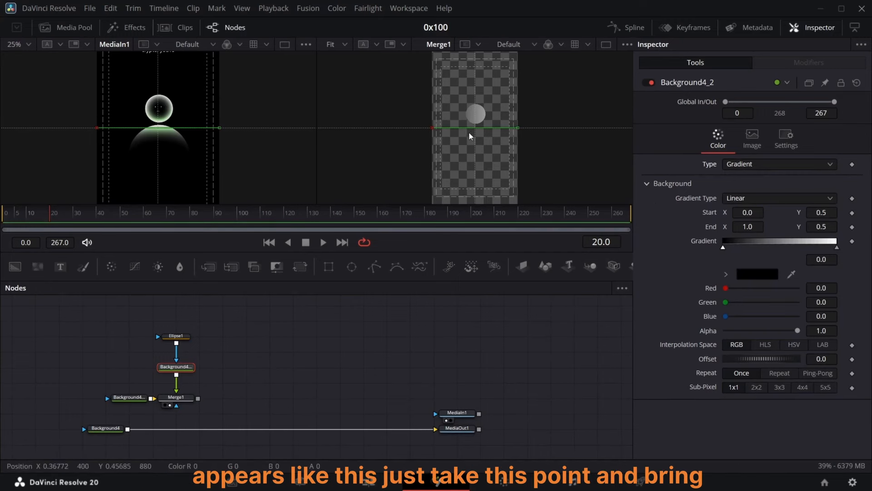
drag(432, 128, 476, 115)
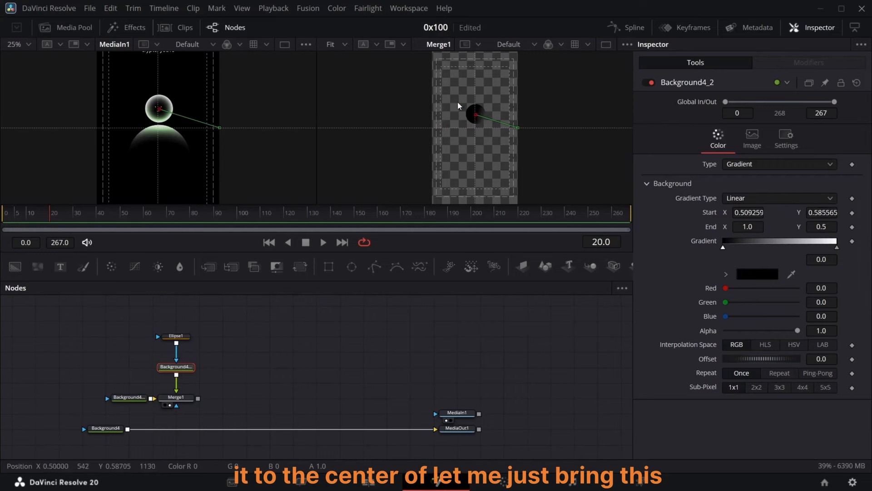
Step: Zoom the second viewer to 50%
click(342, 43)
click(348, 74)
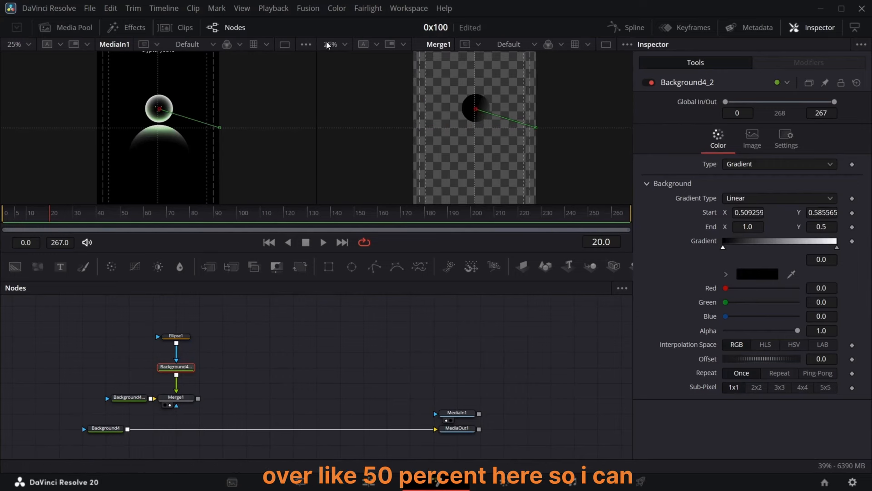
click(327, 43)
click(347, 85)
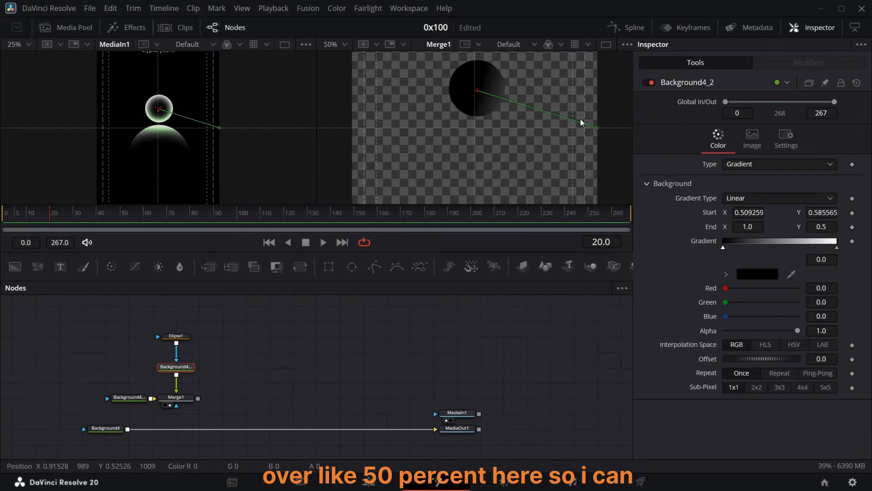
Step: Switch the head gradient to Radial and adjust its end point and black stop to shade the circle
drag(598, 127, 544, 108)
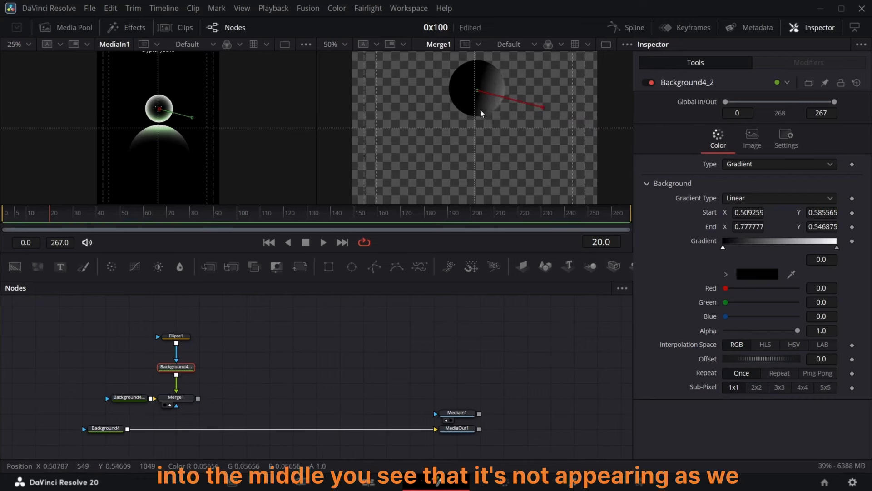
click(783, 198)
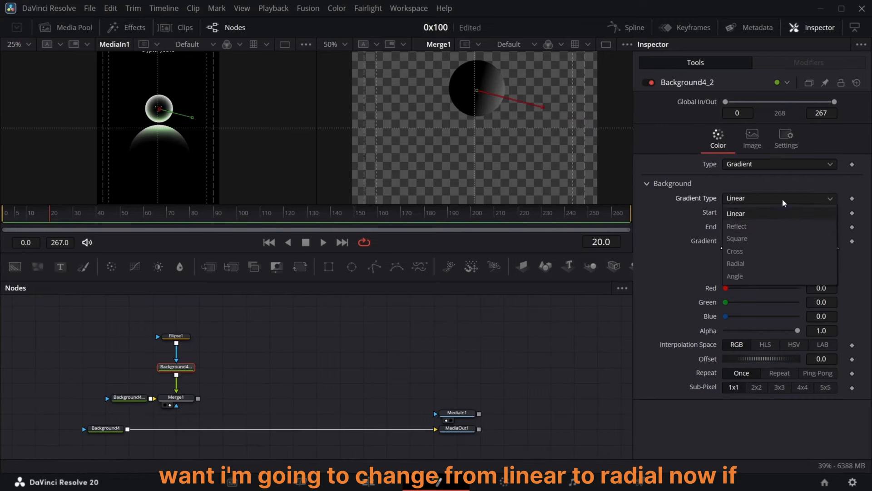
click(765, 263)
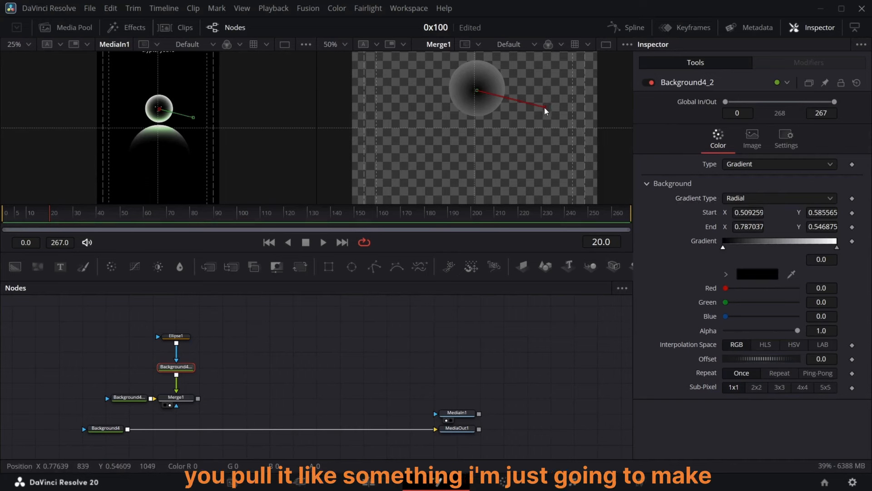
drag(544, 107, 566, 113)
drag(727, 249, 743, 249)
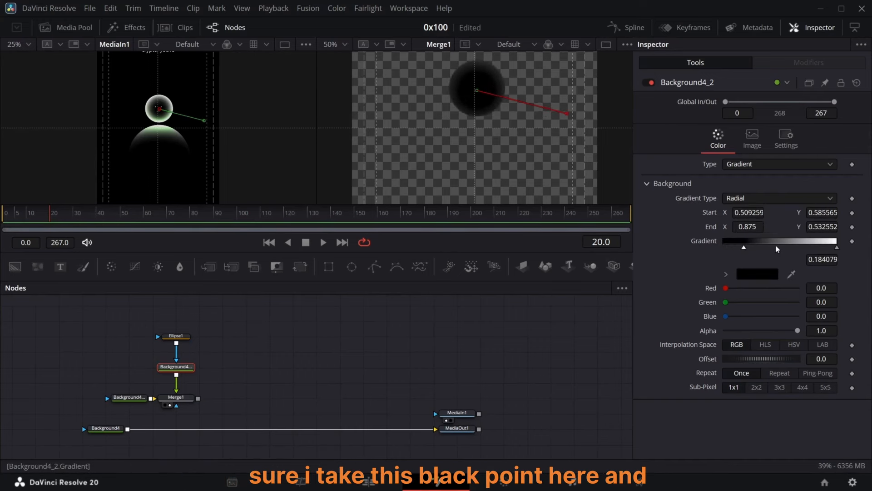
drag(565, 113, 536, 104)
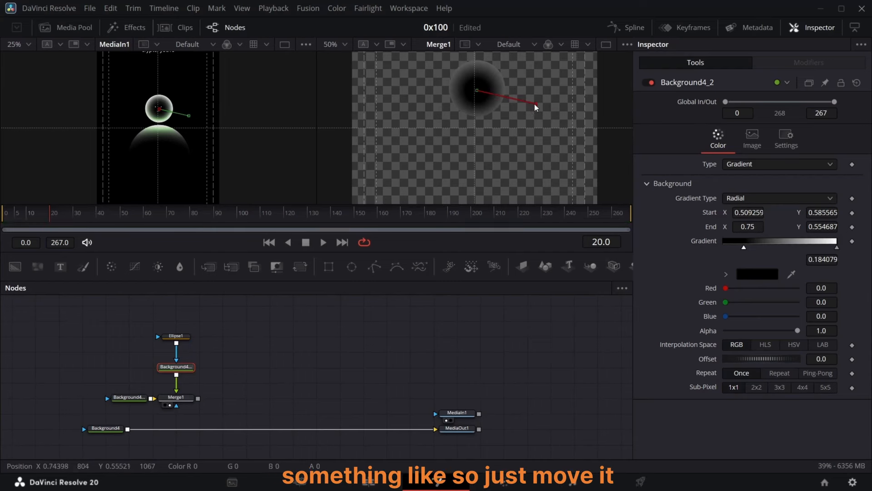
drag(745, 248, 749, 248)
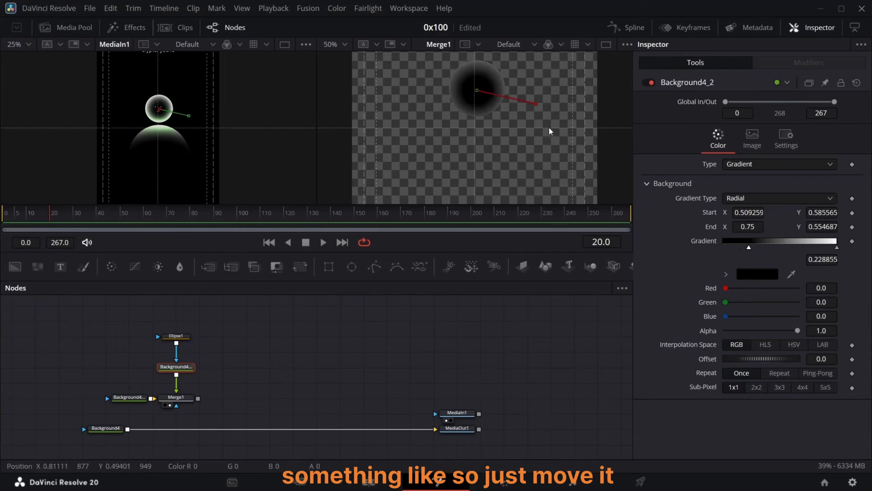
drag(536, 105, 530, 106)
Step: Set the gradient's white stop to the pale green sampled from the reference character in the first viewer
click(836, 247)
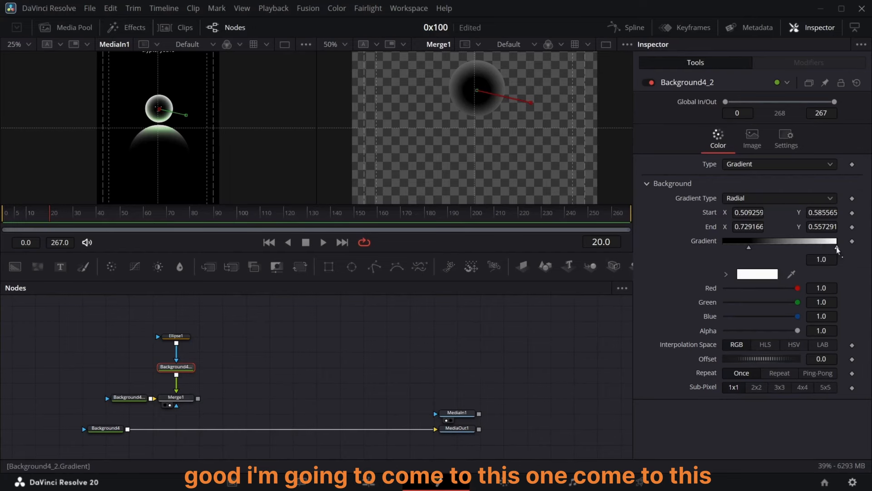
click(769, 276)
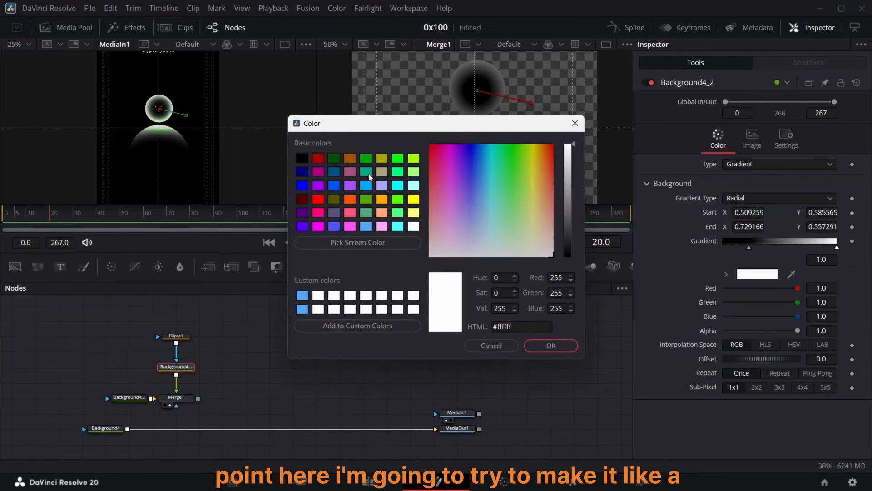
click(551, 345)
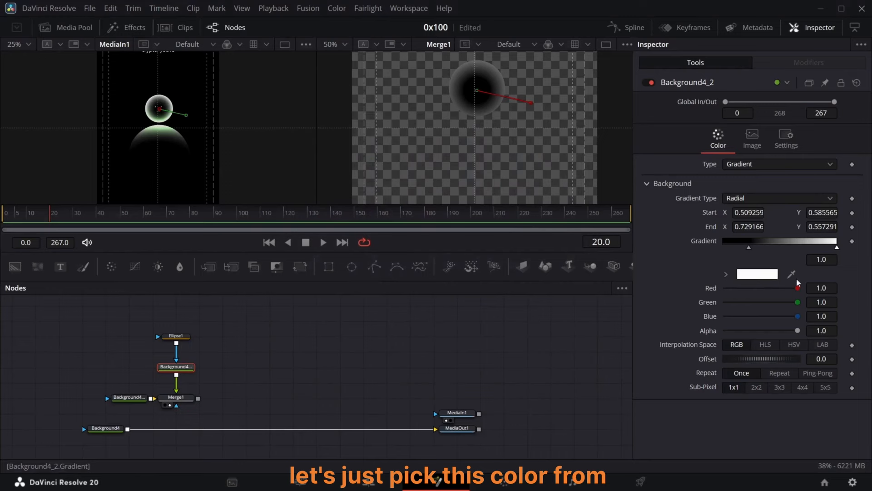
drag(795, 280, 169, 118)
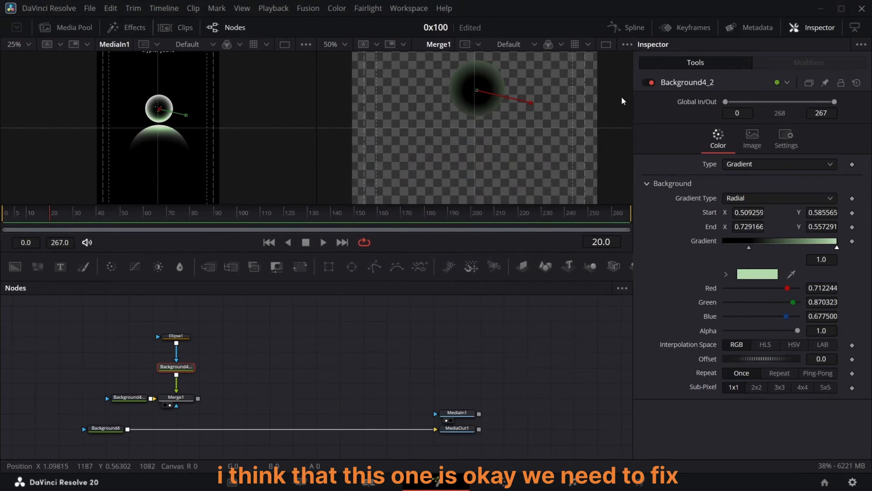
Step: Rearrange the gradient stops and end point so the circle gets a dark center and green rim
drag(837, 247, 813, 249)
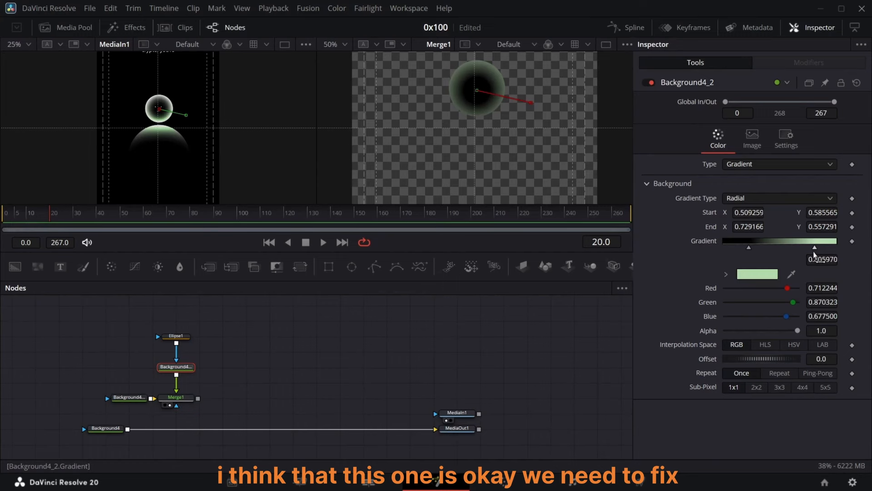
click(750, 248)
drag(751, 247, 754, 246)
drag(531, 103, 530, 91)
drag(812, 249, 763, 248)
drag(756, 248, 798, 248)
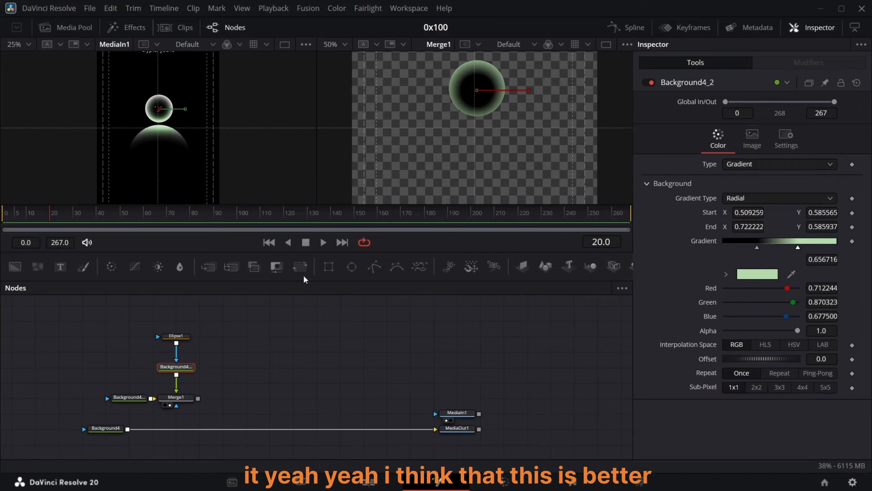
Step: Reposition the Ellipse1 node and add new Ellipse mask nodes, placing one below Merge1
click(194, 341)
drag(177, 341, 177, 355)
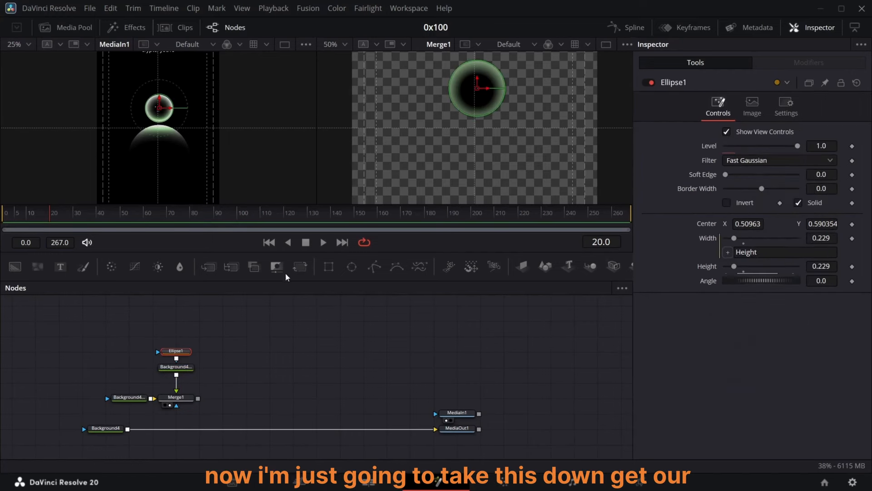
drag(352, 267, 177, 350)
drag(158, 127, 159, 157)
drag(66, 325, 166, 409)
click(178, 383)
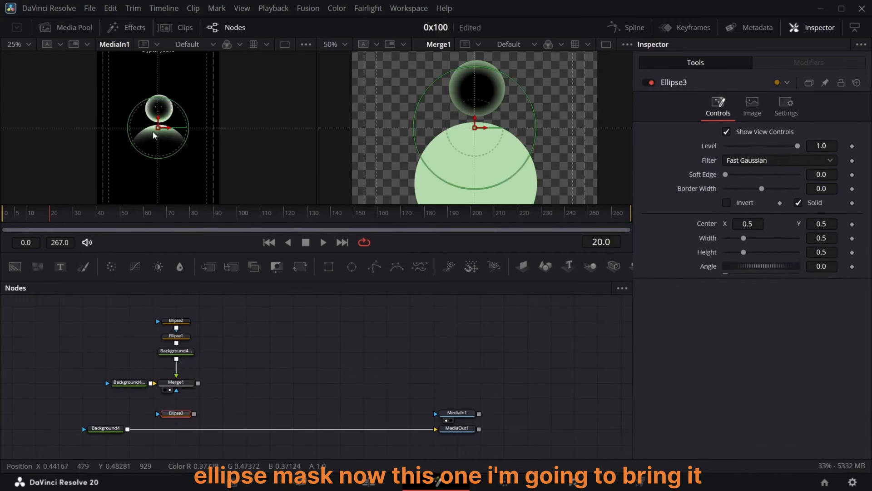
Step: Move the new ellipse down to center X 0.5, Y about 0.34, and widen it to 0.525
drag(159, 128, 161, 166)
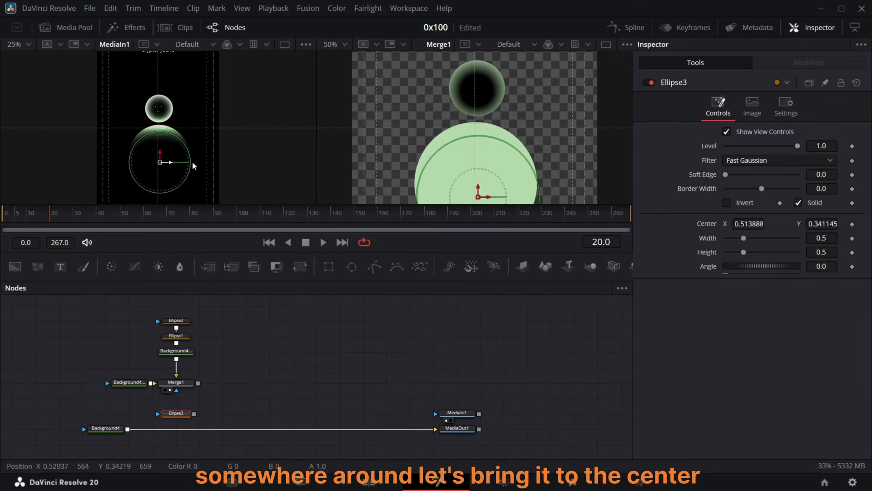
scroll(471, 164, down, 1)
drag(478, 170, 475, 171)
drag(536, 168, 540, 167)
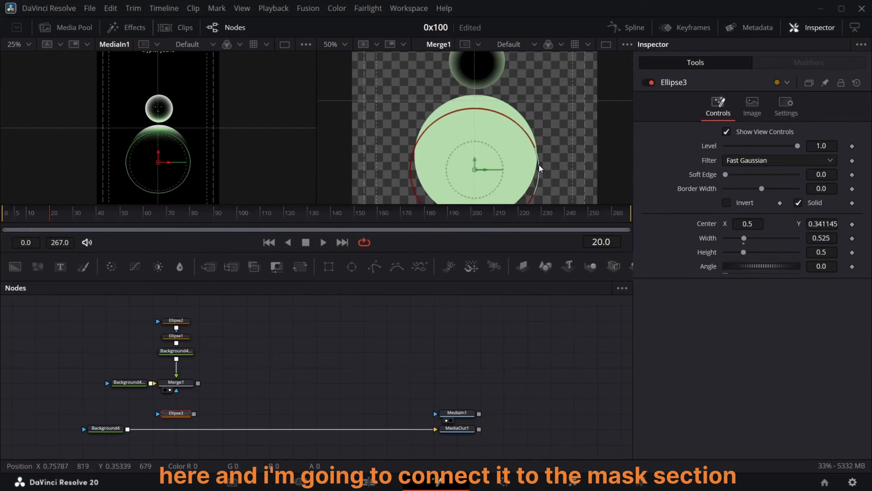
Step: Connect the new ellipse to Merge1's mask input and invert it to form the body crescent
drag(194, 413, 176, 389)
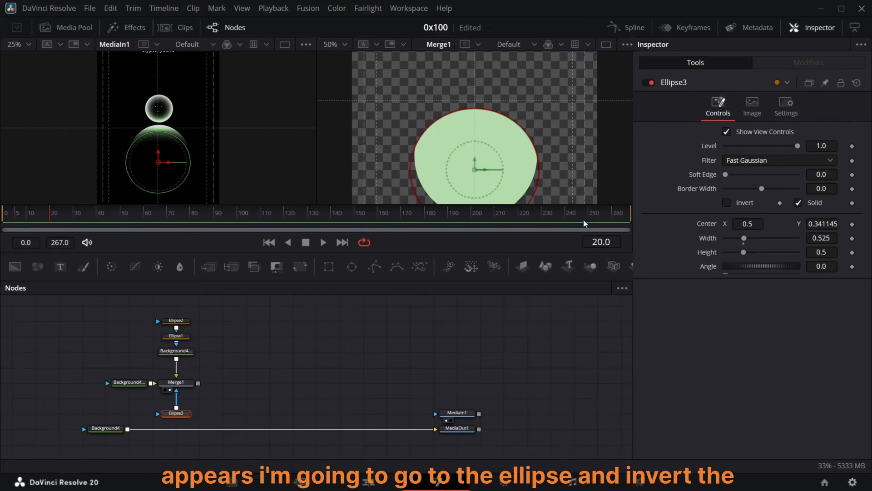
click(726, 202)
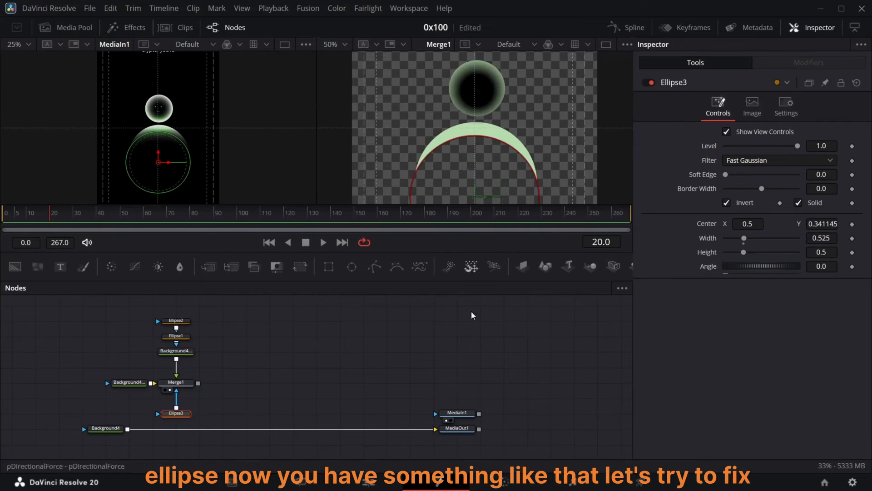
click(353, 362)
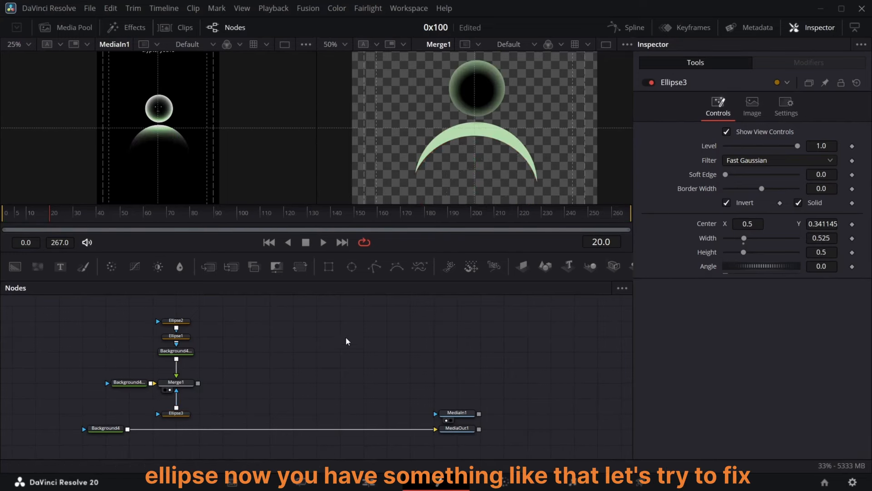
Step: Add a third stop at the end of the head gradient and make it pure white
click(178, 351)
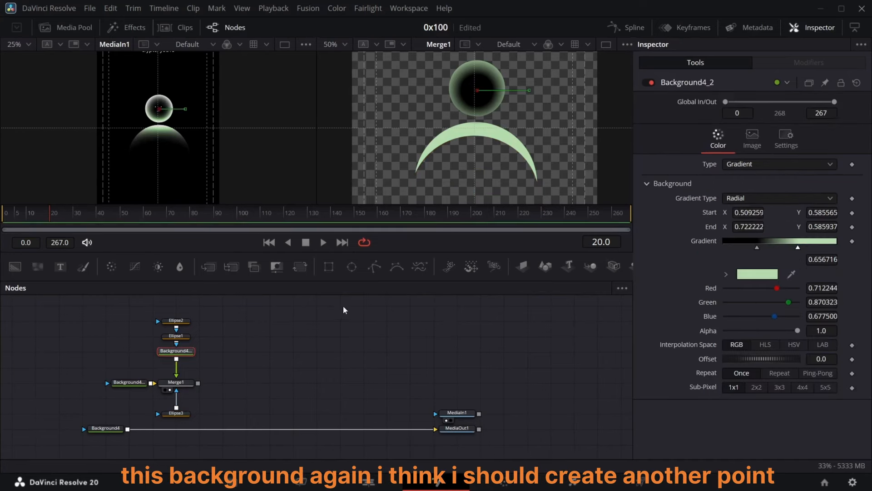
click(836, 246)
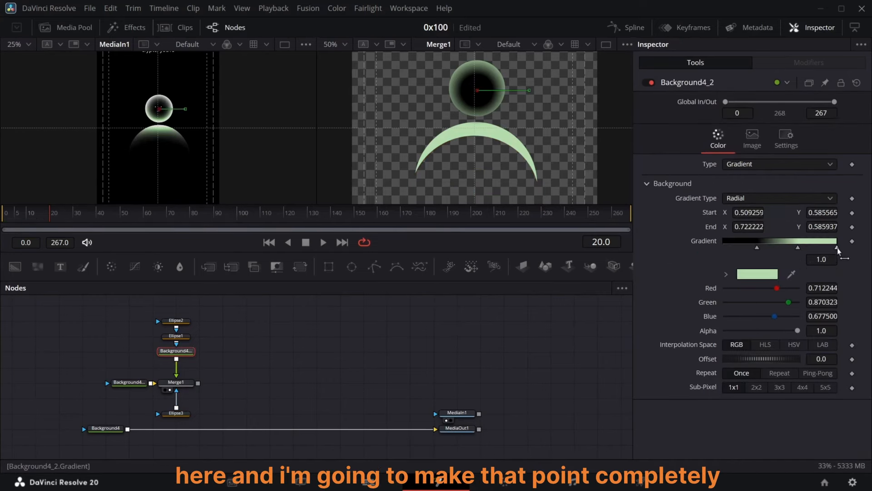
click(769, 277)
click(414, 226)
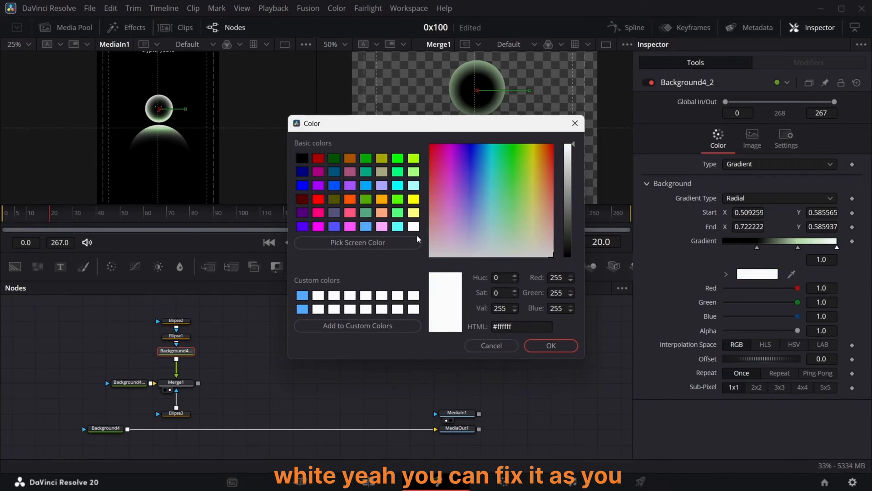
click(551, 346)
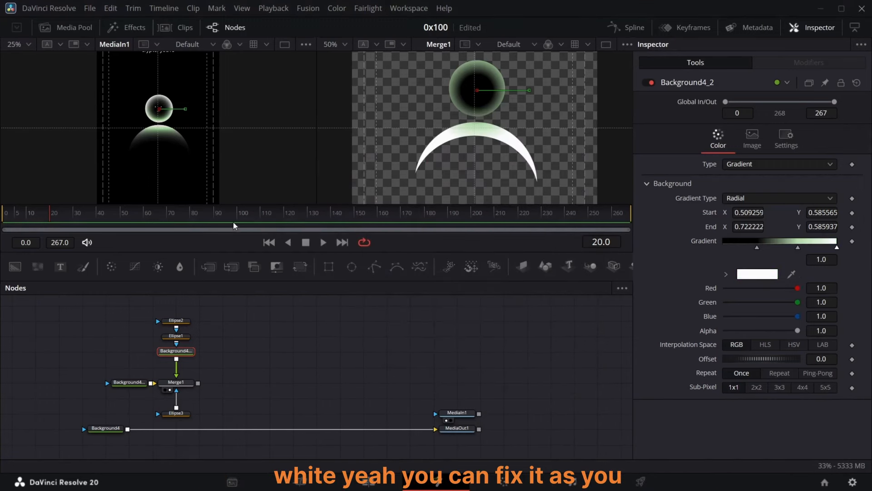
Step: Zoom the first viewer to 50% and scrub the timeline to examine the reference character's face
scroll(201, 331, up, 2)
click(17, 44)
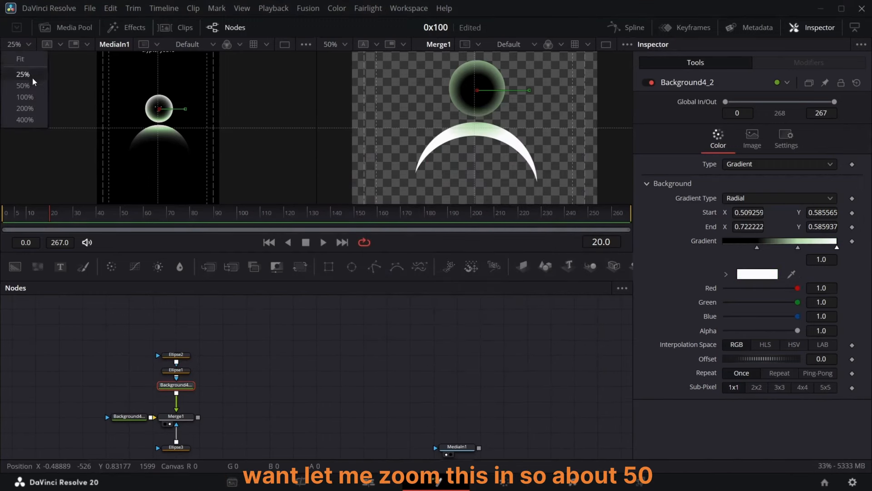
click(23, 85)
click(263, 213)
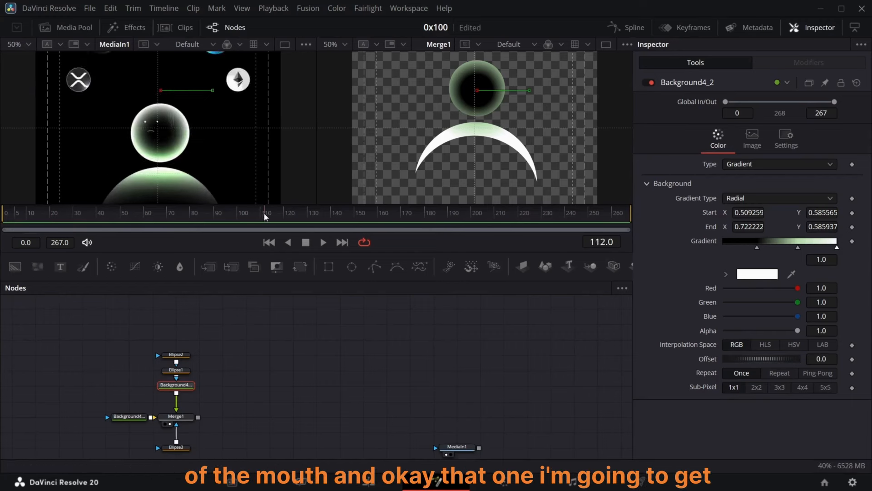
click(94, 213)
drag(68, 222, 82, 225)
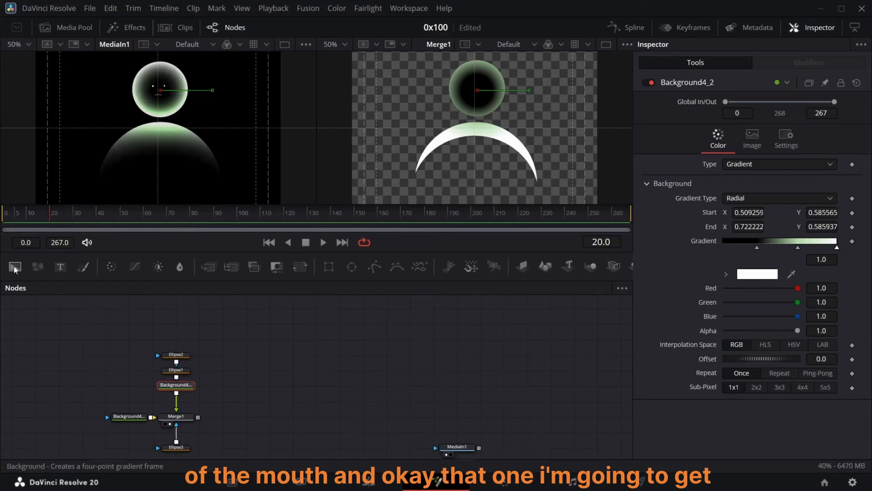
Step: Add a new Background node with an Ellipse mask connected to it
drag(15, 268, 254, 386)
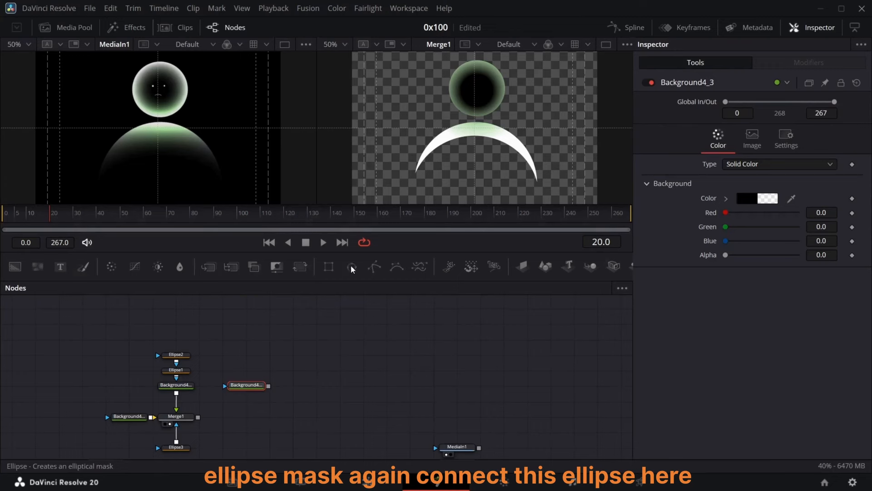
drag(351, 268, 246, 370)
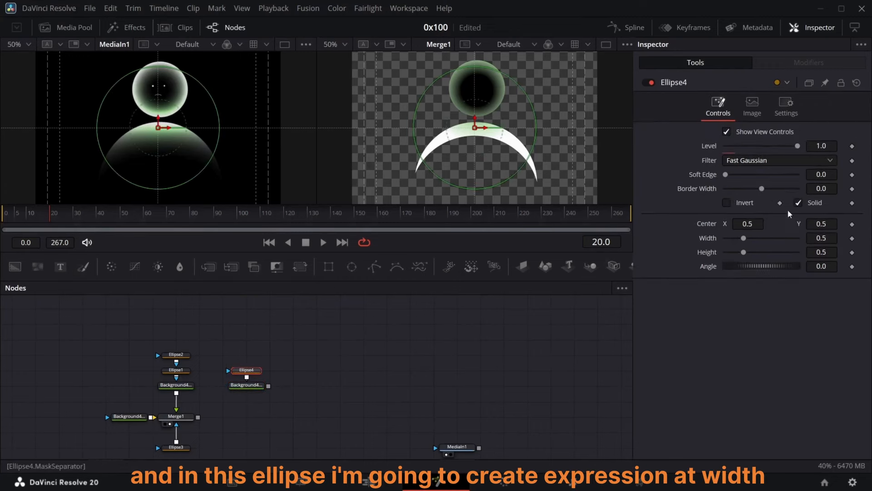
Step: Link the new ellipse's Width to its Height with an expression and reduce Height to about 0.021
right_click(716, 238)
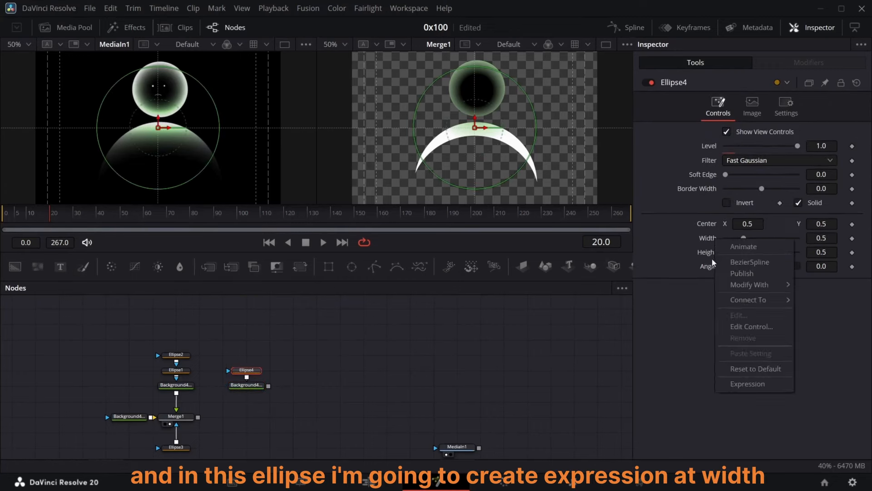
click(740, 385)
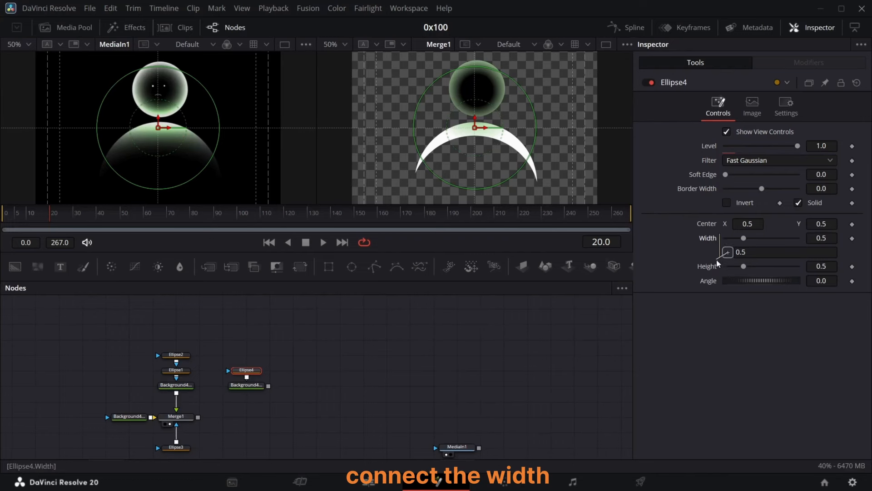
drag(717, 263, 708, 268)
drag(827, 267, 780, 267)
Step: Merge the new background over Merge1 and make it opaque white by raising its alpha and RGB to 1
drag(268, 385, 198, 417)
click(240, 424)
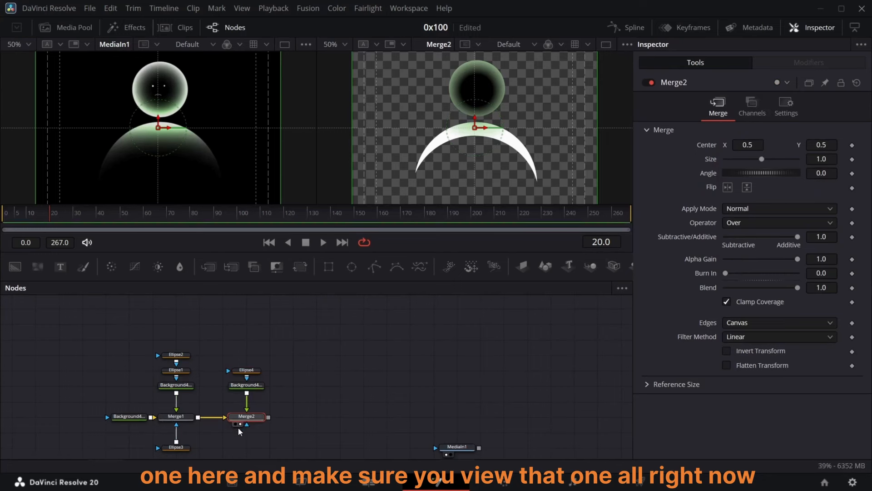
click(246, 386)
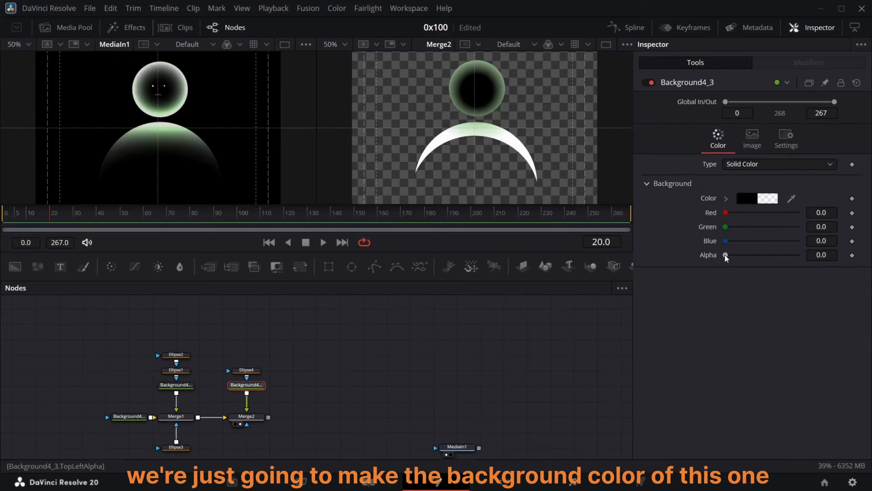
drag(726, 255, 799, 255)
drag(726, 212, 798, 227)
drag(726, 240, 809, 266)
Step: Move the small ellipse onto the eye at center 0.53, 0.595 and set its Height to 0.01
click(247, 370)
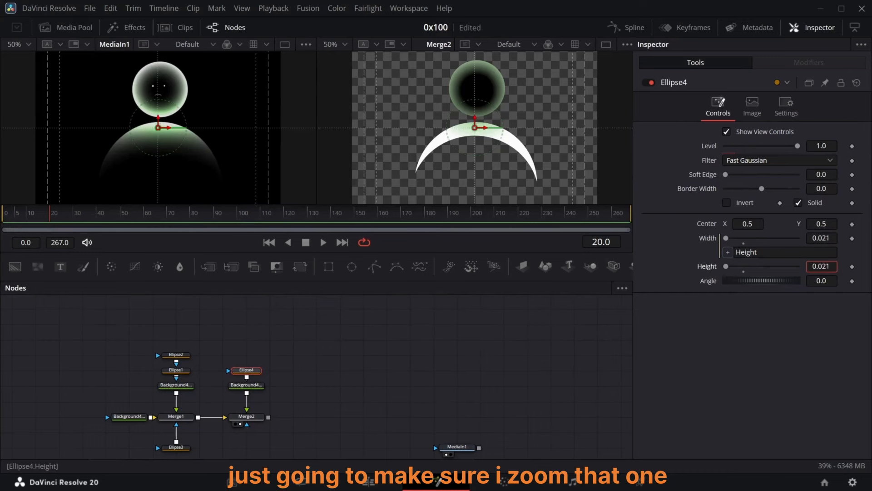
drag(158, 127, 167, 86)
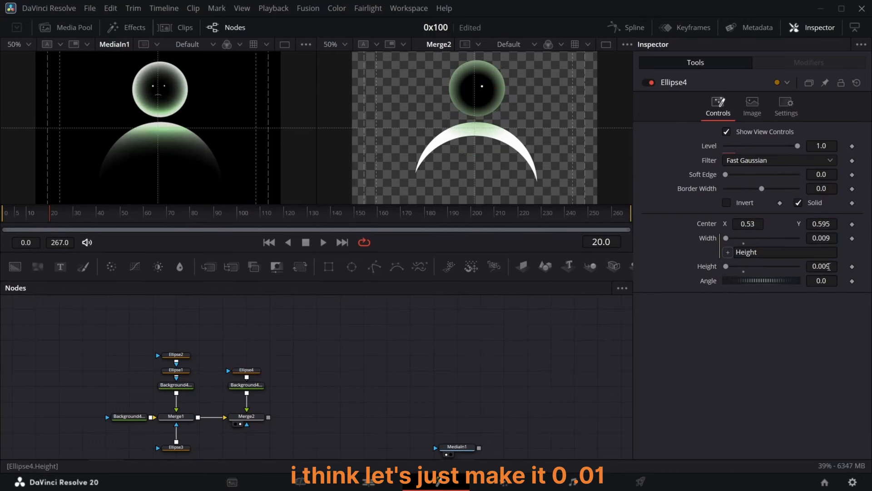
key(BackSpace)
key(BackSpace)
text(1)
key(Return)
click(249, 371)
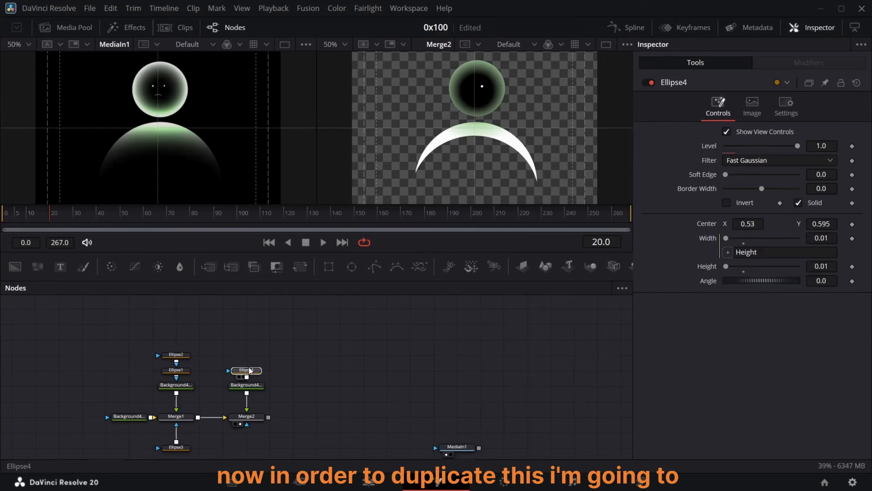
Step: Insert a Duplicate node after the eye's white background and set its center X to 0.443 to create the second eye
drag(250, 370, 250, 339)
drag(248, 385, 248, 369)
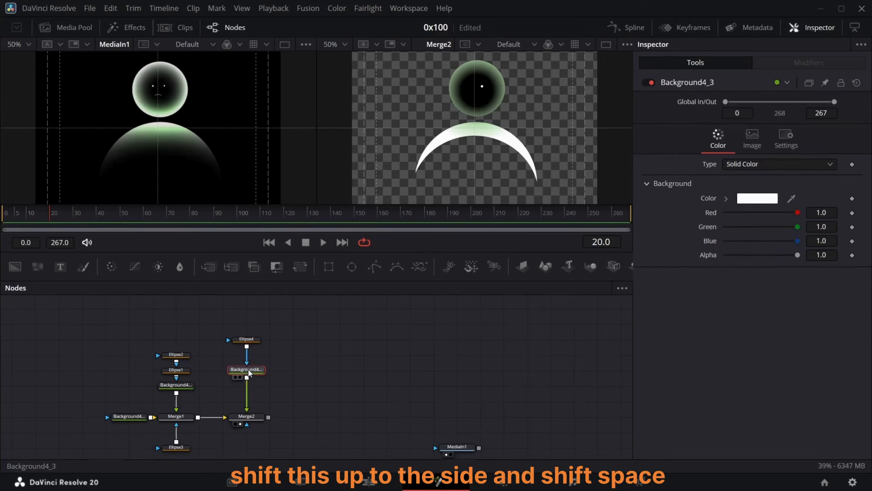
key(shift+space)
text(dupl)
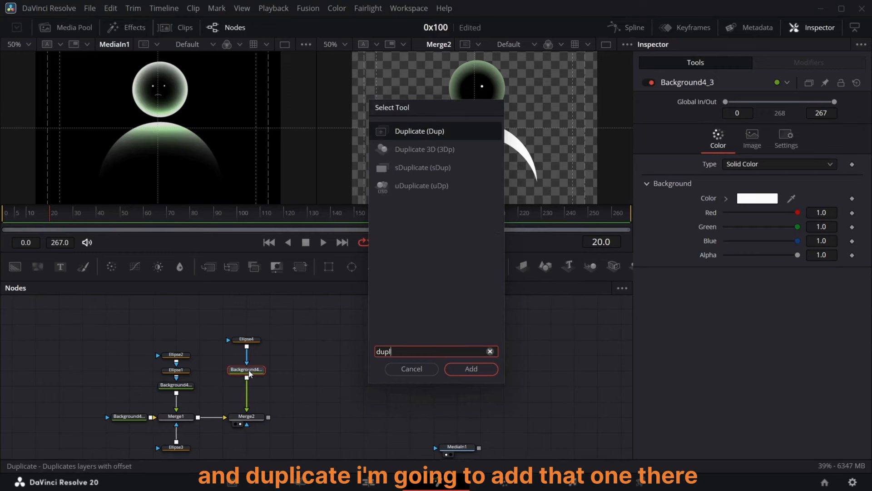
click(471, 369)
drag(755, 163, 729, 163)
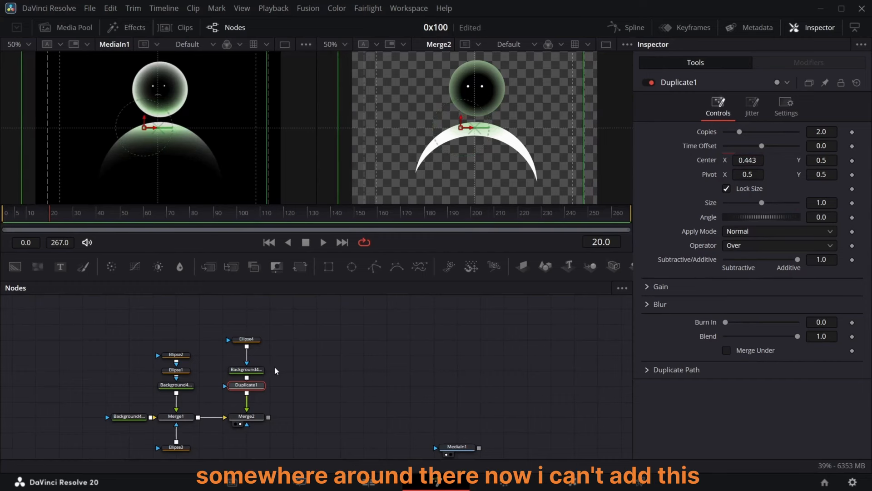
Step: Copy the white eye background, paste it with a polygon mask, merge it over Merge2, and view the new Merge3
click(247, 370)
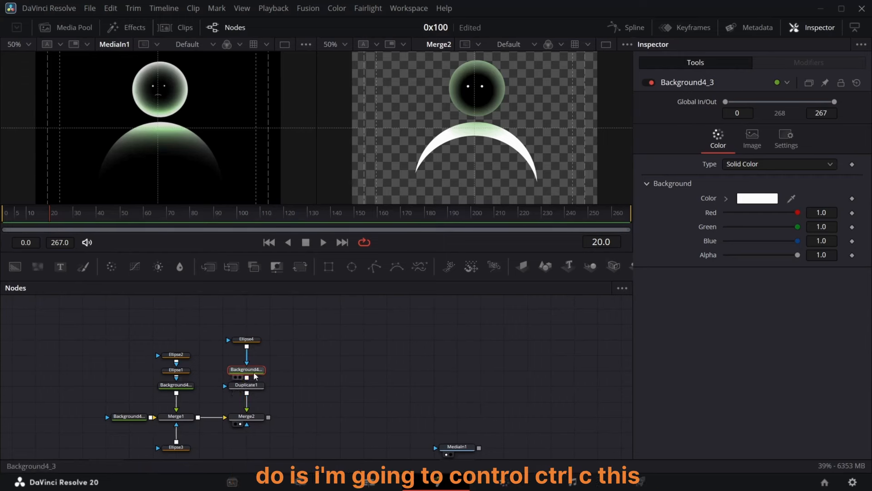
key(ctrl+c)
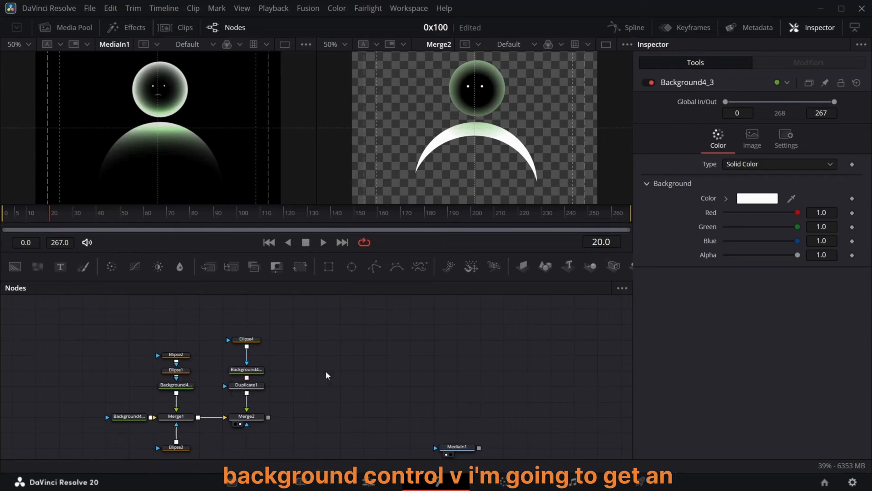
key(ctrl+v)
drag(375, 267, 271, 419)
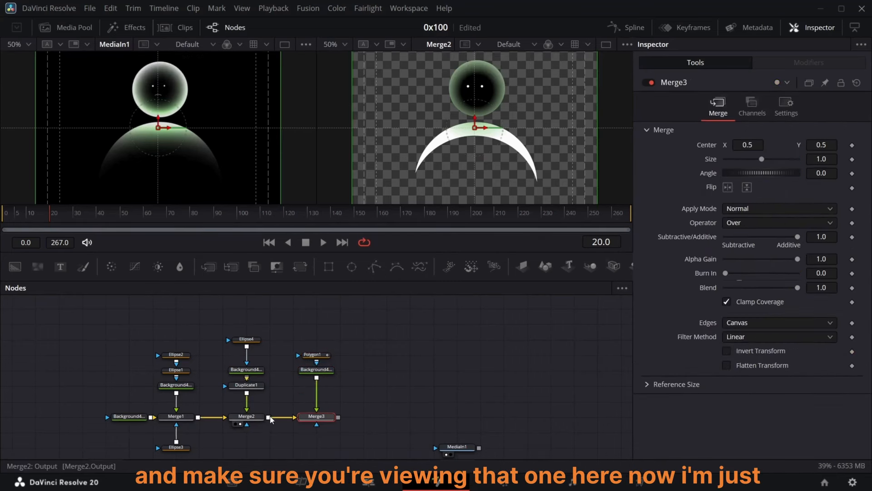
click(310, 424)
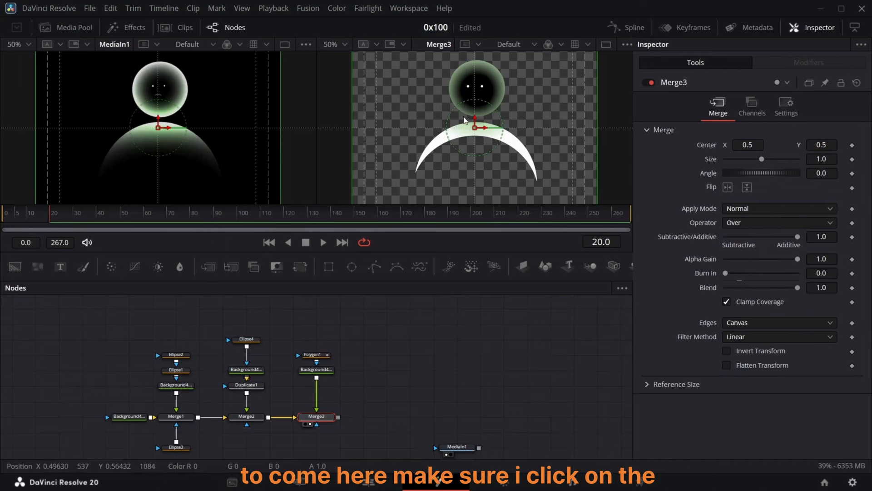
Step: Draw a short mouth line with Polygon1 just below the eyes on the head
click(331, 355)
click(328, 357)
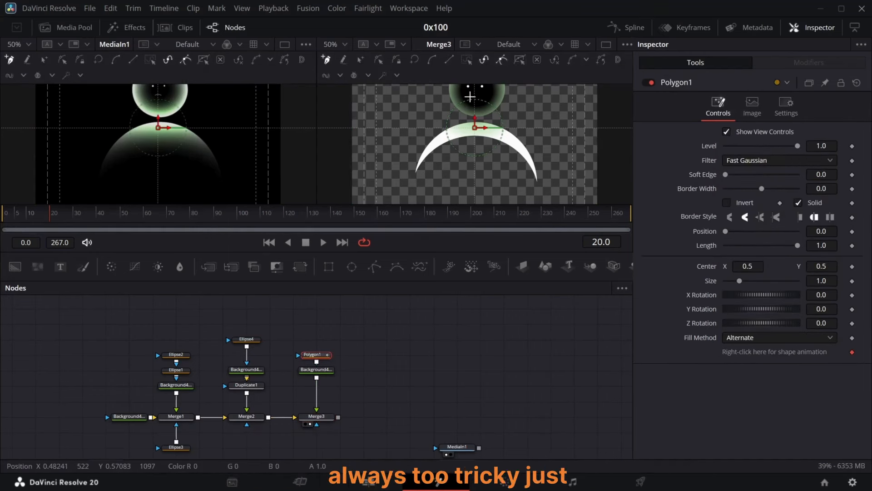
drag(470, 96, 476, 93)
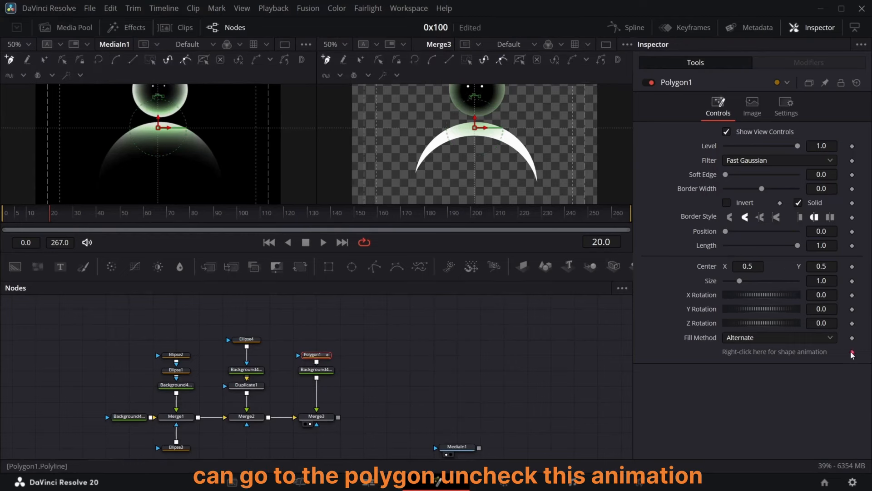
Step: Turn off Solid on Polygon1 and set its border width to 0.0016 so the mouth renders as a line
click(799, 203)
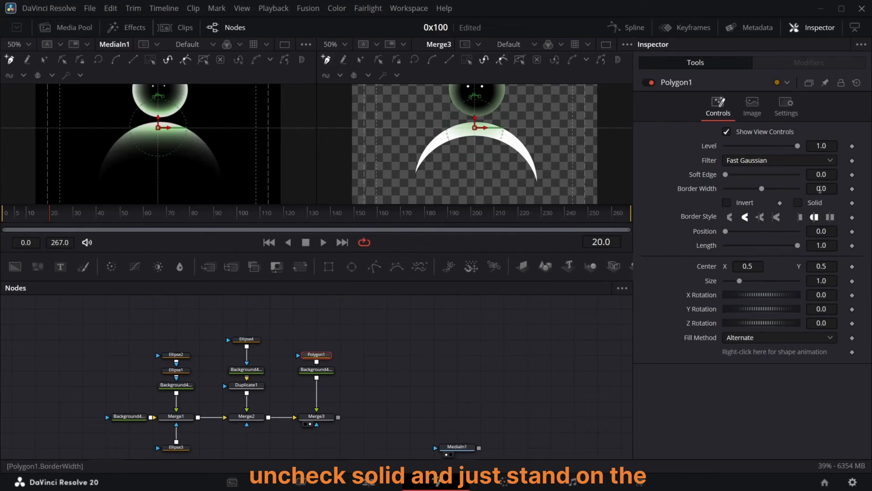
click(820, 189)
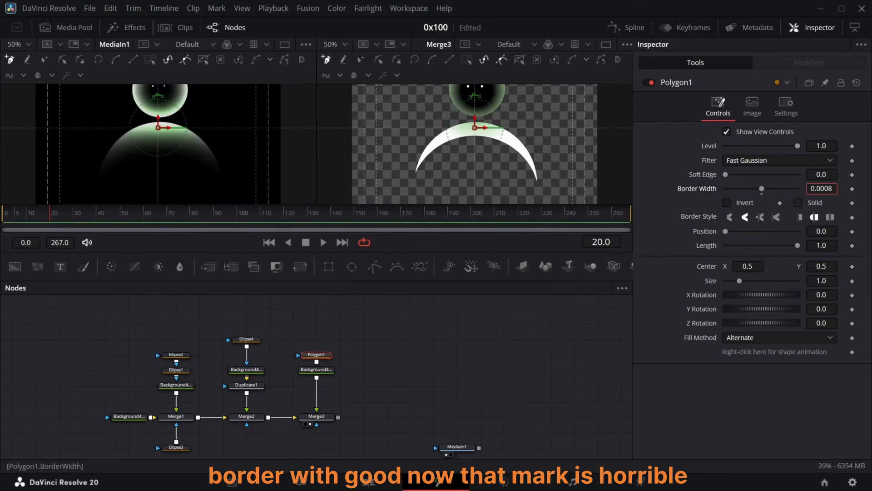
click(718, 201)
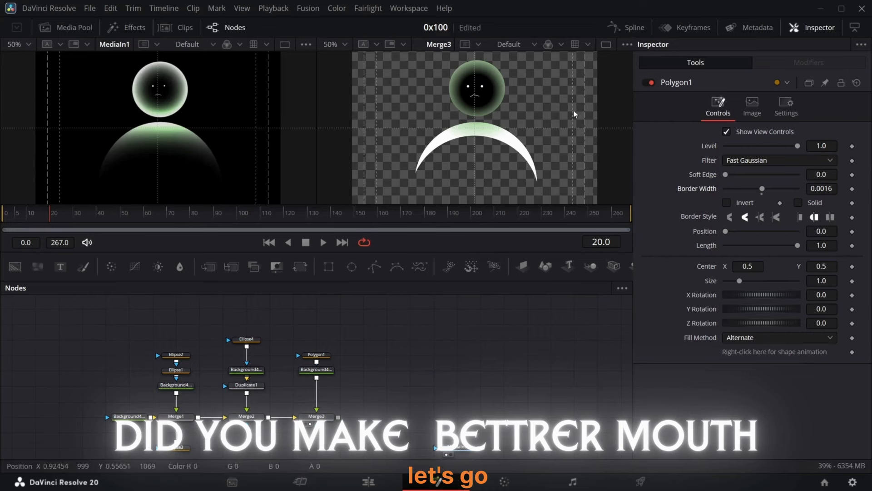
Step: Smooth the points of the mouth polyline
click(324, 356)
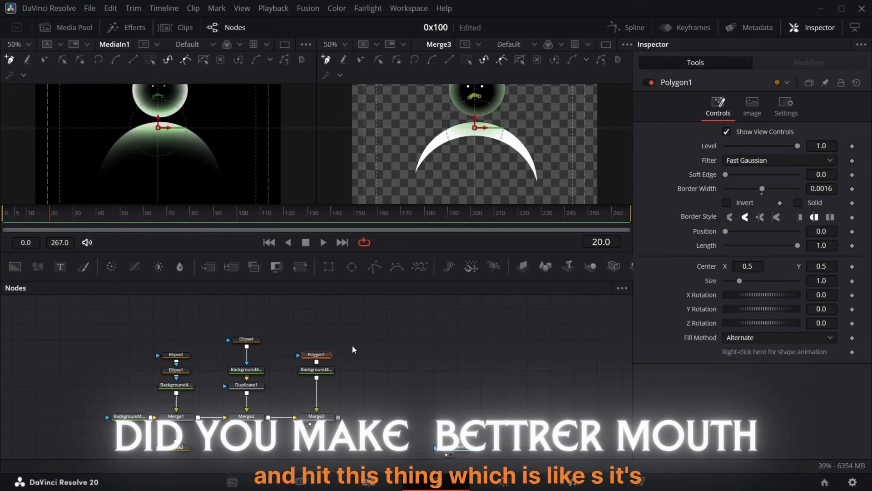
click(434, 60)
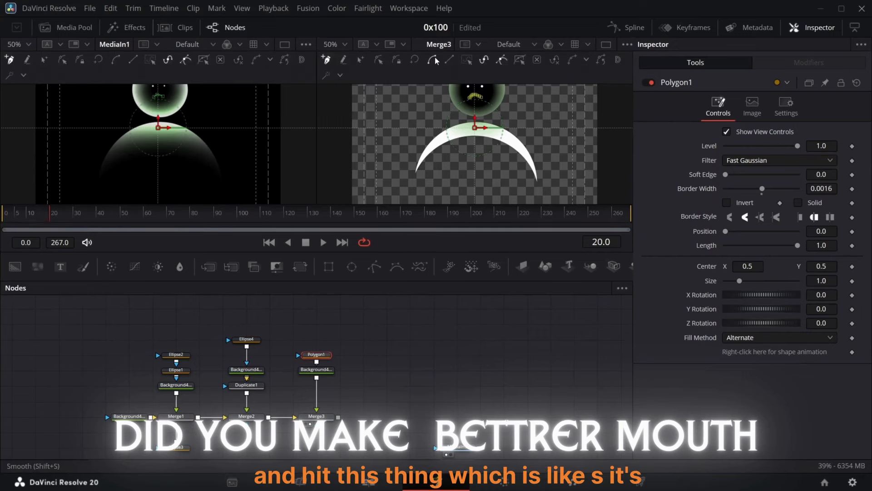
click(399, 350)
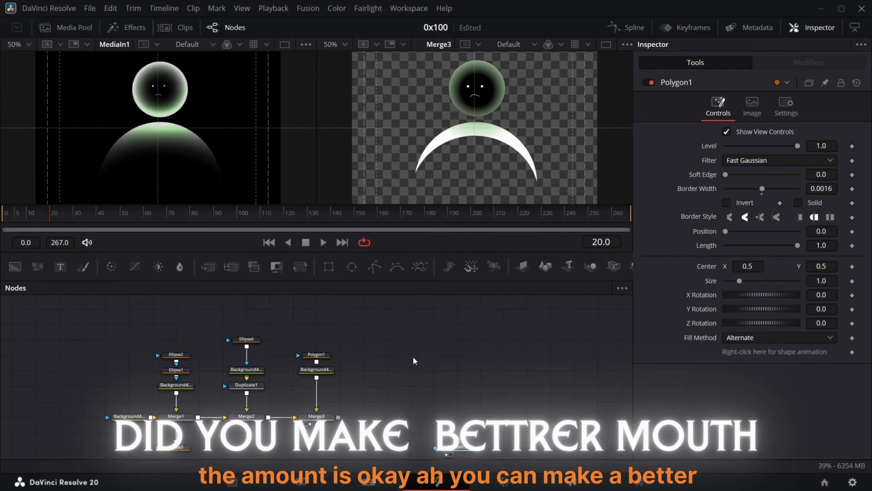
Step: Move the playhead to frame 80 to examine the reference character there
key(ctrl+a)
scroll(353, 394, down, 1)
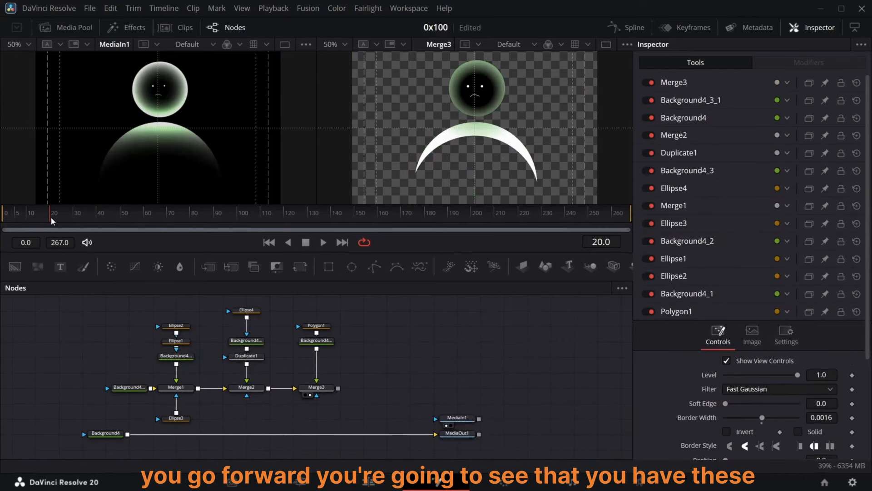
drag(52, 221, 190, 222)
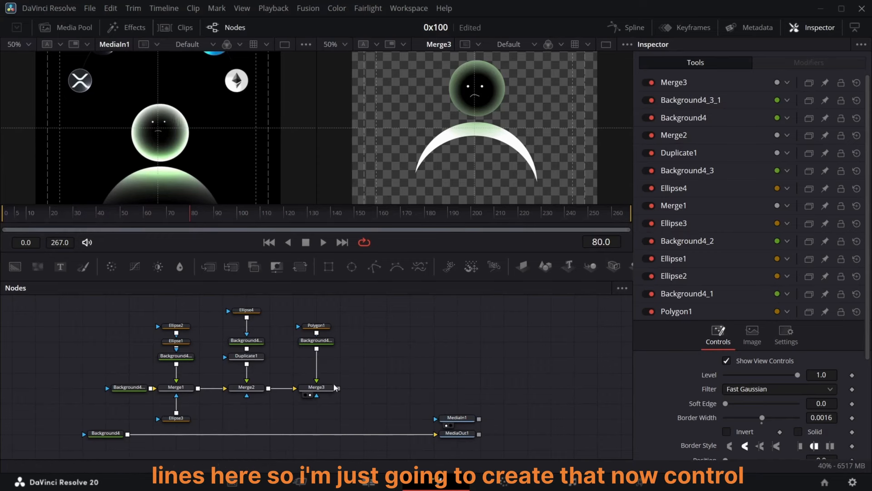
Step: Paste another white background with a new Polygon2 mask and merge it over Merge3 as Merge4
click(226, 412)
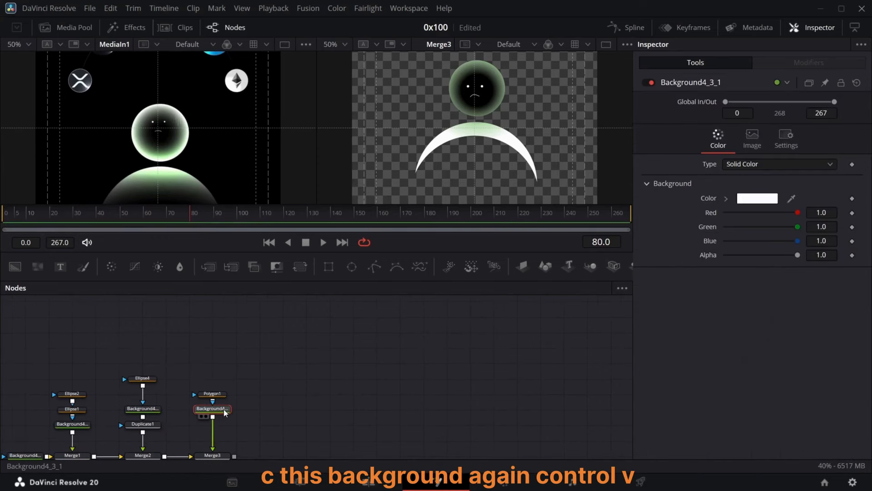
key(ctrl+v)
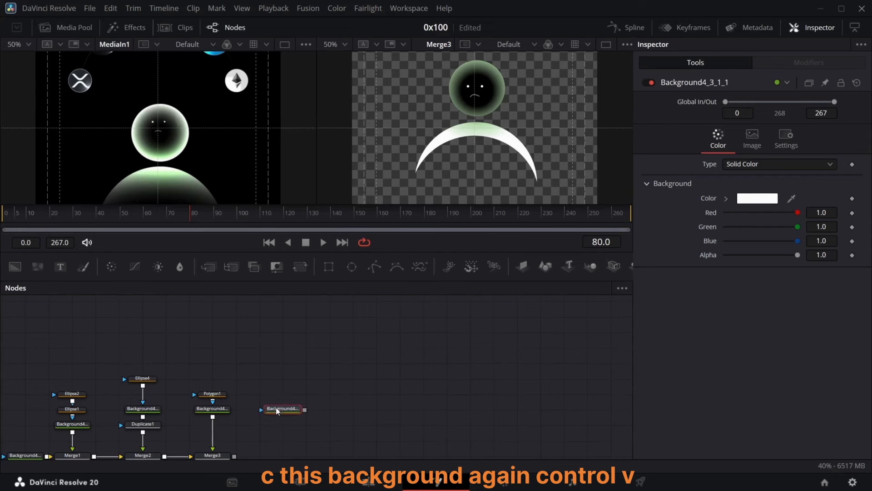
click(373, 267)
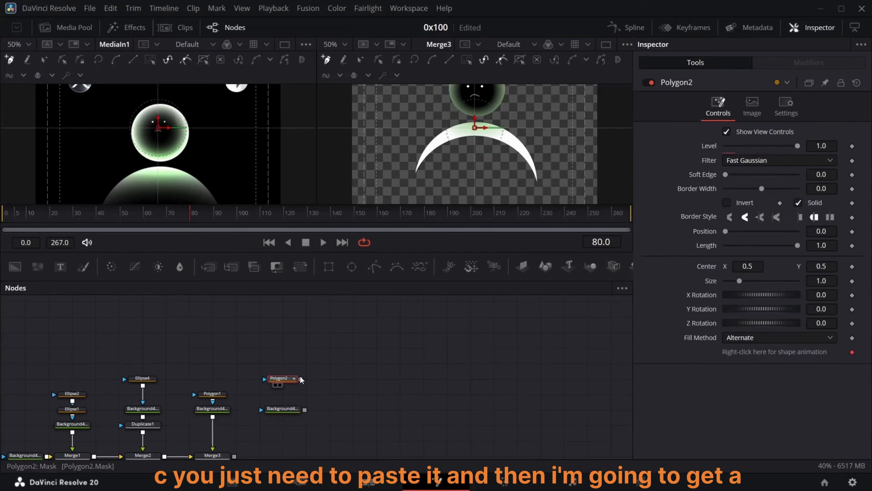
scroll(293, 399, down, 2)
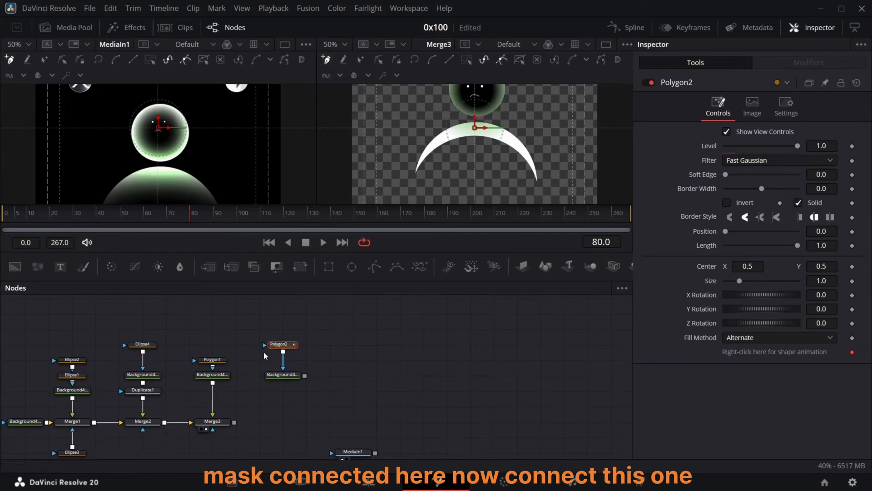
drag(283, 382, 235, 422)
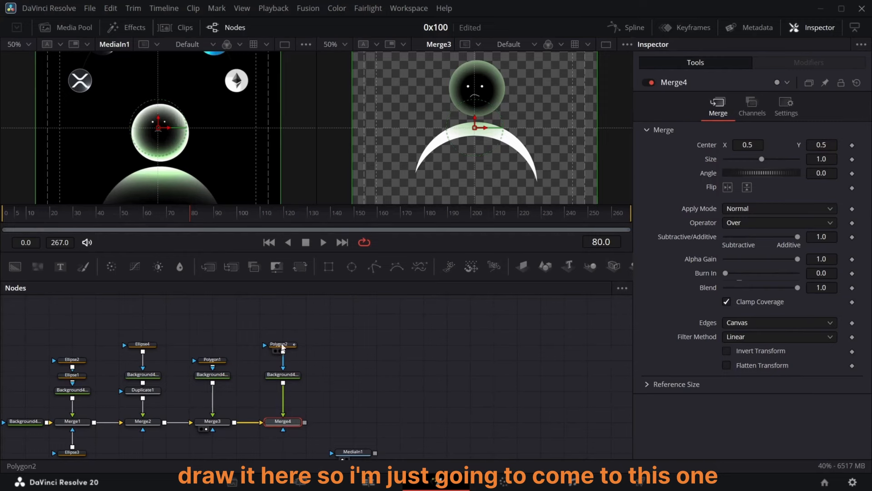
Step: Draw a short stroke with Polygon2 near the top right of the head
click(281, 345)
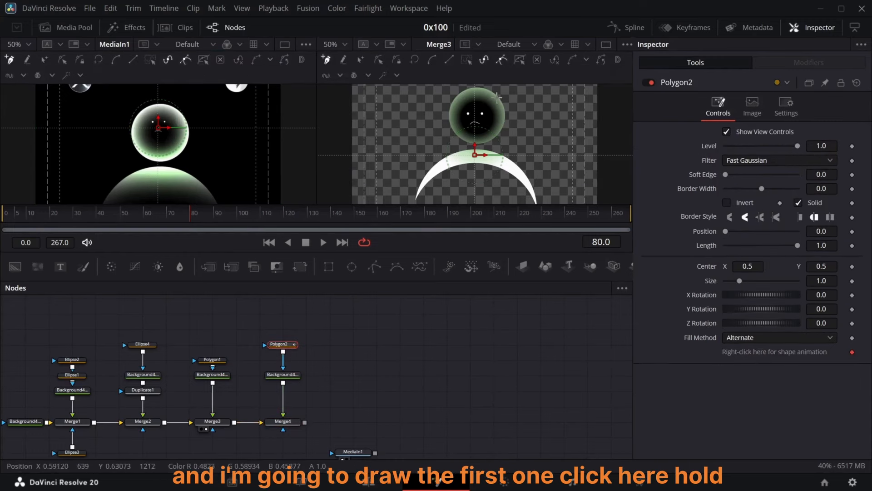
drag(494, 96, 519, 97)
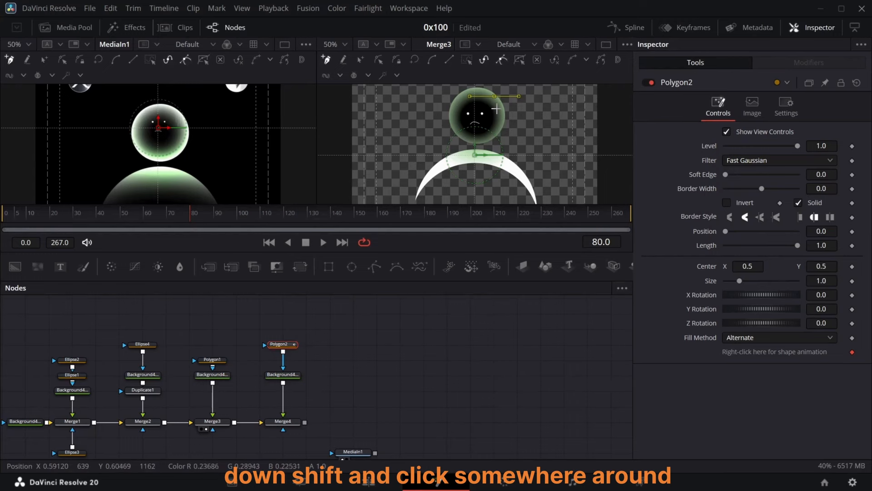
shift+click(495, 105)
Step: Turn off Solid and shape animation on Polygon2, view Merge4, and set the border width to 0.0009
click(357, 348)
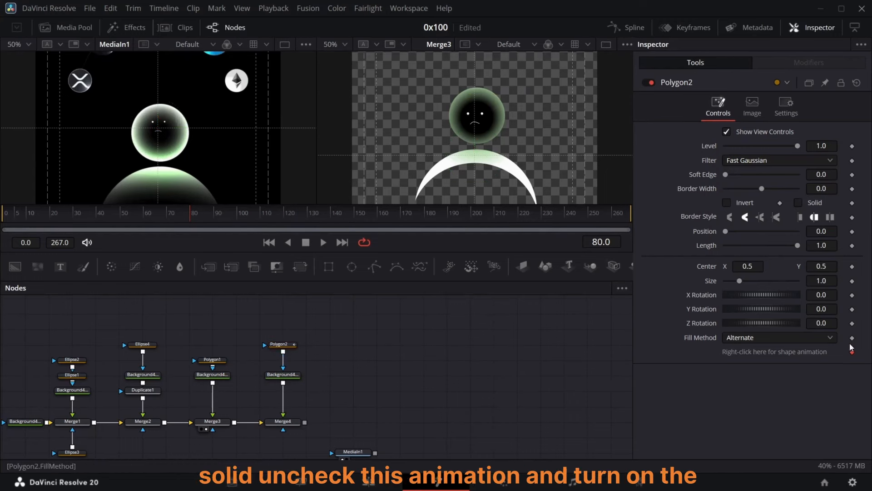
click(853, 352)
drag(819, 189, 825, 189)
click(276, 429)
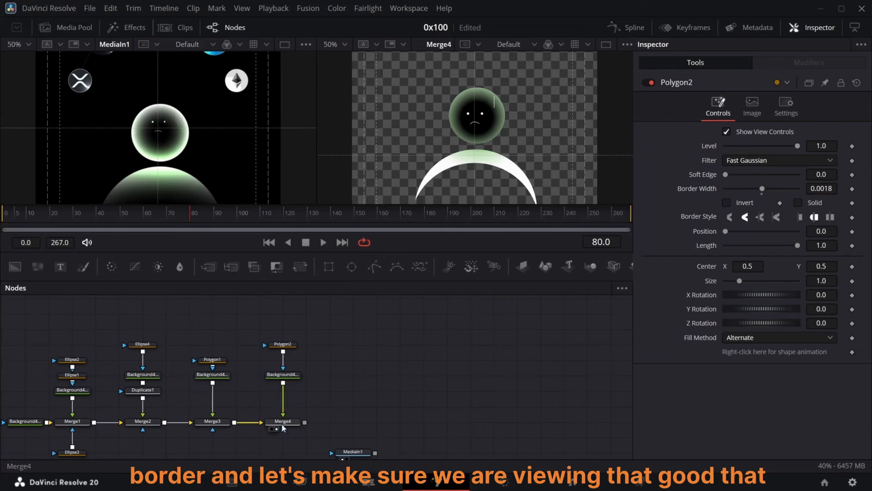
drag(822, 188, 818, 188)
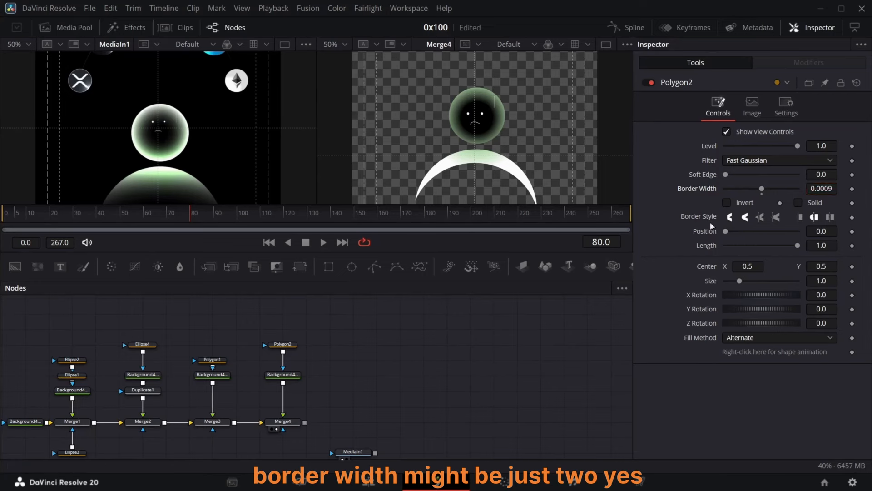
Step: Duplicate Polygon2 and set the copy's center X to 0.511
click(288, 347)
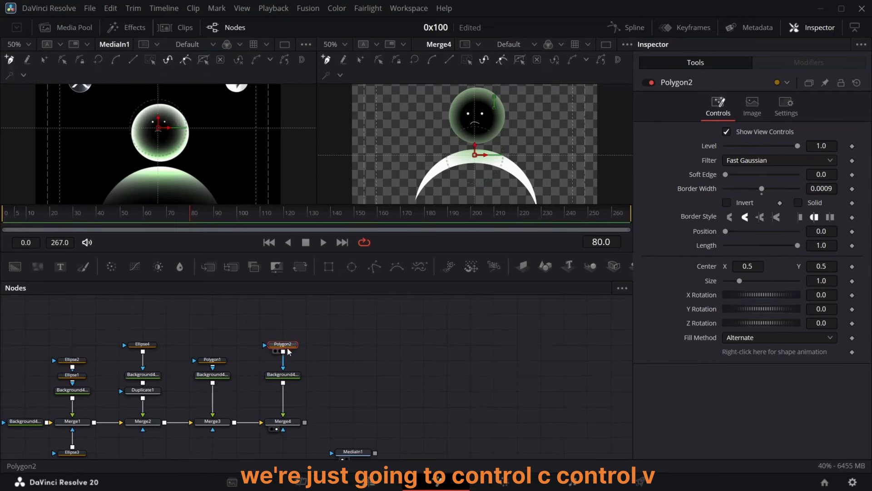
key(ctrl+c)
key(ctrl+v)
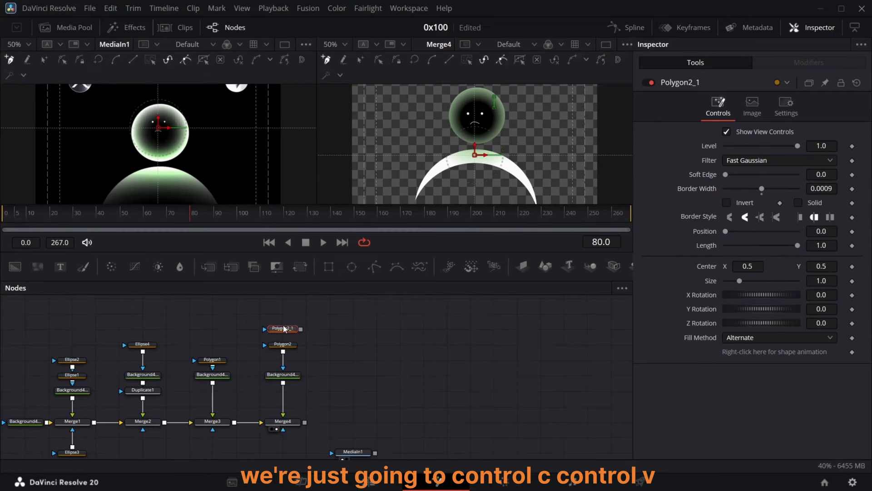
drag(289, 346, 286, 345)
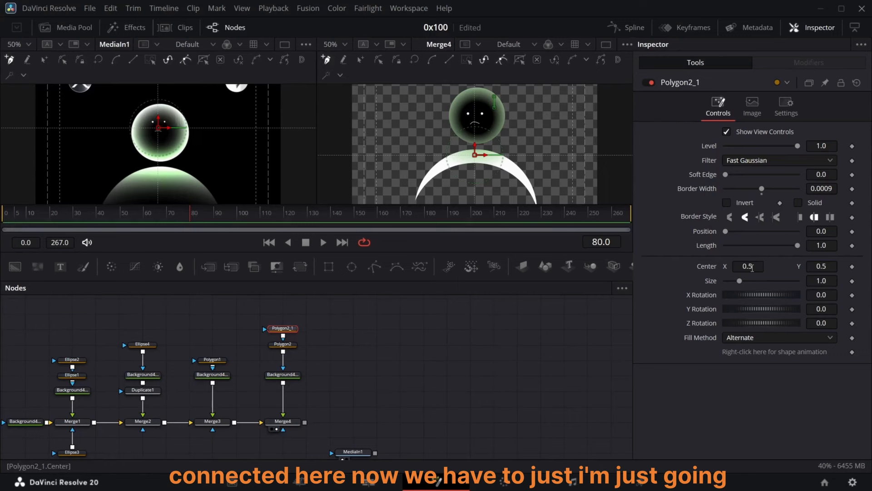
drag(750, 267, 754, 267)
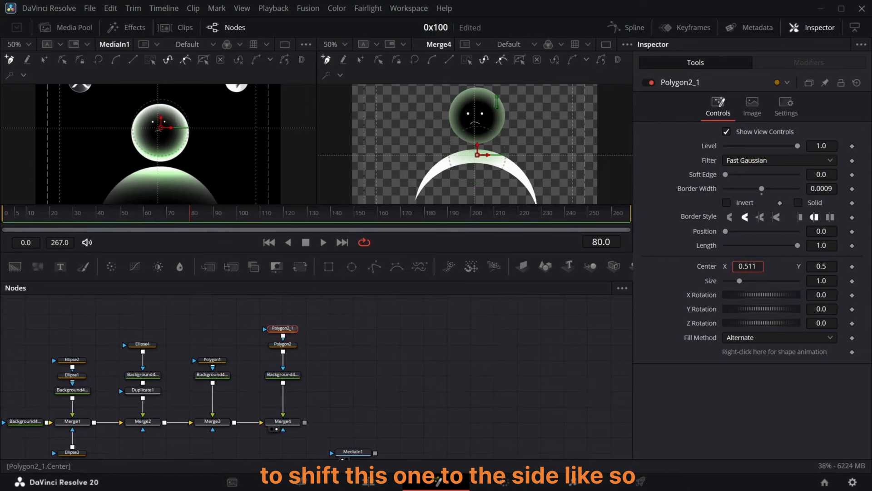
click(469, 351)
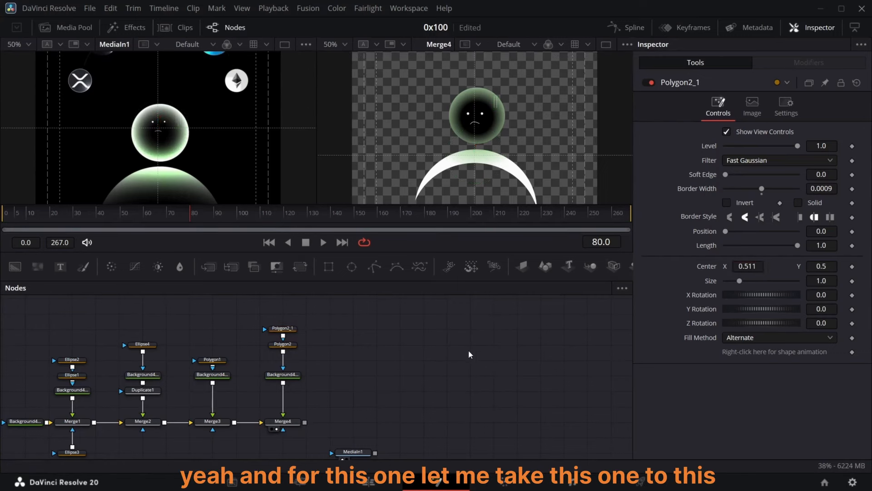
click(283, 348)
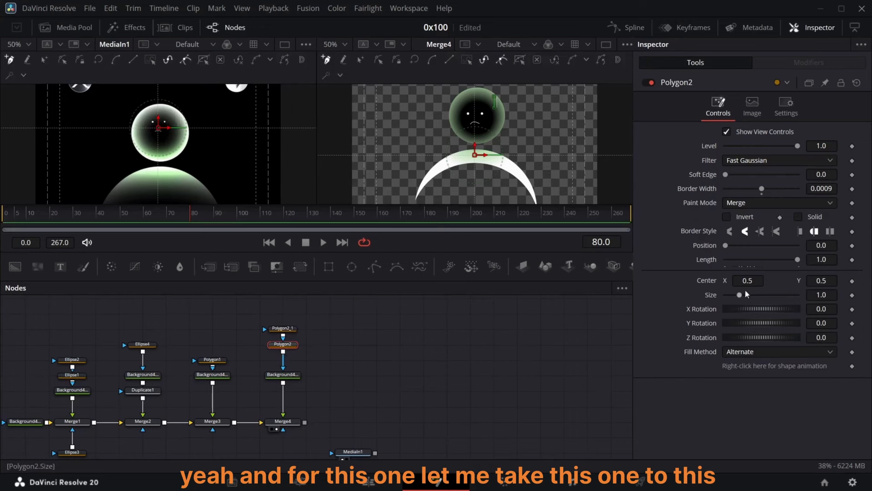
drag(750, 280, 748, 280)
click(346, 344)
Step: Add a new Polygon3 mask, draw a short stroke beside the first one on the head, and connect it into Polygon2
drag(284, 329, 284, 314)
drag(375, 266, 331, 328)
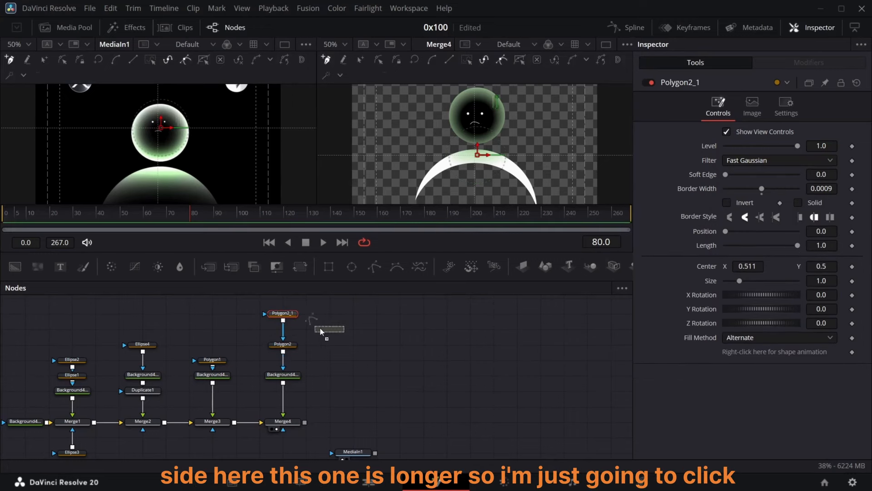
drag(340, 330, 291, 330)
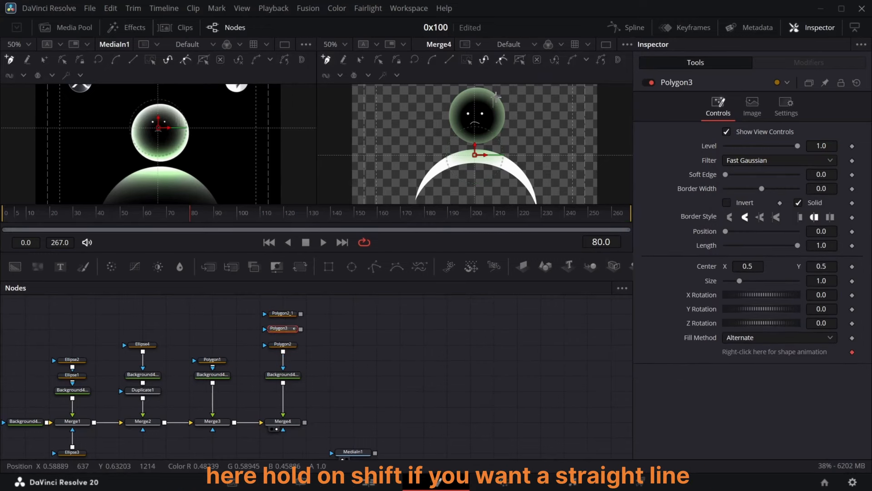
click(496, 96)
drag(301, 328, 289, 344)
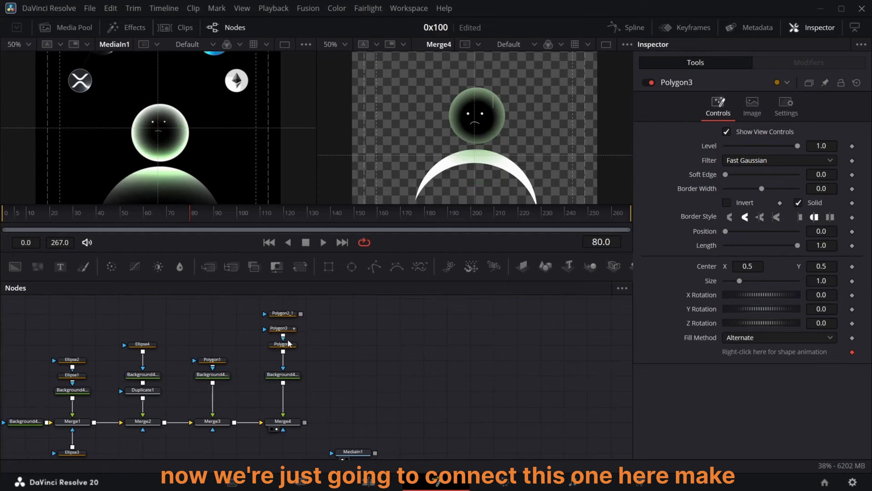
Step: Turn off Solid on Polygon3, set its border width to 0.0009, and connect Polygon2_1 into it
click(295, 314)
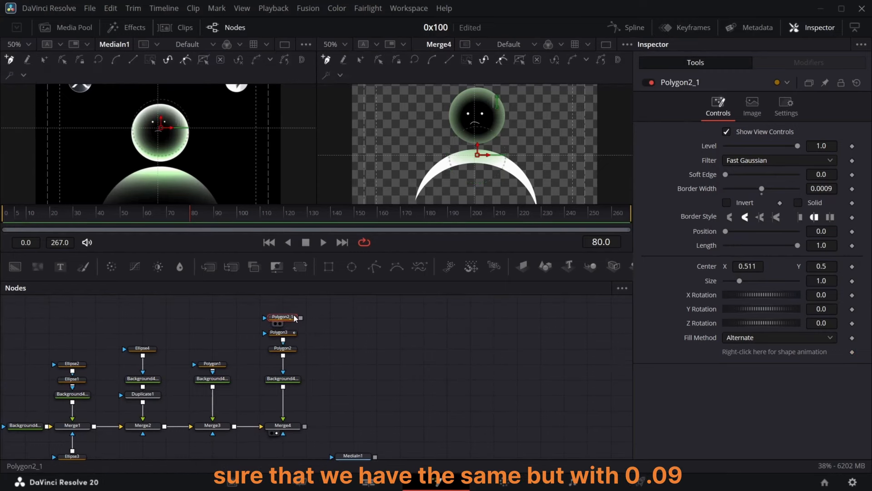
click(289, 335)
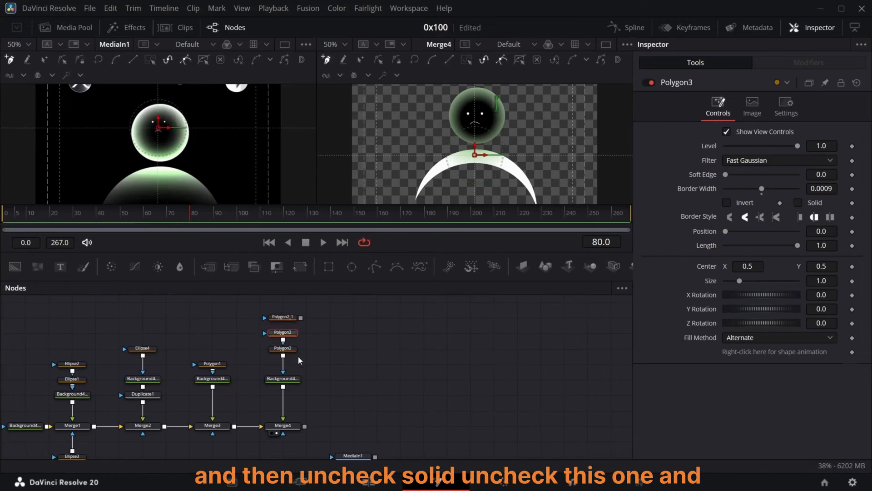
drag(300, 318, 296, 334)
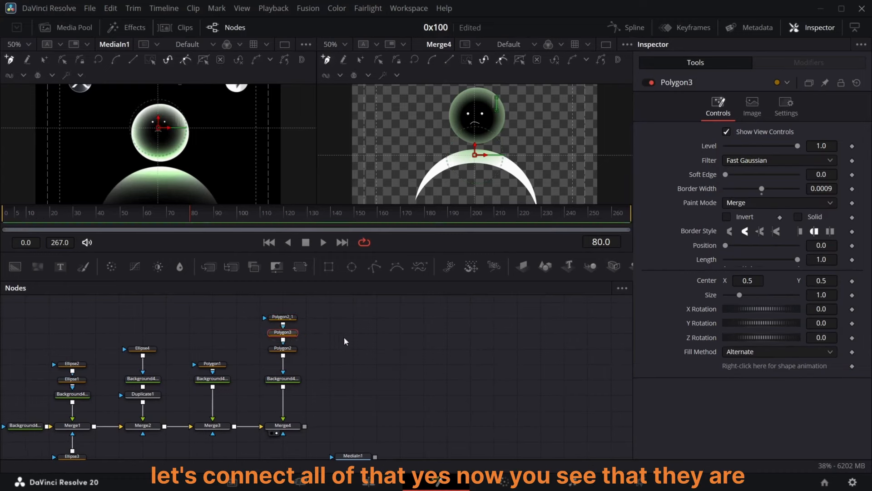
Step: Shift Polygon3's center to about 0.492, 0.503
click(286, 318)
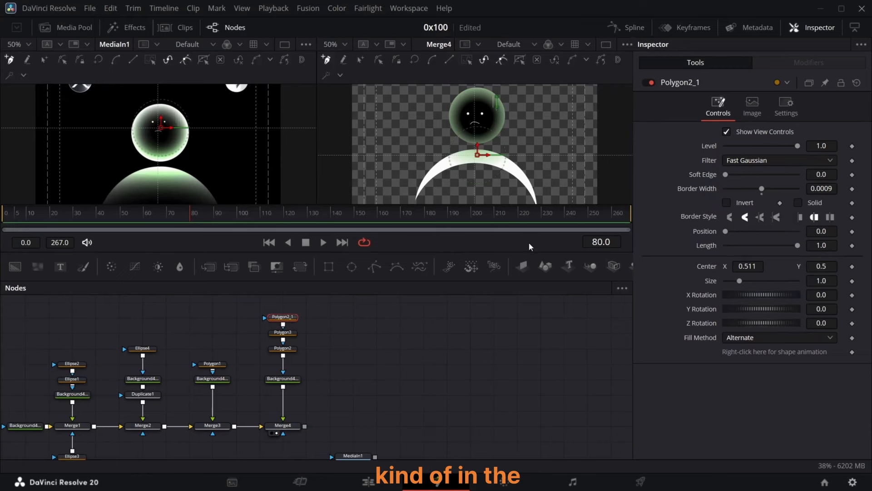
click(290, 334)
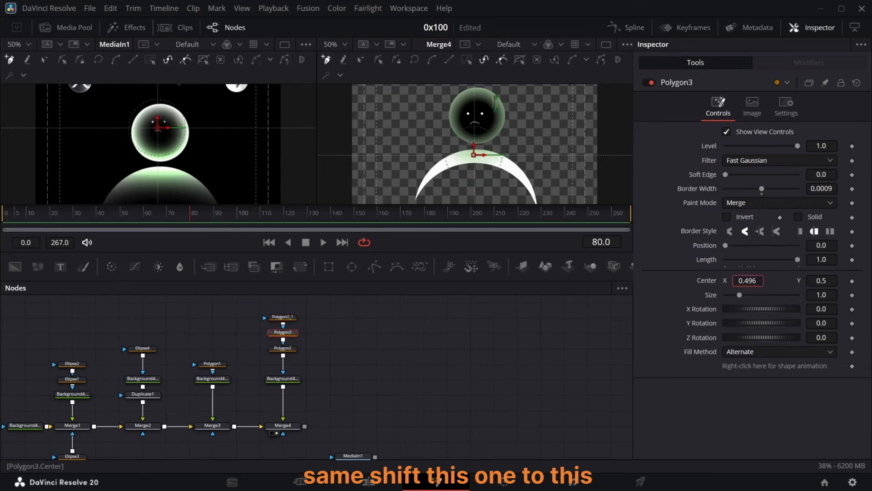
click(292, 333)
drag(752, 281, 789, 294)
Step: Lower Merge4's blend to about 0.819
click(289, 318)
click(300, 339)
click(292, 333)
click(283, 425)
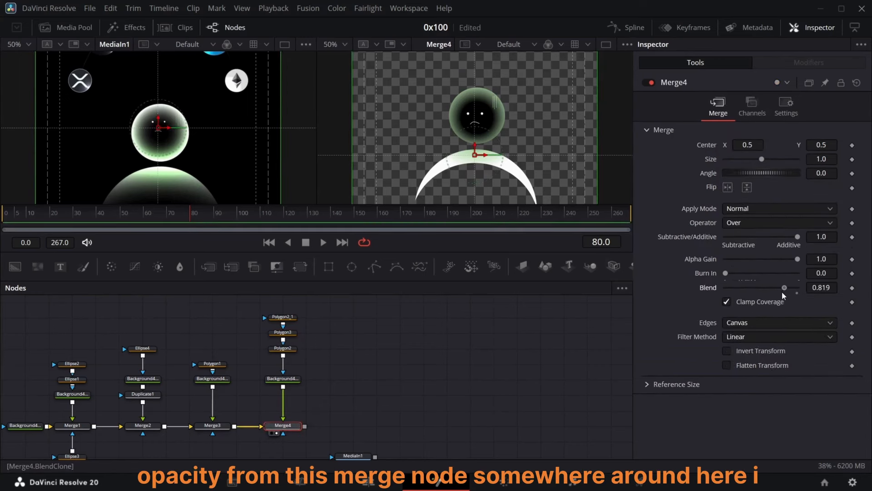
click(283, 333)
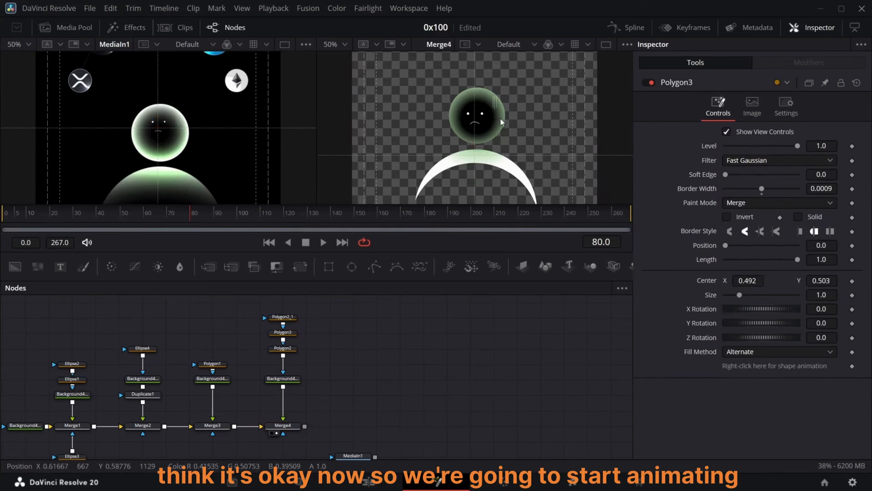
Step: Go to frame 58 and add a keyframe on Polygon2's Length
click(162, 192)
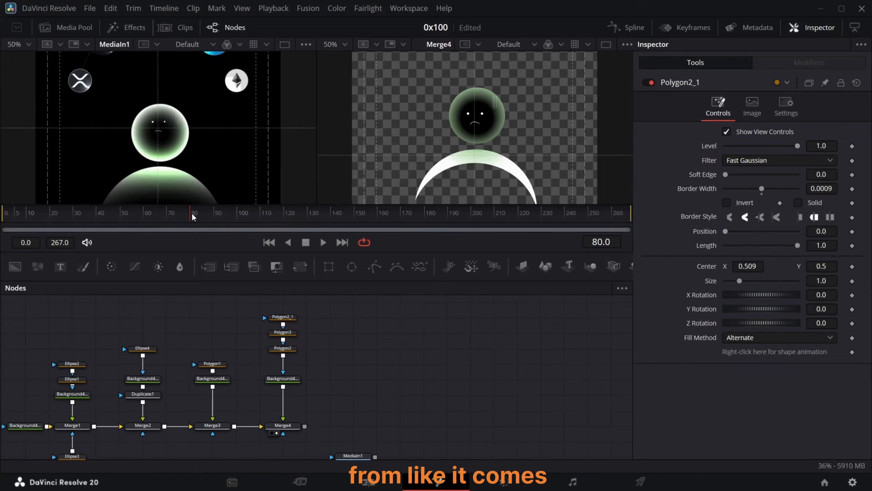
drag(193, 217, 140, 207)
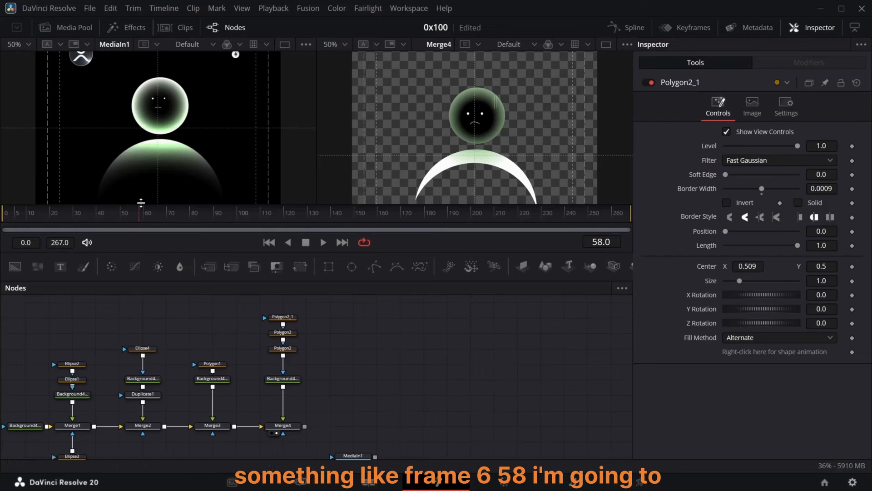
click(282, 348)
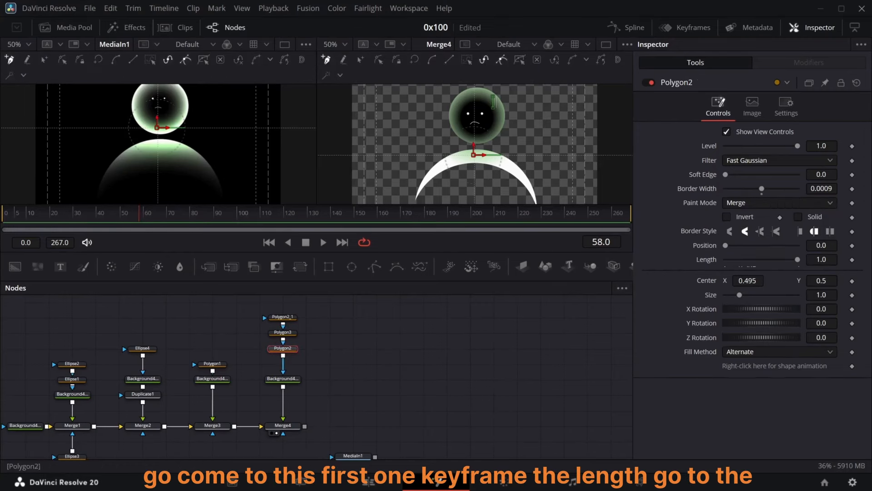
click(852, 260)
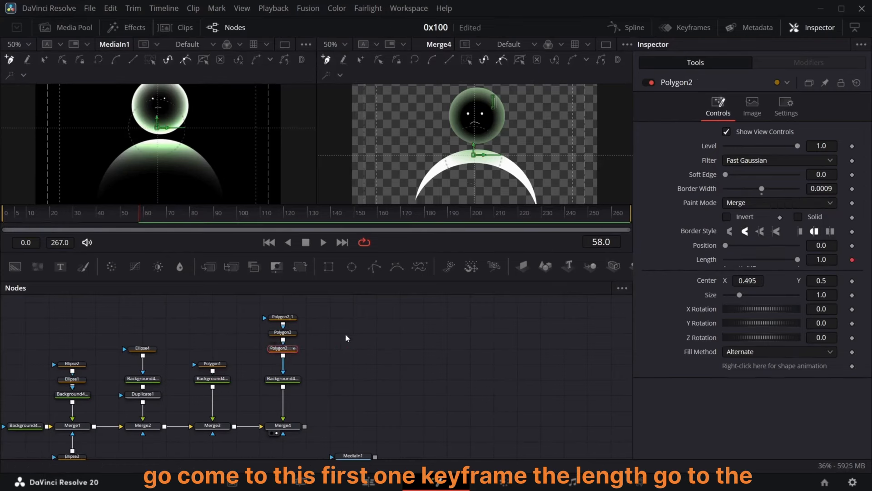
Step: Move two frames forward to frame 60 and keyframe Polygon3's Length
click(282, 332)
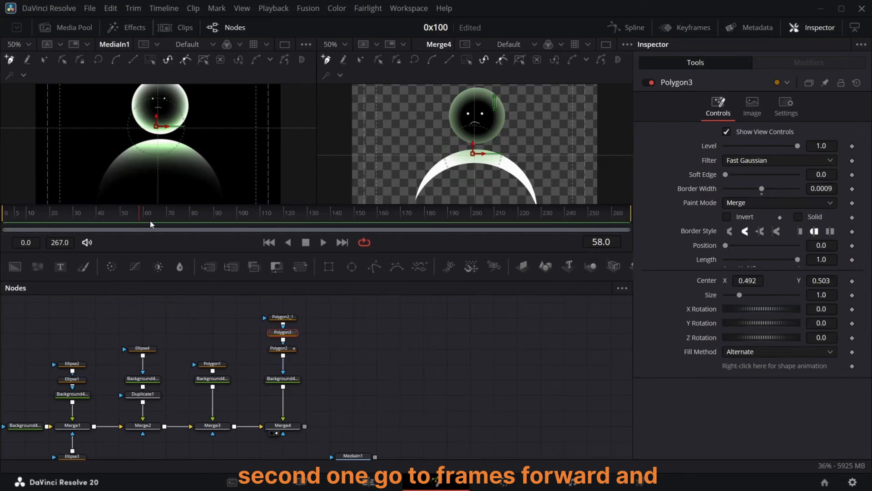
key(Right)
key(Right)
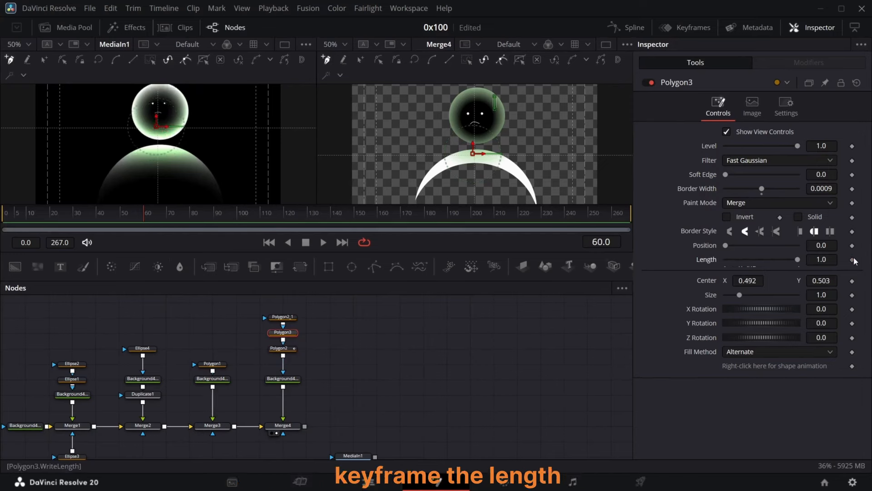
click(852, 260)
Step: Move two frames forward to frame 62 and keyframe Polygon2_1's Length
click(284, 317)
key(Right)
key(Right)
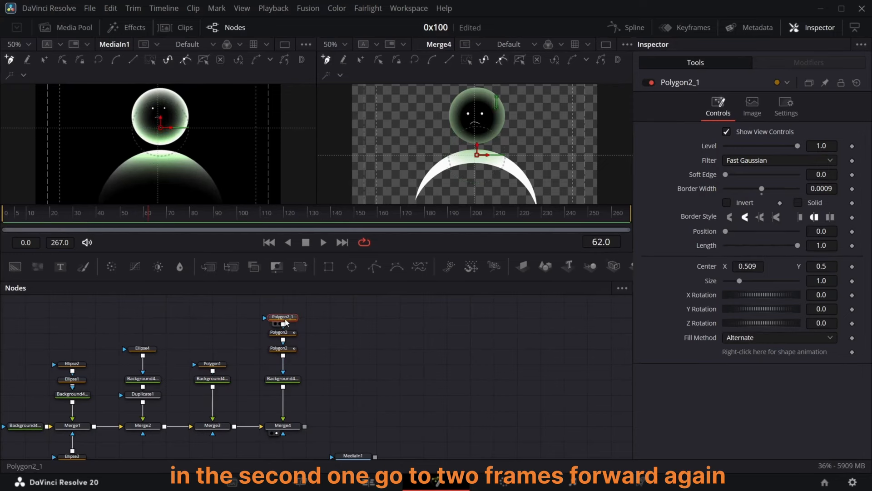
click(853, 246)
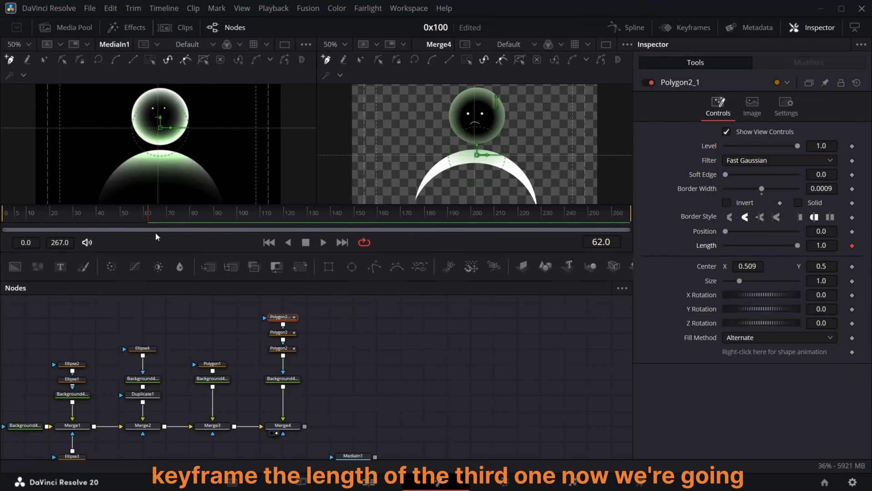
Step: Go to frame 68 and add a second keyframe on Polygon2's Length
click(152, 219)
drag(159, 219, 164, 219)
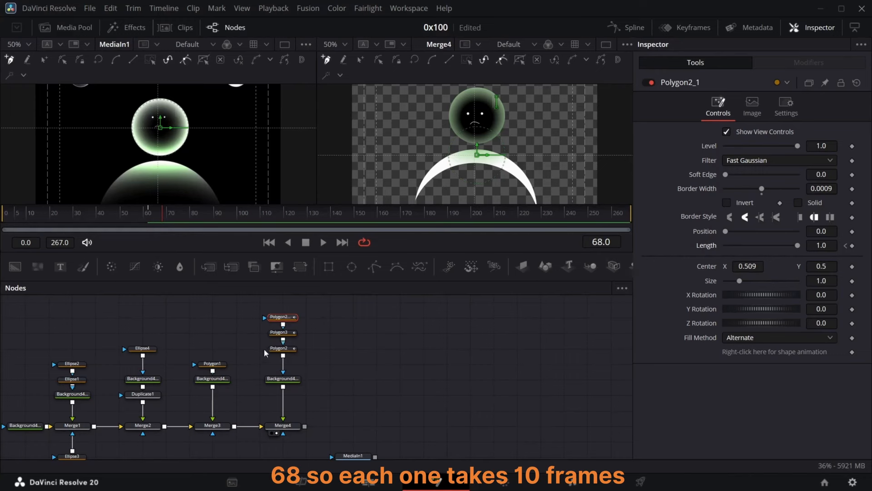
click(283, 350)
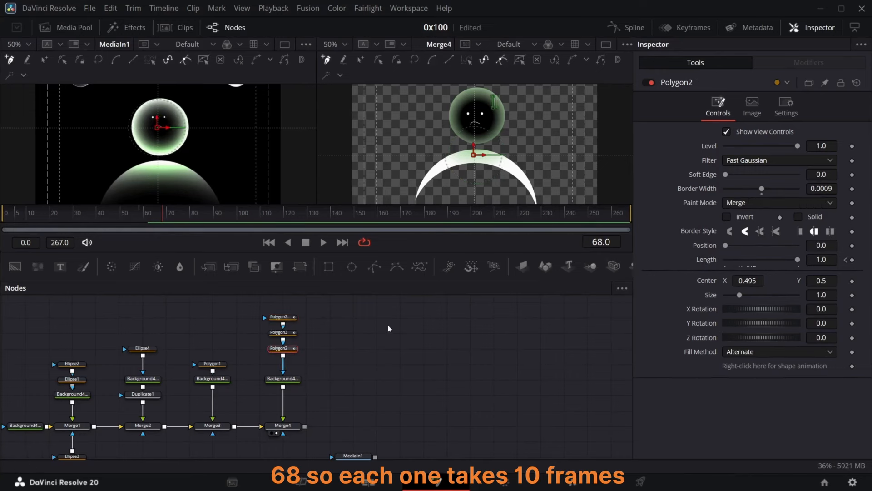
click(852, 260)
Step: Move to frame 70 and add a second keyframe on Polygon3's Length
key(Right)
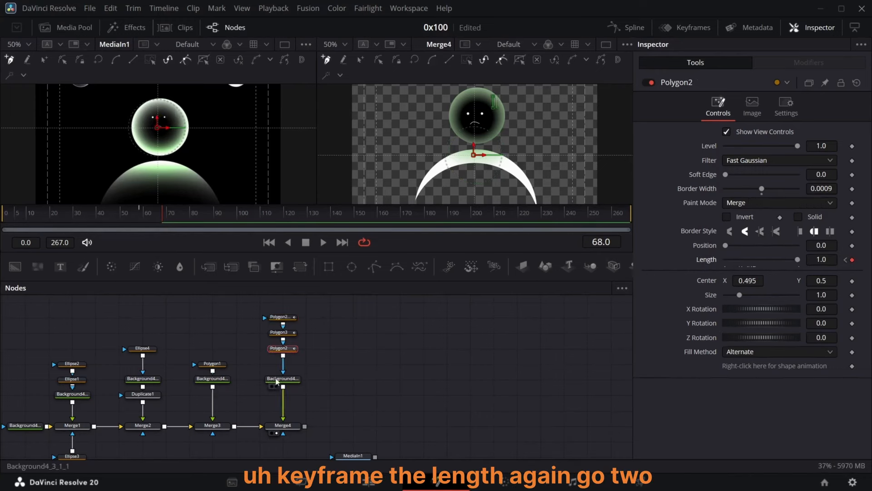
click(284, 333)
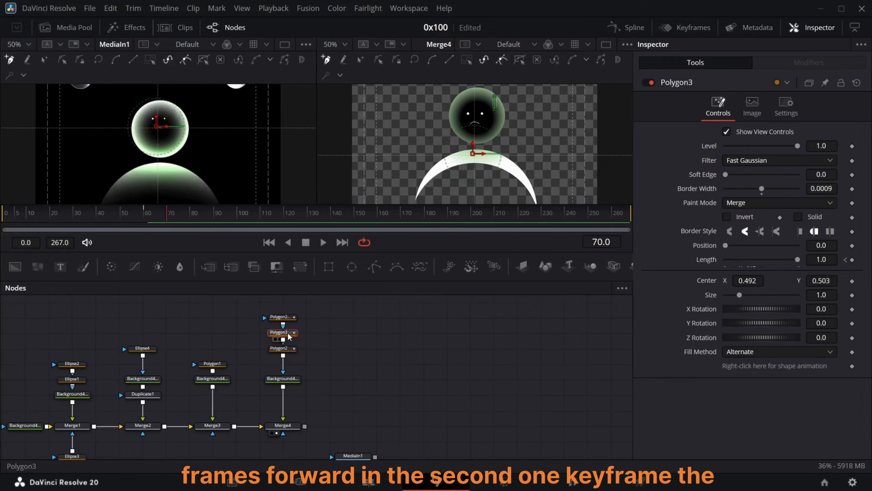
click(853, 260)
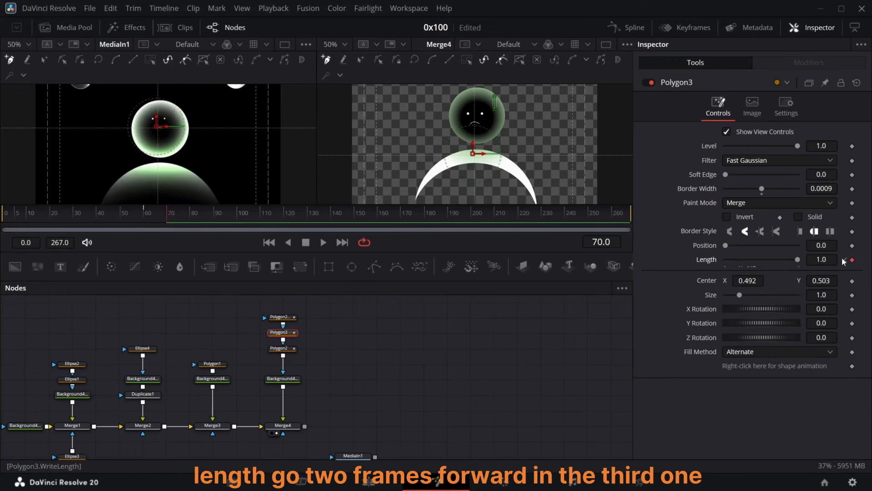
Step: Move to frame 72 and add a second keyframe on Polygon2_1's Length
key(Right)
key(Right)
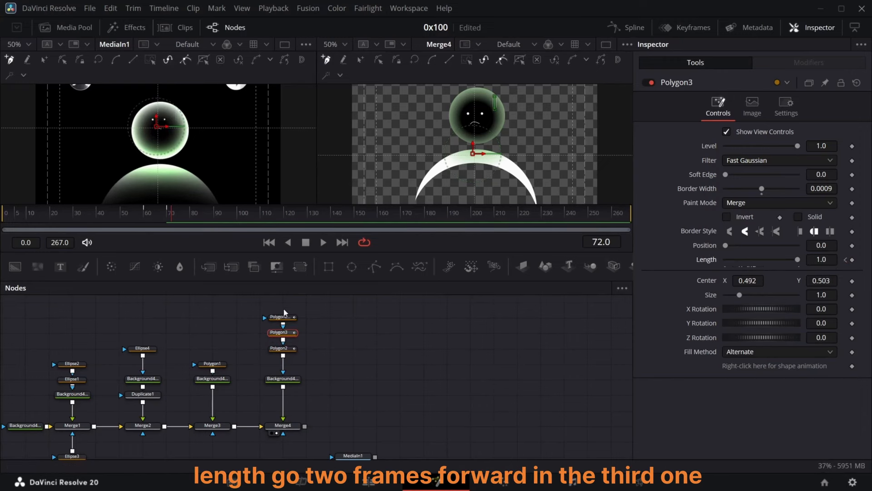
click(290, 320)
click(852, 245)
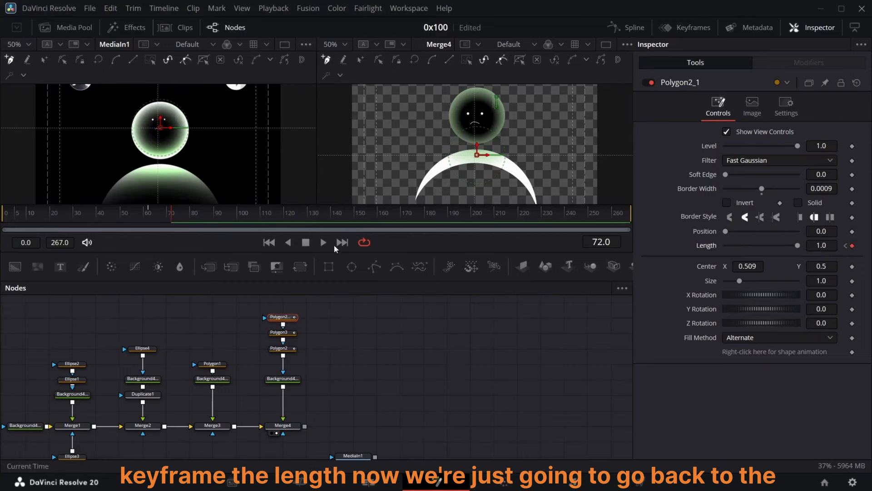
Step: Set the Length of Polygon2_1 and Polygon3 to 0 at their first keyframes
click(847, 246)
drag(789, 247, 721, 248)
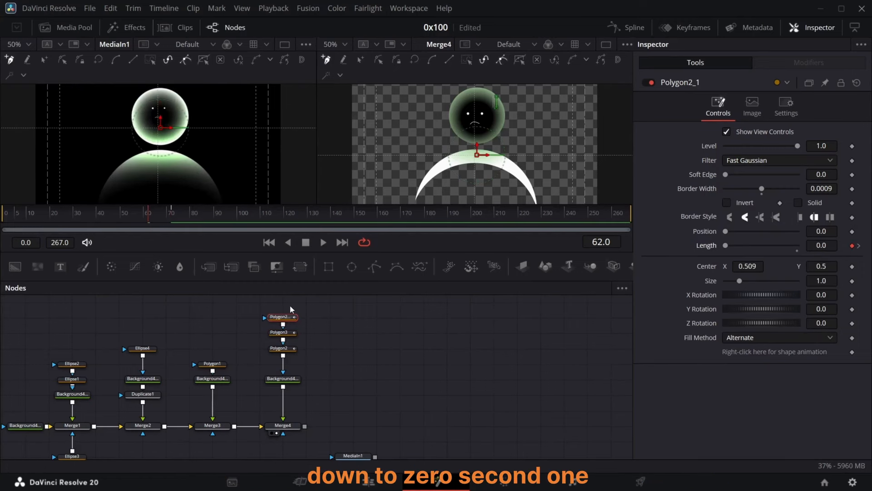
click(290, 333)
click(846, 260)
drag(793, 261, 797, 261)
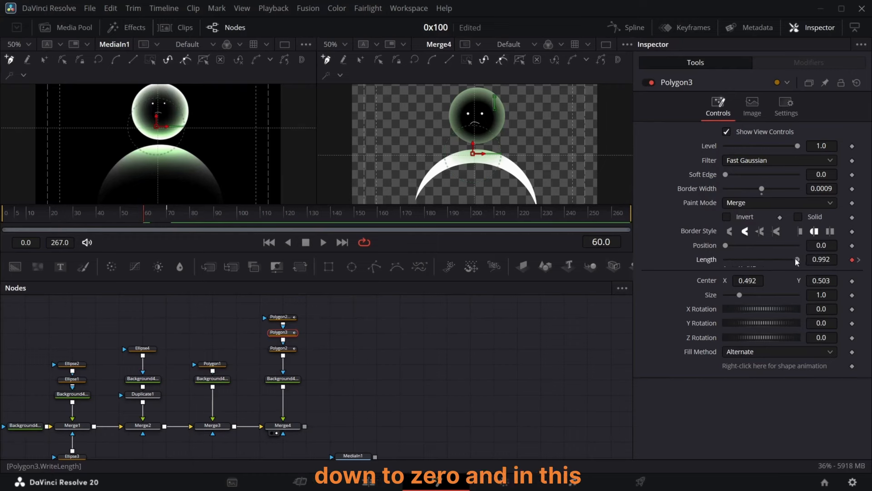
Step: Set Polygon2's Length to 0 at its first keyframe
click(281, 348)
click(846, 260)
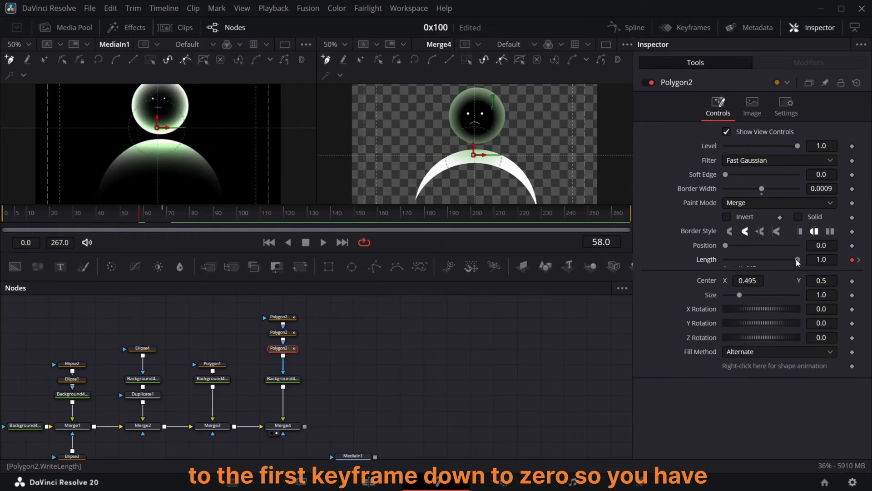
mouse_move(163, 227)
mouse_down()
mouse_move(171, 228)
mouse_move(140, 225)
mouse_move(159, 228)
mouse_up()
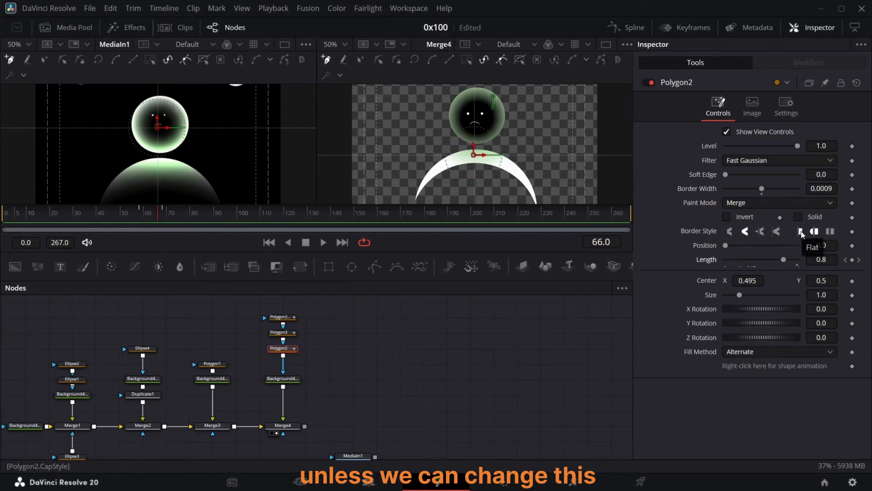
Step: Set Polygon2's border style to Flat
click(802, 233)
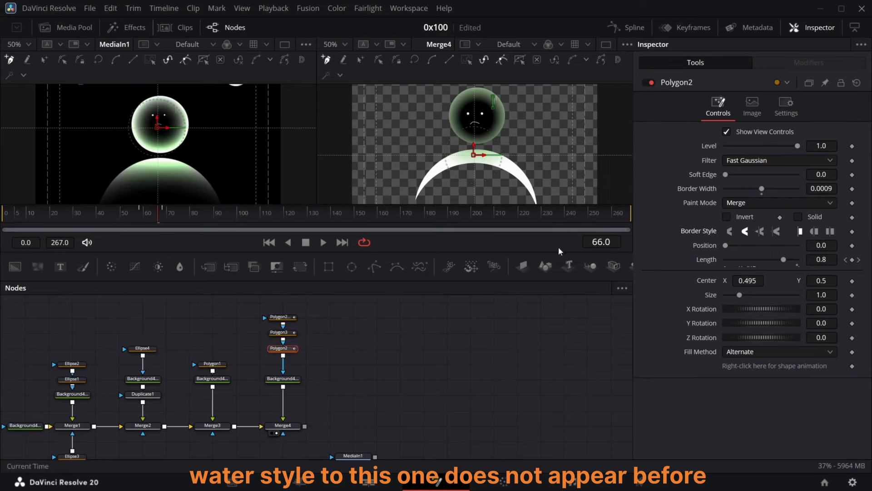
drag(150, 226, 220, 215)
click(318, 344)
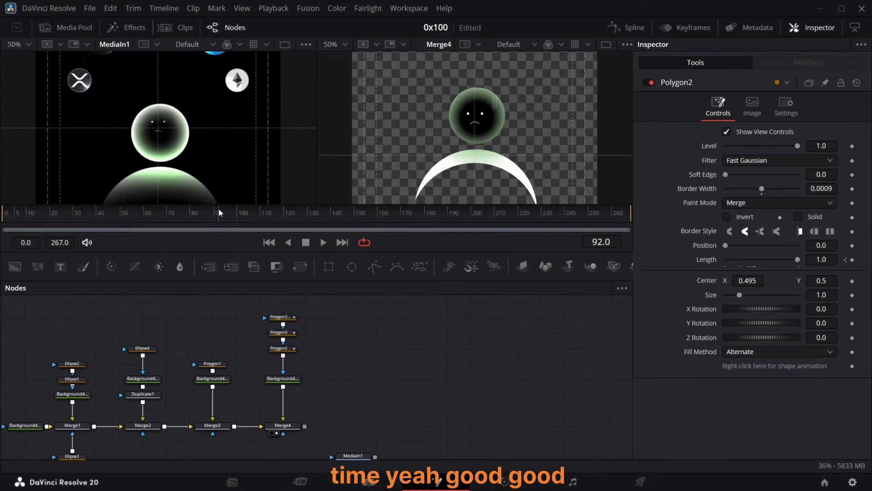
Step: Select the three Polygon nodes and smooth all their Length keyframes in the Spline editor
drag(321, 309, 261, 355)
click(629, 28)
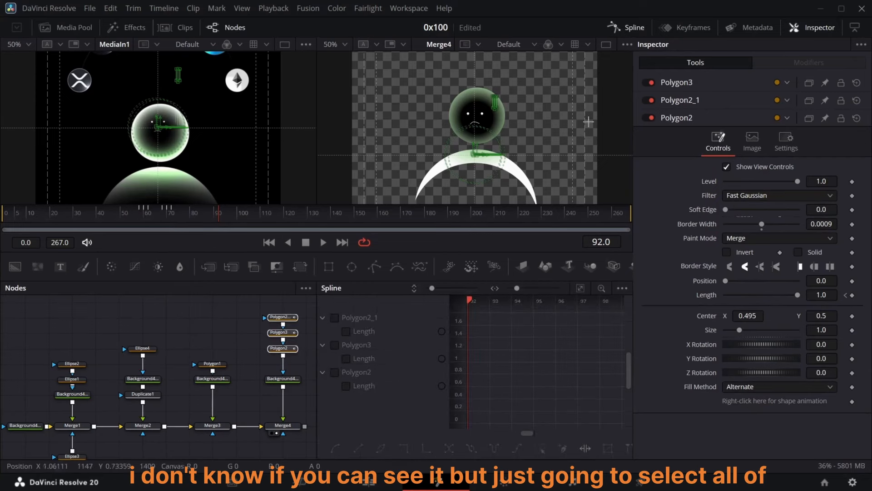
click(345, 330)
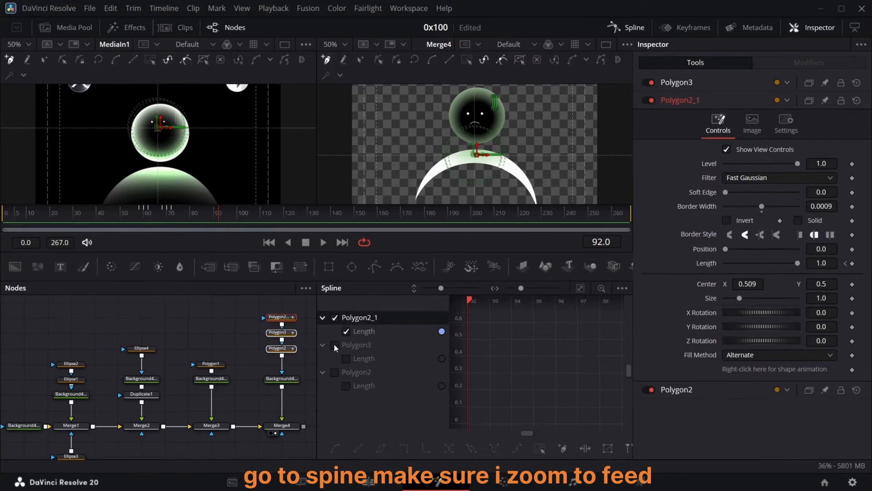
click(335, 372)
click(581, 290)
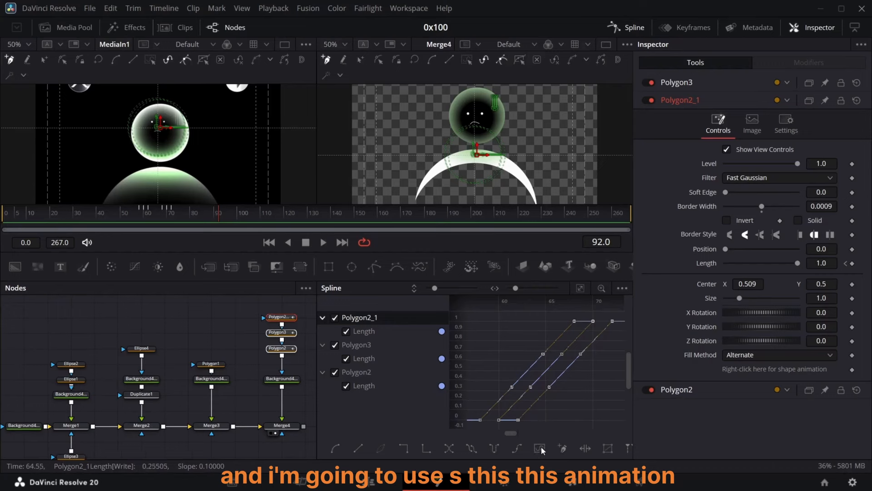
key(shift+s)
click(631, 27)
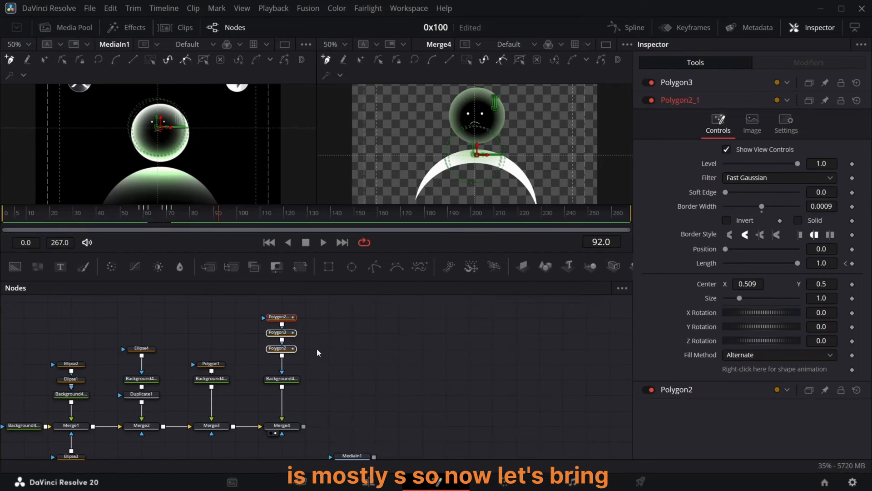
click(59, 212)
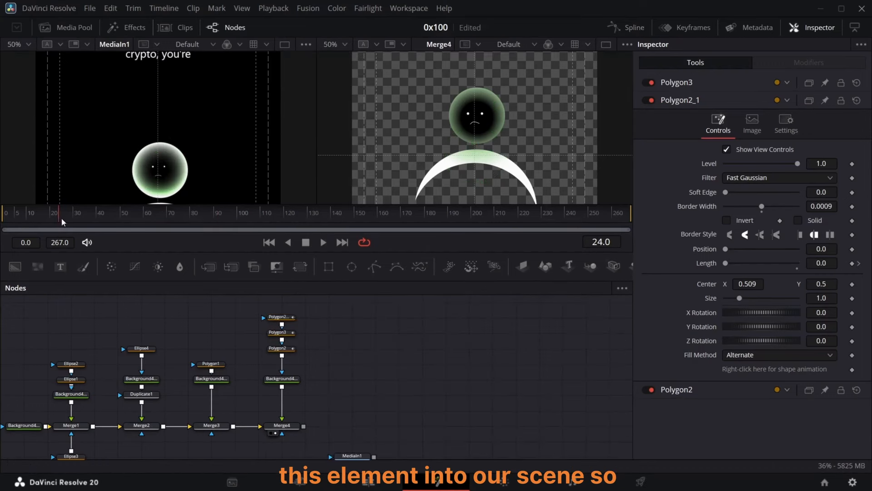
Step: Add a Background node with an Ellipse mask, merge it over the scene, and set its alpha to 1.0
drag(62, 221, 157, 226)
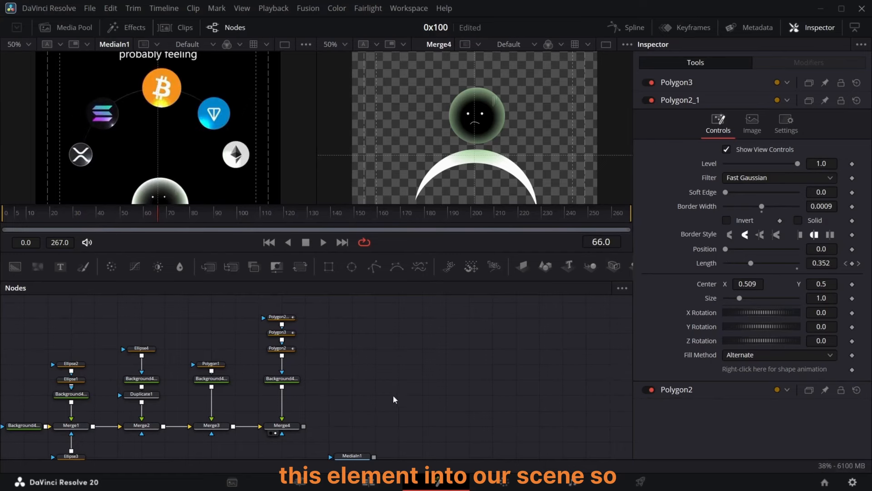
drag(15, 267, 340, 380)
drag(352, 266, 329, 379)
drag(350, 380, 303, 427)
click(329, 379)
drag(726, 255, 798, 255)
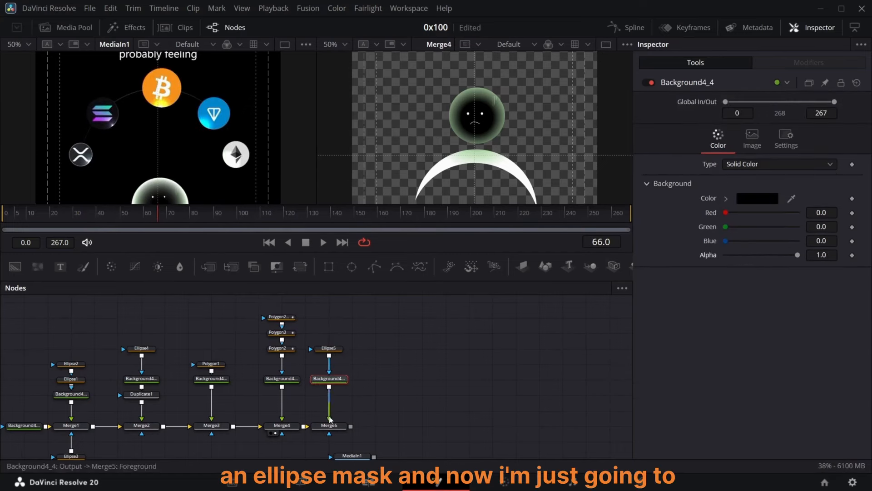
Step: Turn Ellipse5 into a thin non-solid outline and size it to 0.628, centred around the character's head
click(328, 349)
click(799, 203)
drag(762, 189, 764, 188)
click(509, 329)
click(329, 379)
click(328, 349)
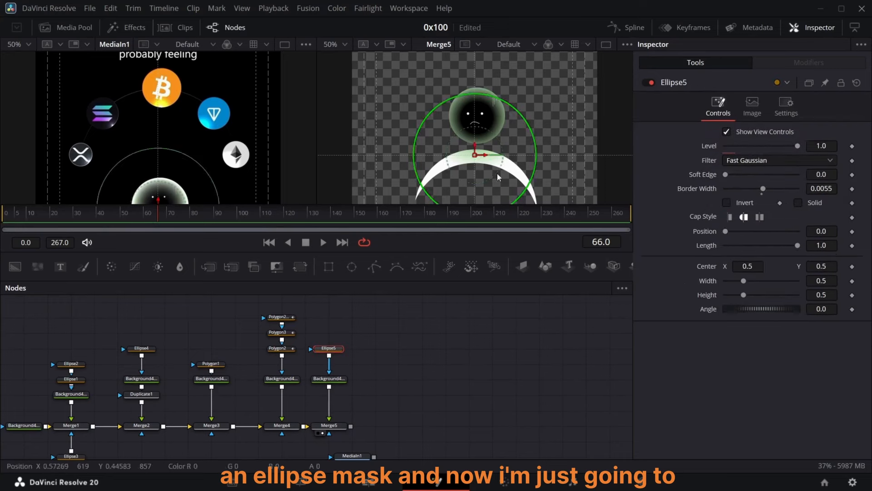
drag(705, 282, 703, 314)
drag(475, 155, 479, 103)
scroll(486, 113, up, 3)
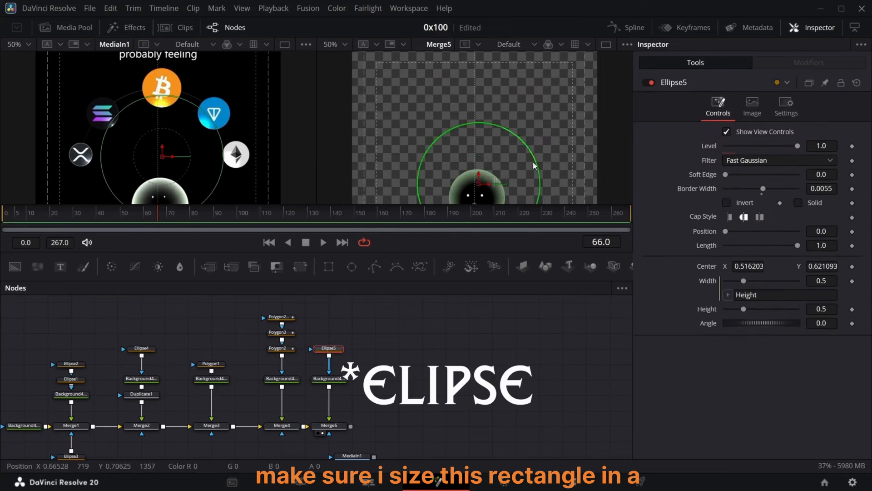
drag(822, 309, 862, 309)
drag(748, 266, 741, 266)
drag(822, 309, 840, 309)
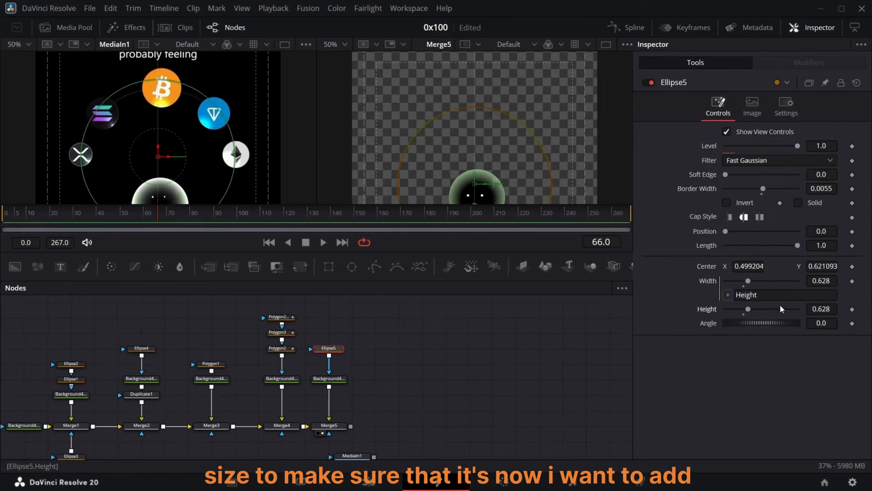
drag(822, 267, 821, 266)
Step: Add a new Background node to the right of the node graph
click(375, 363)
click(15, 267)
key(ctrl+z)
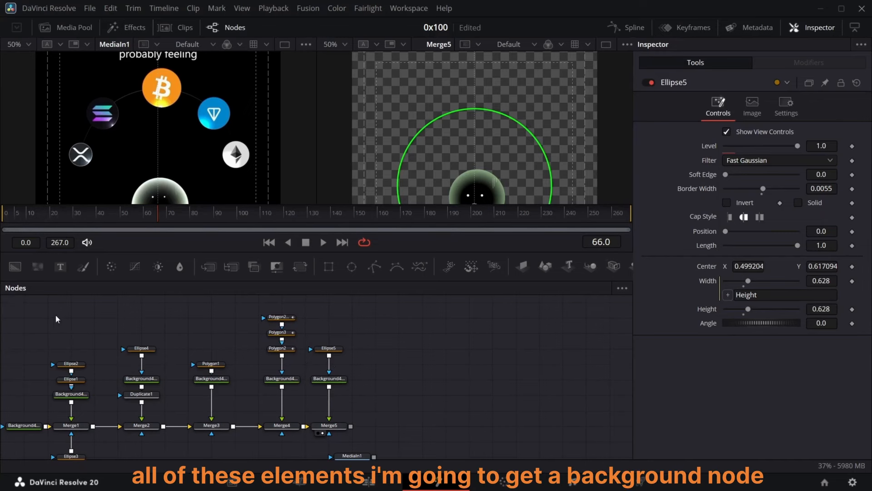
drag(15, 266, 375, 363)
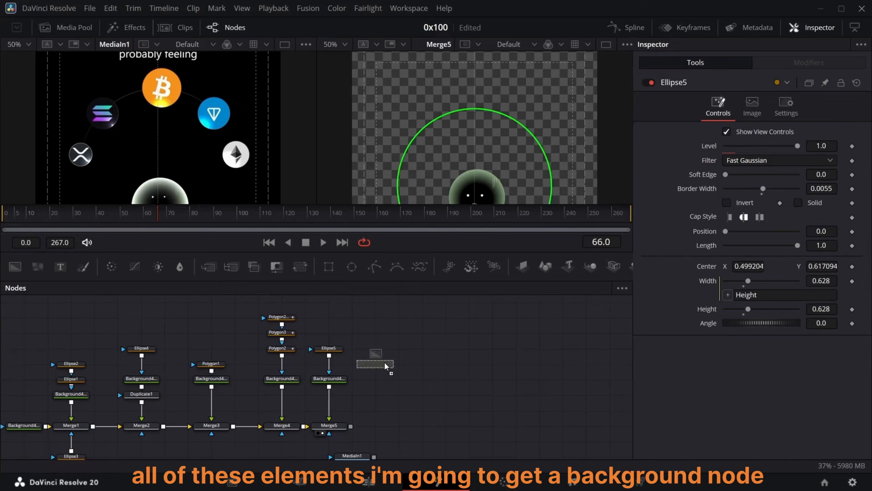
Step: Bring the bitcoin, ethereum, near-protocol and other coin logo images from the Media Pool into the node graph
click(66, 29)
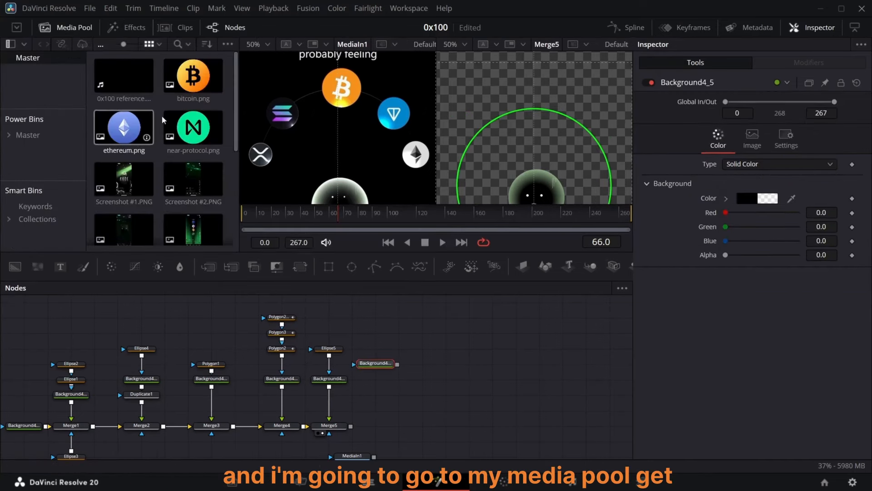
drag(191, 75, 488, 314)
drag(125, 127, 586, 349)
drag(193, 128, 559, 317)
scroll(182, 159, down, 5)
drag(123, 198, 393, 334)
scroll(150, 150, up, 5)
drag(192, 199, 397, 381)
click(64, 30)
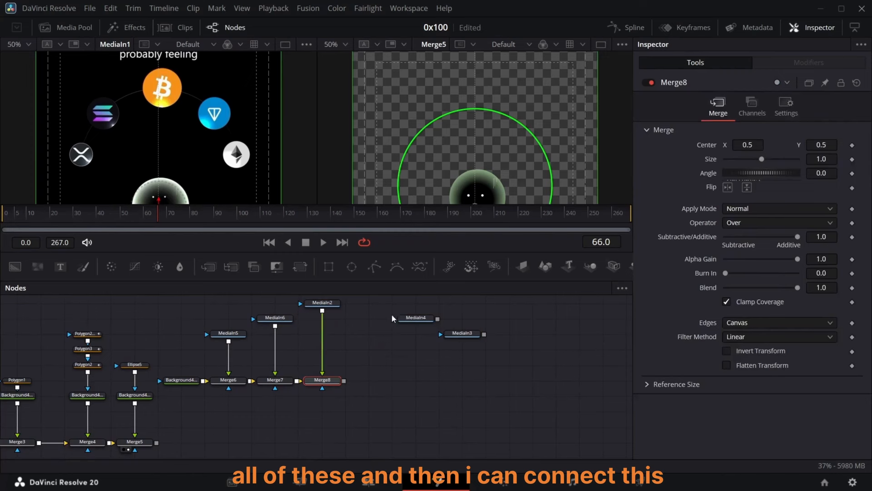
Step: Merge the coin logo chain over the scene through a new Merge11 node and view its result
click(439, 303)
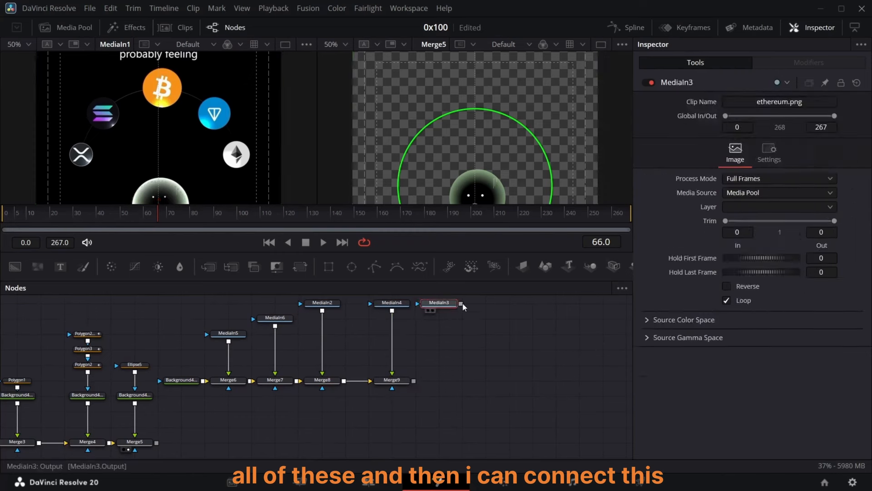
drag(461, 380, 156, 443)
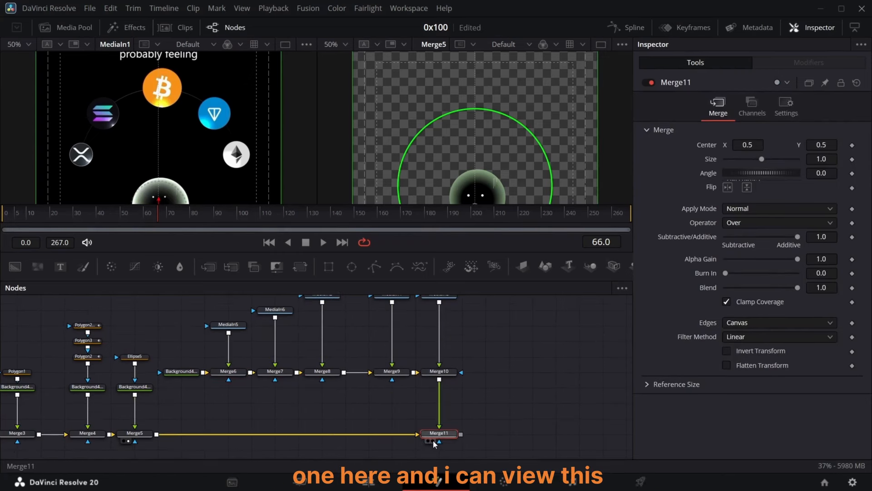
click(433, 441)
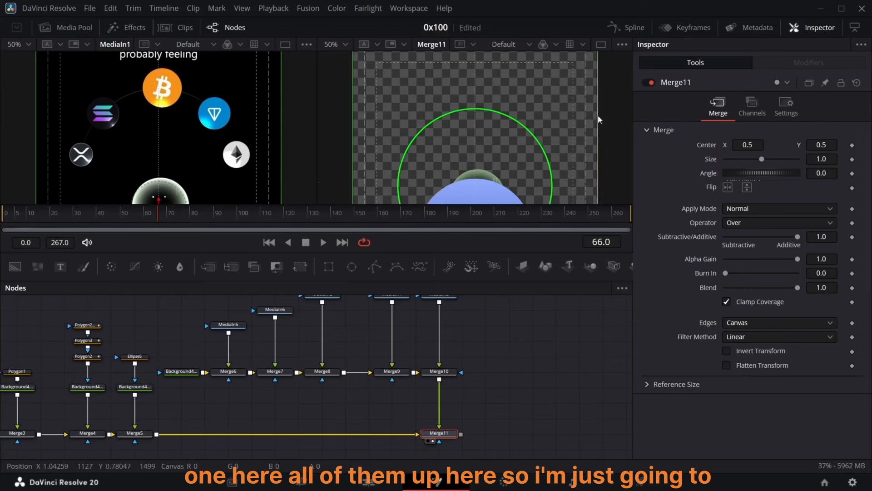
scroll(566, 126, down, 3)
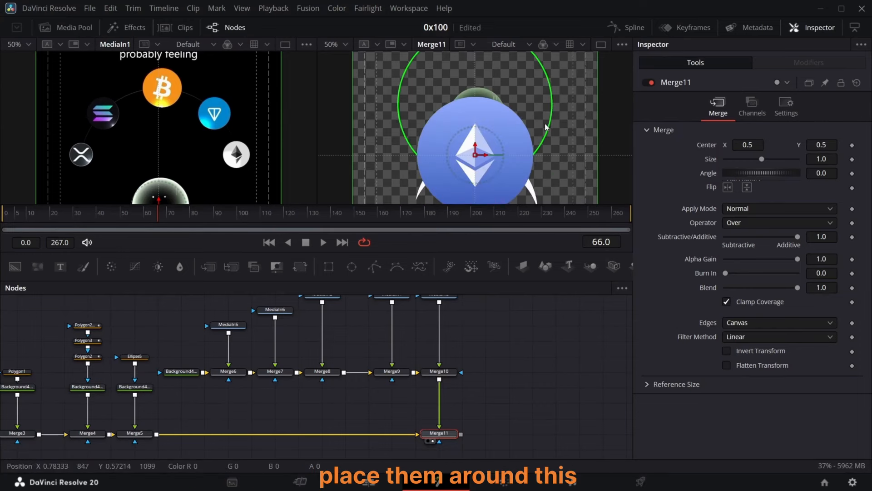
scroll(547, 131, up, 2)
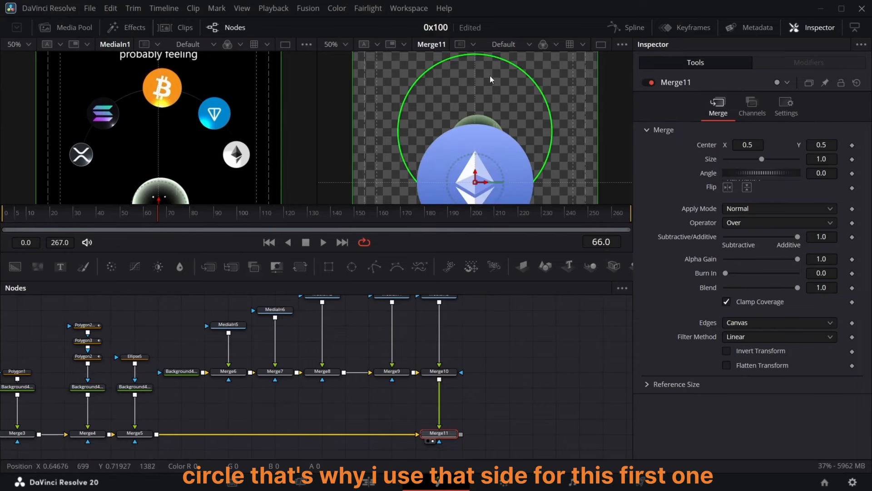
Step: Set Merge6's size to 0.22 and position its logo at about 0.2, 0.642 on the ring's left side
click(228, 371)
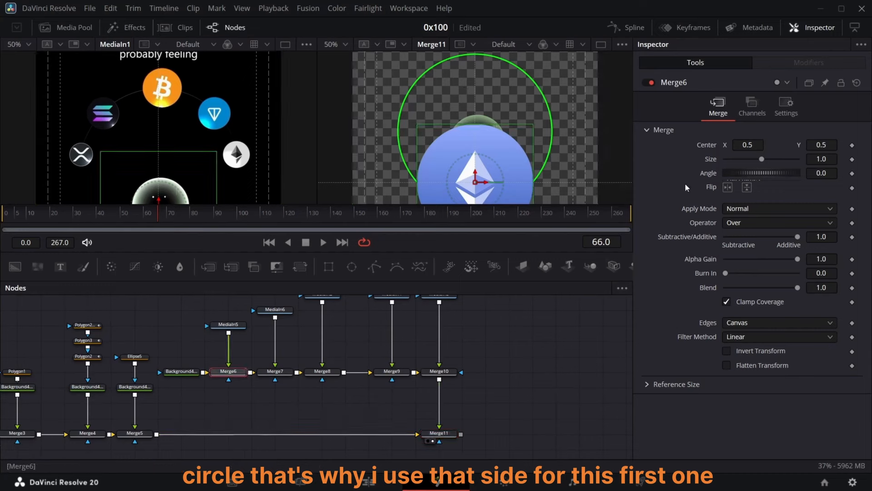
click(833, 160)
key(BackSpace)
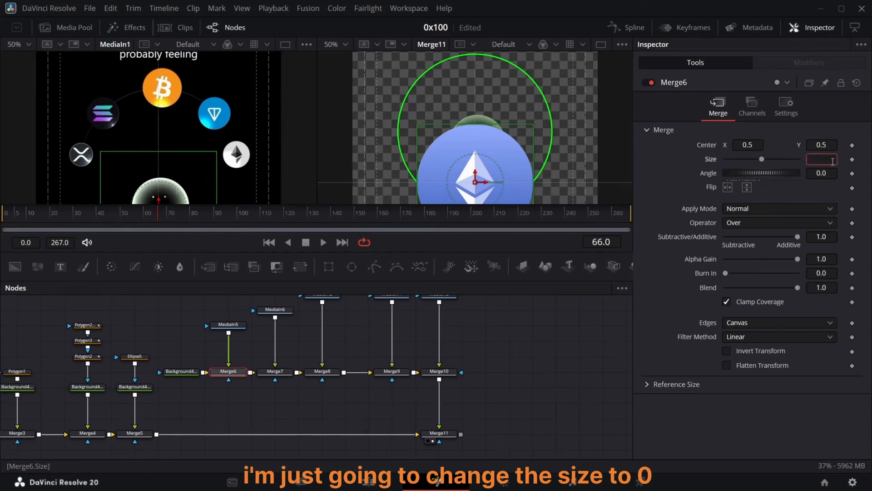
text(22)
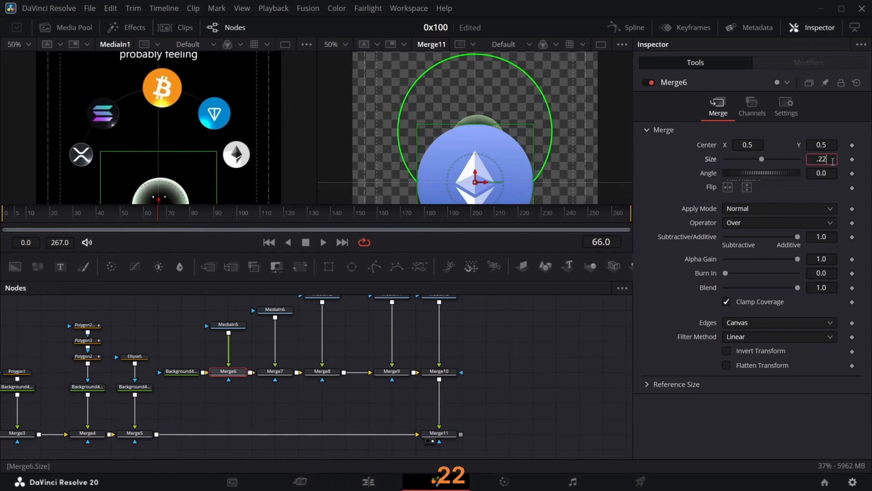
key(Return)
drag(823, 146, 843, 146)
drag(748, 145, 715, 145)
drag(822, 145, 818, 146)
drag(748, 145, 745, 145)
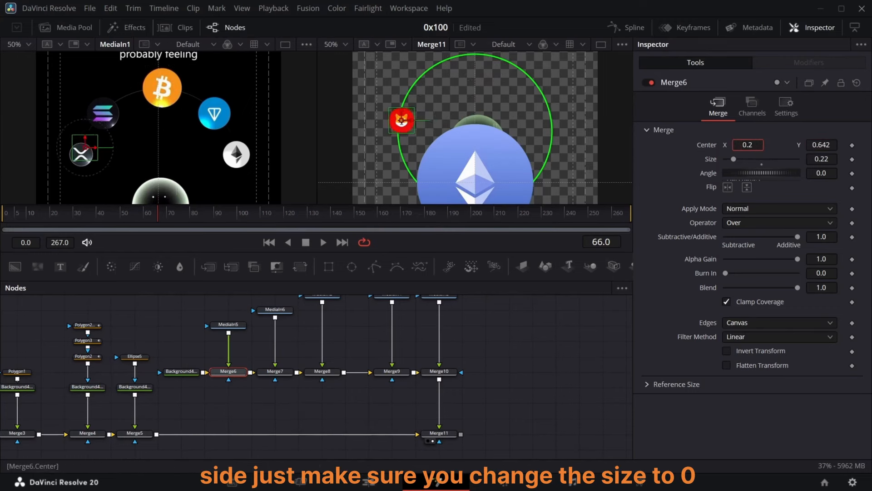
drag(822, 146, 820, 145)
drag(748, 146, 746, 146)
Step: Set Merge7's size to 0.22 and move its logo onto the ring's upper left
click(275, 372)
double_click(828, 160)
key(BackSpace)
text(0.0)
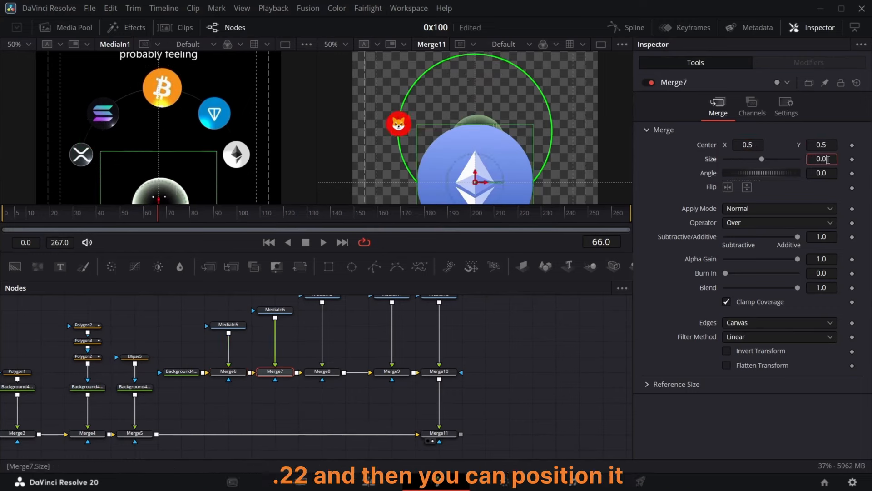
key(Return)
drag(475, 182, 414, 85)
Step: Set Merge8's size to 0.22 and move its logo to the top of the ring
click(322, 372)
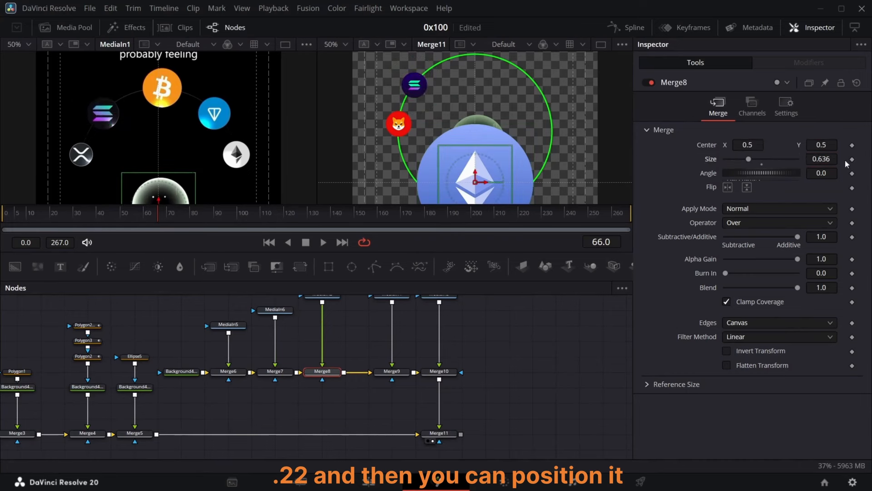
double_click(833, 159)
text(0.22)
key(Return)
drag(475, 182, 476, 80)
scroll(464, 65, up, 1)
scroll(476, 80, down, 2)
Step: Set Merge9's size to 0.22 and move its logo onto the ring's upper right
click(392, 372)
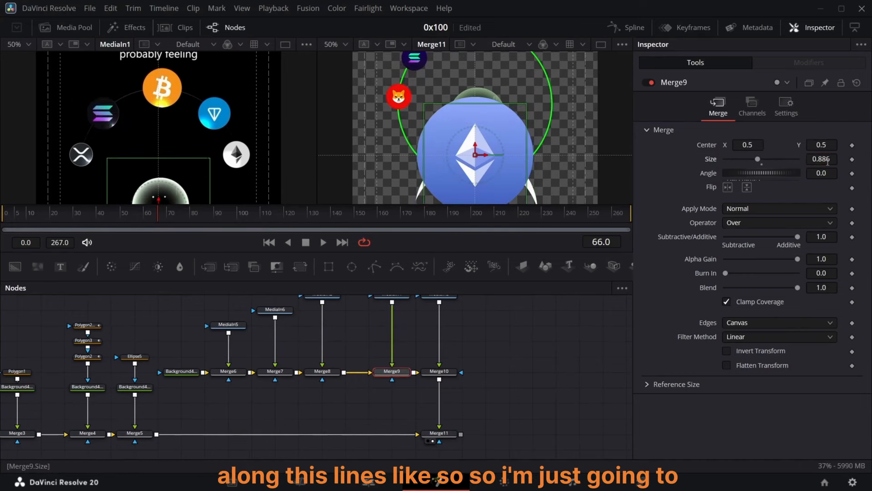
click(831, 158)
text(0.22)
key(Return)
scroll(476, 159, up, 1)
drag(475, 182, 531, 82)
Step: Set Merge10's size to 0.22 and move its logo onto the ring's right side
click(439, 372)
drag(761, 159, 758, 159)
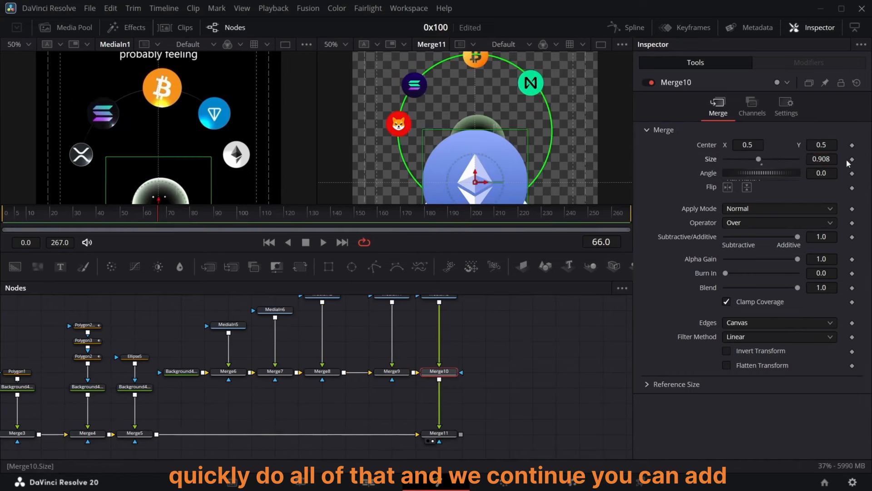
click(835, 158)
text(0.22)
key(Return)
drag(475, 182, 553, 126)
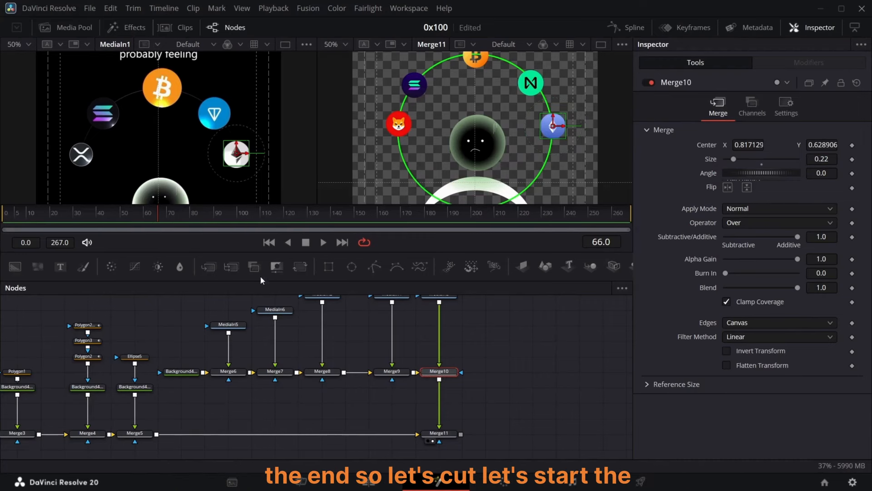
Step: Go to frame 40 and add a Transform node after the MediaIn5 logo
drag(153, 220, 97, 229)
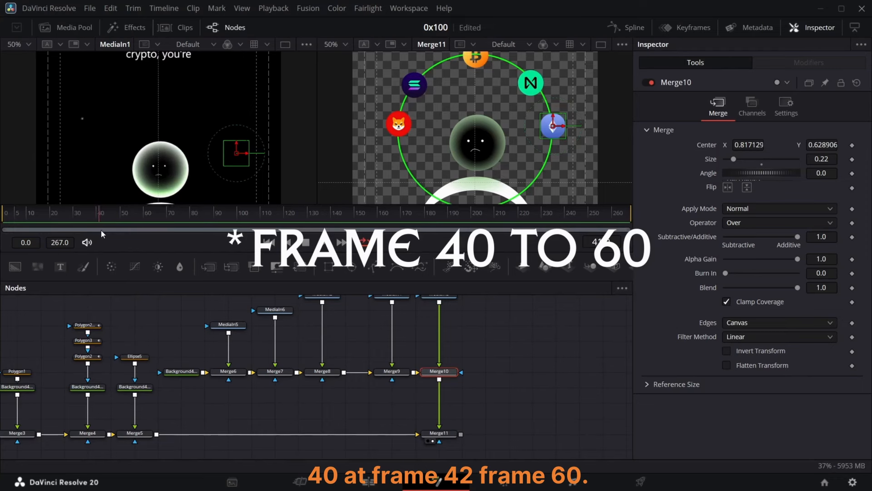
click(232, 324)
click(294, 268)
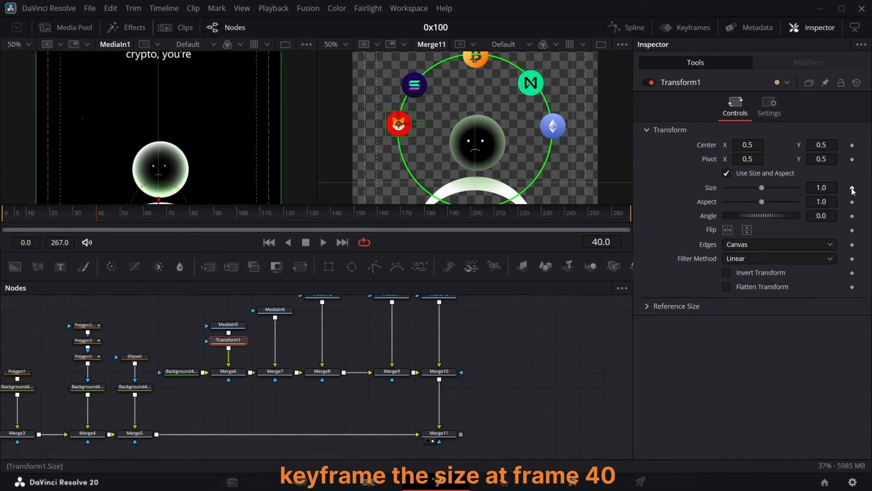
Step: Keyframe Transform1's Size at 1.0 on frame 50 and at 0 on frame 40
click(122, 214)
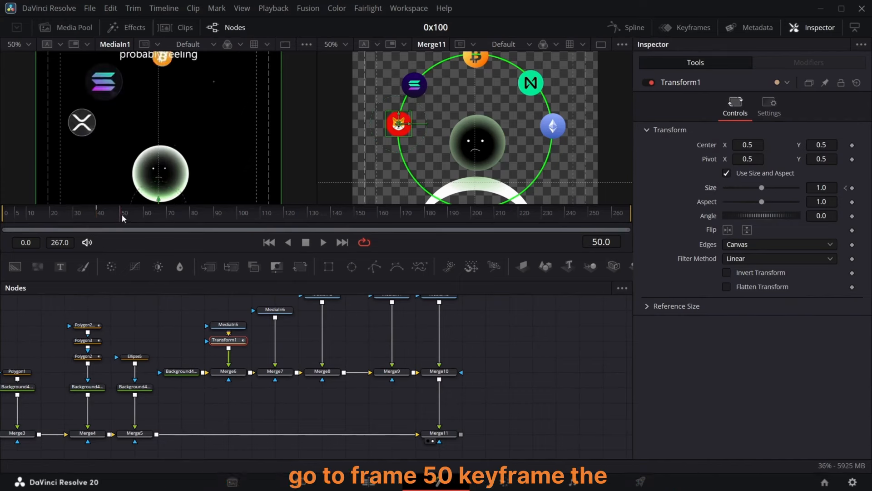
click(846, 188)
drag(762, 188, 490, 214)
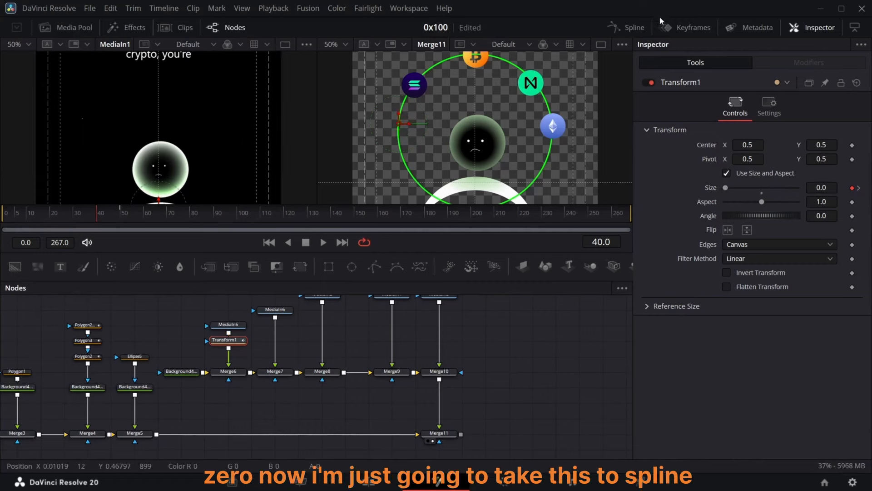
Step: Apply an Out Back Cubic ease to Transform1's Size keyframes in the Spline editor
click(635, 28)
drag(589, 331, 474, 400)
right_click(551, 345)
mouse_move(658, 245)
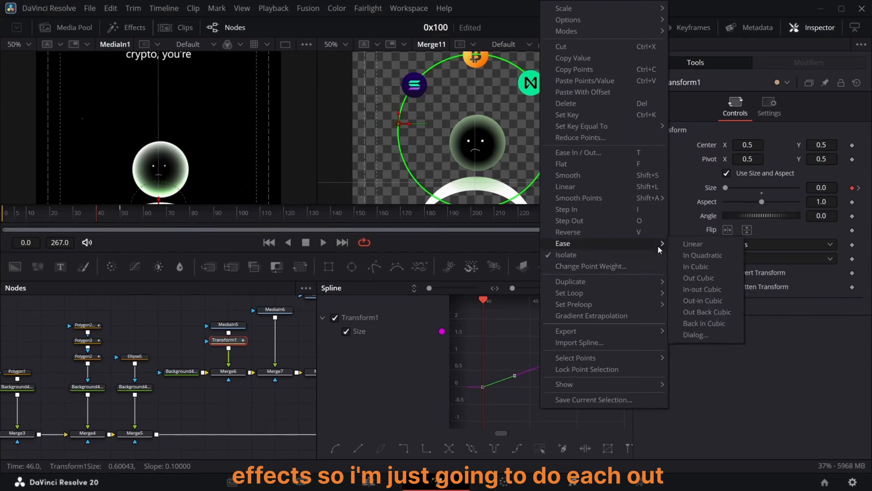
click(701, 313)
drag(512, 323, 506, 335)
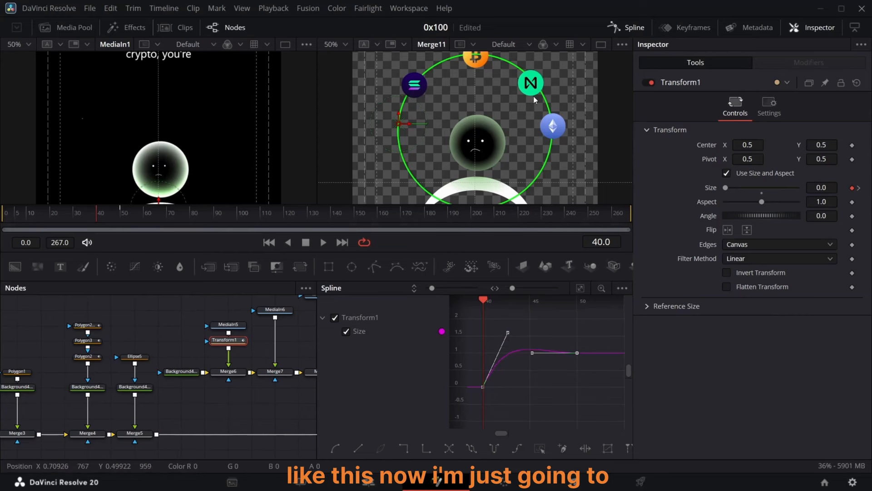
click(629, 27)
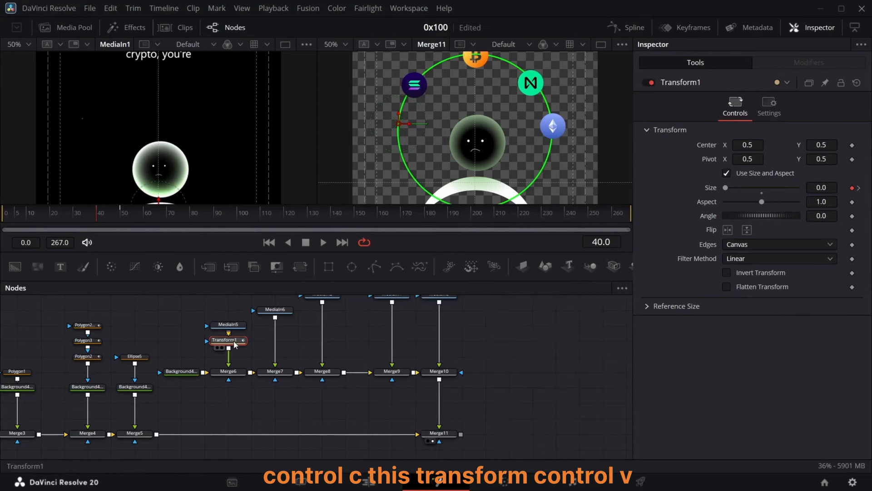
Step: Paste copies of Transform1 after each of the other four coin MediaIn nodes
click(270, 310)
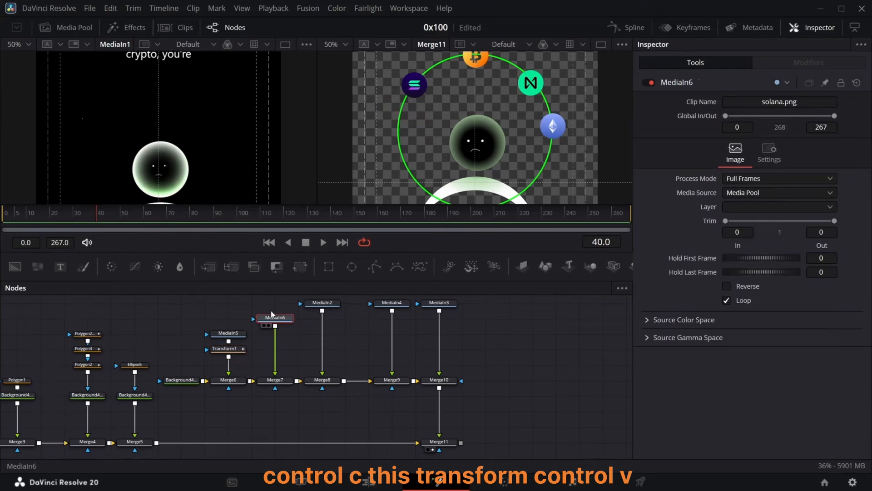
key(ctrl+v)
click(315, 304)
key(ctrl+v)
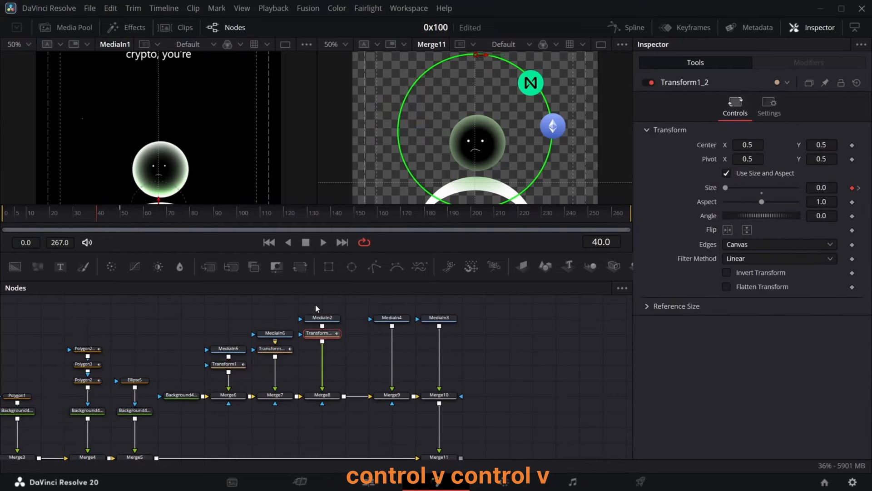
click(393, 318)
key(ctrl+v)
click(449, 320)
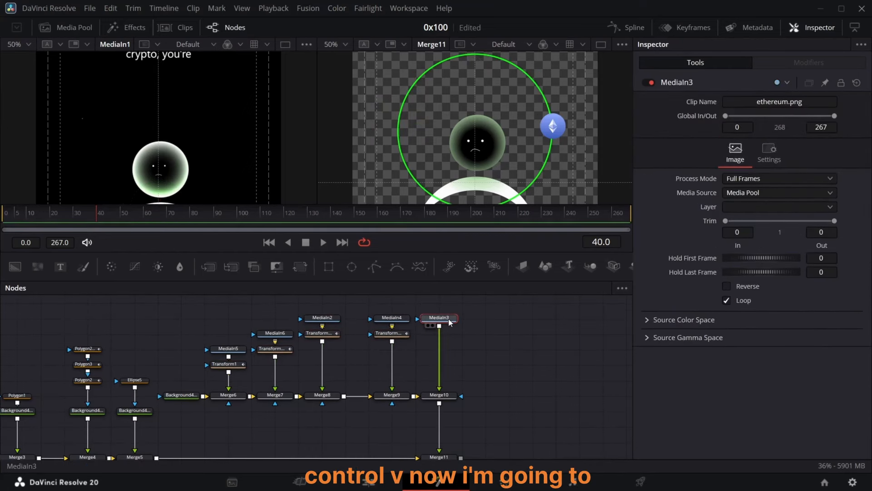
key(ctrl+v)
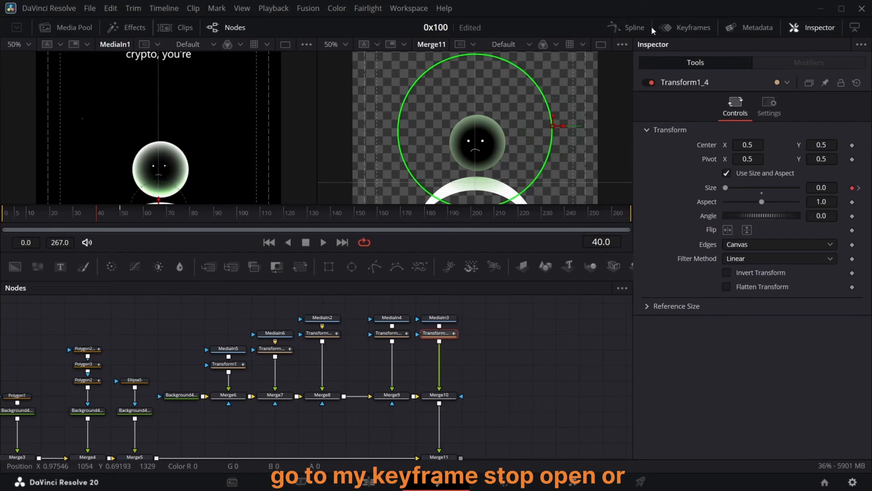
Step: Open the Keyframes panel and shift Transform1_1's Size keyframes so the animation starts at frame 44
click(693, 28)
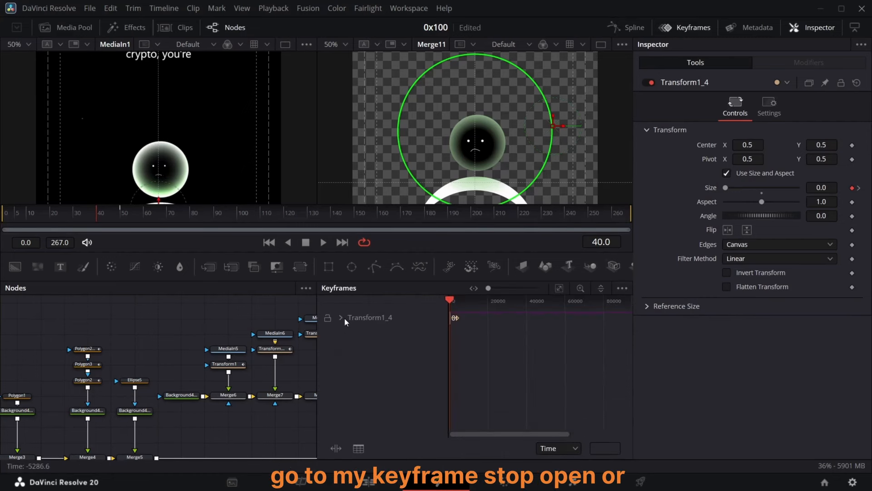
click(275, 348)
click(108, 219)
scroll(477, 341, up, 2)
drag(483, 344, 465, 331)
drag(468, 334, 470, 337)
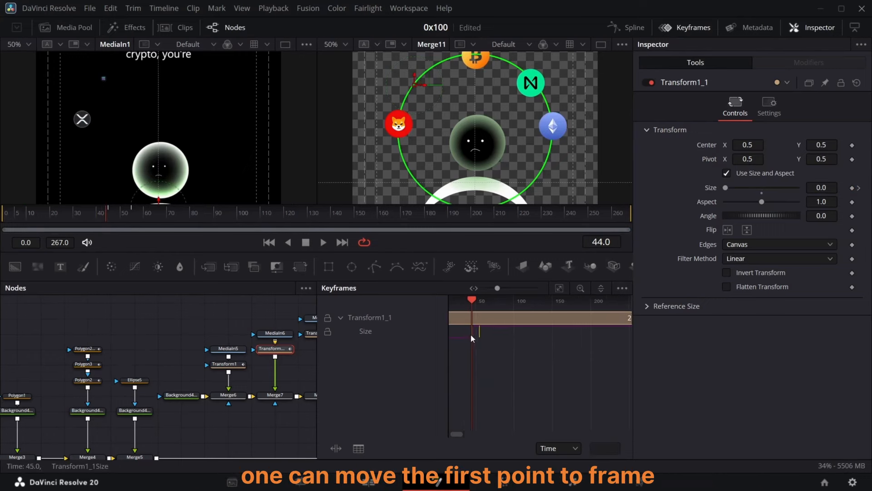
Step: Try shifting Transform1_3's Size keyframes, then undo the move
scroll(311, 358, right, 3)
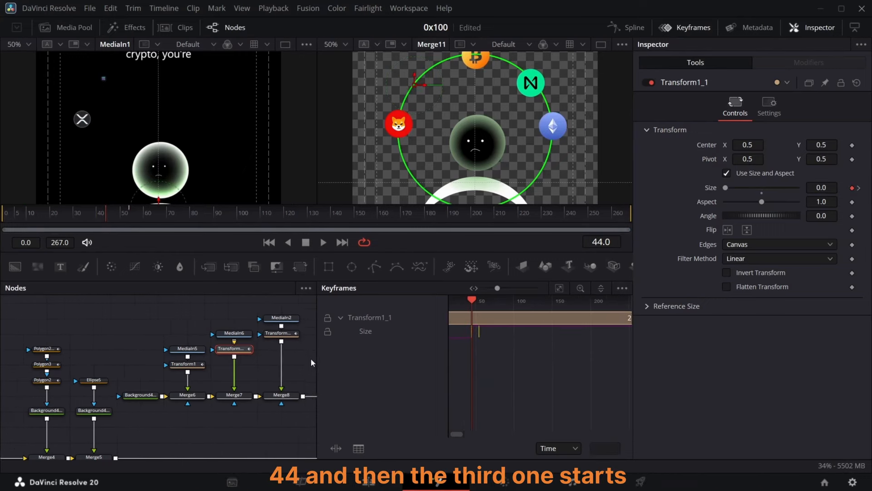
click(220, 334)
click(284, 334)
click(341, 317)
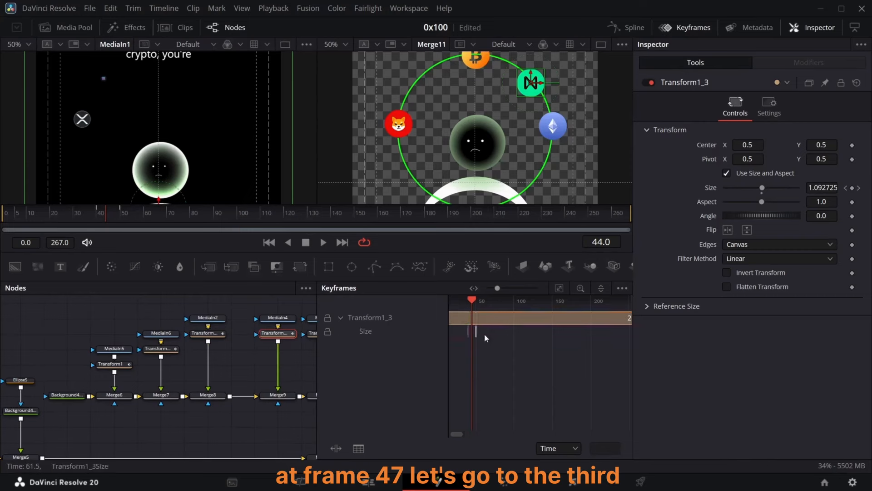
mouse_move(485, 338)
mouse_down()
mouse_move(464, 331)
mouse_move(488, 337)
mouse_up()
click(113, 213)
key(ctrl+z)
scroll(277, 355, right, 3)
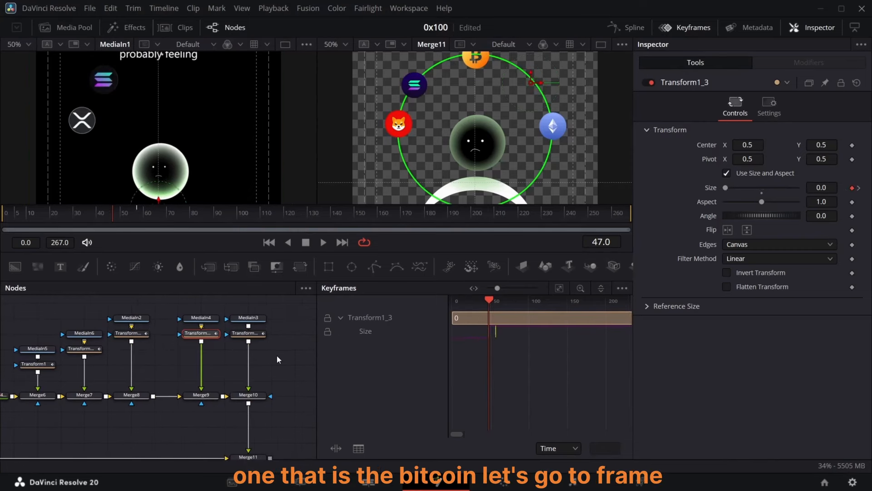
Step: Shift the bitcoin Transform1_2's Size keyframes so its animation starts at frame 47
click(131, 333)
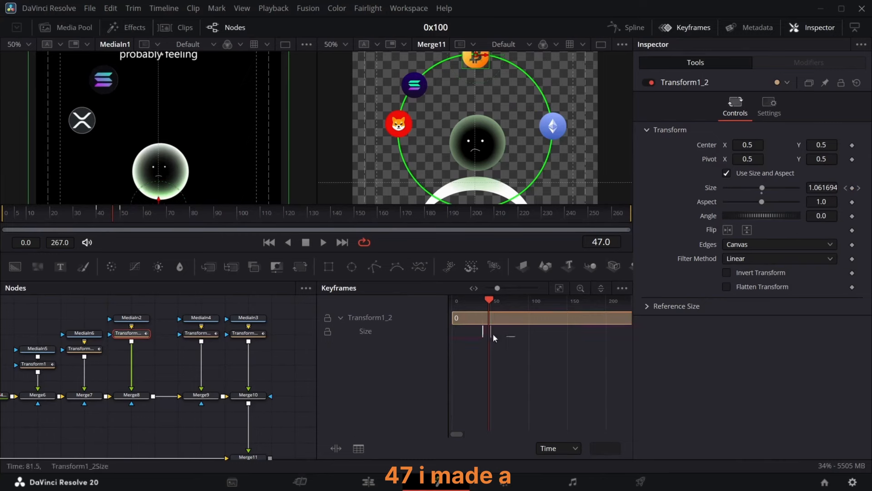
drag(493, 335, 477, 332)
drag(483, 333, 490, 332)
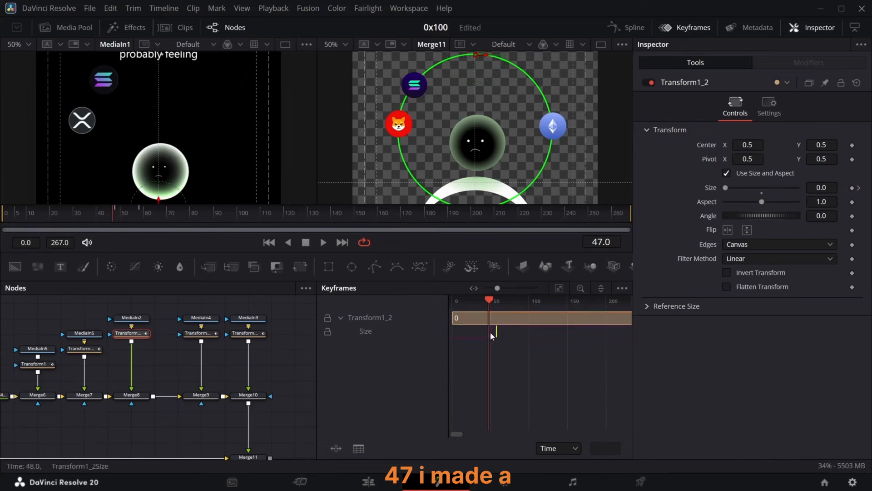
Step: Go to frame 50 and shift Transform1_3's Size keyframes so its animation starts there
click(193, 335)
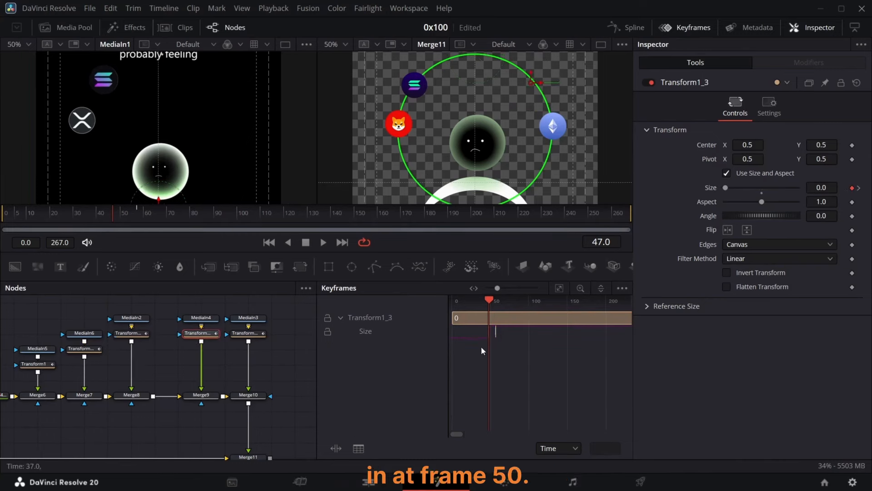
click(120, 223)
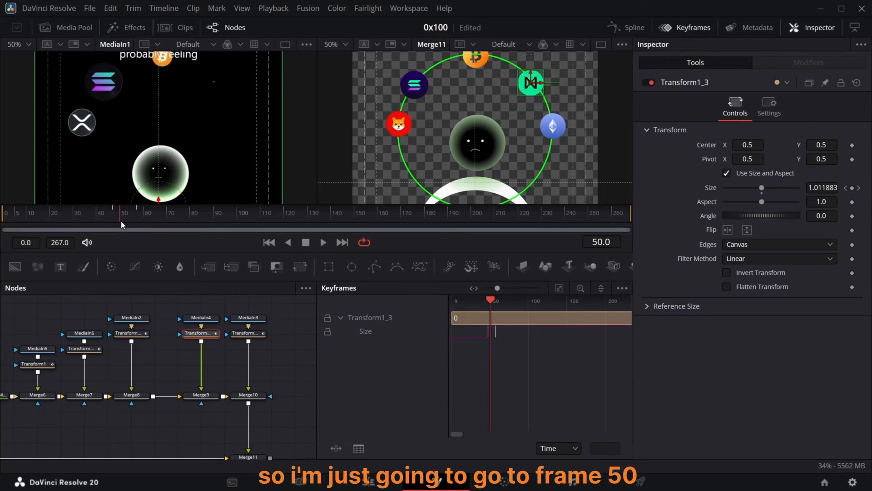
drag(481, 336, 489, 331)
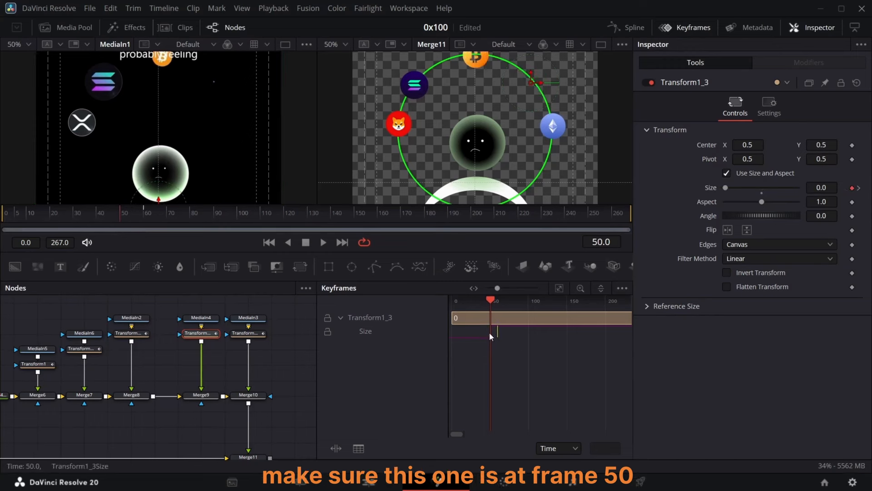
Step: Go to frame 55 and shift Transform1_4's Size keyframes so its animation starts there
click(254, 333)
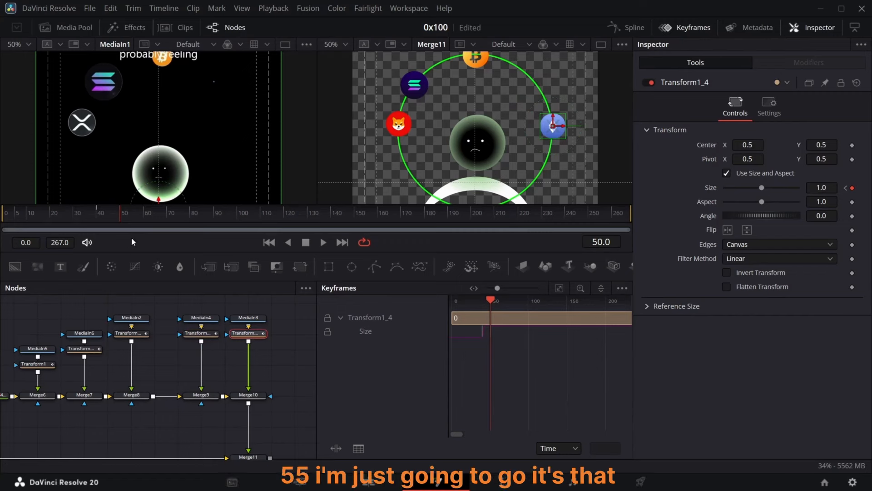
drag(121, 217, 133, 217)
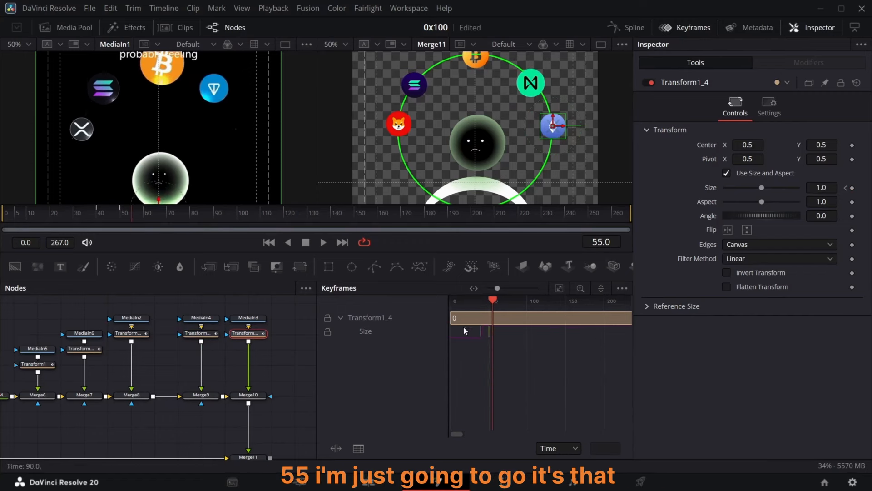
drag(489, 333, 472, 329)
drag(482, 332, 493, 332)
Step: Close the Keyframes panel and play back the staggered coin pop-in animation
click(685, 28)
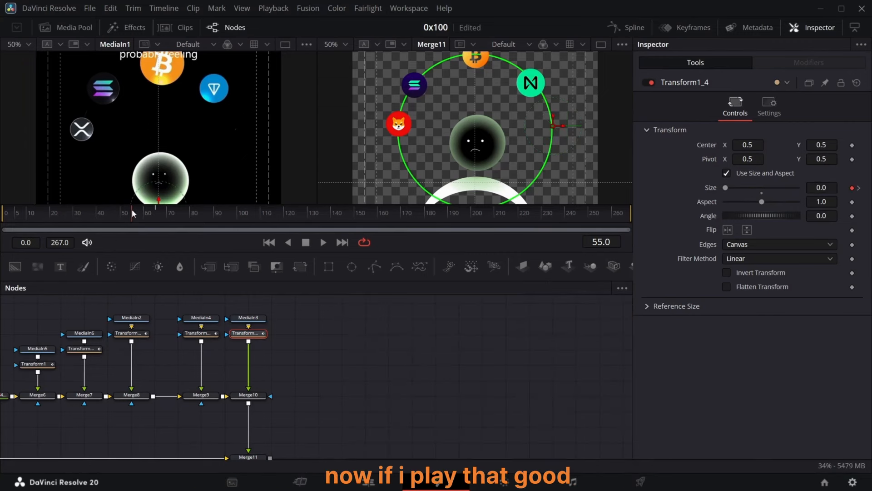
click(101, 209)
key(space)
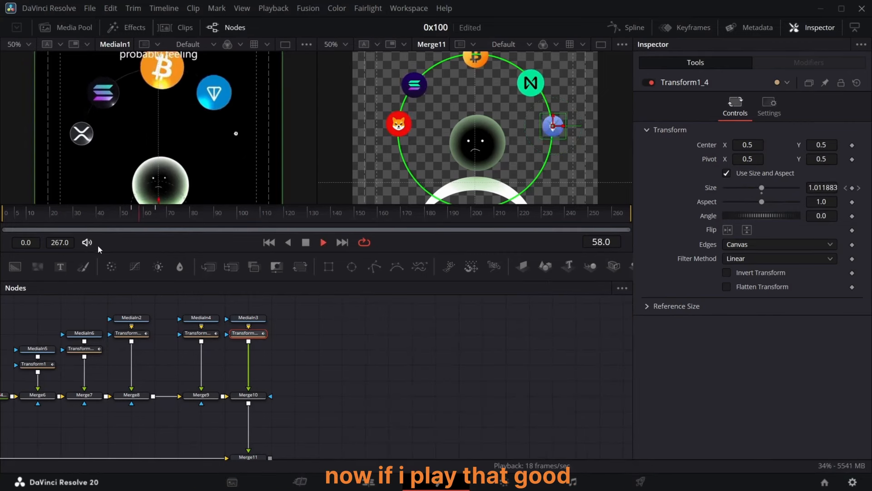
key(space)
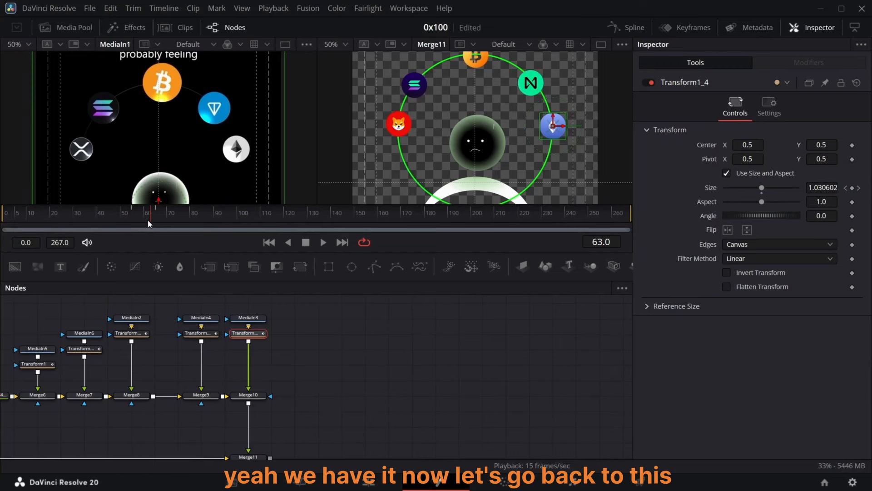
Step: Return to the start, zoom the first viewer to 25% and scrub through the opening frames
key(Home)
scroll(176, 348, left, 8)
scroll(175, 353, left, 10)
scroll(176, 354, down, 3)
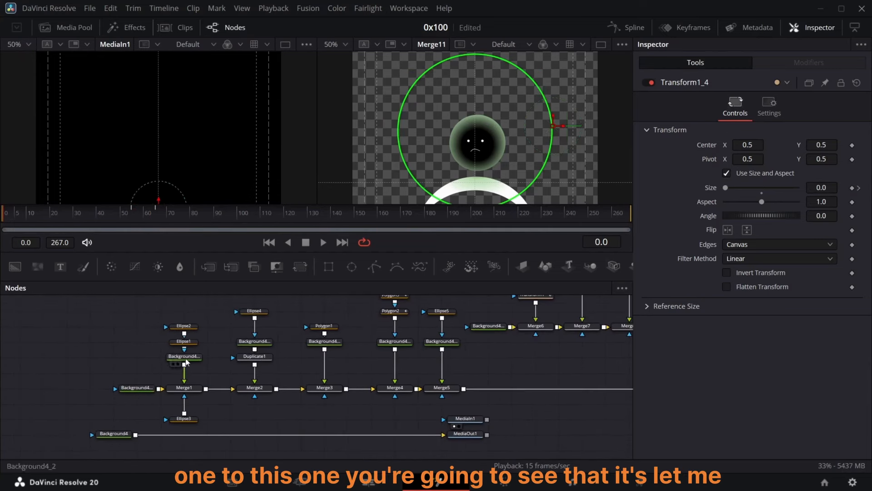
click(28, 44)
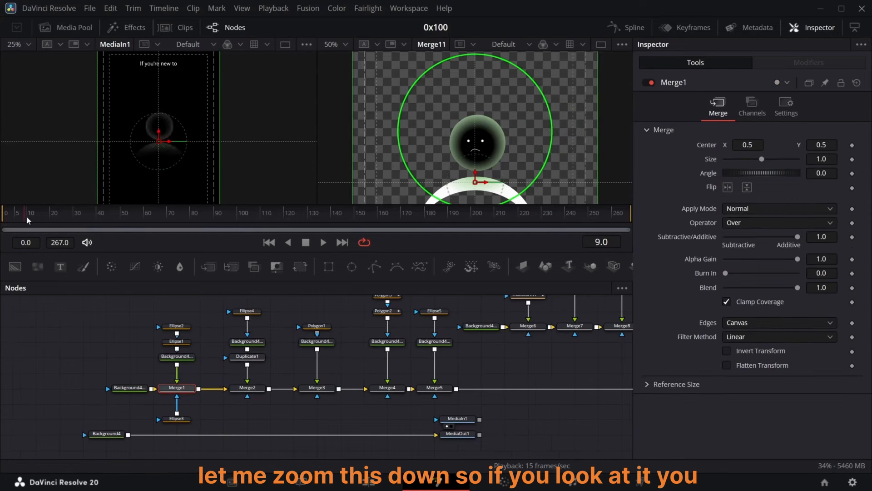
drag(26, 216, 46, 248)
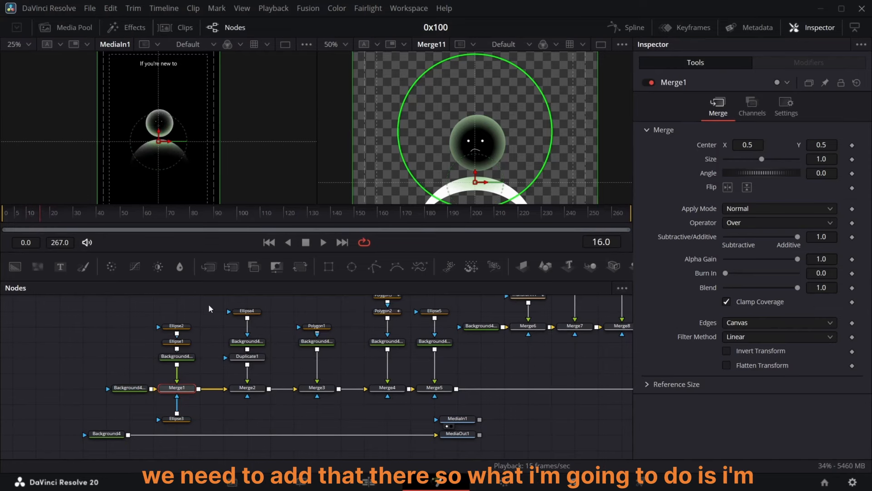
Step: Insert a Merge node between Merge11 and MediaOut1, layering Merge11 over Background4
scroll(220, 324, right, 15)
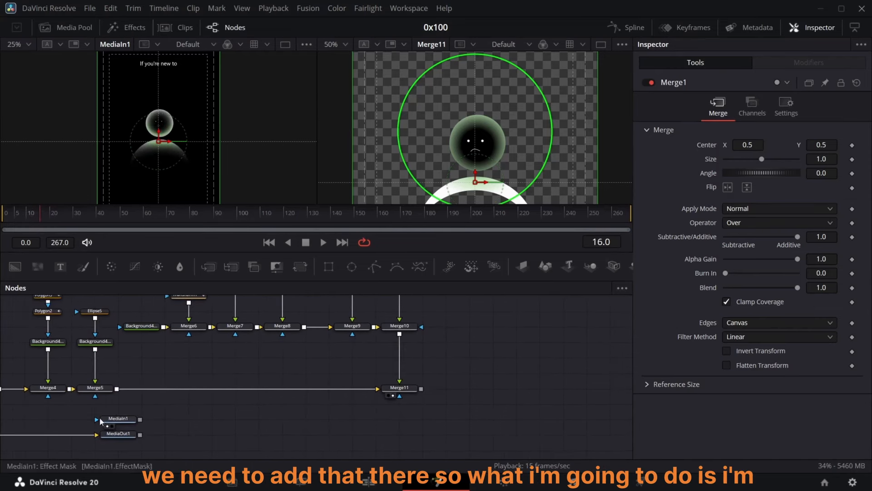
scroll(96, 416, left, 8)
scroll(30, 421, left, 3)
drag(19, 436, 547, 436)
scroll(547, 438, right, 10)
drag(314, 438, 525, 438)
drag(435, 388, 319, 434)
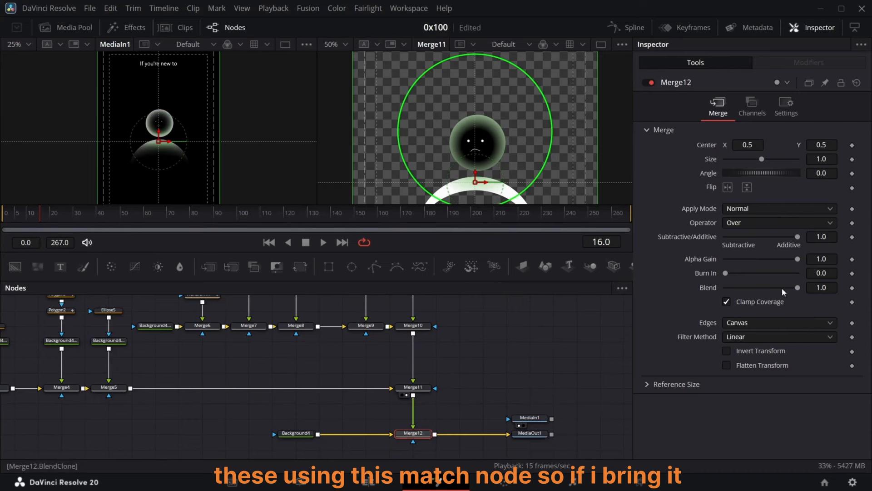
Step: Show MediaOut1 in the second viewer while trying the new Merge node's Blend at 0 and 1
drag(736, 287, 626, 269)
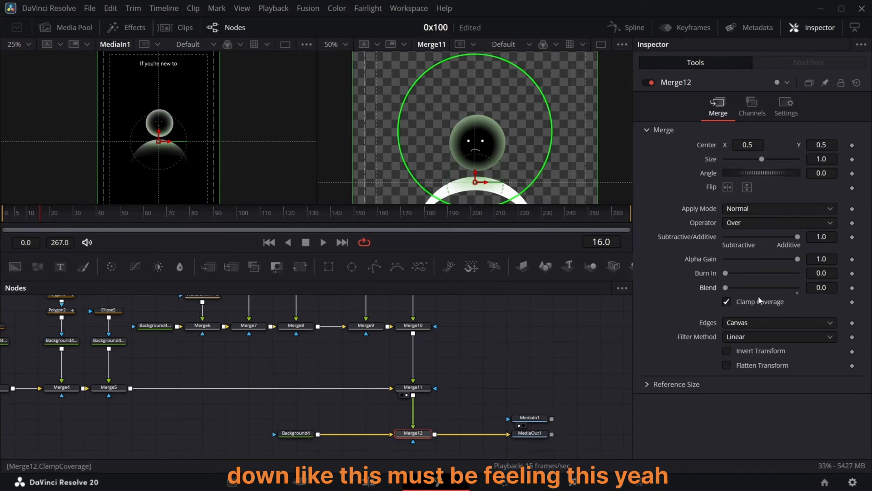
click(525, 441)
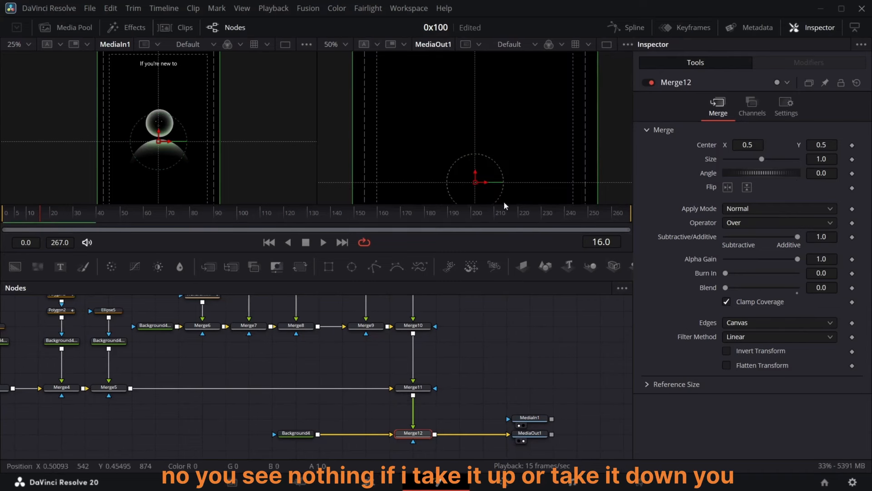
drag(730, 288, 850, 288)
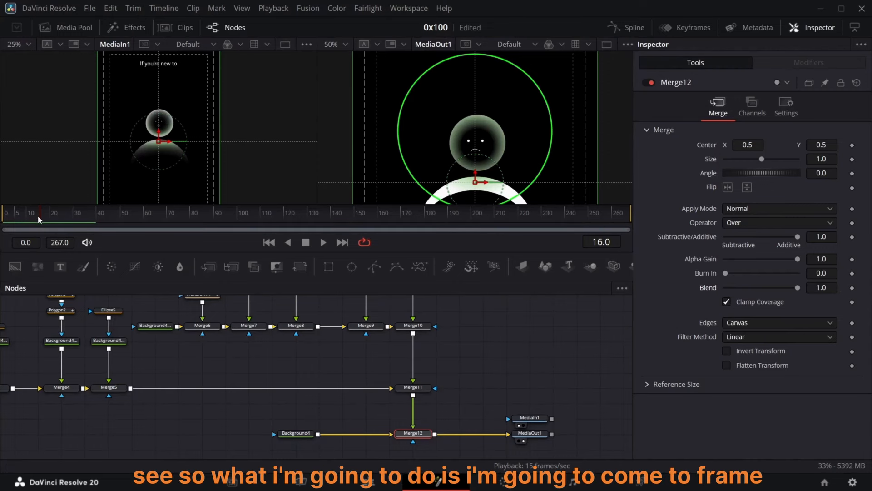
Step: Keyframe Merge12's Blend at 1.0 on frame 25 and at 0 on frame 5
drag(39, 217, 15, 224)
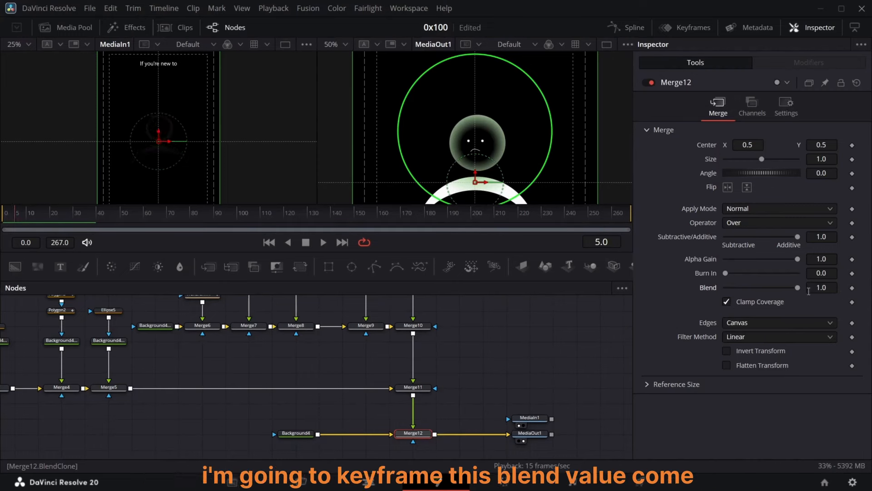
click(852, 288)
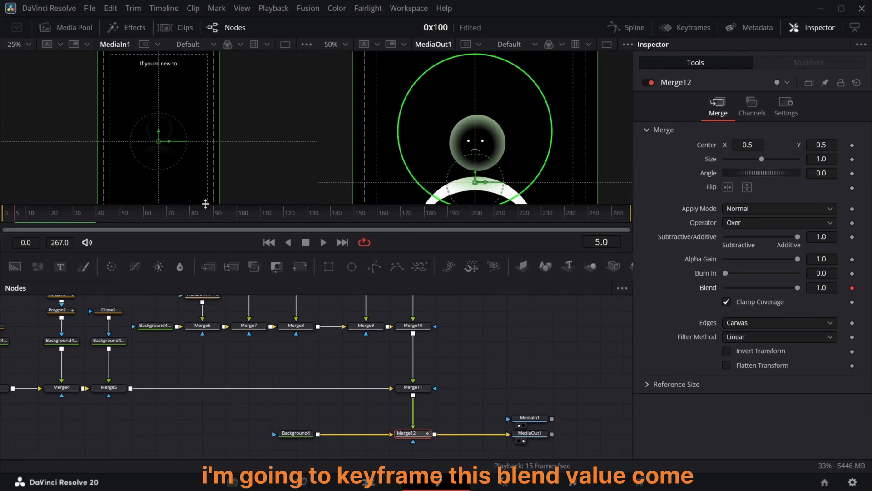
drag(15, 219, 62, 219)
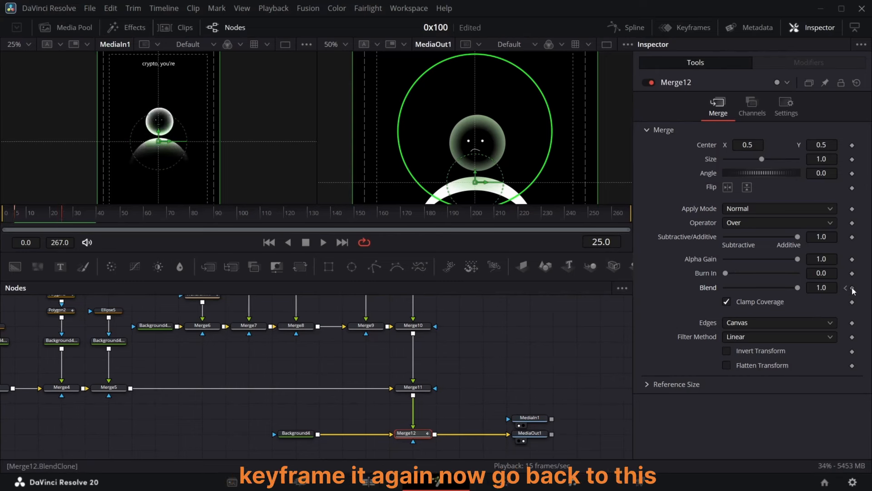
click(852, 289)
click(846, 287)
drag(793, 289, 559, 302)
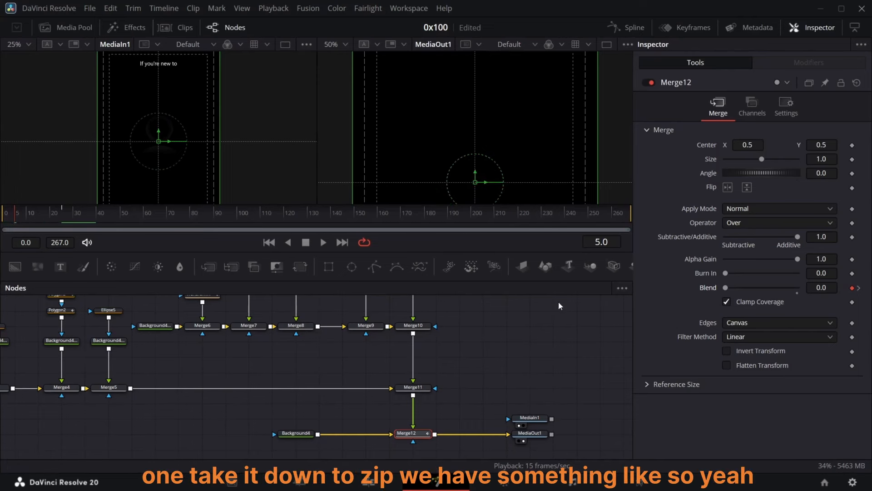
Step: Smooth Merge12's Blend keyframes in the Spline editor
drag(21, 225, 37, 216)
click(625, 28)
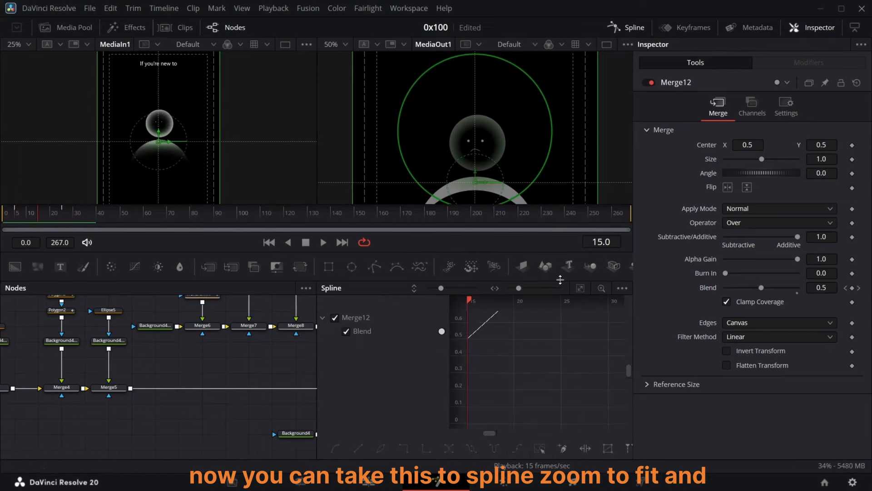
key(shift+s)
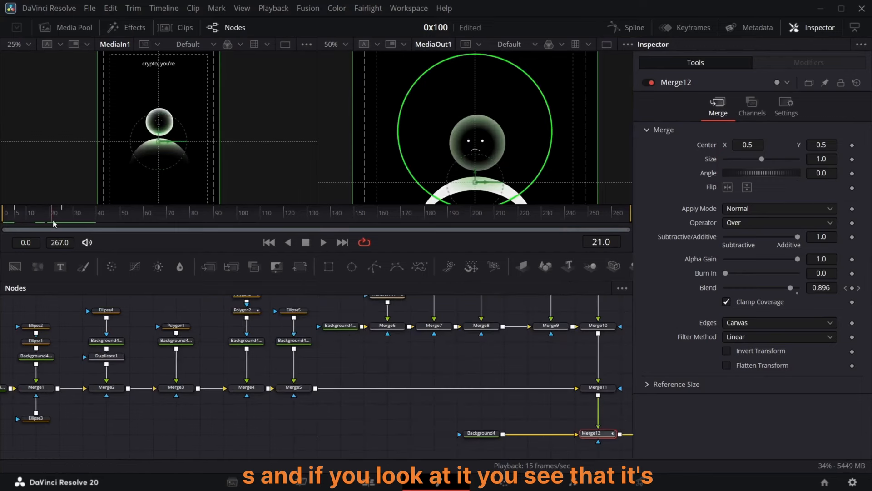
drag(53, 223, 31, 227)
drag(257, 324, 398, 364)
Step: Disconnect Merge5's output from Merge11
scroll(470, 380, right, 5)
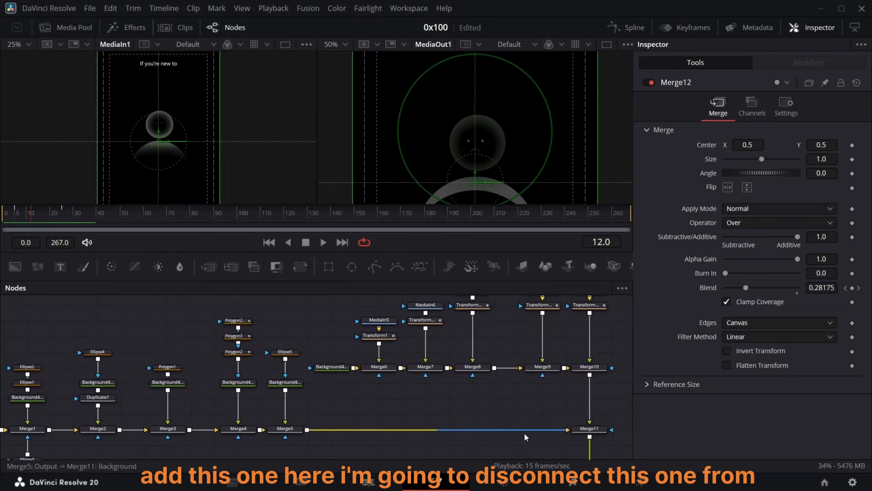
drag(527, 431, 399, 429)
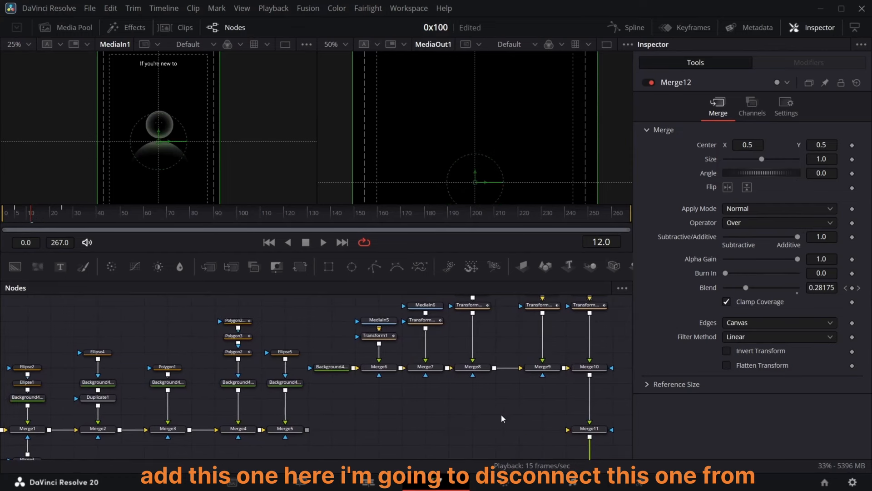
scroll(436, 413, down, 4)
scroll(282, 382, up, 1)
Step: Paste a copy of the blend Merge node and feed Merge5 into it
click(213, 359)
key(ctrl+v)
scroll(273, 339, up, 1)
drag(307, 362, 230, 391)
scroll(269, 371, right, 9)
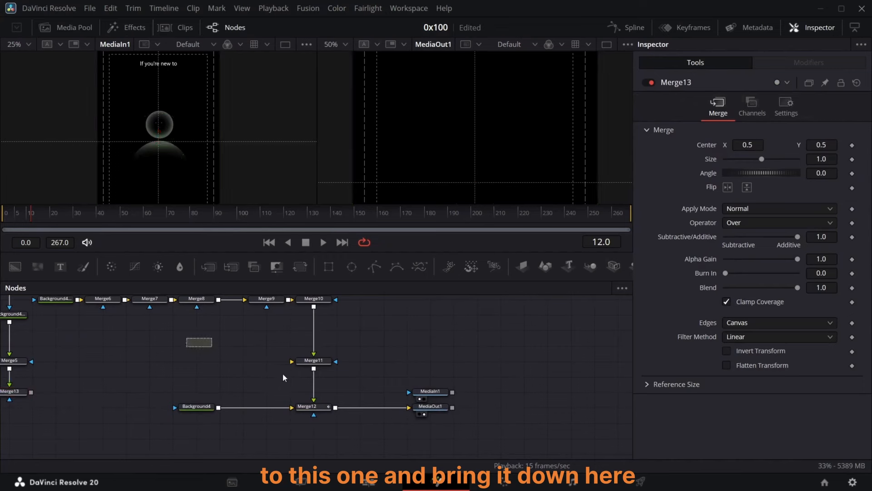
Step: Move the output nodes down and connect the pasted Merge node's output into Merge11
drag(282, 375, 422, 414)
drag(428, 408, 427, 436)
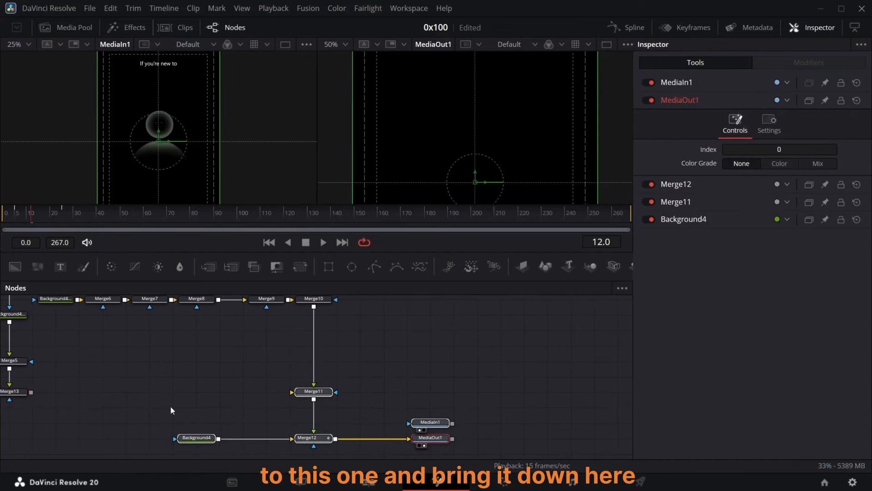
drag(31, 391, 308, 394)
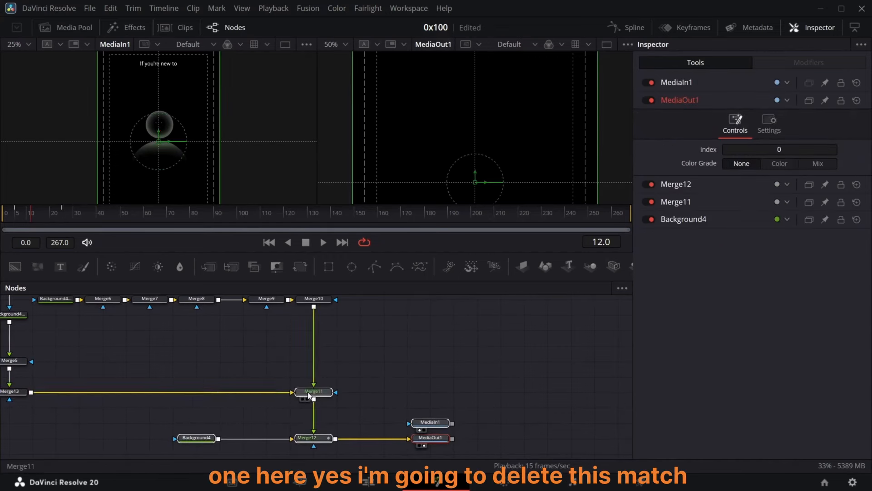
Step: Delete the pasted Merge node that sits below Merge5
scroll(245, 395, left, 5)
click(184, 397)
key(Delete)
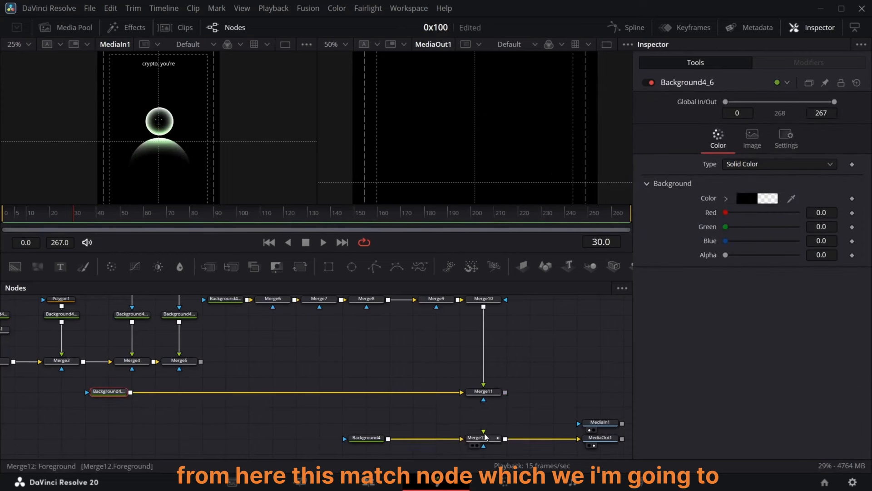
Step: Move Merge12 onto the Background4 line feeding Merge11 and connect Merge5 into Merge12 as its foreground
click(472, 438)
drag(471, 441, 193, 397)
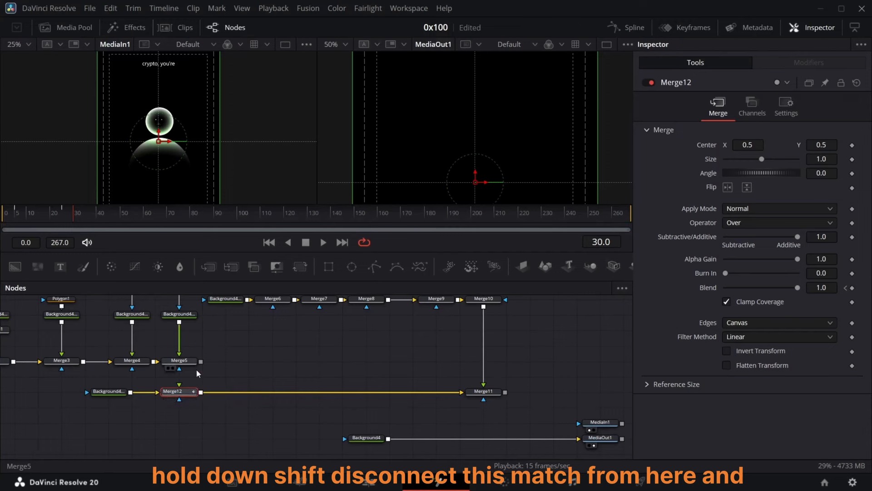
drag(201, 361, 179, 385)
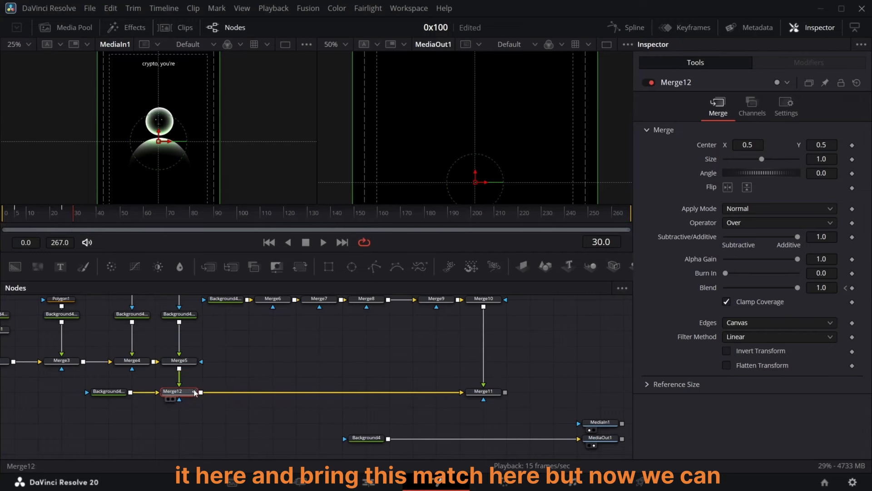
Step: Merge Merge11's output over the bottom Background4 line before MediaOut1, and lower Background4, Merge12 and Merge11
drag(506, 392, 389, 442)
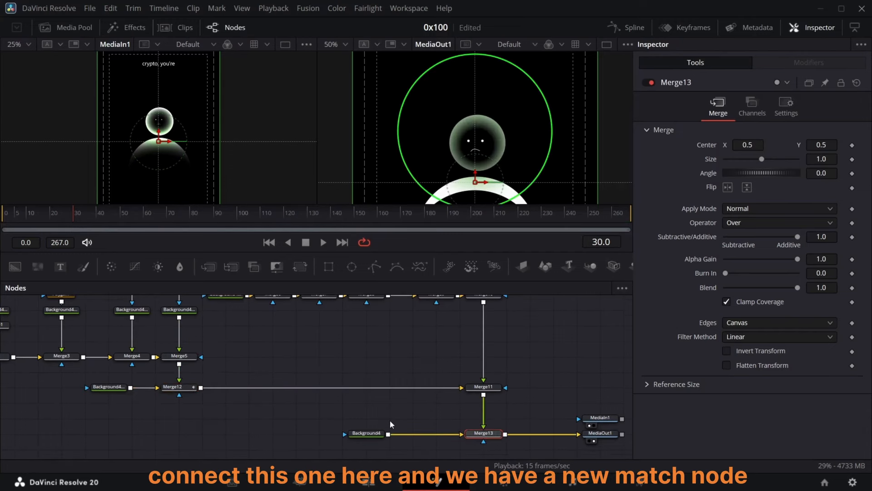
click(386, 341)
drag(73, 213, 50, 214)
drag(82, 380, 188, 407)
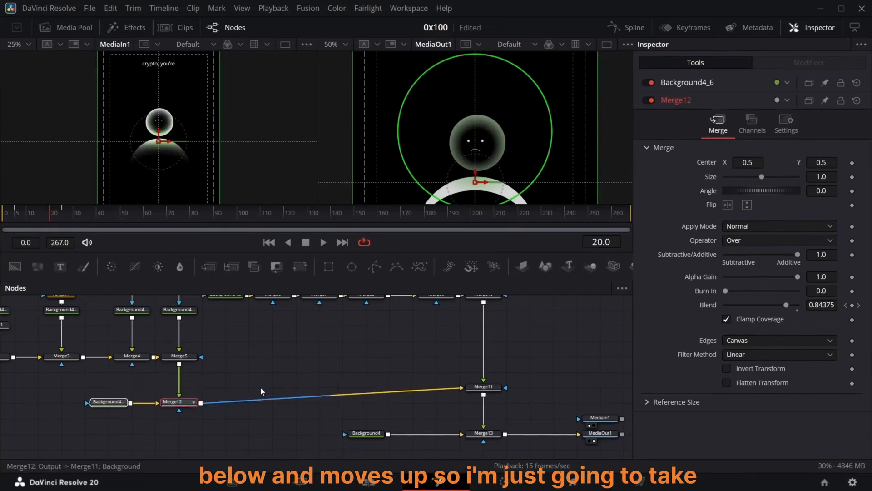
drag(482, 389, 481, 406)
Step: Insert a Transform node after Merge5 and set a Center keyframe at frame 3
click(179, 356)
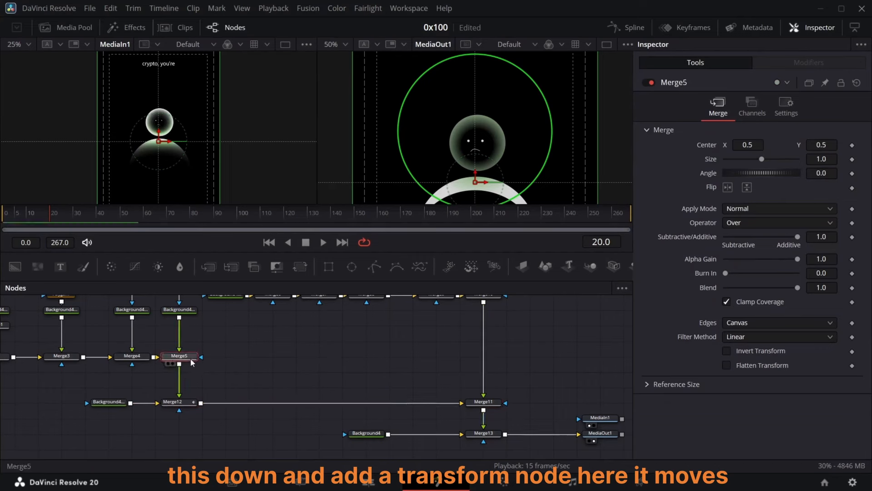
click(299, 268)
drag(42, 217, 18, 242)
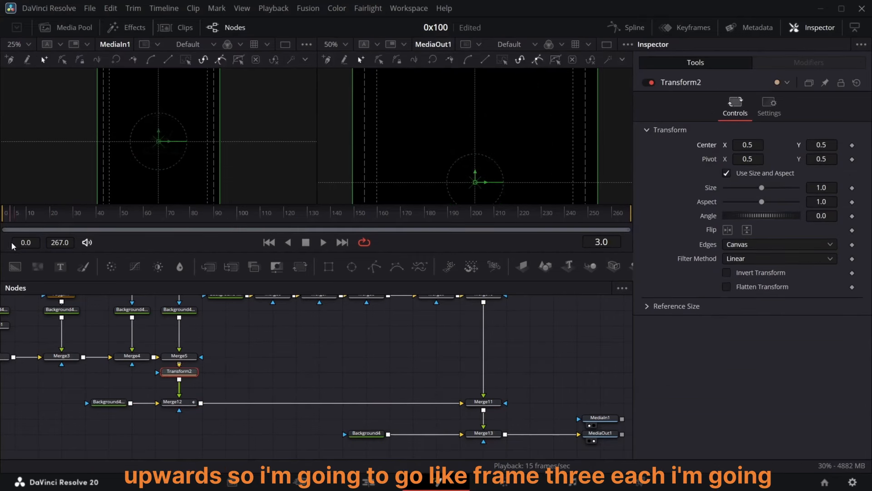
click(853, 145)
Step: Add a Center keyframe at frame 25 and set the Center Y at frame 3 to 0.48
drag(12, 216, 61, 216)
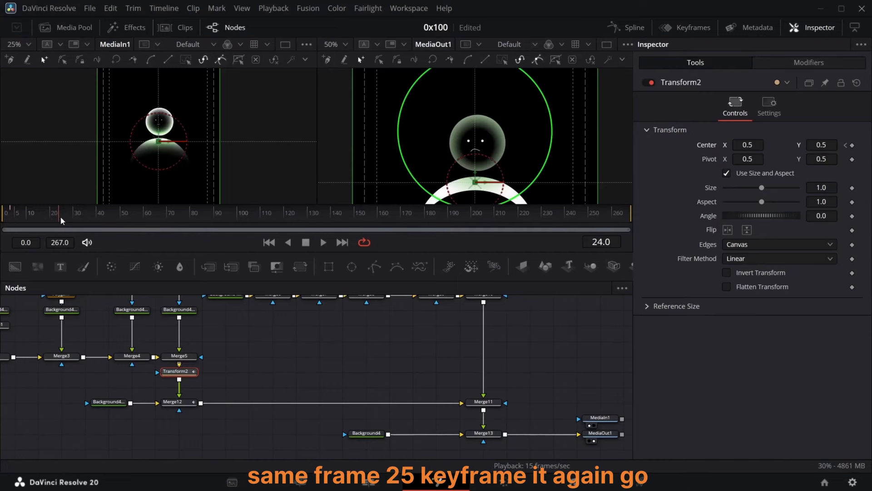
click(846, 146)
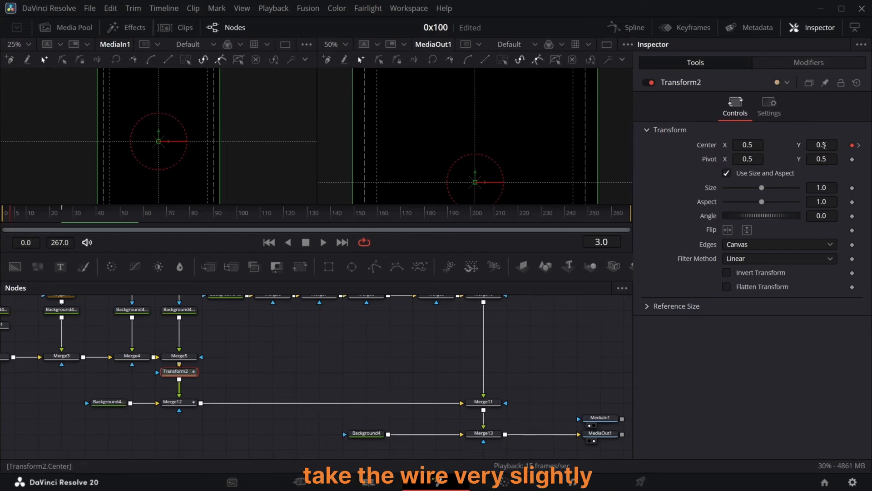
drag(824, 145, 819, 145)
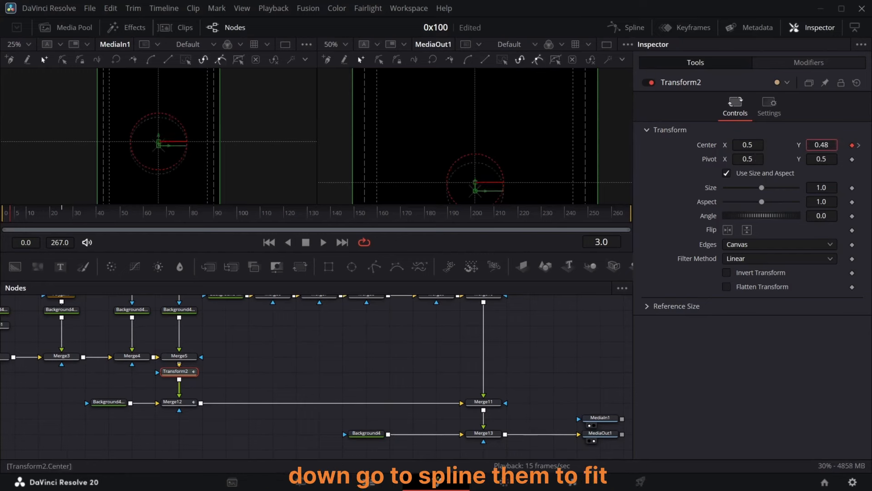
Step: Smooth Transform2's Center keyframes in the Spline editor
click(632, 29)
key(ctrl+a)
key(ctrl+f)
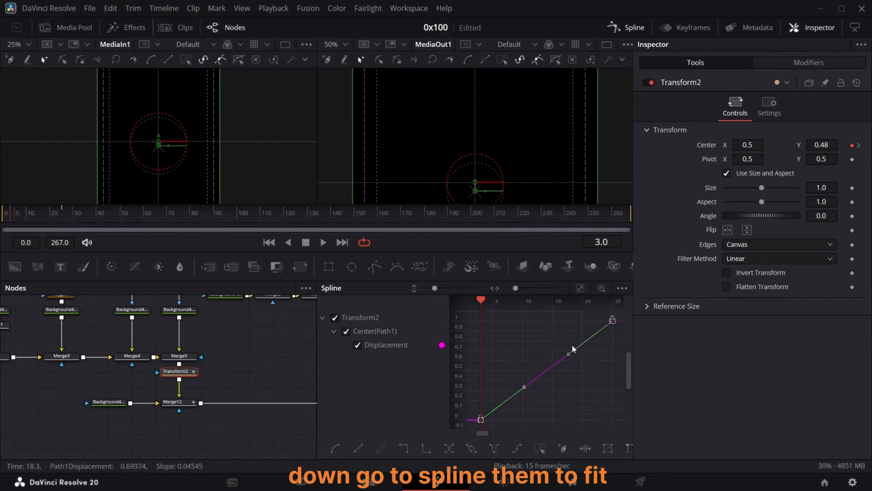
right_click(573, 350)
mouse_move(655, 243)
click(735, 255)
click(632, 28)
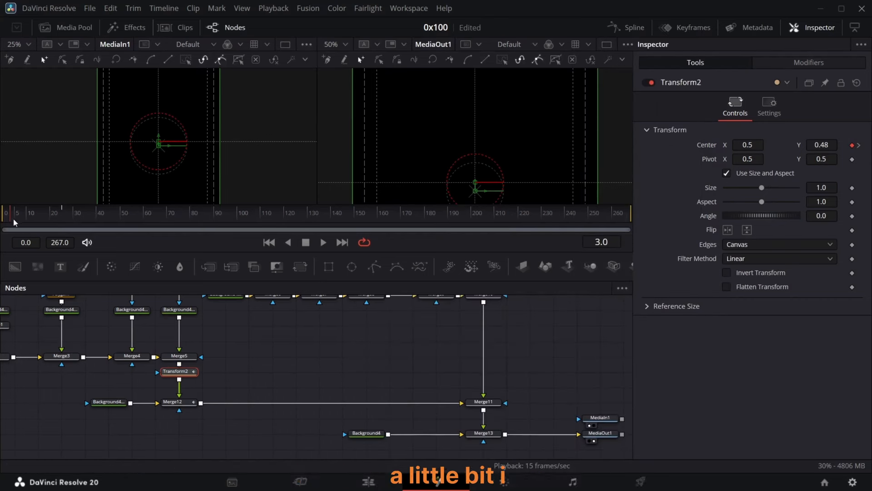
Step: Lower Transform2's Center Y at frame 3 to 0.456
drag(12, 222, 58, 219)
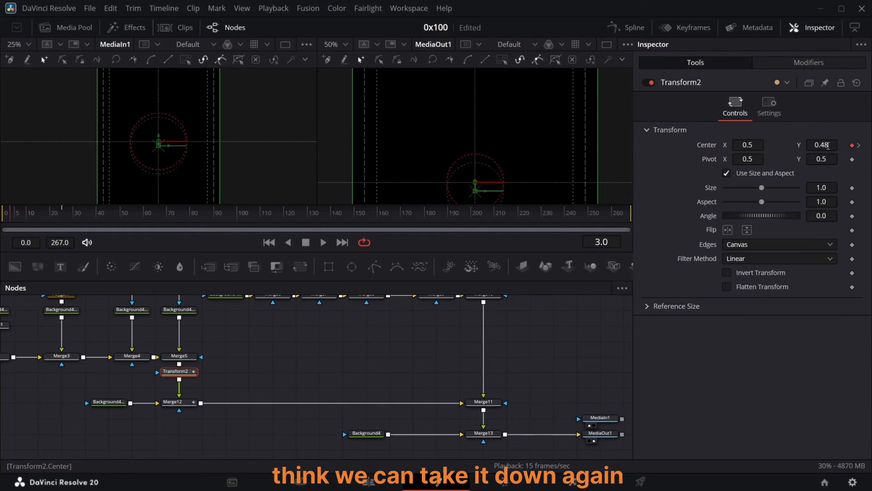
drag(828, 146, 823, 145)
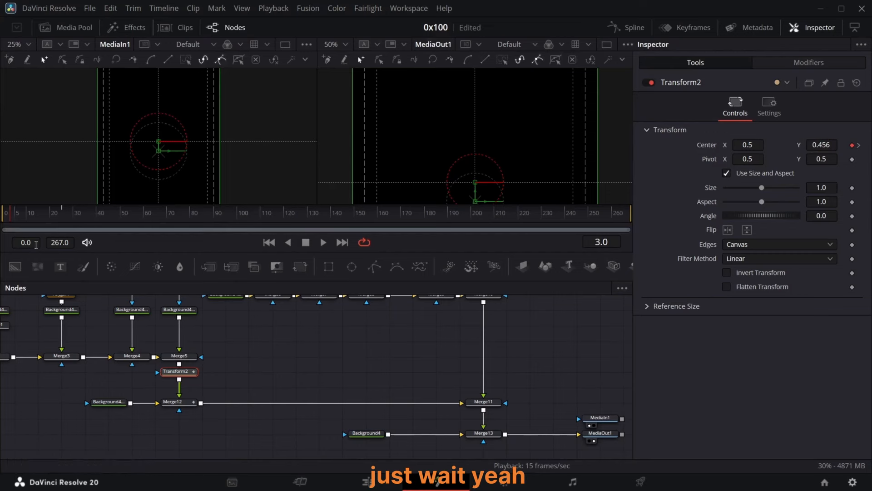
Step: Delete the Merge5 node so Transform2 follows Merge4
mouse_move(12, 220)
mouse_down()
mouse_move(54, 220)
mouse_move(10, 229)
mouse_up()
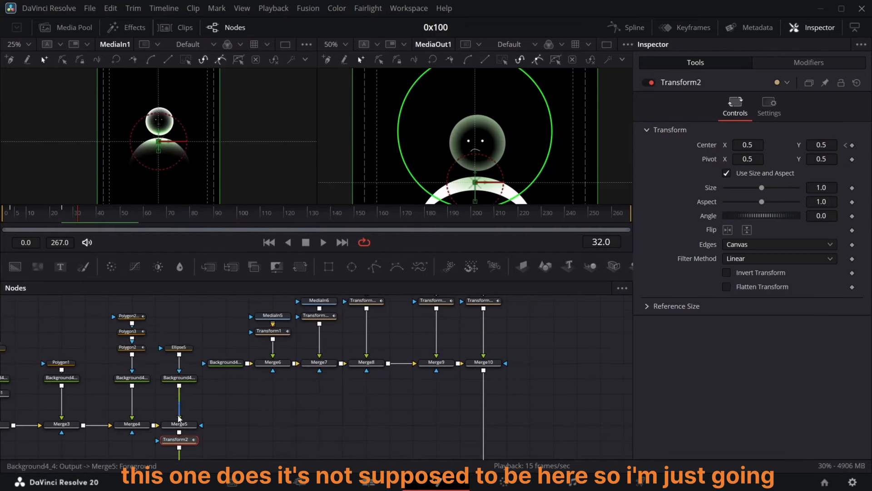
click(191, 426)
key(Delete)
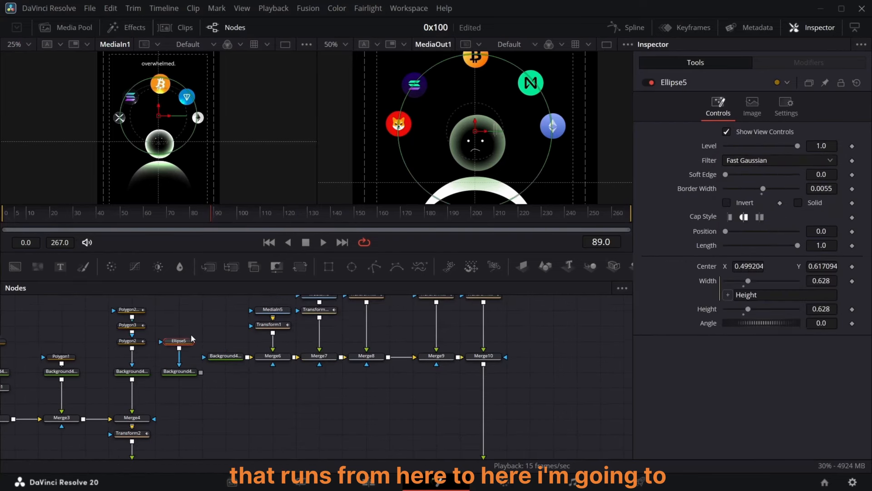
Step: Reposition Ellipse5 and its Background node above the main chain and connect it into the line before Merge6 through a new Merge
drag(192, 322, 205, 388)
scroll(205, 387, up, 3)
drag(205, 454, 204, 343)
drag(231, 425, 185, 425)
drag(205, 348, 204, 394)
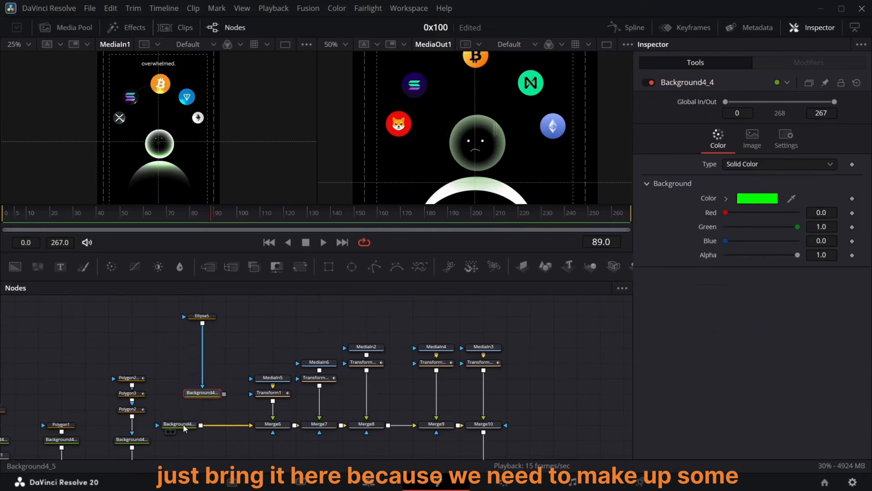
drag(183, 425, 160, 426)
drag(203, 318, 179, 427)
ctrl+click(215, 394)
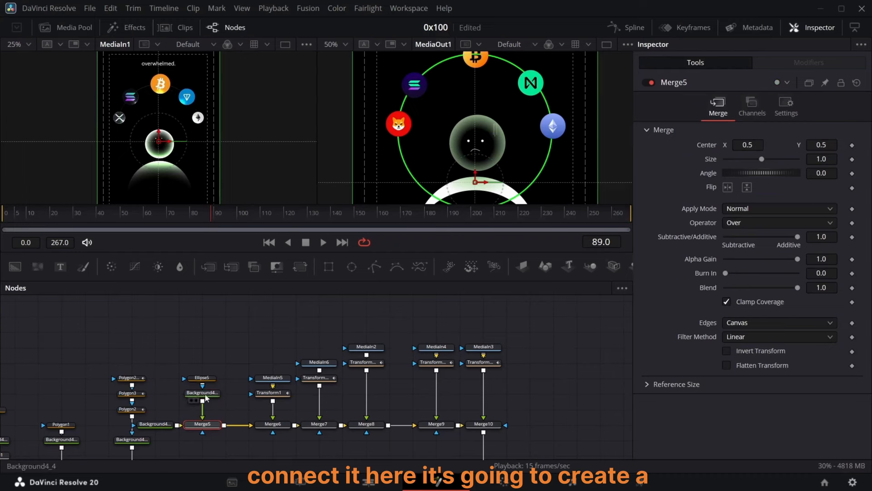
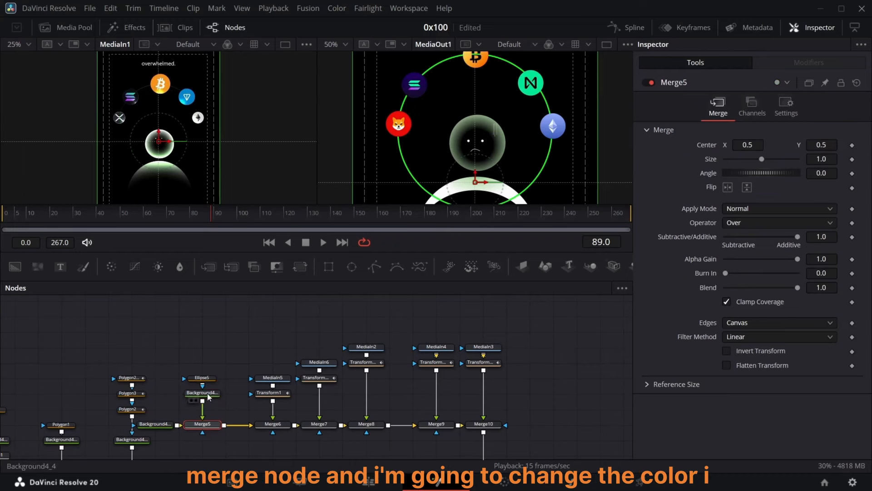
Step: Set Background4_4's solid color to white by raising red, green and blue to 1.0
click(208, 397)
drag(797, 228, 644, 250)
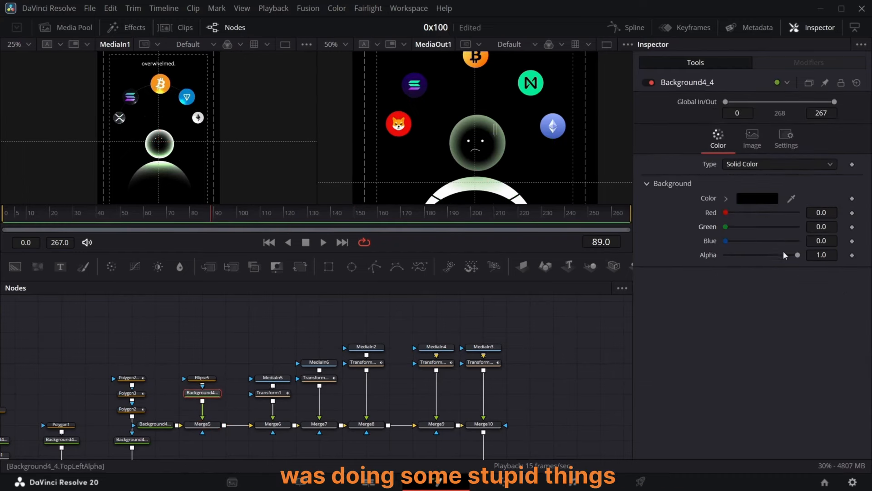
drag(726, 212, 810, 214)
drag(727, 227, 815, 232)
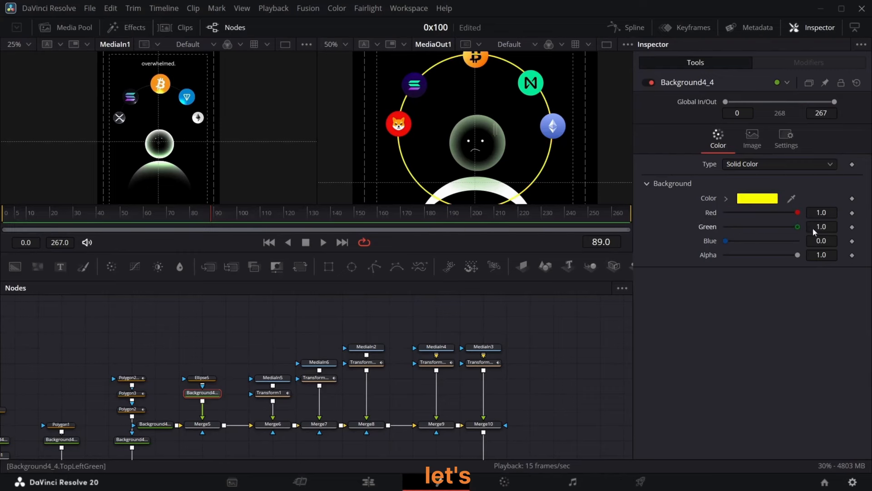
drag(727, 241, 811, 244)
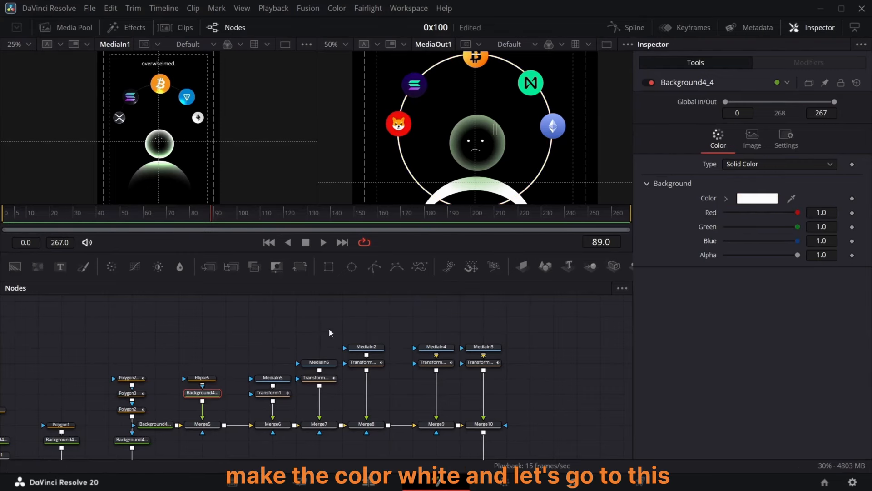
Step: Set Ellipse5's border width to 0.0012 and its length to 0.417
click(211, 379)
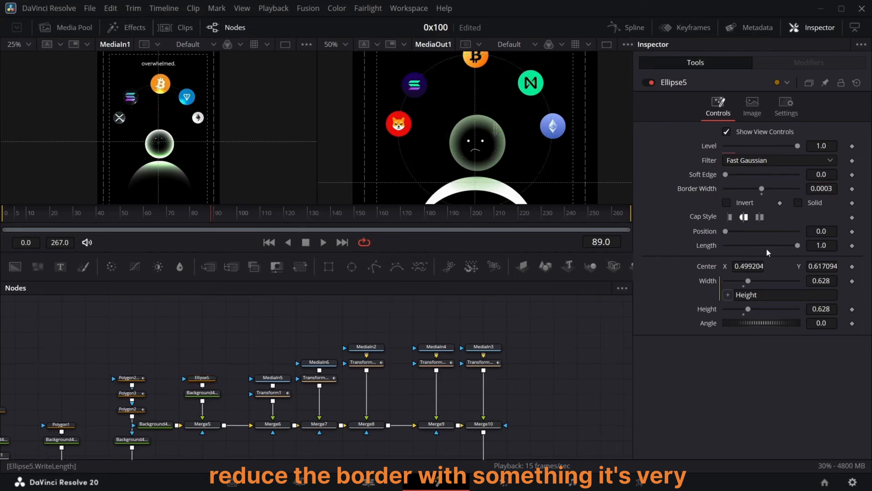
drag(817, 190, 822, 191)
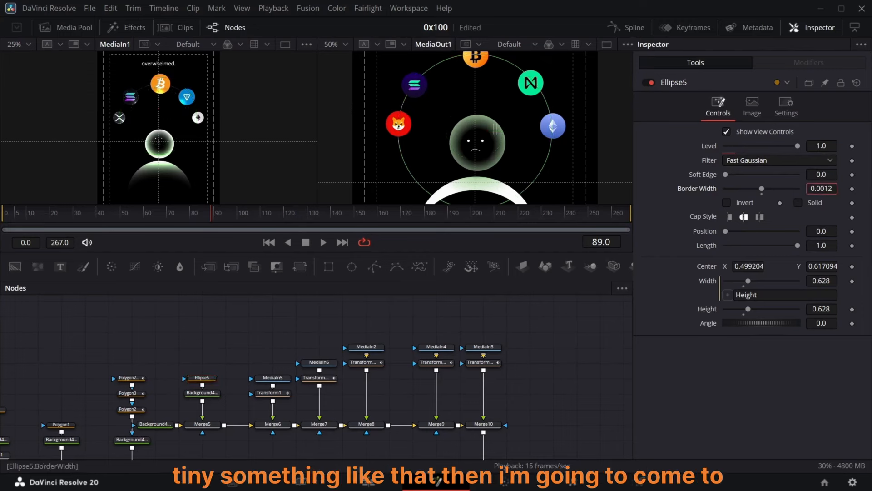
click(207, 378)
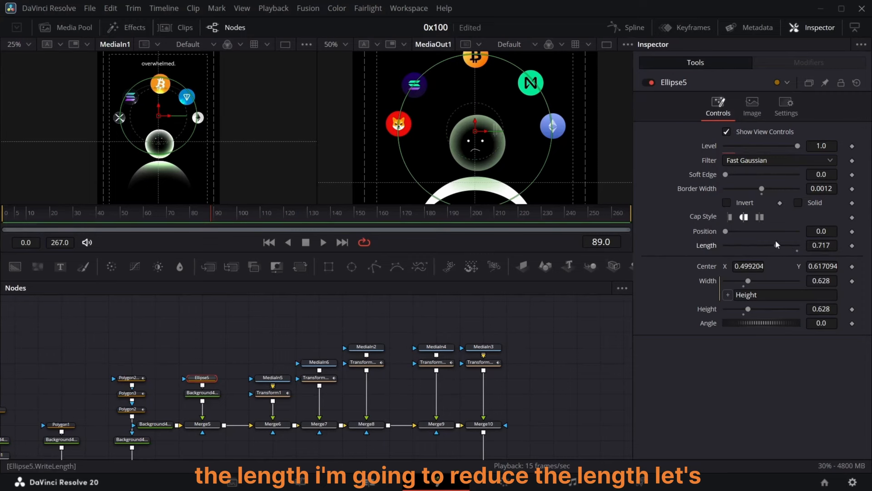
drag(777, 245, 756, 244)
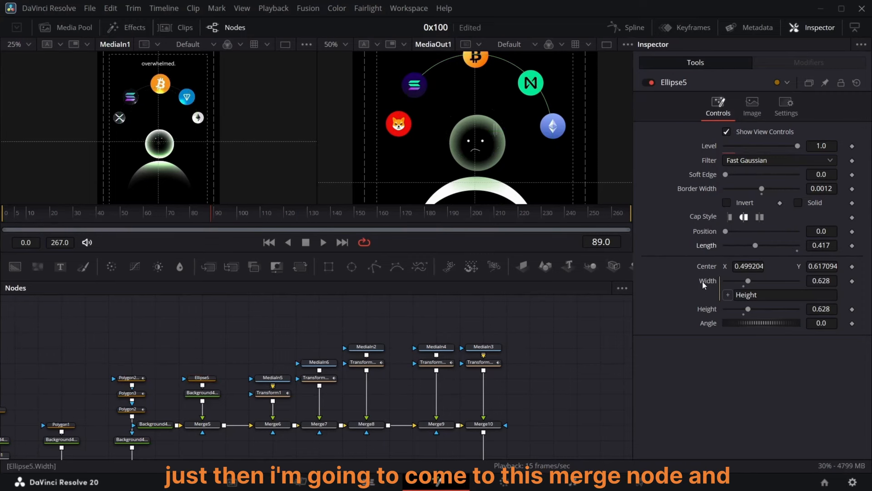
Step: Flip Merge5 horizontally and trim Ellipse5's length to 0.378
click(211, 426)
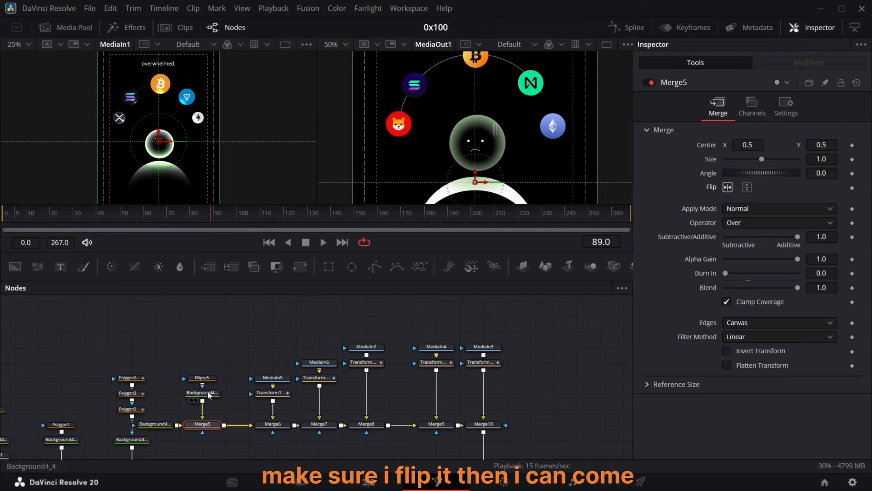
click(210, 378)
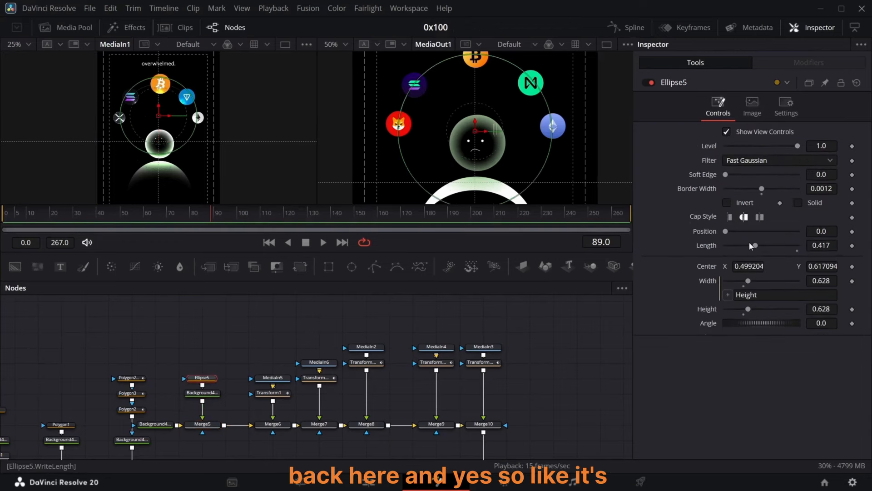
drag(750, 245, 749, 246)
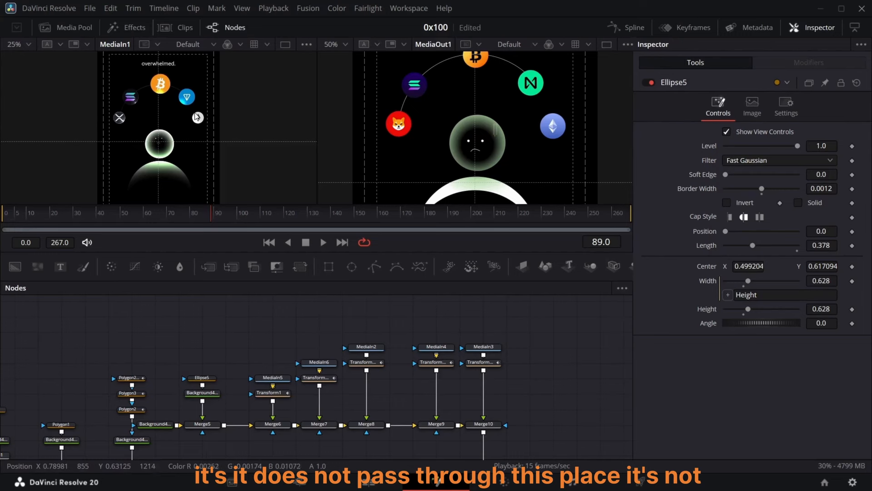
Step: Keyframe Ellipse5's length so it grows from 0 at frame 50 to 0.378 at frame 70
click(190, 213)
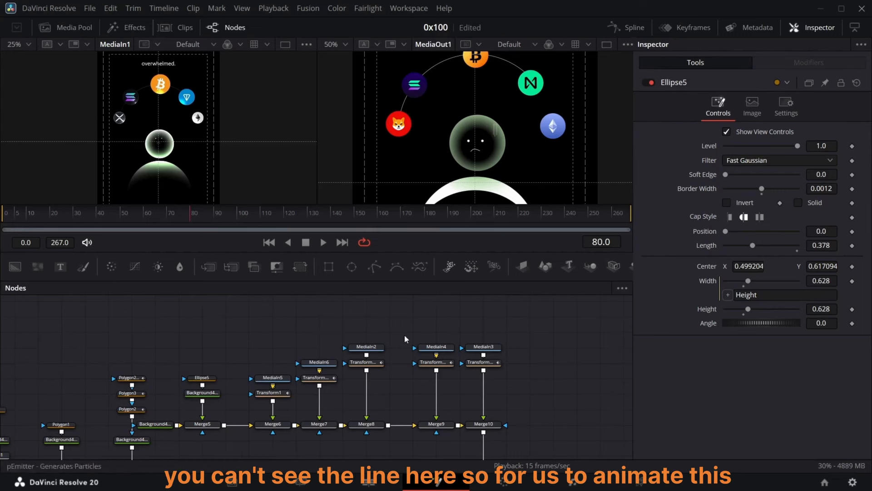
drag(191, 213, 124, 213)
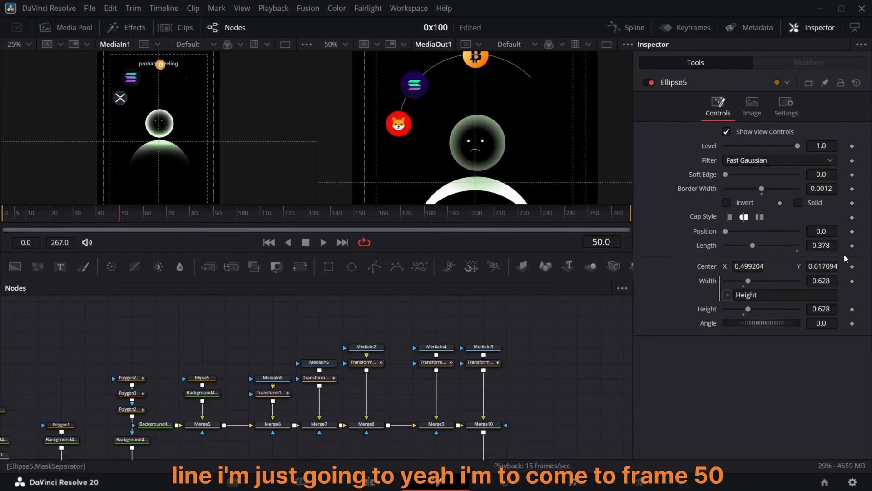
click(853, 245)
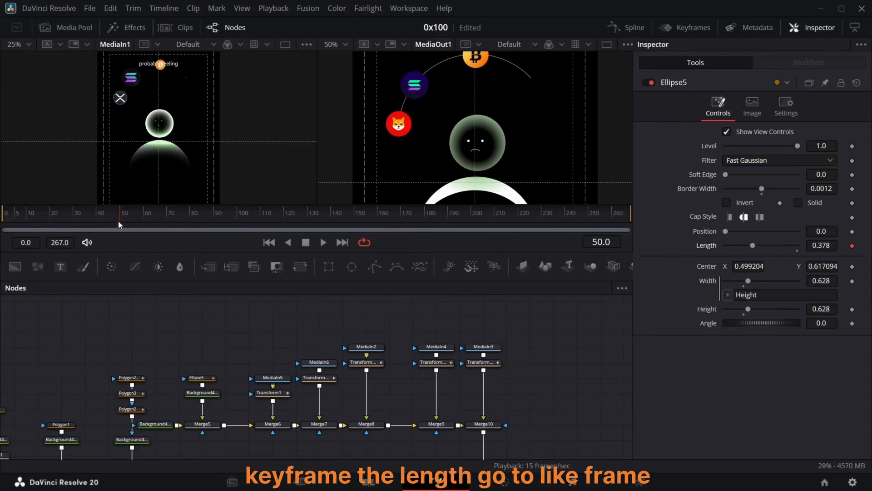
drag(120, 224, 168, 228)
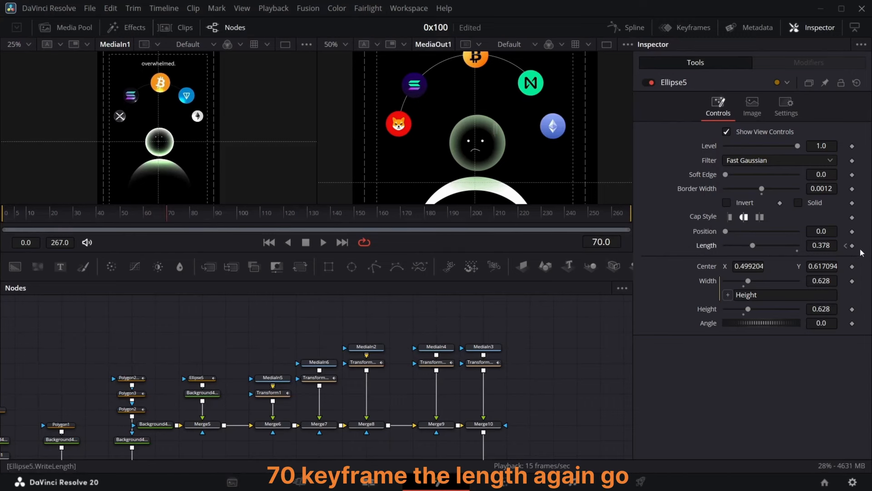
click(846, 246)
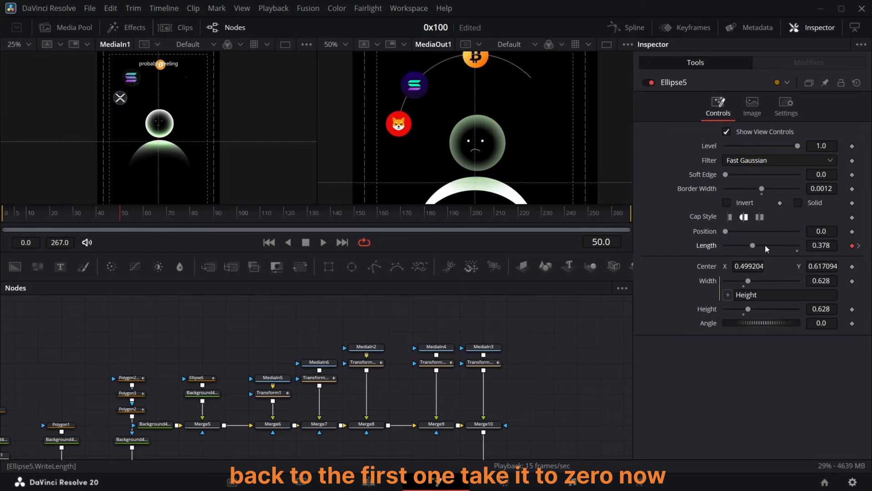
drag(754, 245, 718, 246)
Step: Smooth Ellipse5's length keyframes in the Spline editor
click(626, 27)
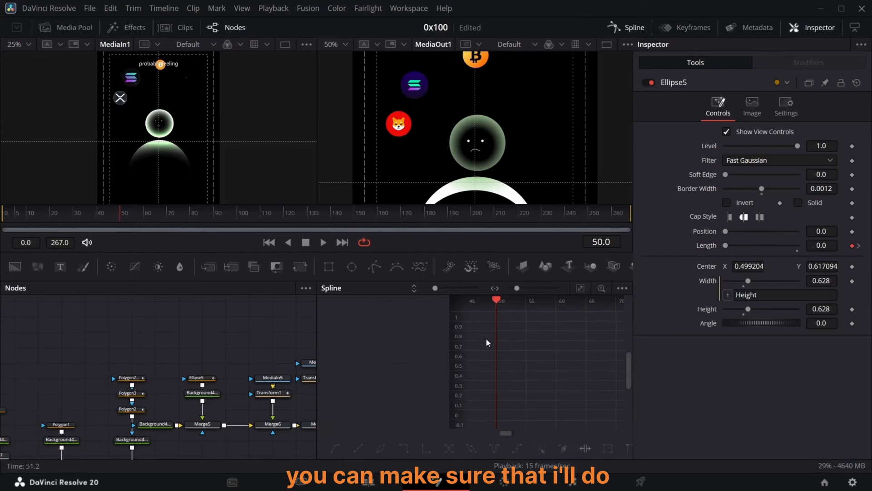
click(198, 377)
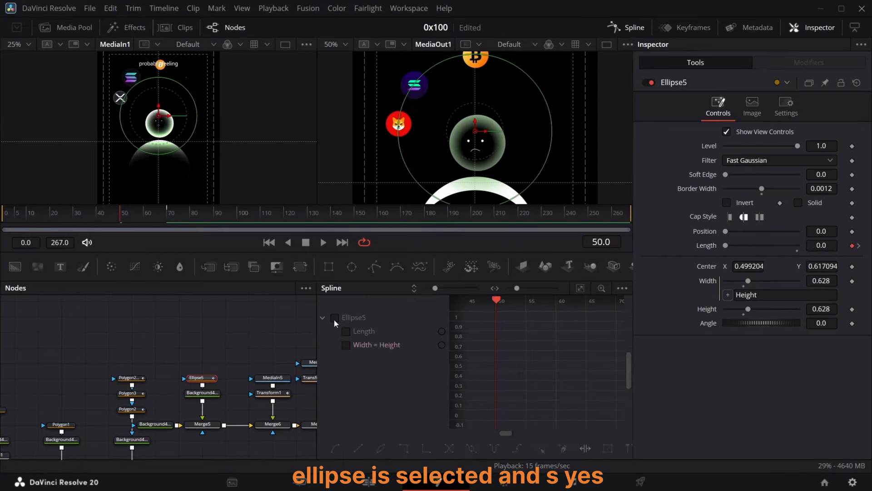
key(s)
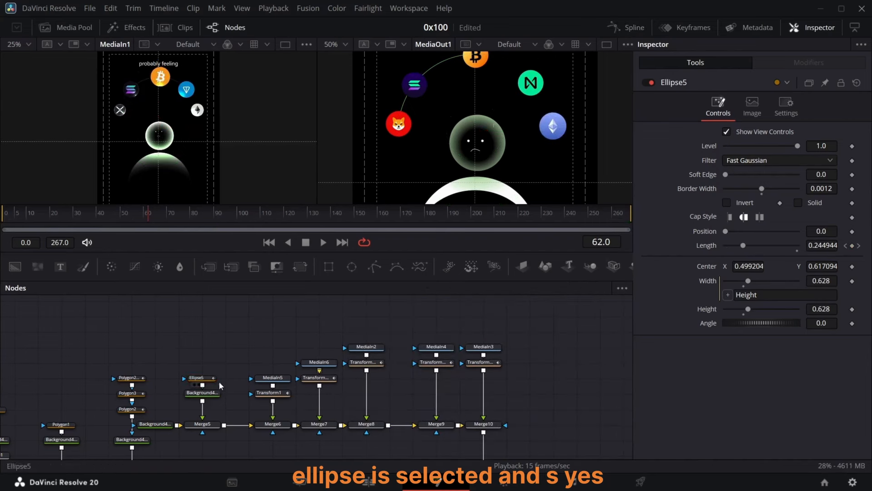
Step: Lower Merge5's Blend to 0.465
click(209, 426)
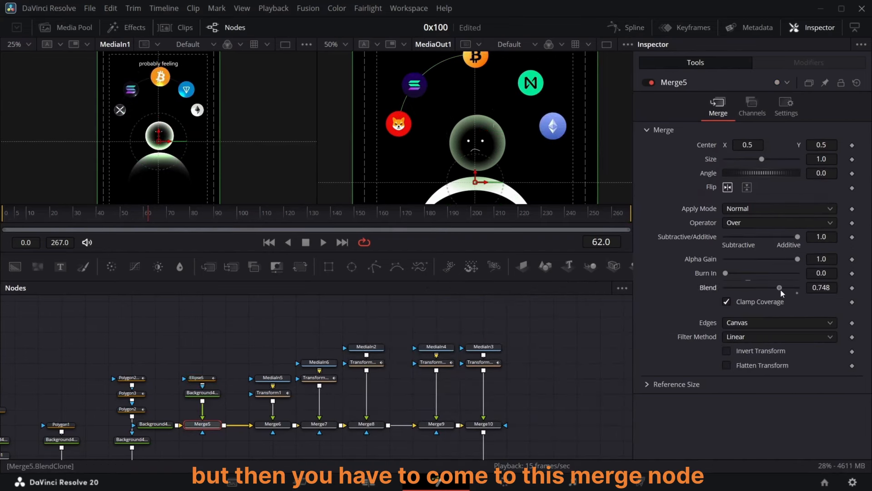
drag(771, 291, 759, 289)
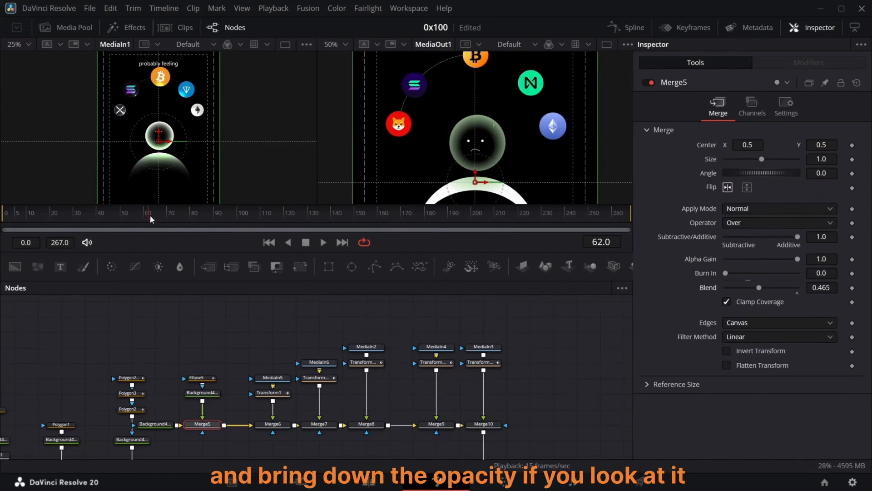
Step: Insert a Transform node after Merge10 and raise its Center Y to 0.569
mouse_move(151, 219)
mouse_down()
mouse_move(136, 218)
mouse_move(149, 219)
mouse_up()
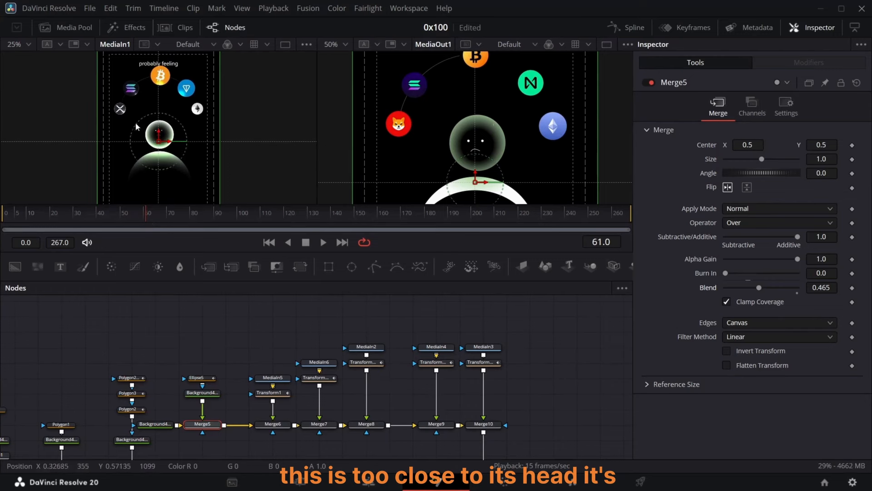
scroll(489, 371, down, 5)
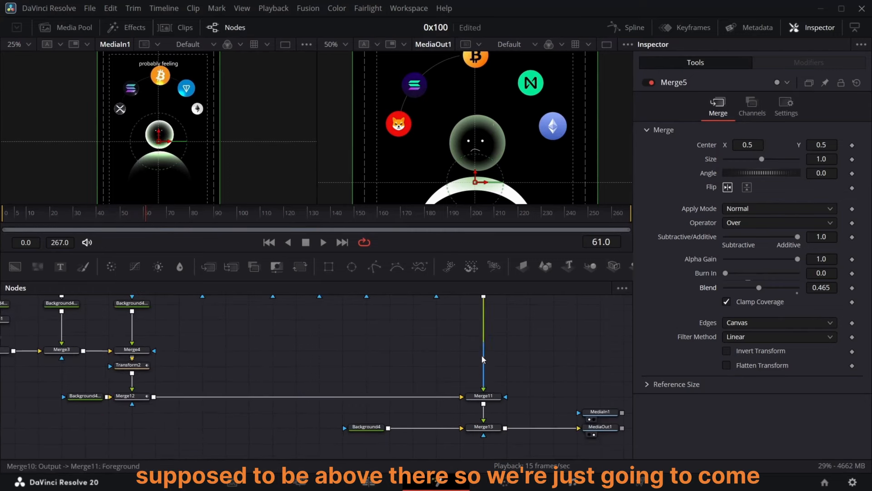
scroll(482, 355, up, 3)
click(484, 356)
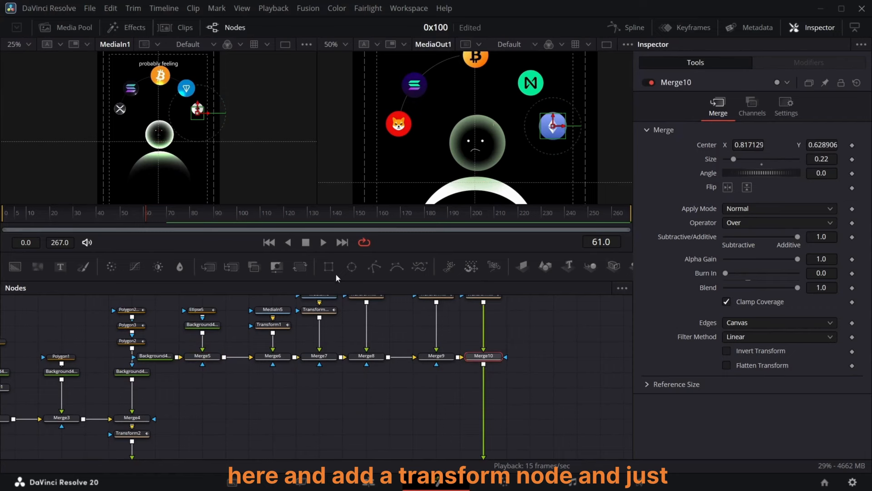
click(300, 267)
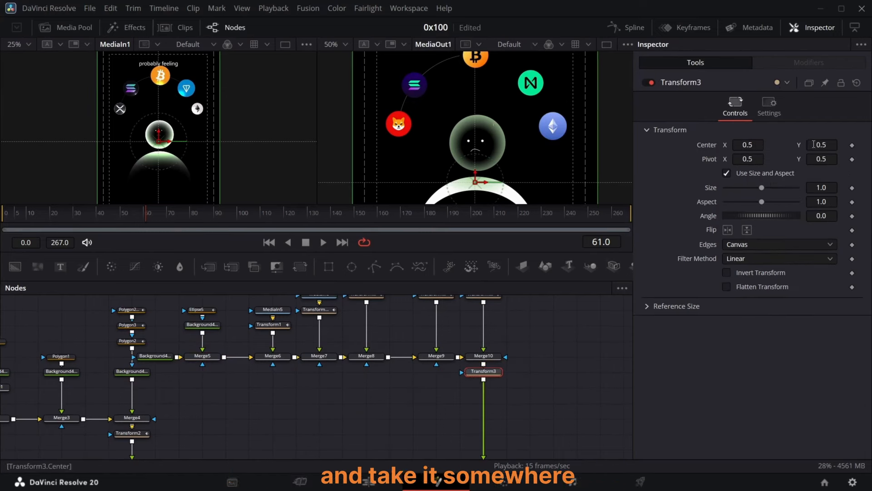
drag(817, 144, 848, 145)
Step: Move the Background4, Merge13 and media output nodes down to make space below Merge11
drag(150, 216, 110, 233)
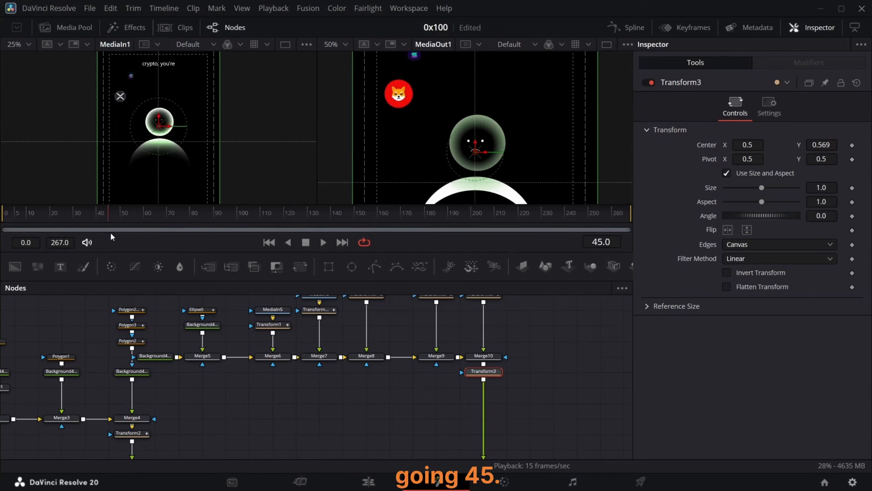
scroll(357, 327, down, 3)
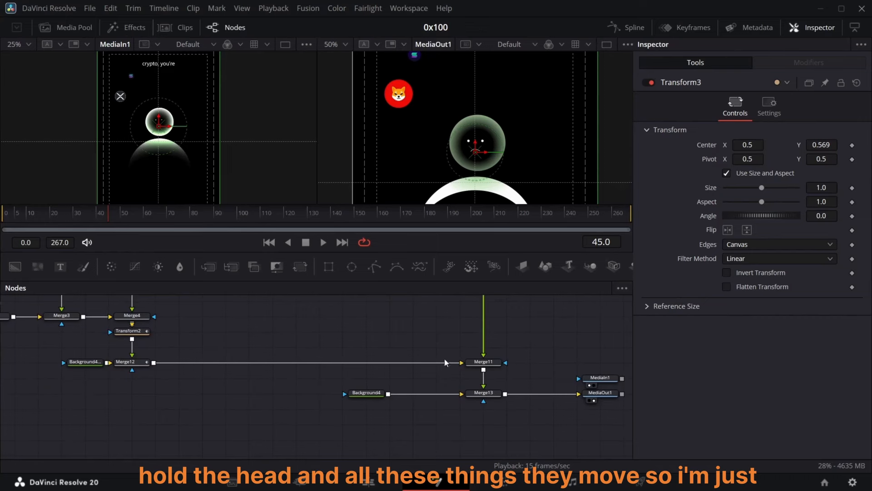
scroll(409, 368, up, 3)
scroll(384, 375, down, 2)
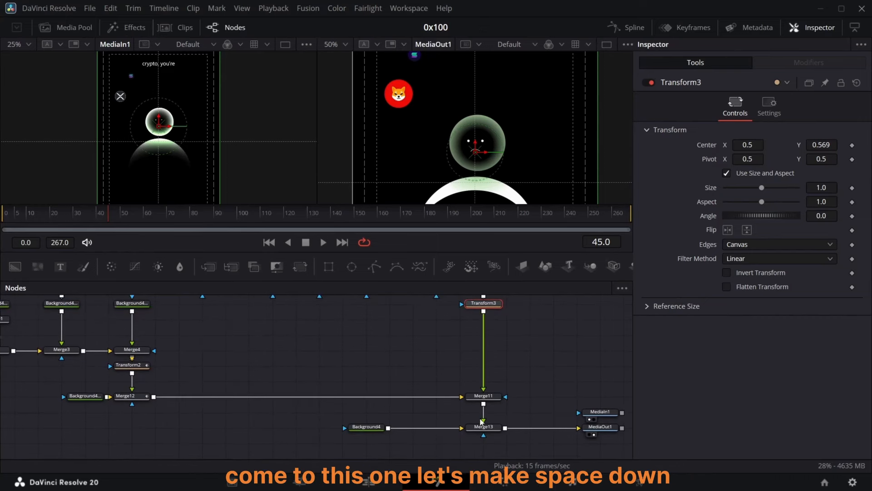
drag(333, 409, 611, 445)
drag(600, 412, 599, 443)
scroll(550, 386, down, 1)
Step: Insert a Transform after Merge11 and keyframe its Center Y from 0.5 at frame 45 to 0.413 at frame 80
click(485, 362)
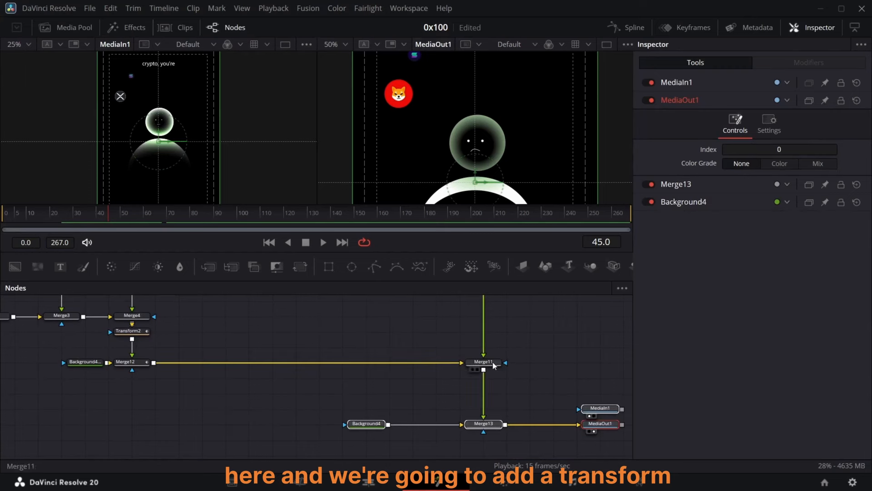
click(300, 267)
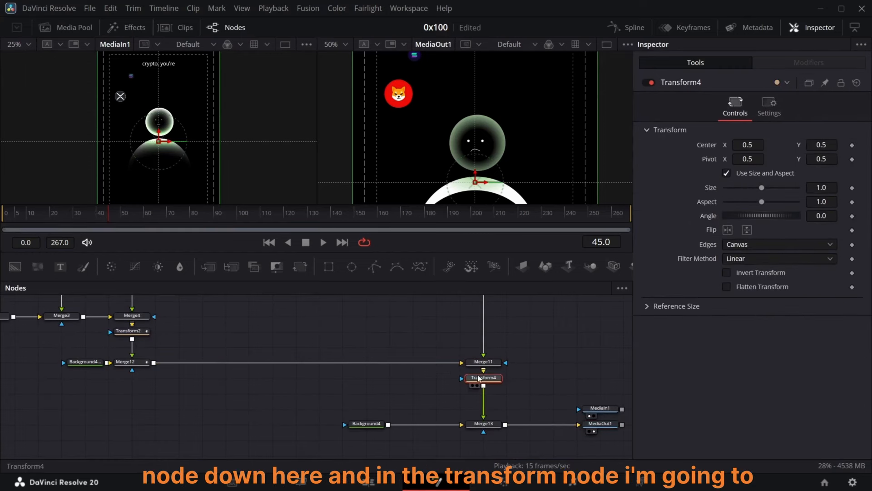
click(852, 145)
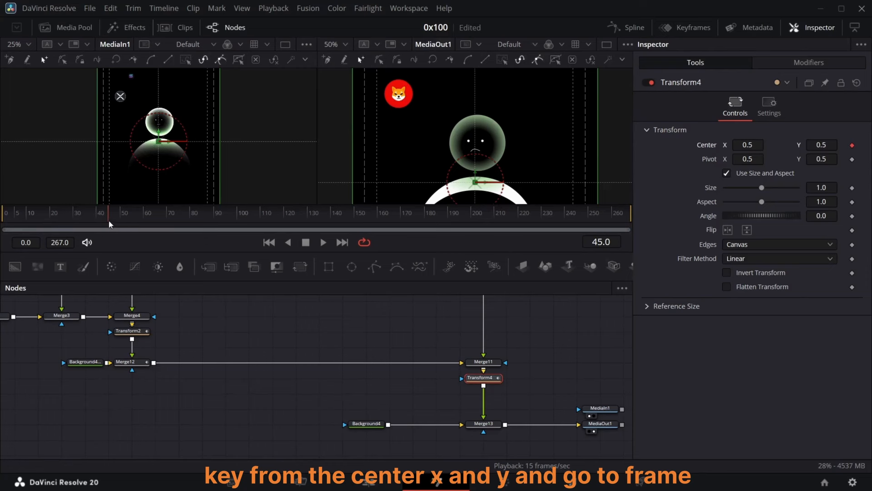
click(190, 217)
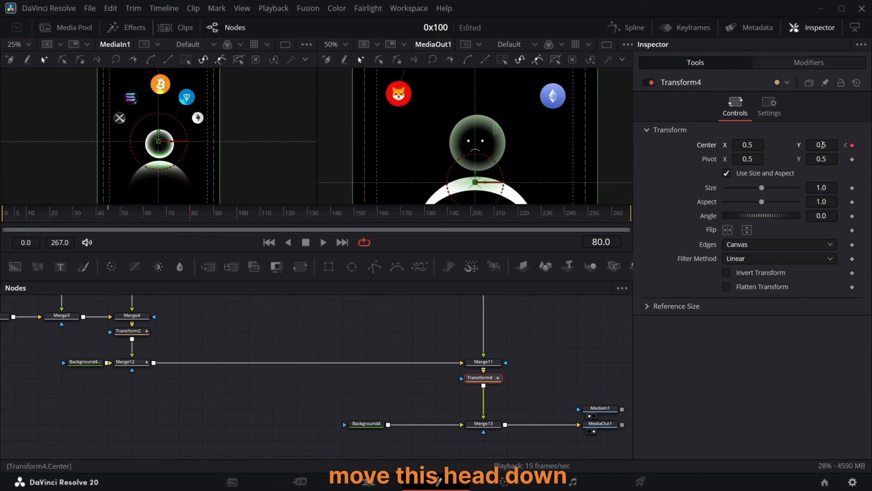
drag(824, 145, 784, 144)
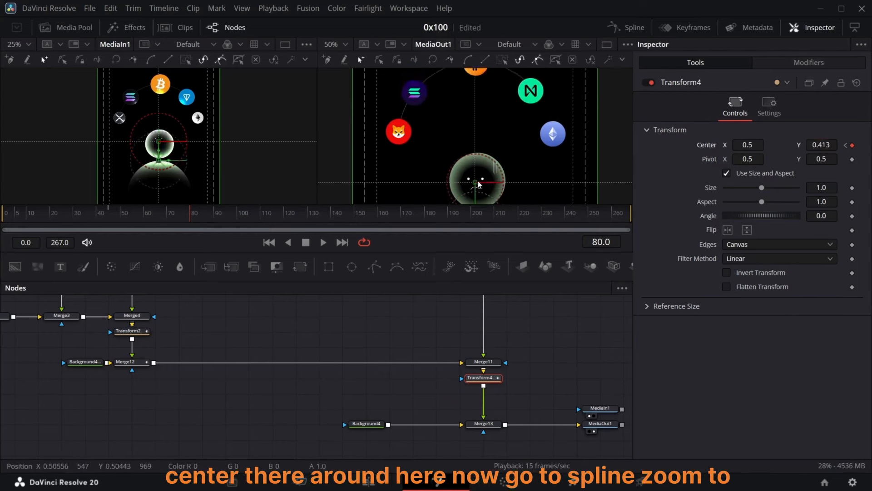
Step: Ease all of Transform4's Center keyframes in the Spline editor
click(627, 27)
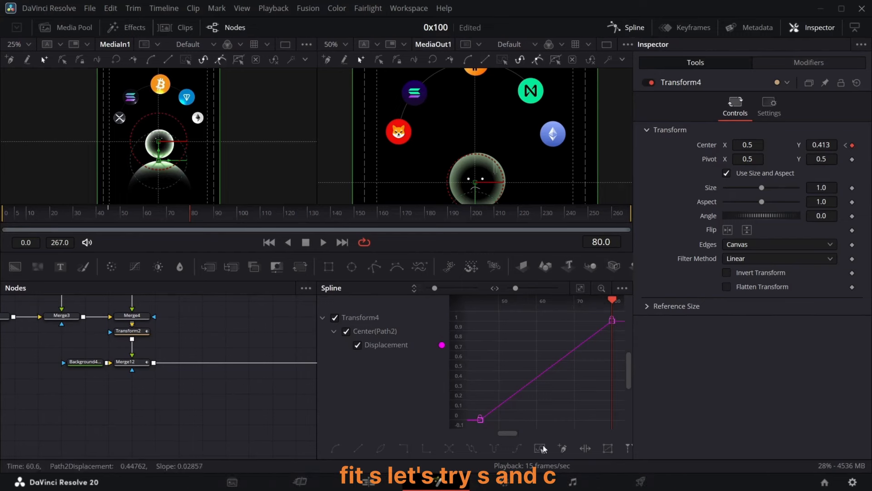
key(ctrl+a)
key(shift+s)
Step: Set the output viewer zoom to 25% and play back the animation from the start
drag(191, 213, 221, 212)
click(348, 43)
click(340, 74)
mouse_move(6, 212)
mouse_down()
mouse_move(130, 229)
mouse_move(278, 230)
mouse_move(193, 234)
mouse_up()
key(space)
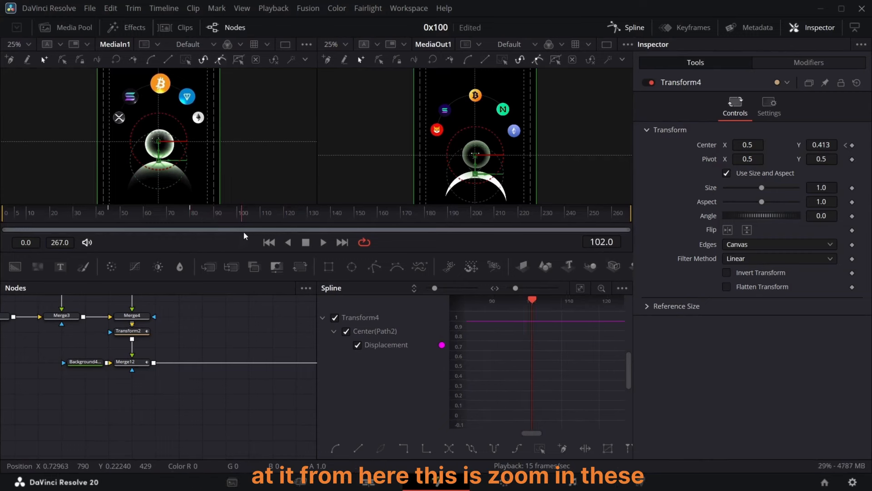
key(space)
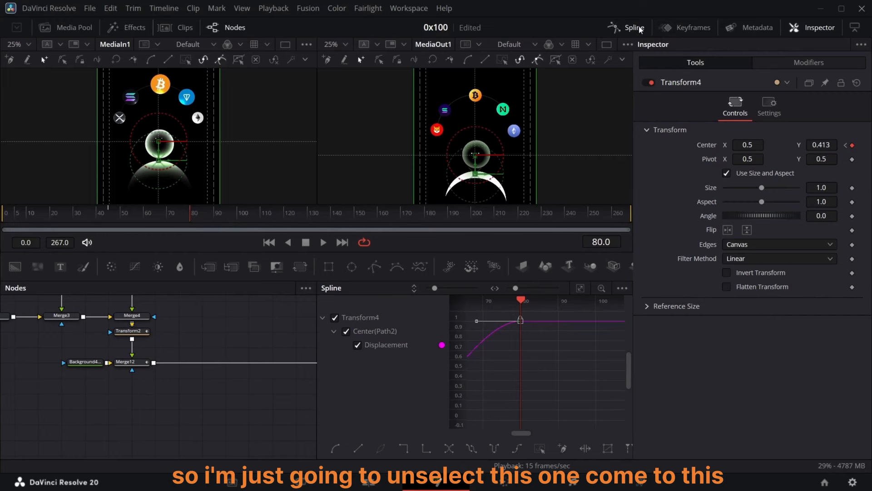
Step: Keyframe Transform3's Size at frame 170 and set it to 1.139
click(639, 29)
scroll(457, 350, up, 3)
click(478, 337)
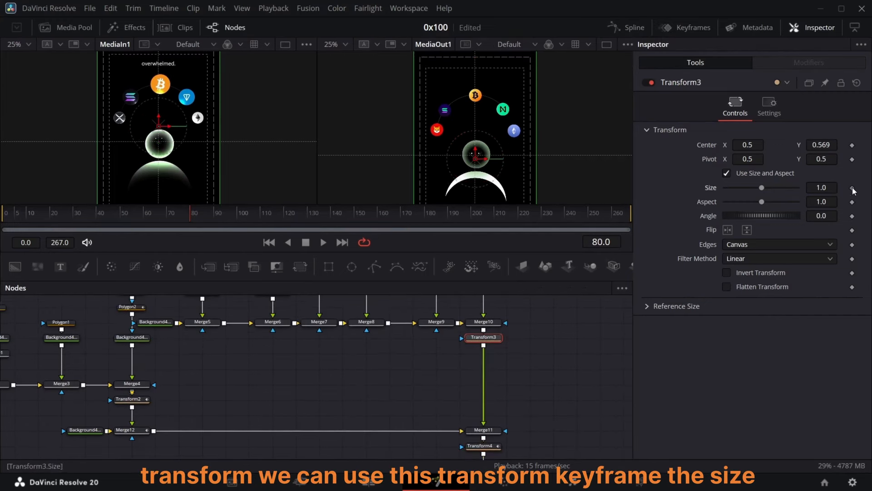
drag(195, 218, 402, 219)
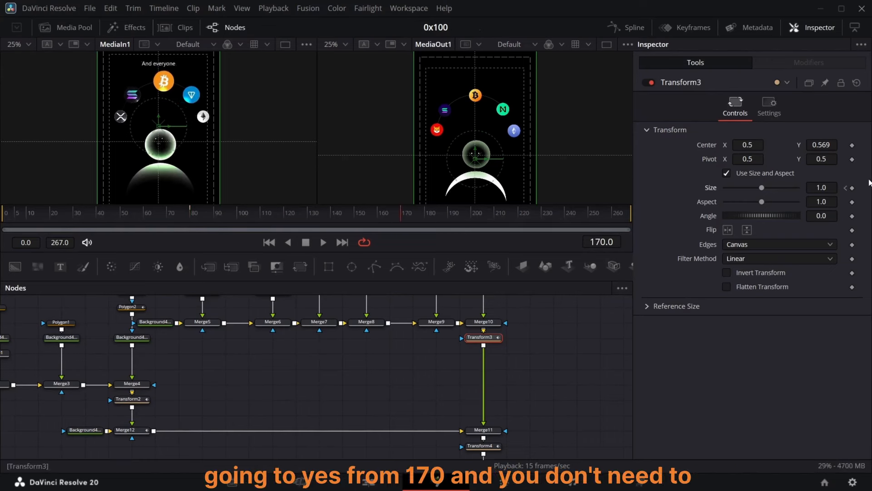
click(853, 188)
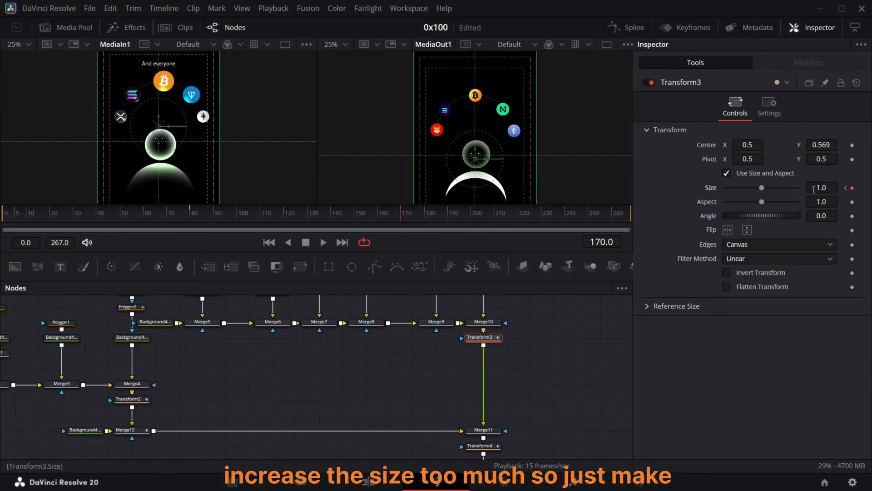
drag(821, 188, 871, 188)
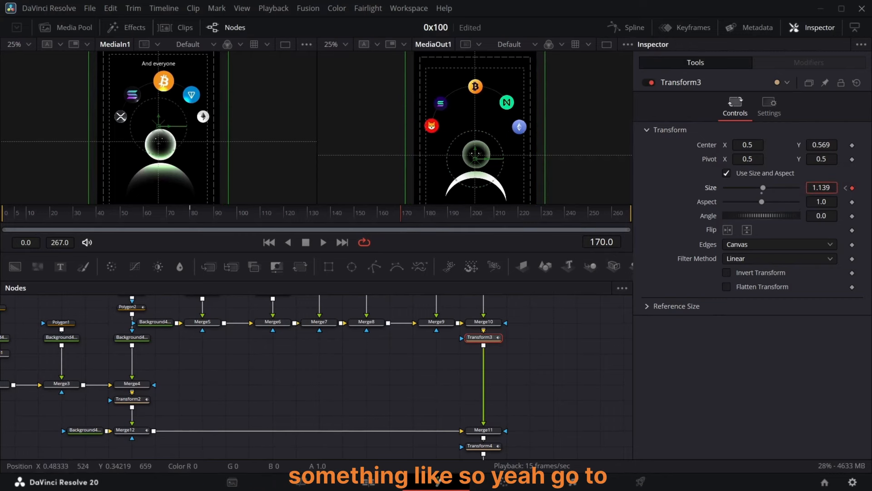
Step: Ease Transform3's Size keyframes in the Spline editor
click(627, 28)
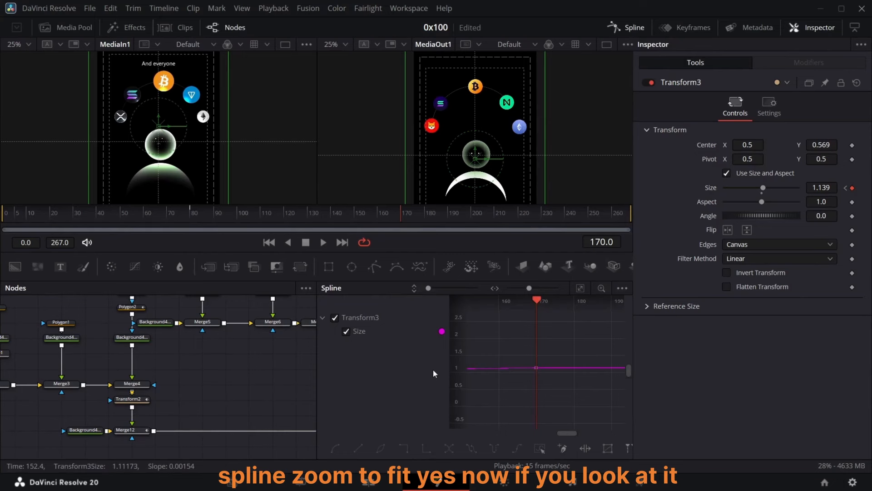
click(581, 289)
click(540, 448)
key(f)
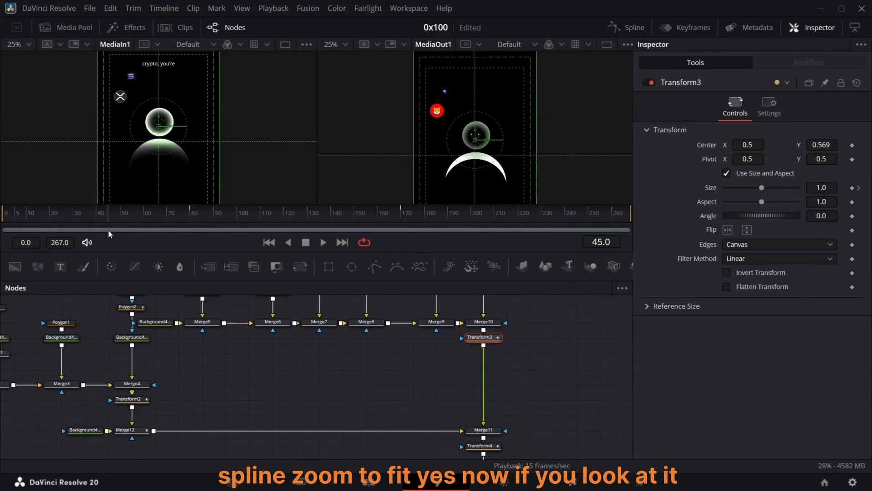
Step: Go to frame 45 and shift the eye nodes with Merge1 left in the node graph
drag(108, 231, 108, 256)
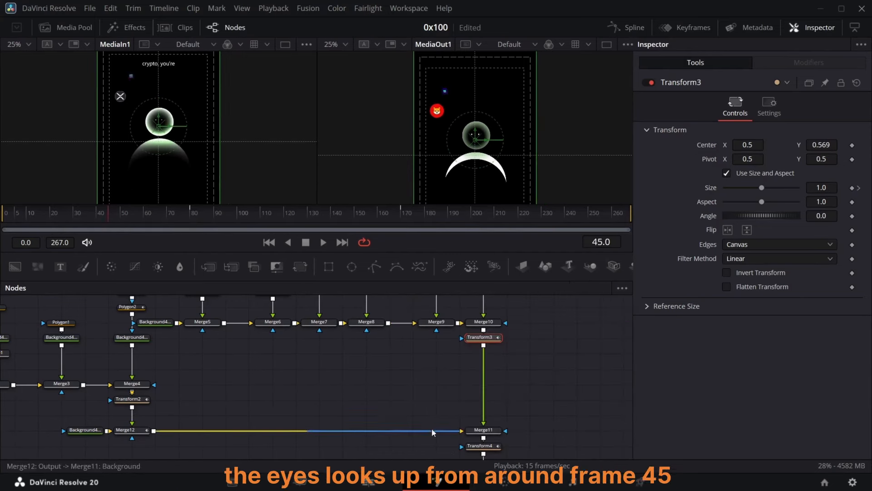
scroll(143, 395, left, 10)
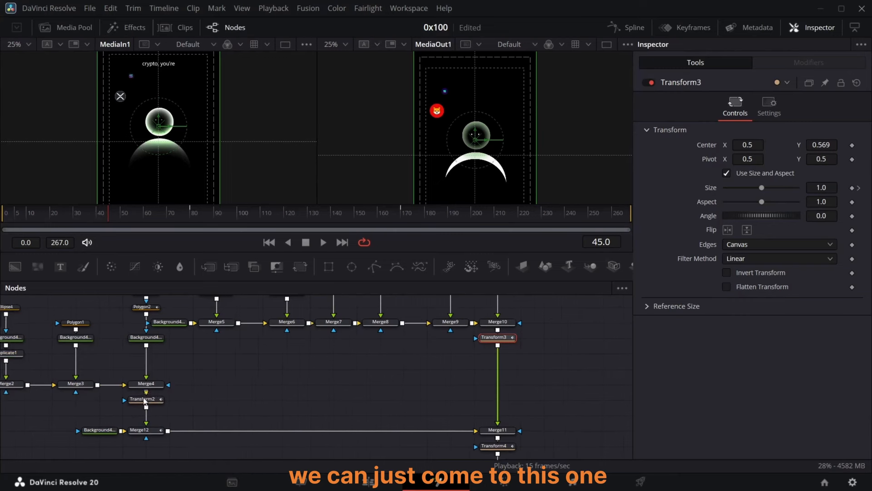
scroll(143, 396, left, 1)
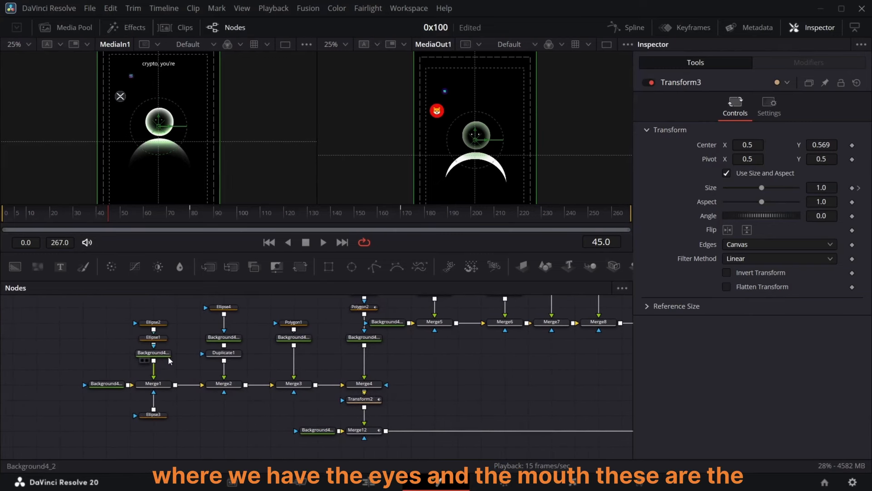
drag(131, 336, 175, 319)
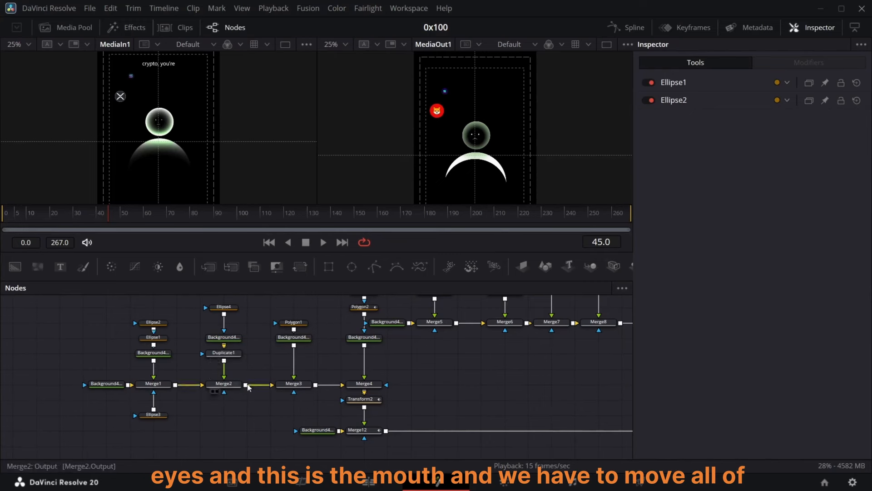
drag(100, 310, 175, 417)
drag(163, 385, 112, 384)
click(112, 384)
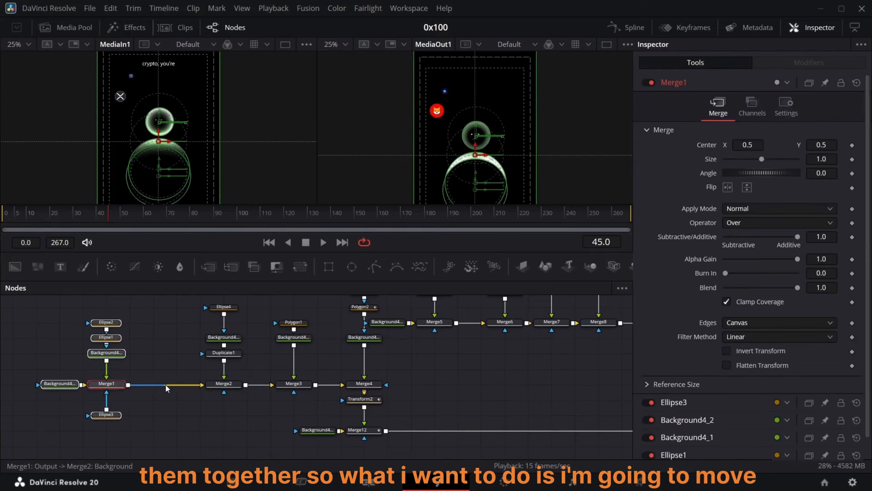
Step: Disconnect Merge1 from Merge2 and Merge3 from Merge4, then move the Merge2–Merge3 branch up
drag(194, 385, 176, 385)
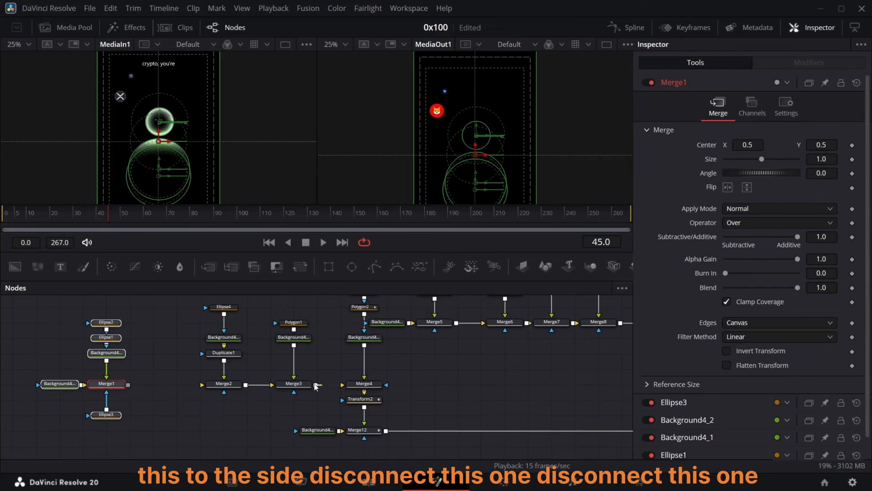
drag(327, 386, 219, 334)
scroll(214, 335, up, 3)
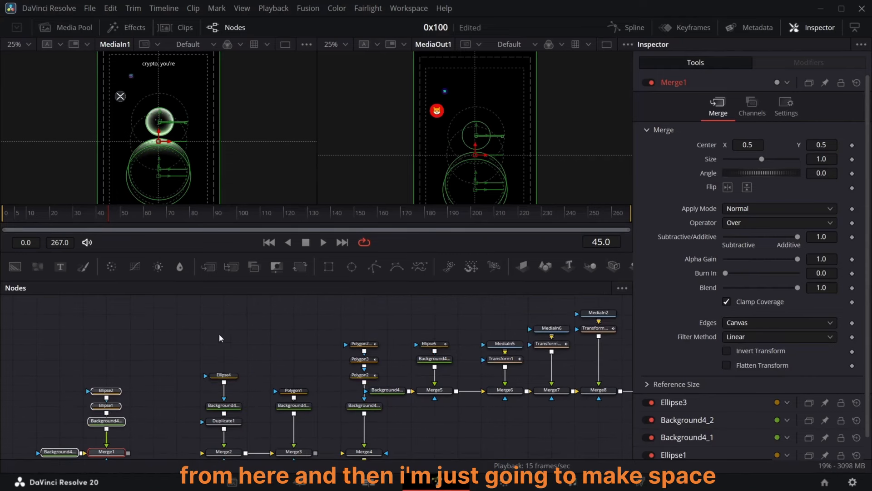
drag(172, 317, 308, 425)
drag(284, 423, 259, 347)
drag(259, 347, 237, 345)
Step: Add a Background node into Merge2 and merge Merge3's output into the Merge1 line
drag(15, 267, 88, 342)
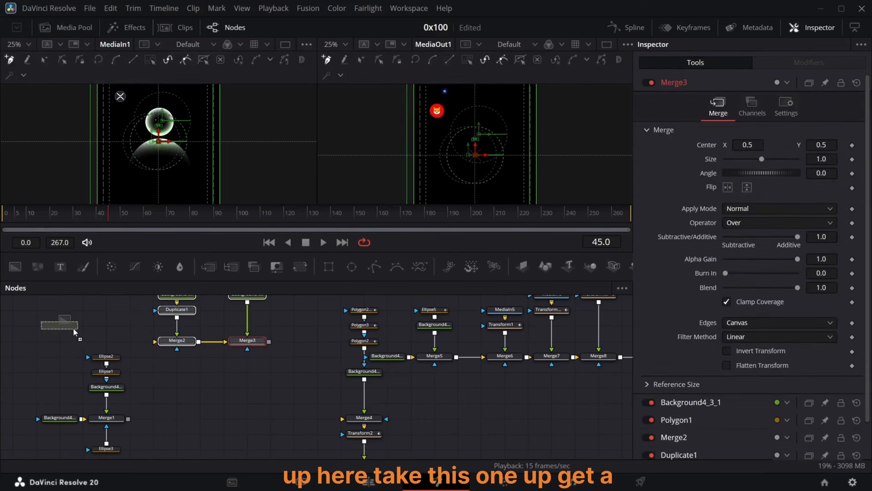
drag(105, 341, 156, 347)
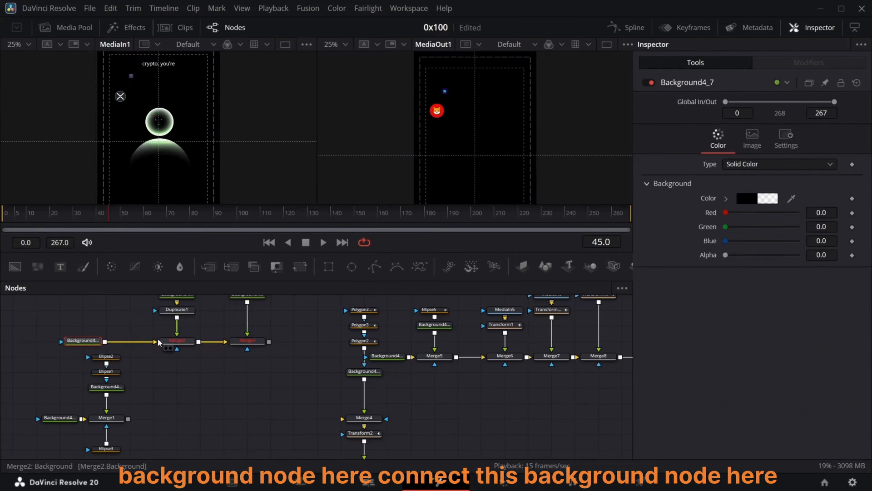
drag(269, 341, 129, 421)
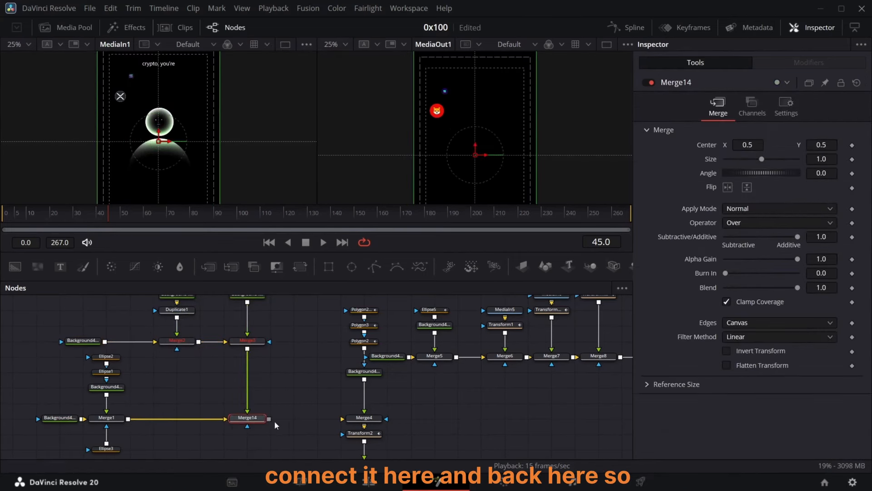
Step: Insert a Transform node after Merge3 and reset its Center
click(260, 341)
click(299, 266)
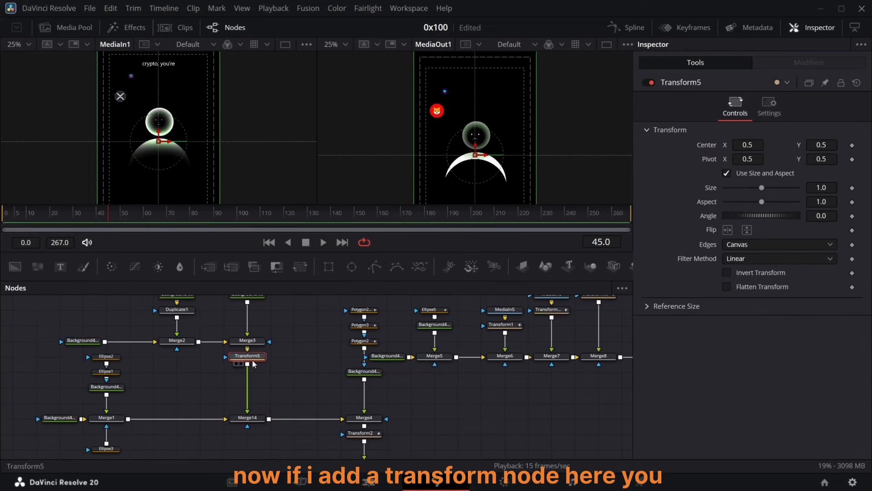
mouse_move(746, 146)
mouse_down()
mouse_move(730, 145)
mouse_move(746, 145)
mouse_up()
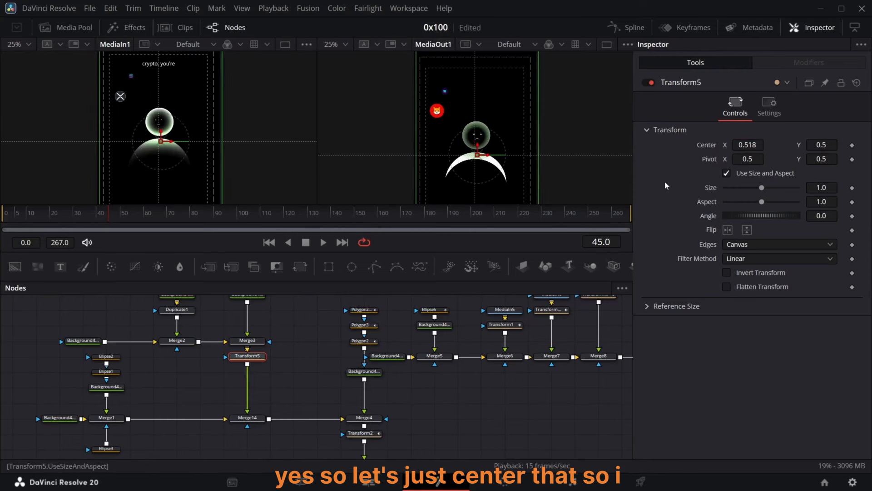
double_click(703, 146)
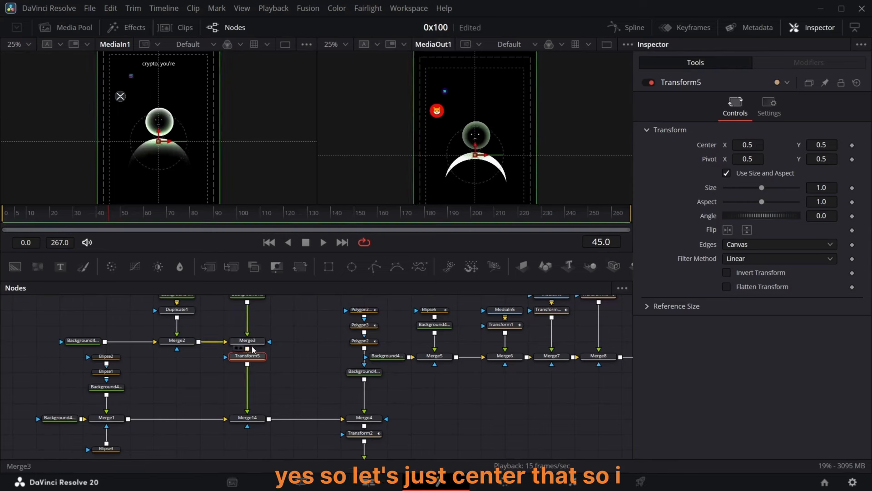
Step: Keyframe Transform5's Center at frame 45, then set Center Y to 0.518 at frame 60
click(852, 145)
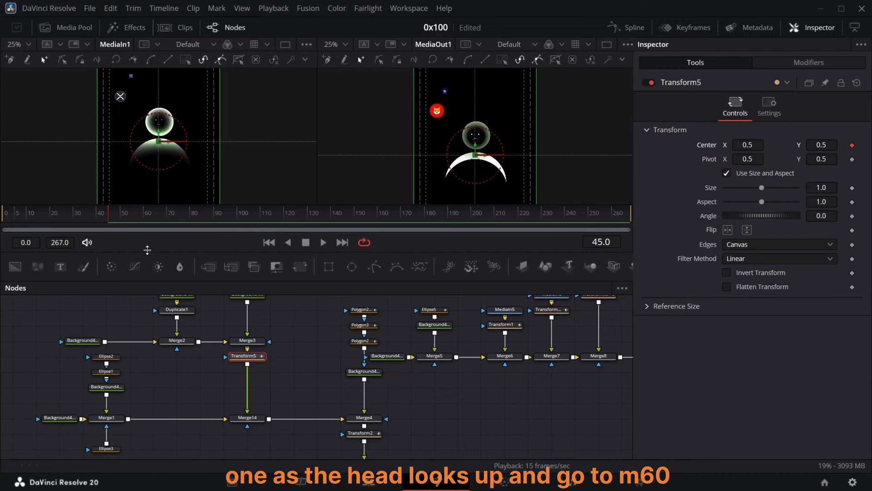
drag(114, 229, 148, 225)
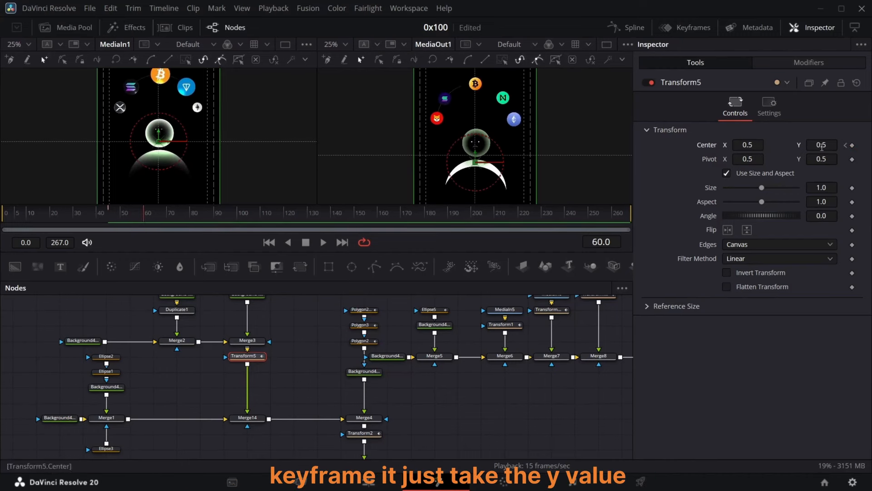
drag(822, 145, 828, 146)
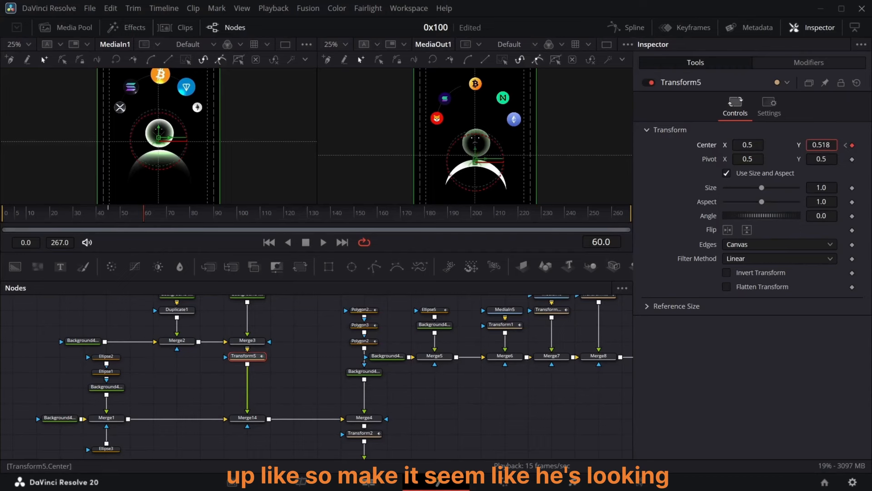
Step: Ease Transform5's Center keyframes in the Spline editor
click(627, 27)
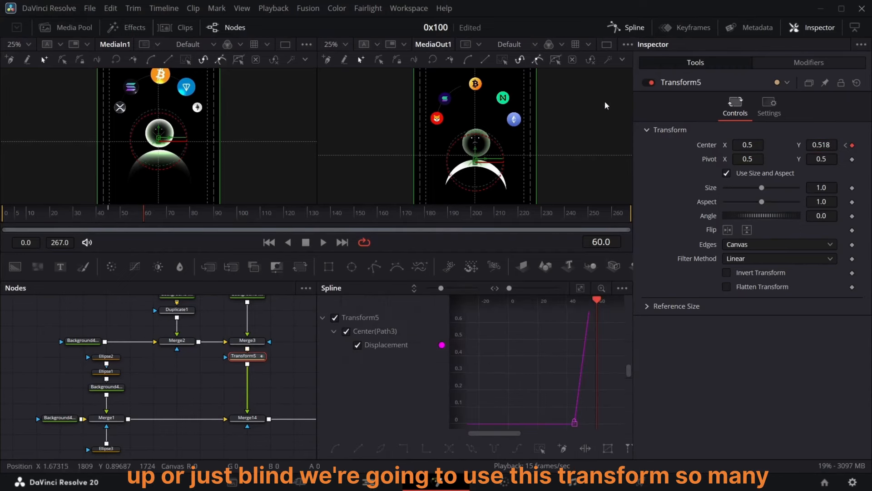
click(580, 289)
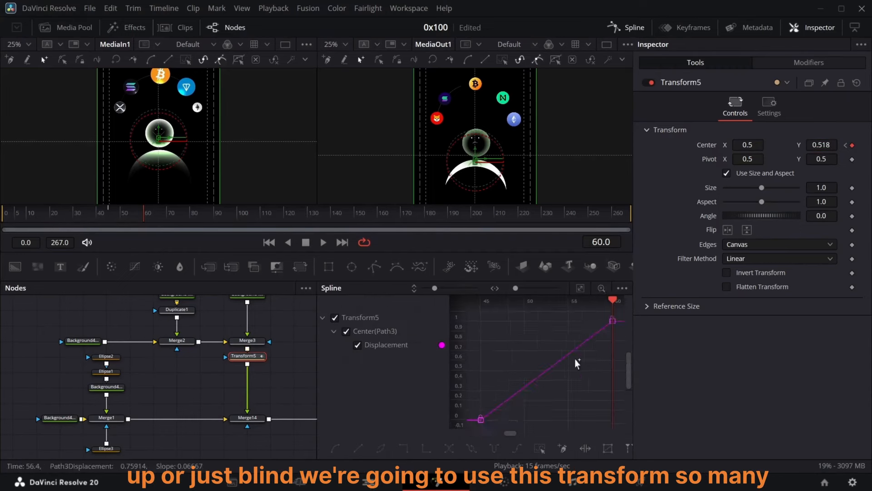
click(540, 449)
click(619, 27)
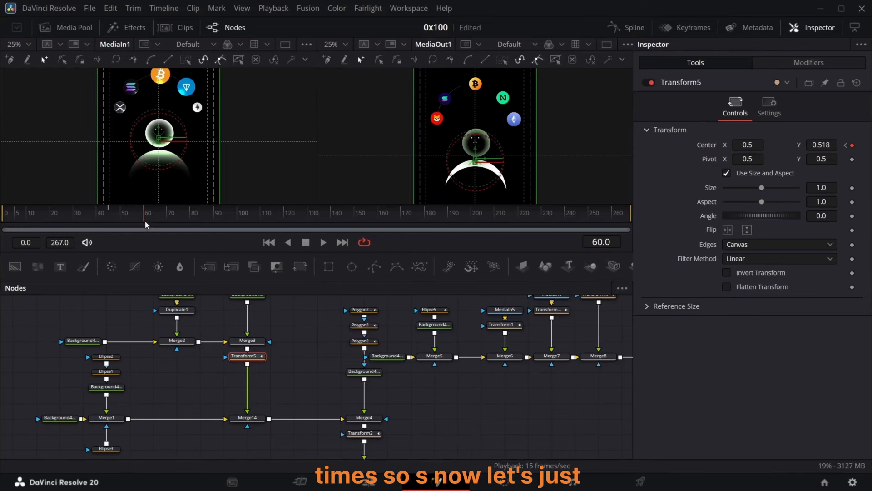
Step: At frame 90, disconnect Background4 from Merge4 and Transform5's output from Merge14
drag(146, 225, 215, 225)
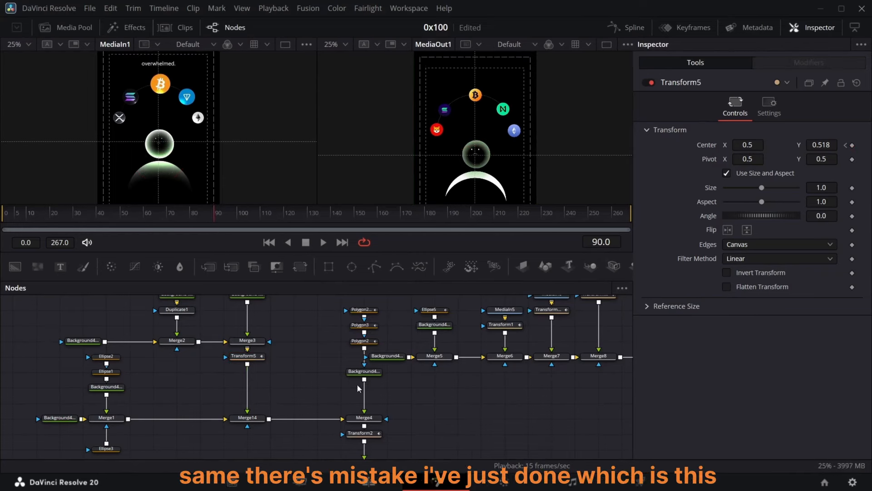
scroll(359, 389, up, 3)
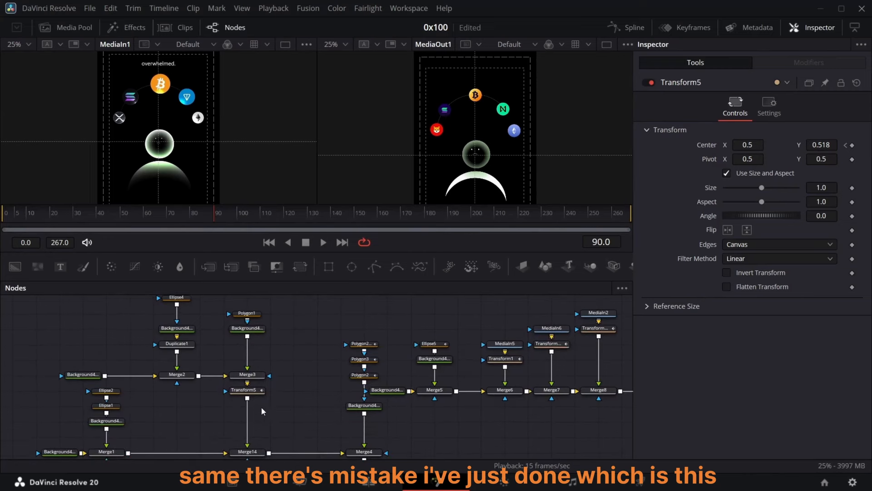
scroll(334, 416, down, 3)
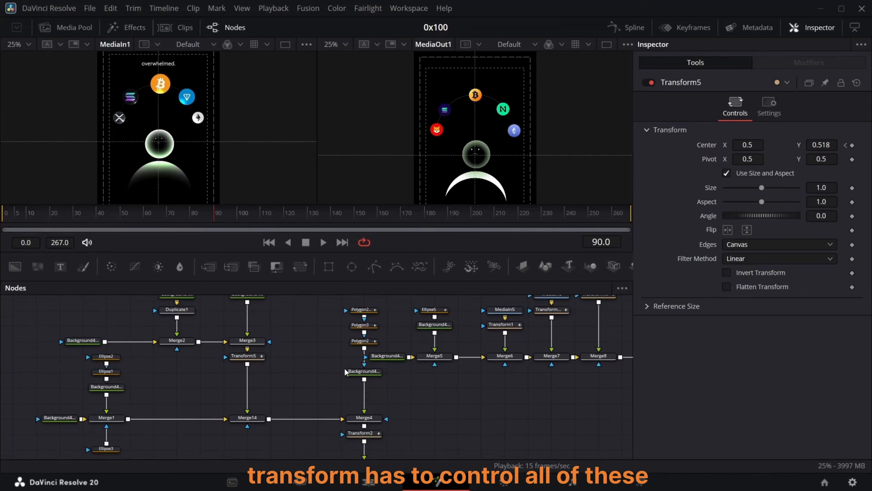
scroll(348, 399, down, 3)
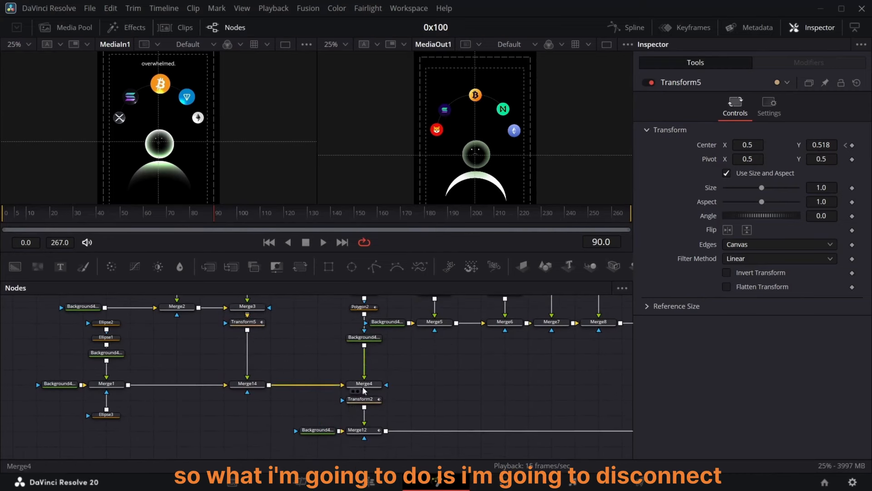
drag(363, 378, 333, 371)
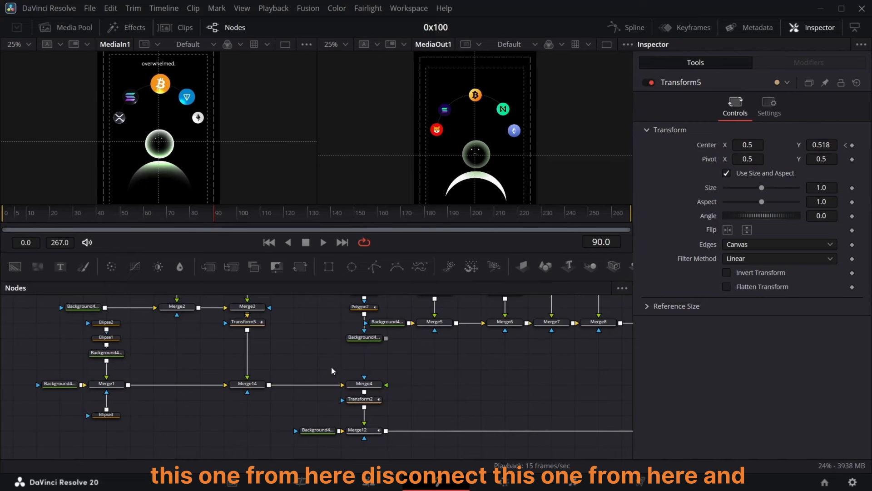
click(248, 367)
scroll(254, 377, up, 2)
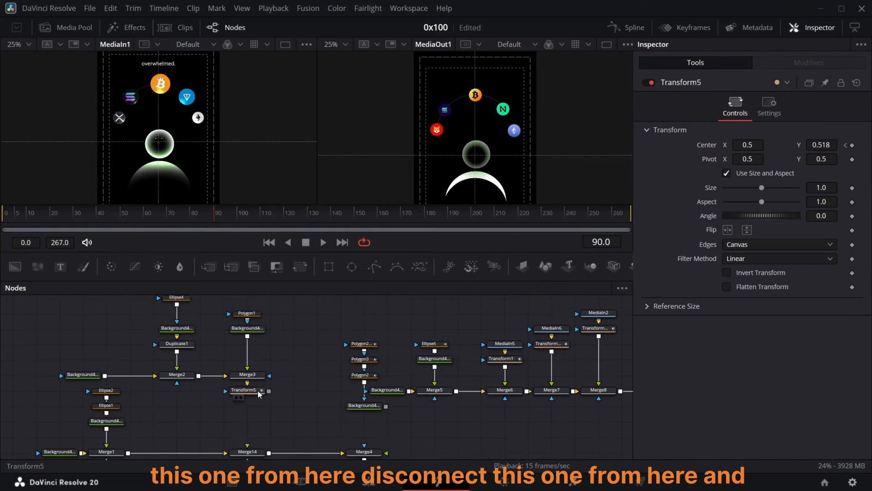
drag(260, 391, 240, 397)
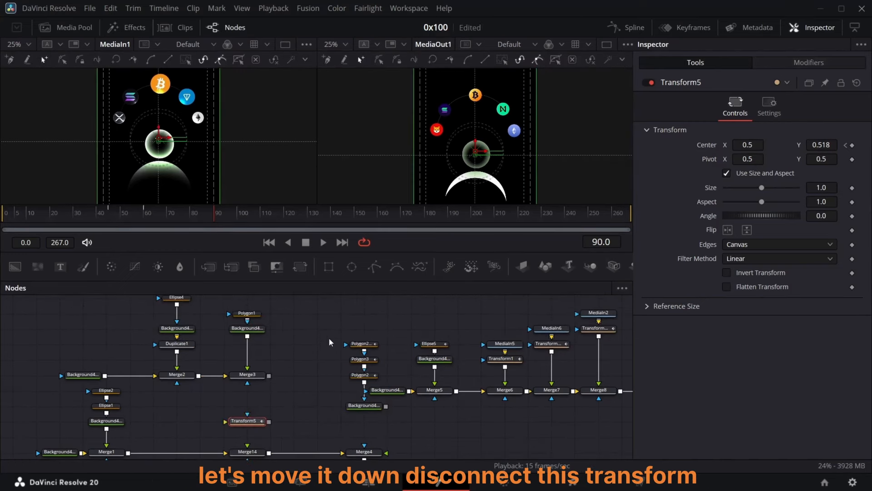
Step: Rewire so Merge3 and Background4 combine in a new Merge15 feeding Transform5 into Merge4
drag(339, 316, 323, 352)
drag(340, 345, 269, 377)
drag(251, 423, 318, 424)
drag(339, 376, 319, 421)
drag(250, 452, 272, 453)
drag(365, 452, 342, 450)
Step: Delete the leftover Merge14 node
scroll(348, 447, down, 1)
click(278, 418)
key(Delete)
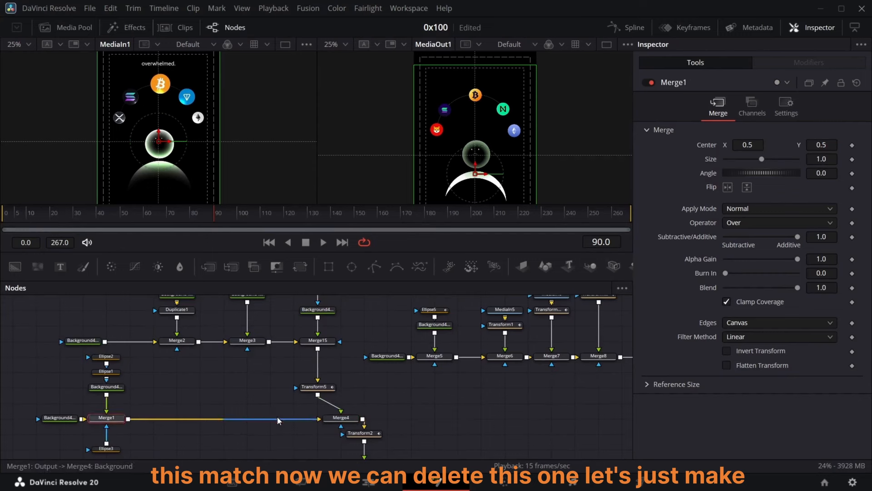
Step: Keyframe Transform5's Center at frame 105 with X set to 0.473
scroll(278, 420, down, 2)
drag(380, 360, 336, 432)
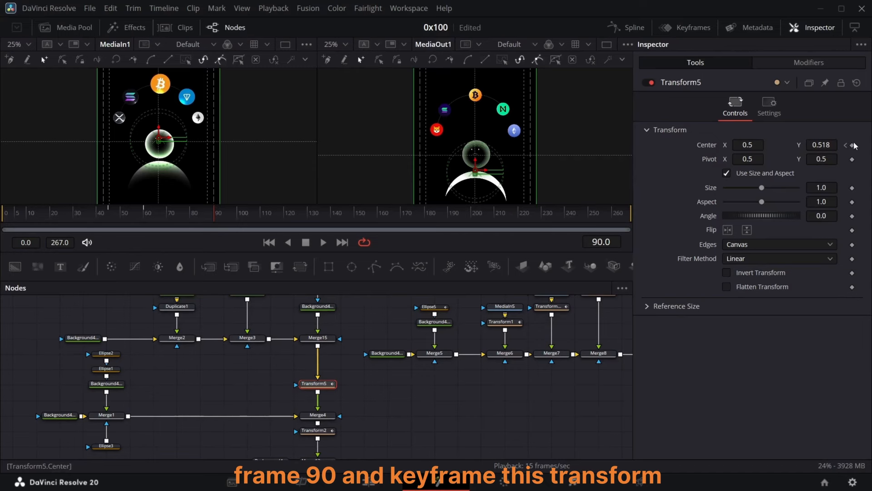
drag(242, 220, 250, 220)
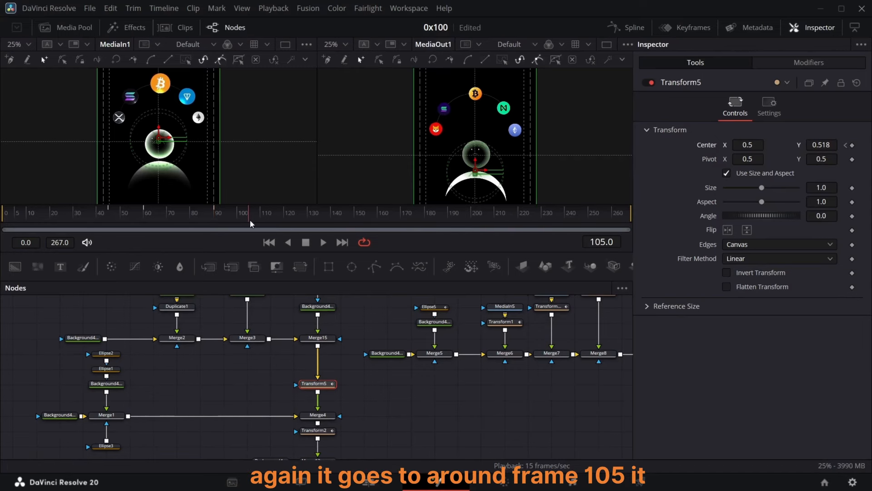
drag(748, 145, 740, 145)
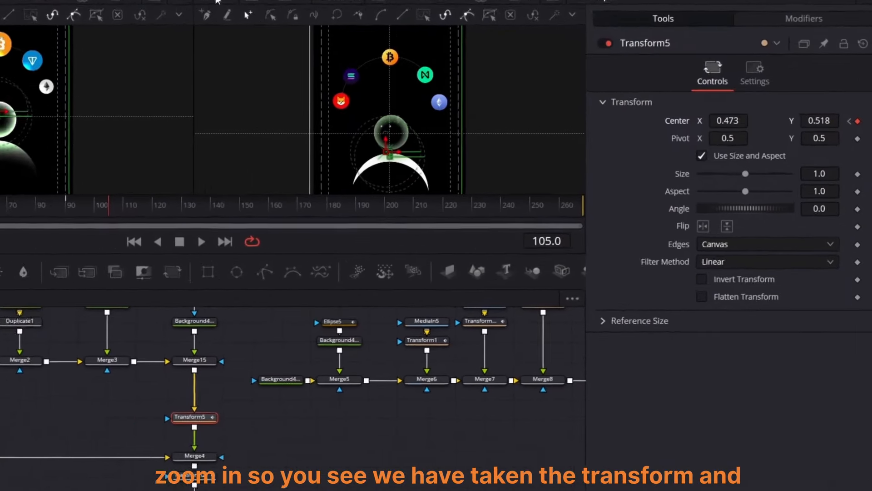
scroll(522, 171, up, 2)
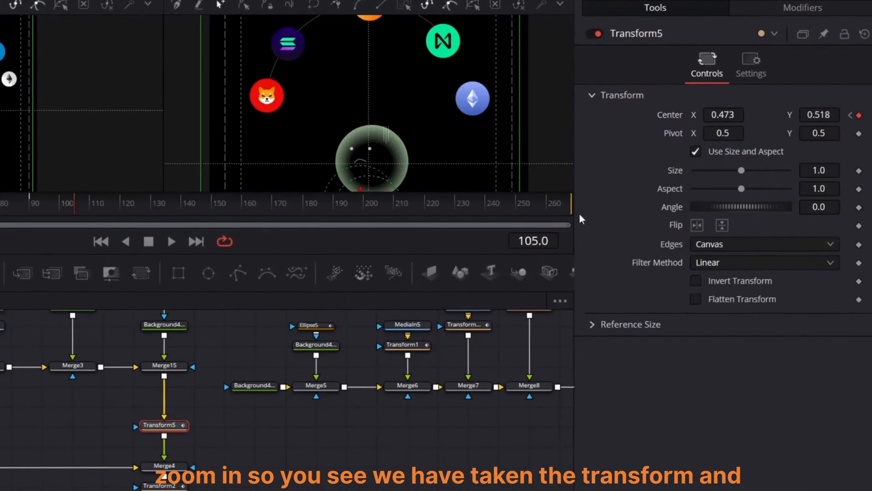
Step: Insert a Transform node below the face Background node that feeds Merge15 and set its Center Y to 0.477
click(851, 115)
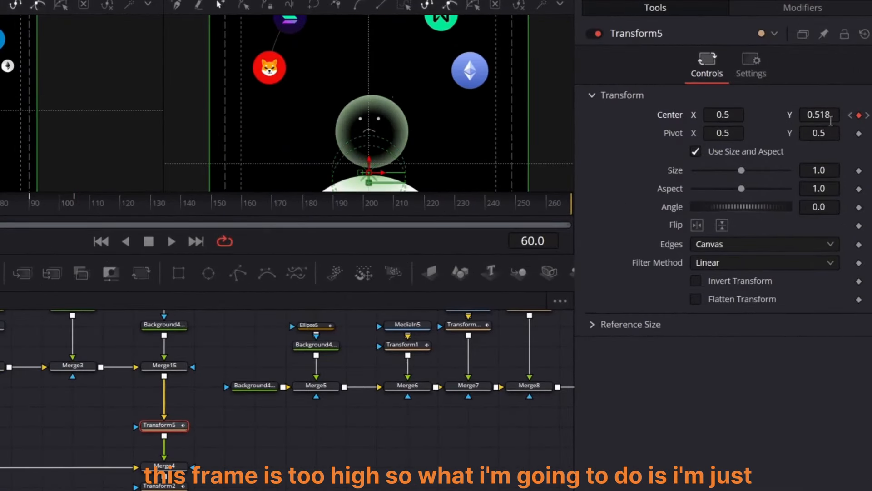
scroll(130, 353, down, 1)
scroll(159, 376, up, 3)
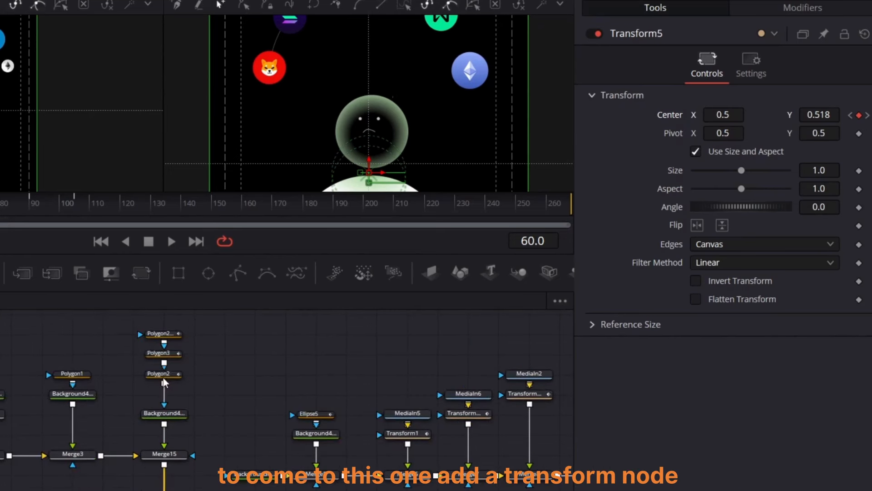
drag(163, 413, 163, 394)
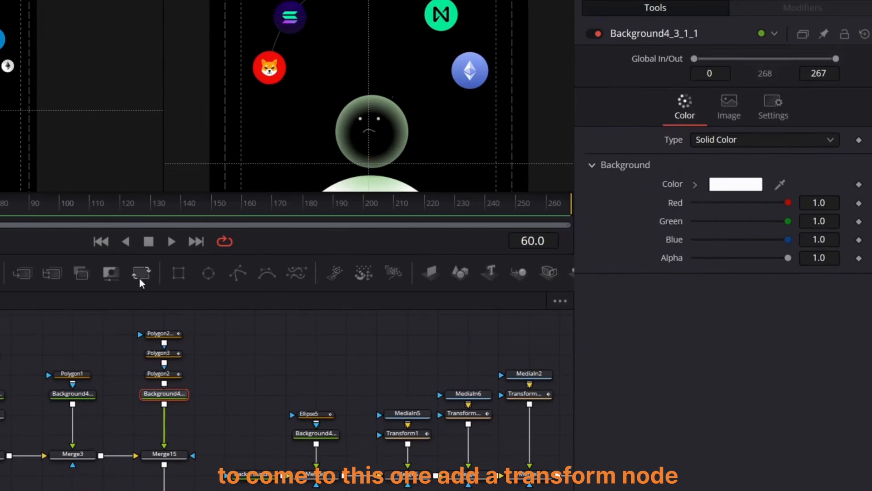
click(140, 280)
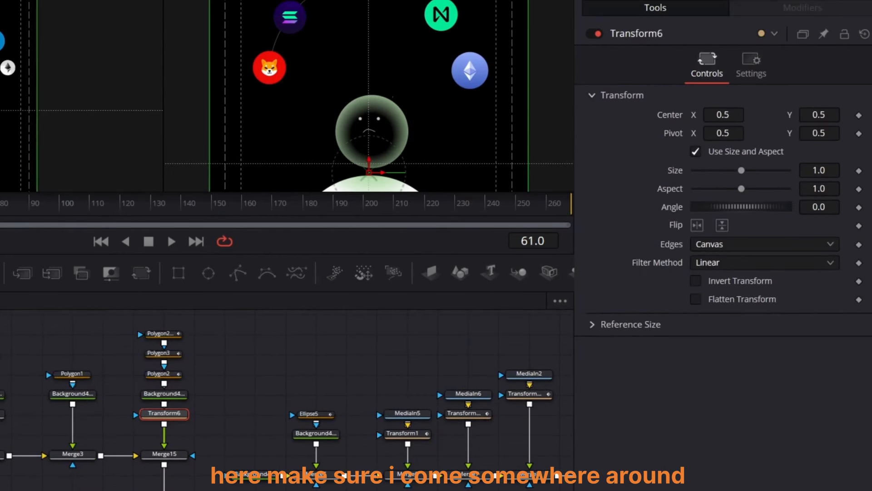
drag(0, 203, 1, 204)
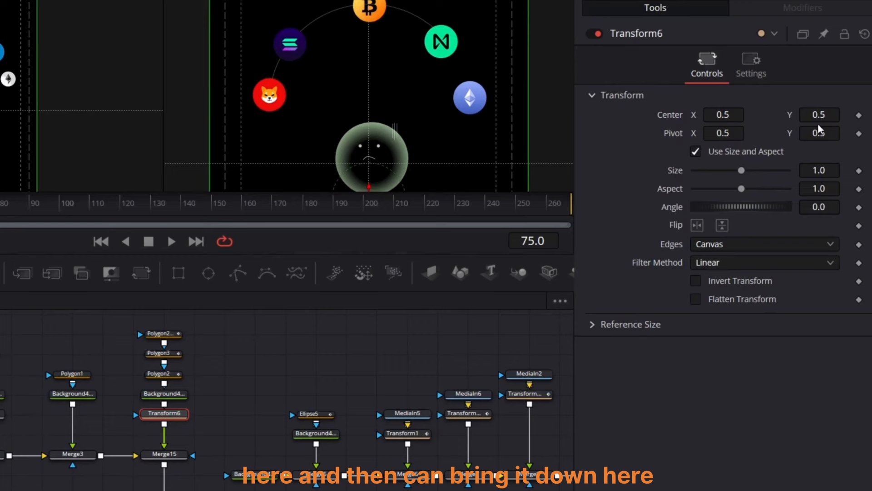
drag(819, 117, 813, 117)
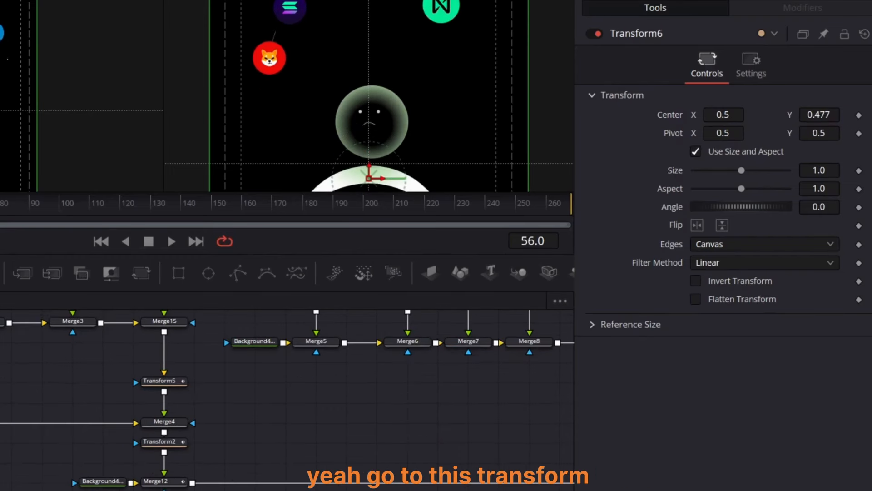
Step: Keyframe Transform5's Center at frame 115
drag(0, 204, 77, 216)
click(169, 385)
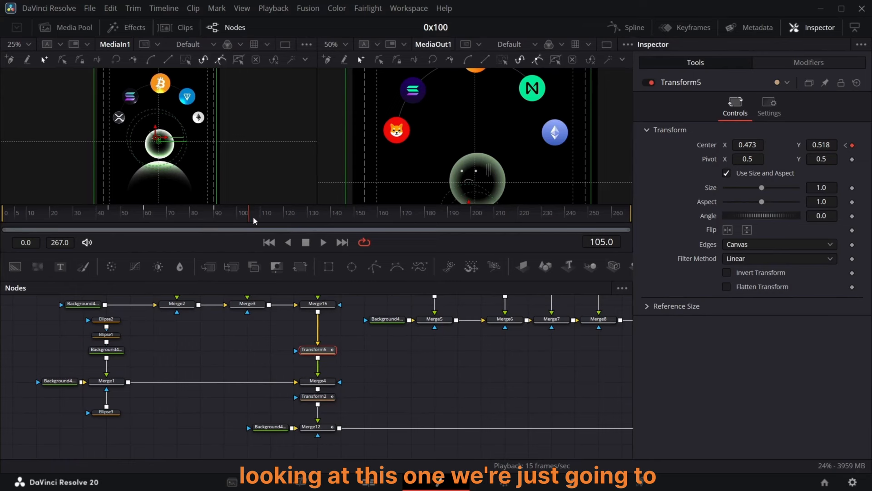
drag(250, 221, 274, 222)
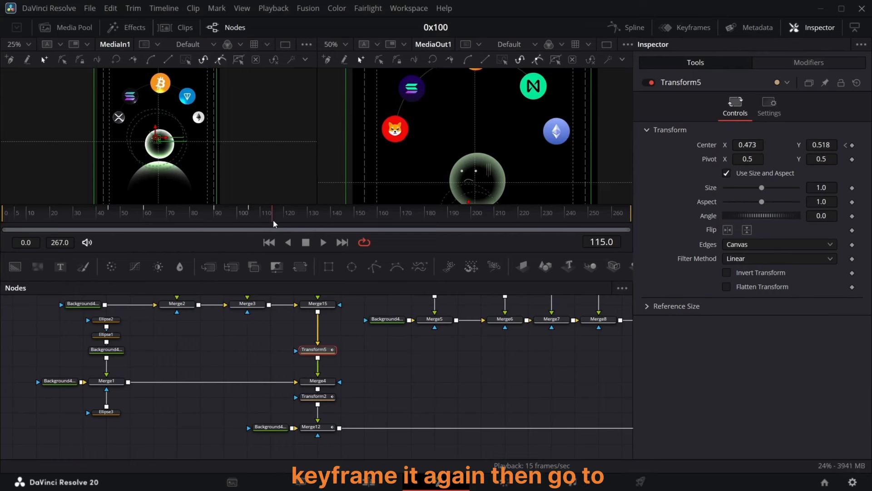
click(852, 146)
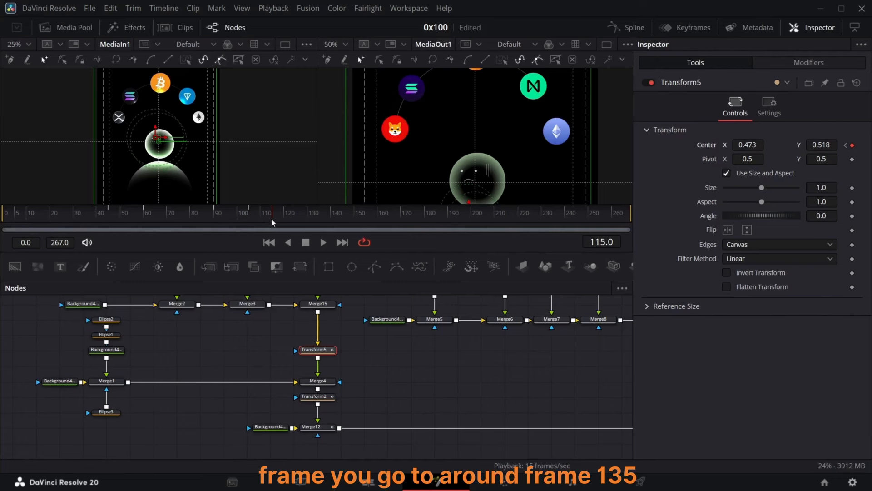
Step: At frame 135, shift Transform5's Center sideways to X about 0.537
drag(272, 220, 320, 219)
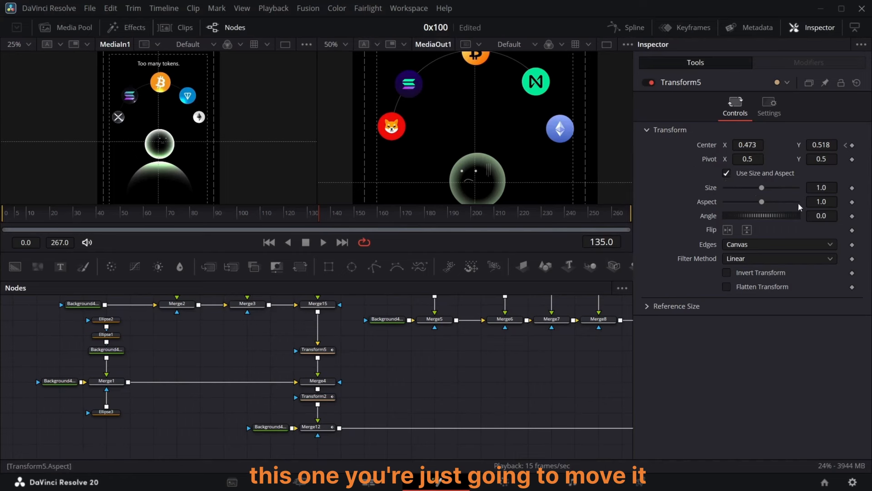
drag(759, 144, 773, 144)
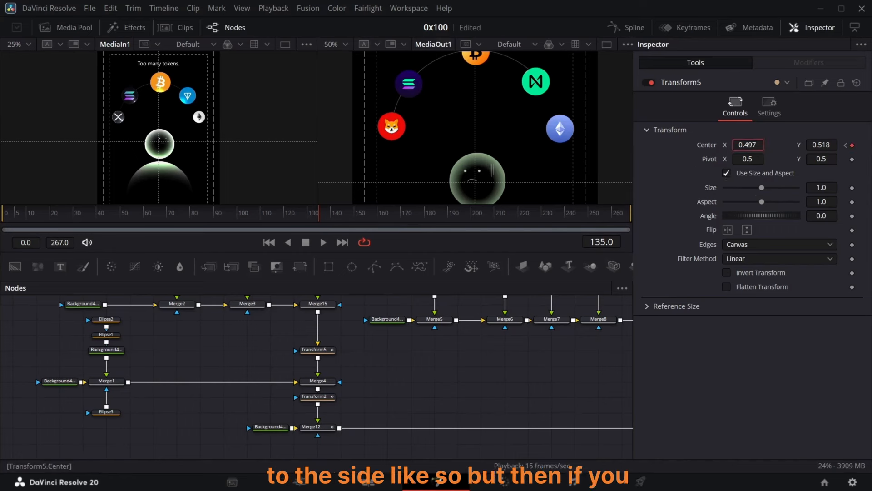
drag(504, 169, 503, 170)
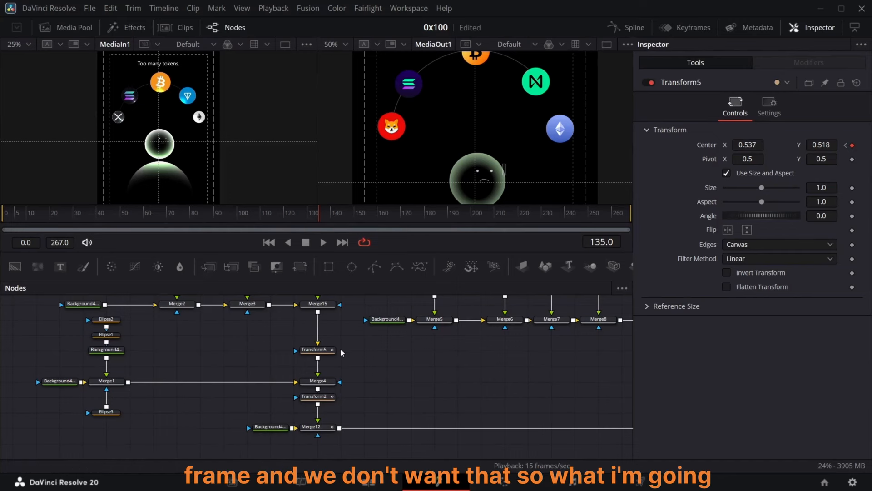
Step: Paste an instance of the Ellipse1 head mask and connect it to Merge12's effect mask input
scroll(317, 358, up, 3)
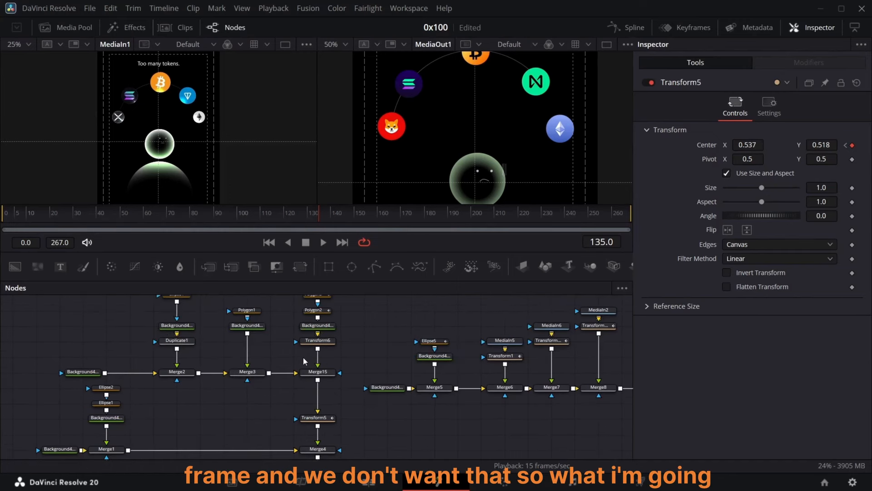
scroll(278, 369, down, 3)
click(107, 335)
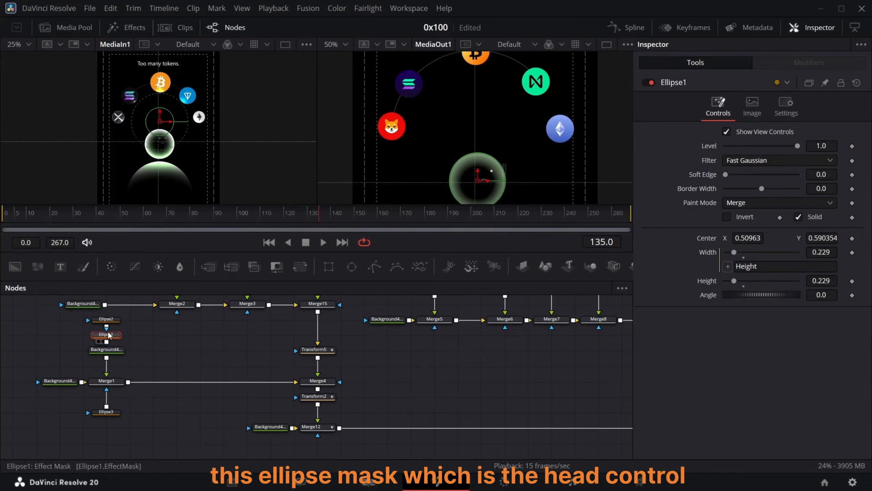
mouse_move(109, 336)
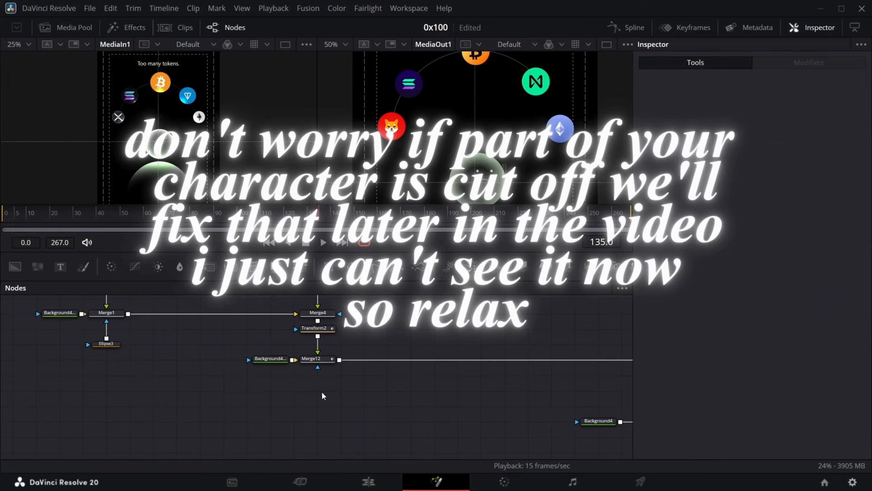
key(ctrl+shift+v)
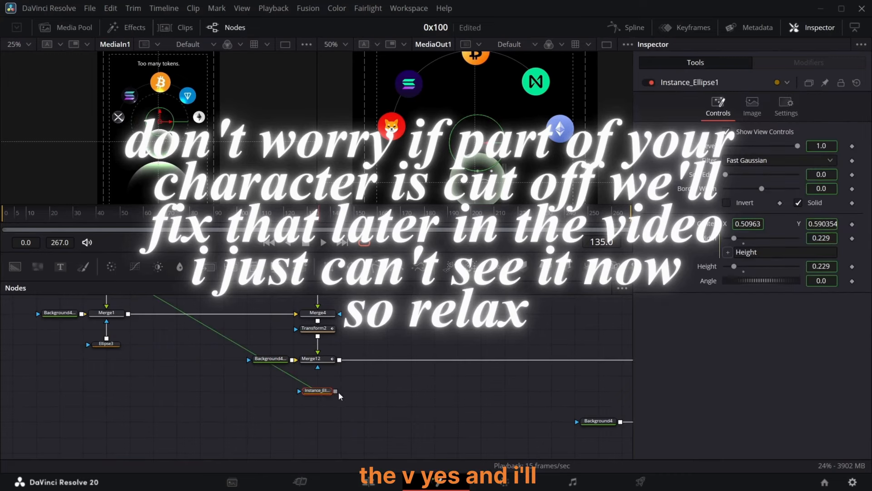
drag(335, 390, 320, 361)
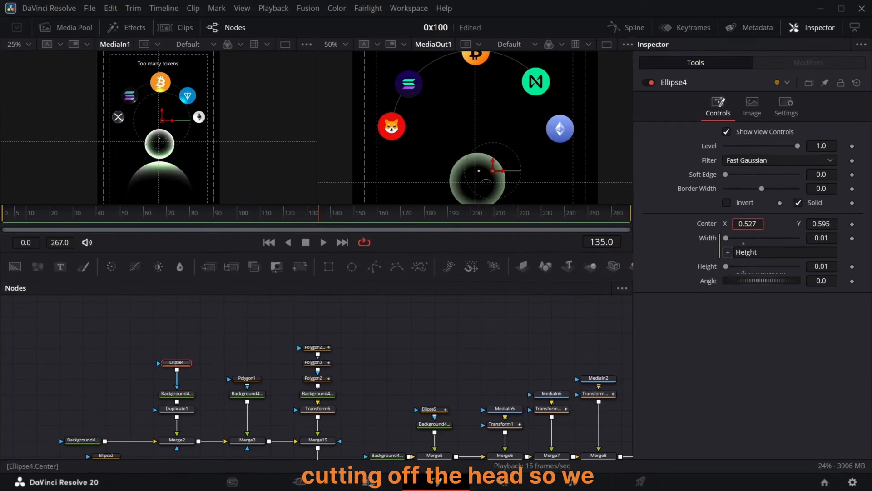
Step: Keyframe Transform5's Center at frame 145
drag(319, 217, 240, 214)
scroll(378, 362, down, 3)
drag(346, 214, 343, 215)
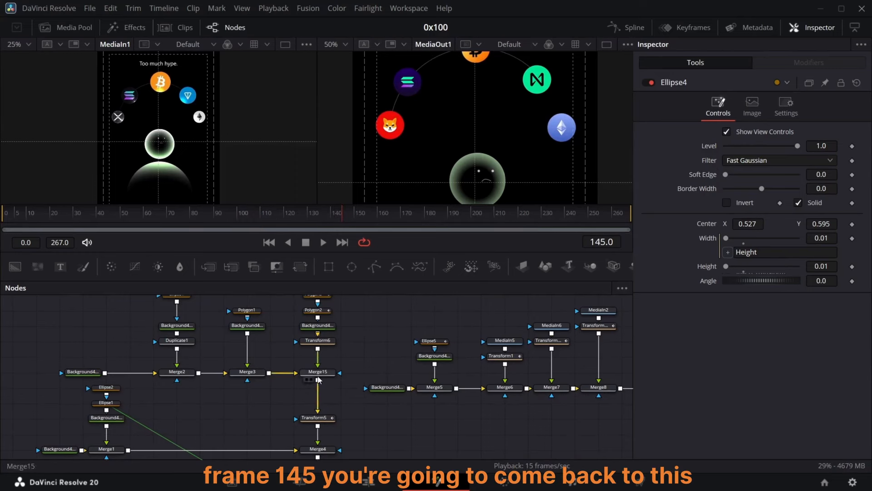
scroll(318, 379, down, 3)
click(314, 350)
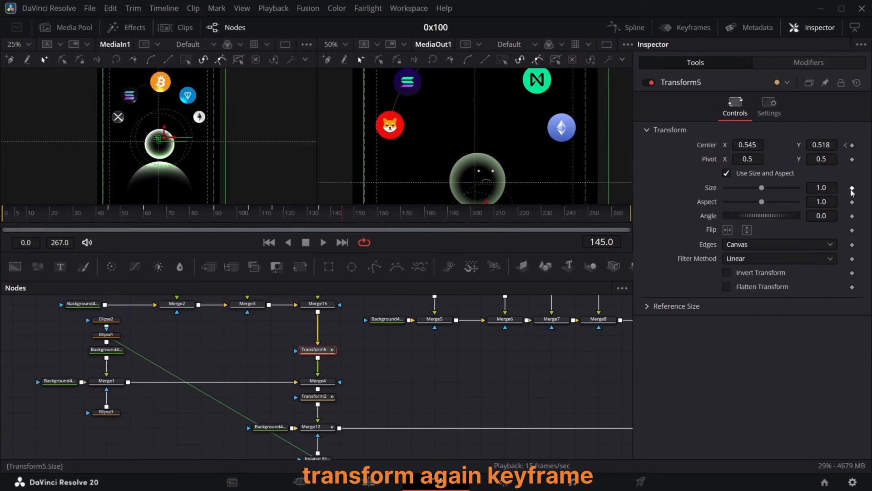
click(853, 145)
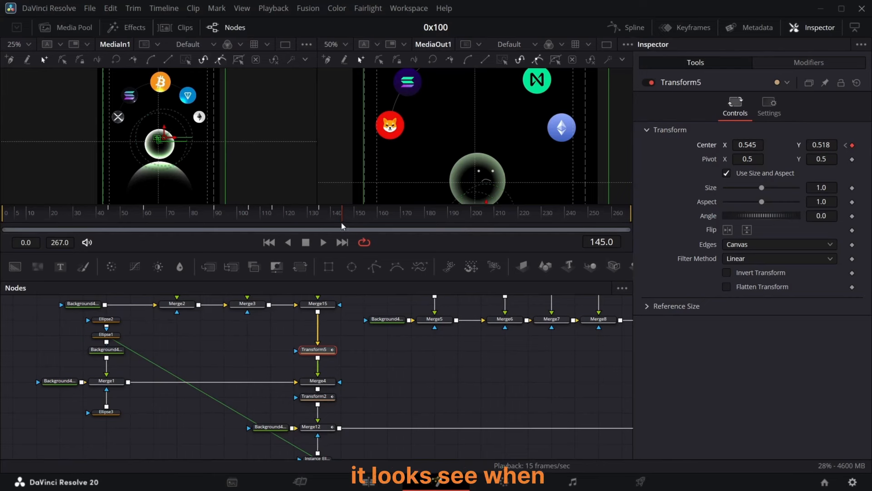
Step: At frame 155, set Transform5's Center X to 0.5
click(386, 392)
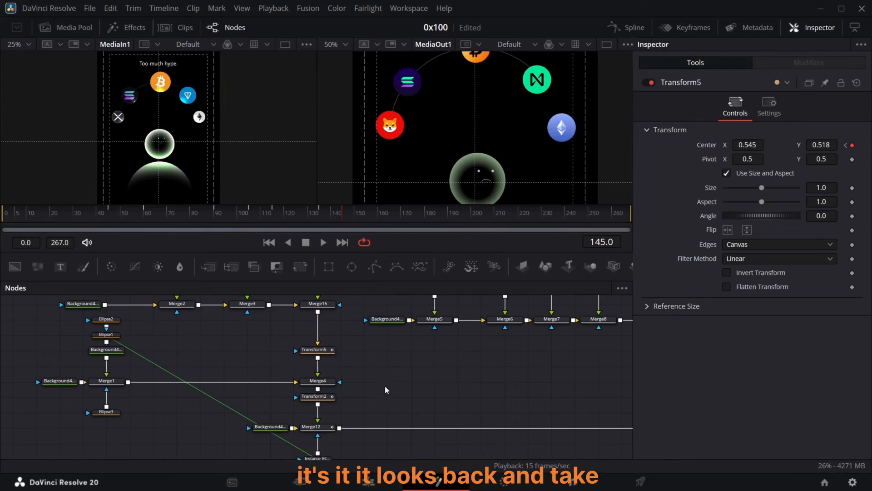
drag(345, 218, 366, 218)
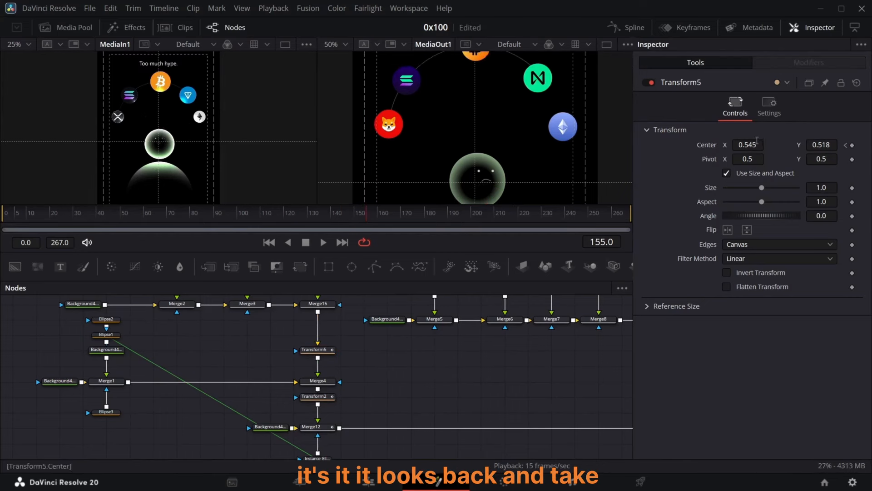
key(BackSpace)
key(BackSpace)
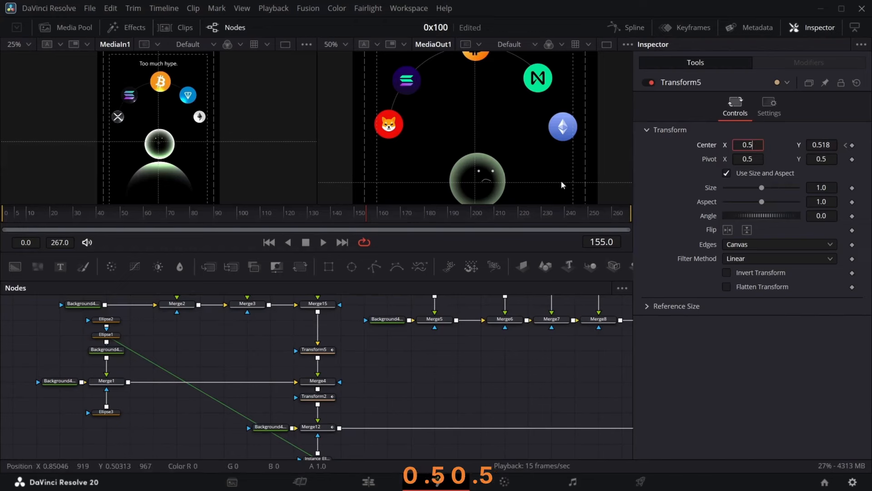
key(Return)
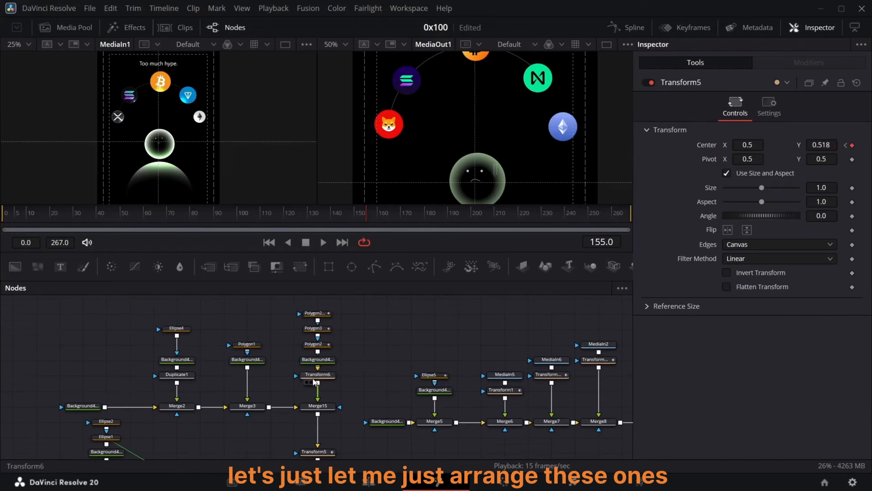
Step: Set Ellipse4's Center X to 0.53
click(318, 374)
click(177, 328)
click(756, 224)
key(BackSpace)
key(BackSpace)
text(3)
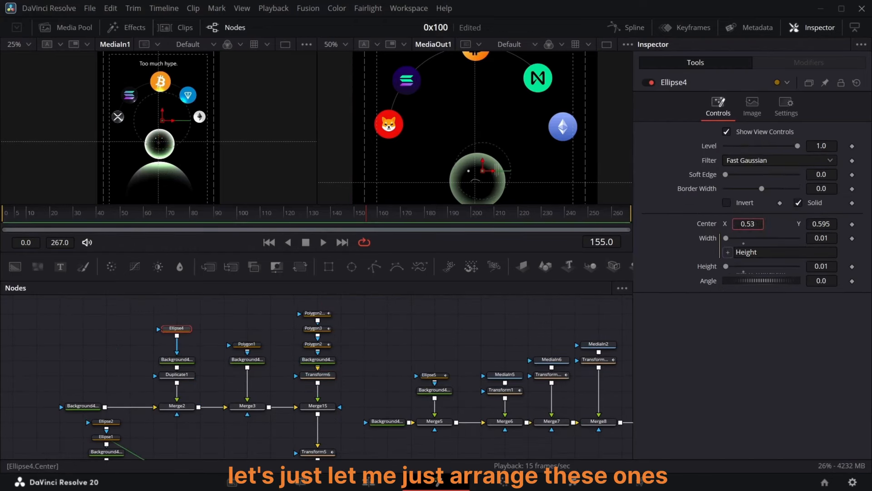
Step: Smooth all keyframes on Transform5's Center displacement curve in the Spline editor
click(525, 296)
scroll(437, 337, down, 2)
click(326, 386)
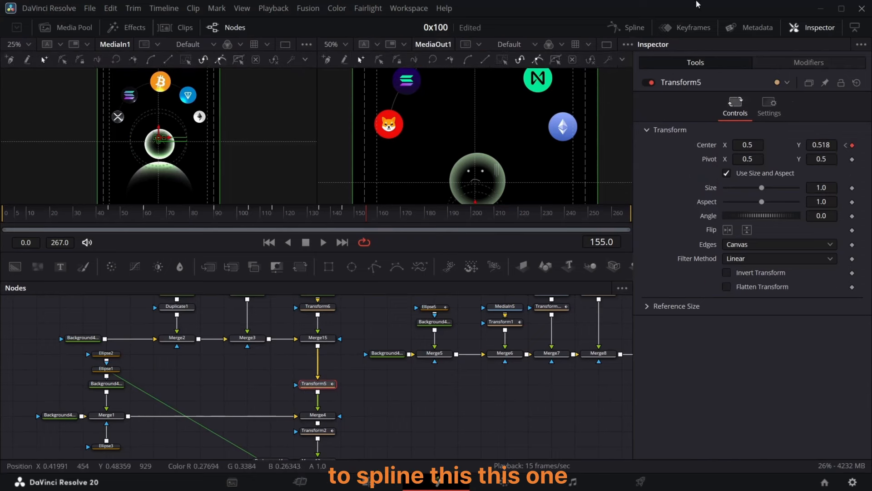
click(634, 29)
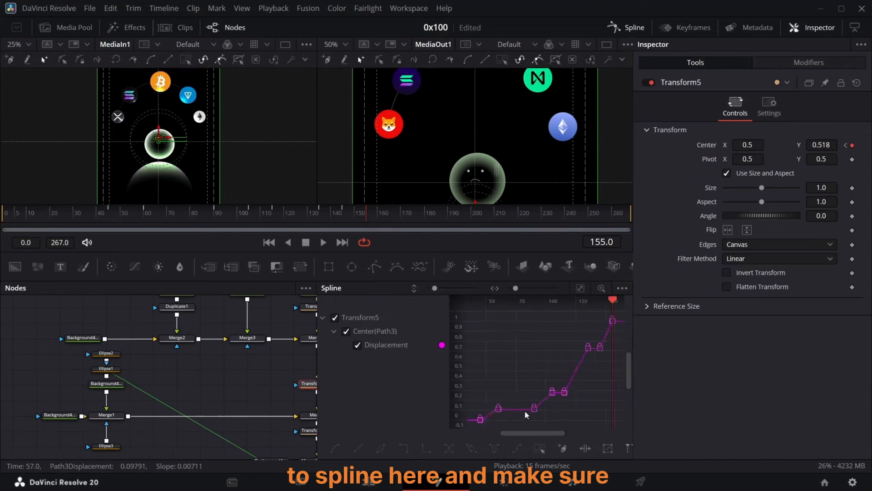
drag(526, 417, 561, 386)
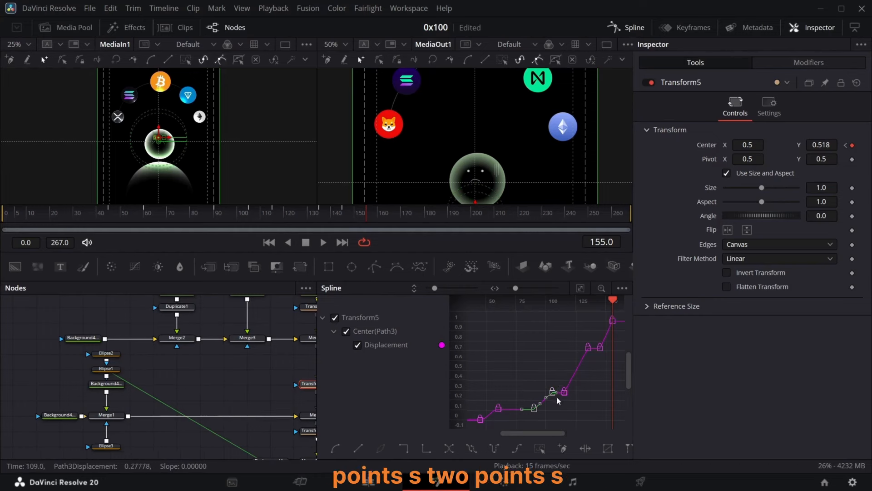
drag(593, 335, 592, 336)
key(s)
drag(592, 368, 621, 312)
key(s)
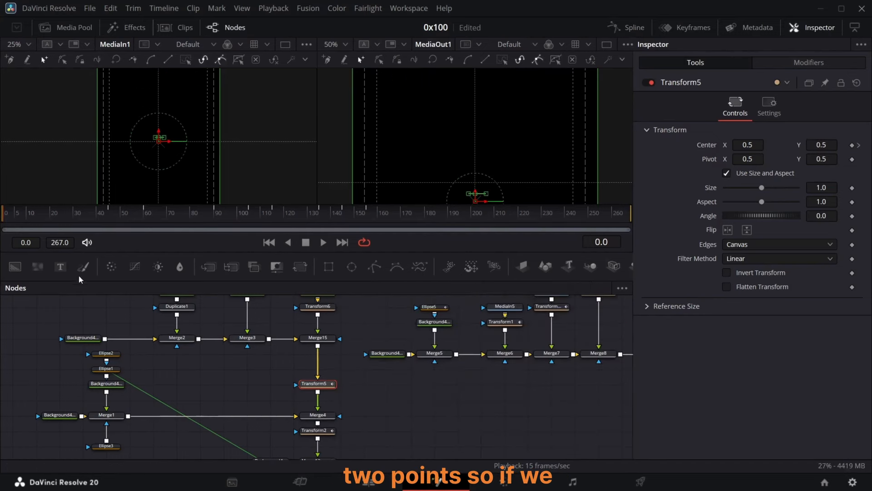
Step: Set the output viewer zoom to 25% and play back the animation to review the head movement
click(346, 44)
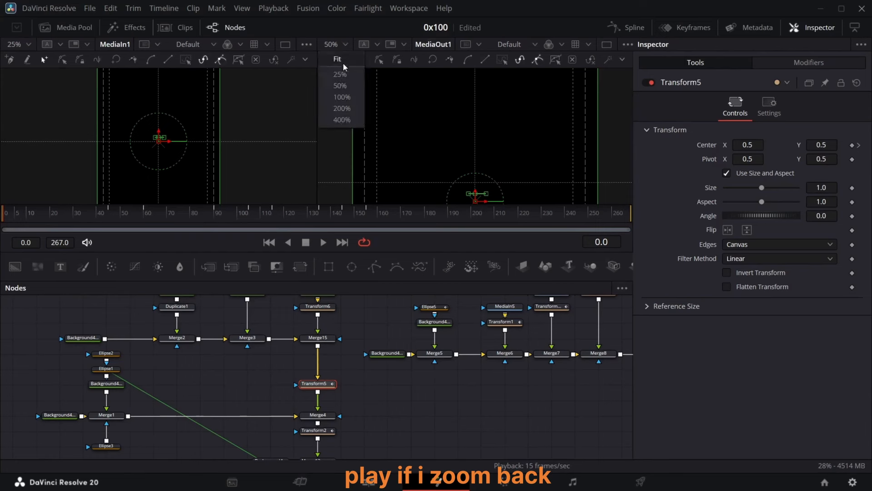
click(342, 75)
key(space)
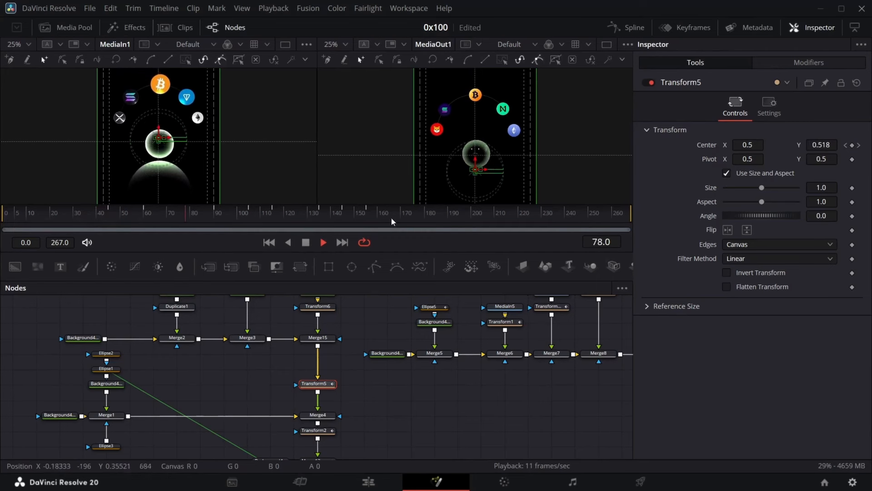
click(402, 400)
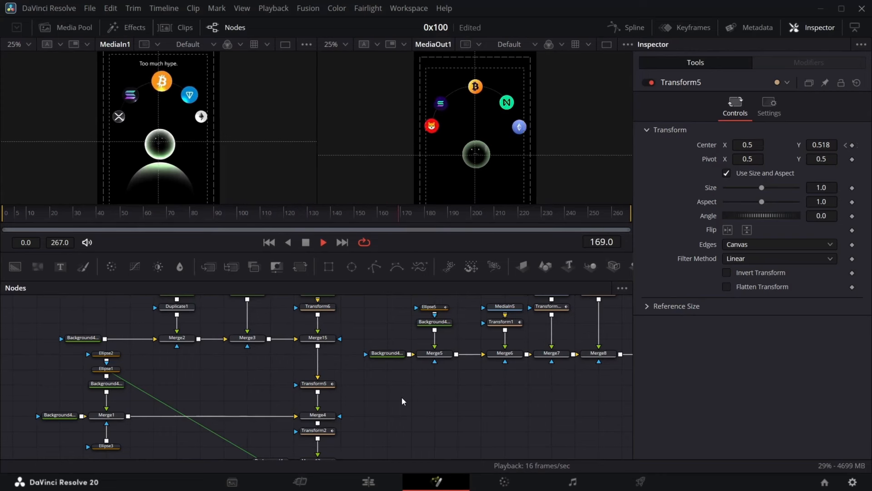
key(space)
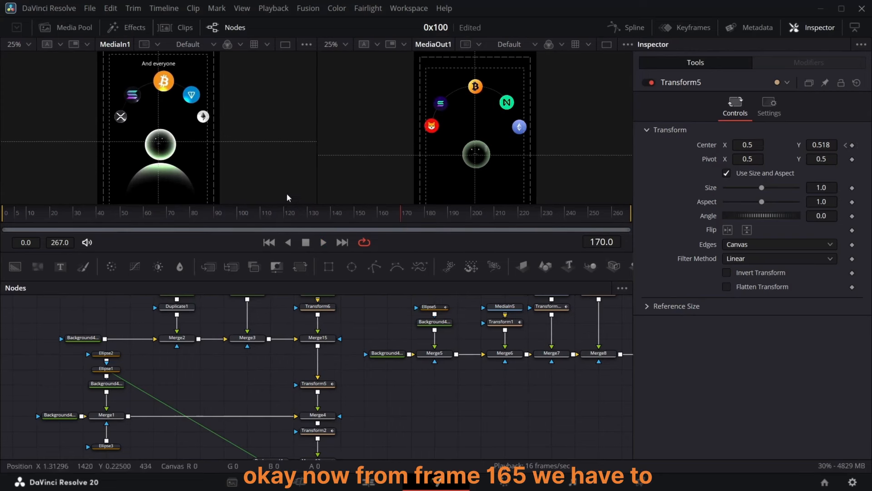
Step: At frame 165, reconnect the Instance_Ellipse1 mask from Merge12 to Merge4's effect mask input
click(389, 219)
scroll(333, 371, down, 3)
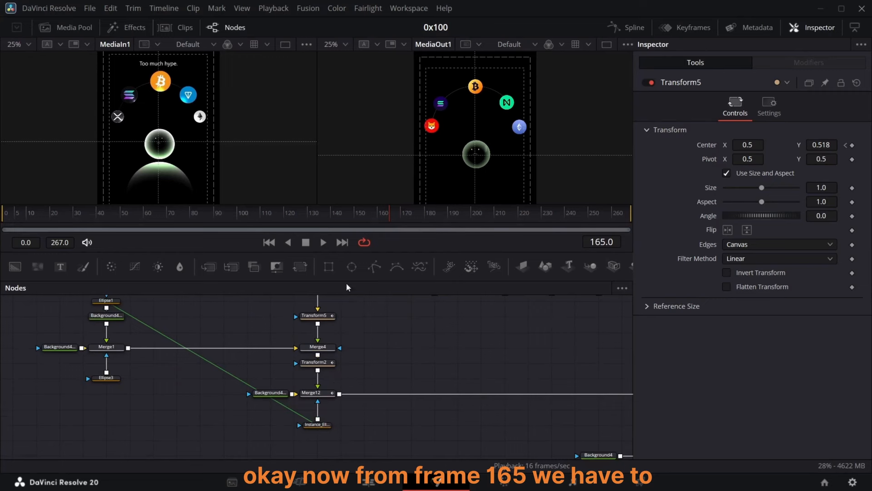
scroll(480, 173, down, 2)
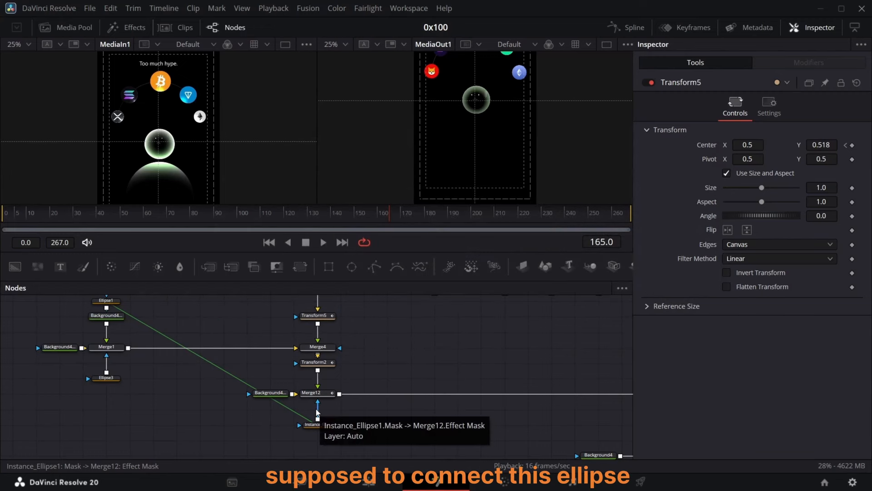
scroll(317, 412, up, 3)
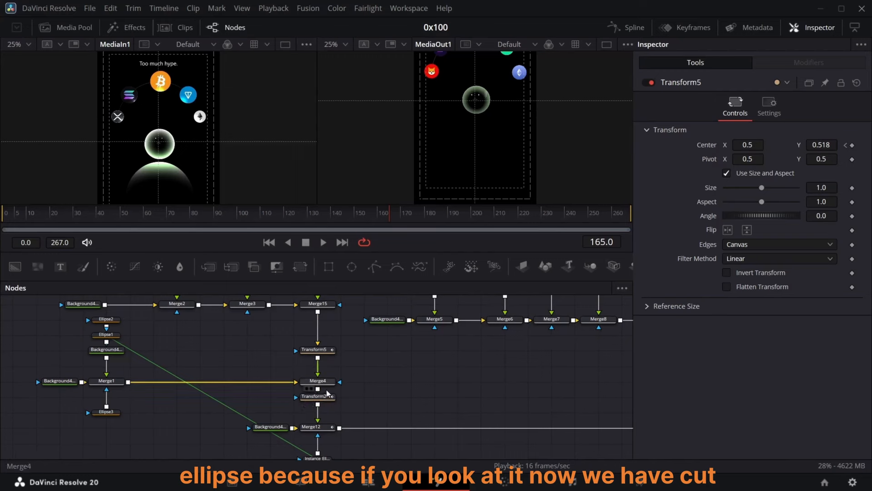
scroll(327, 389, down, 5)
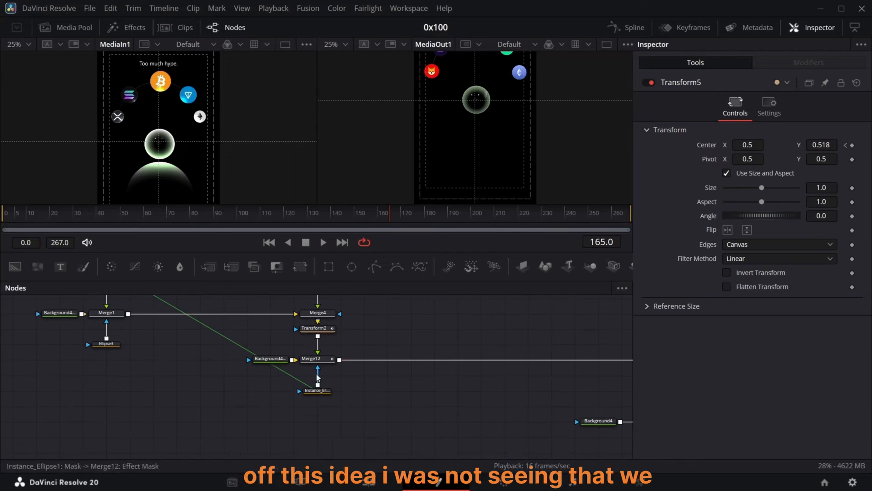
scroll(317, 381, up, 7)
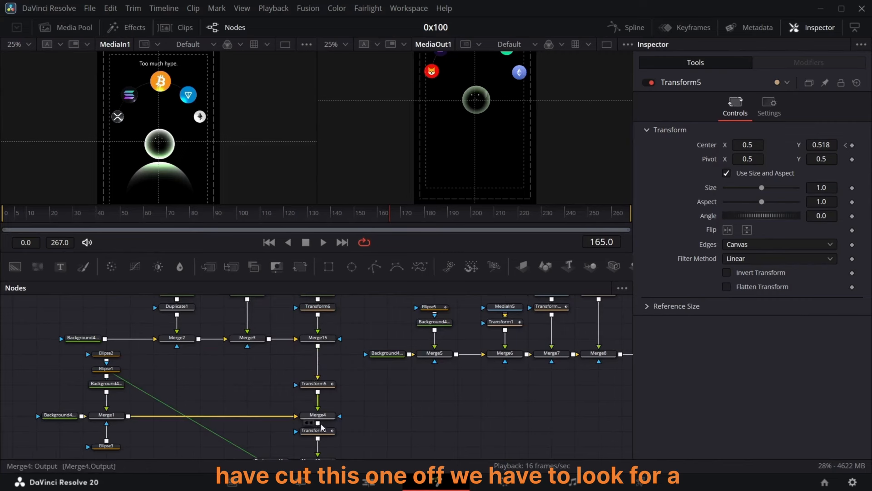
drag(320, 432, 320, 448)
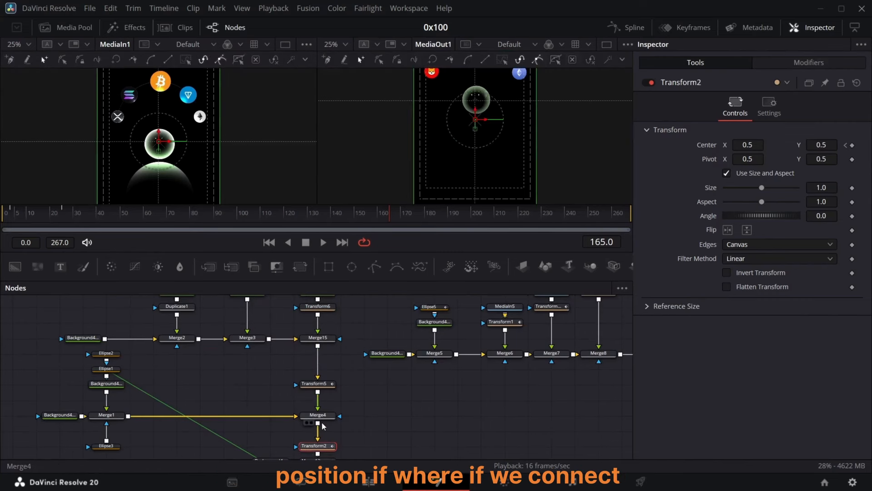
scroll(324, 423, down, 5)
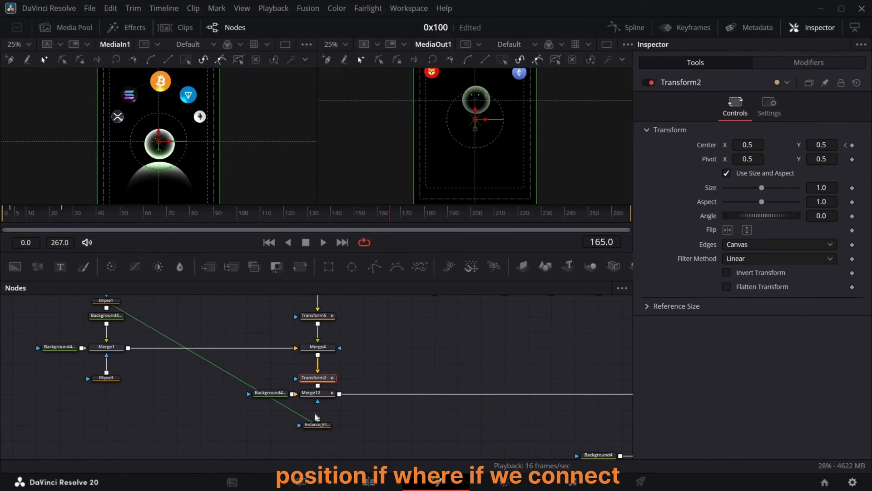
drag(321, 429, 340, 348)
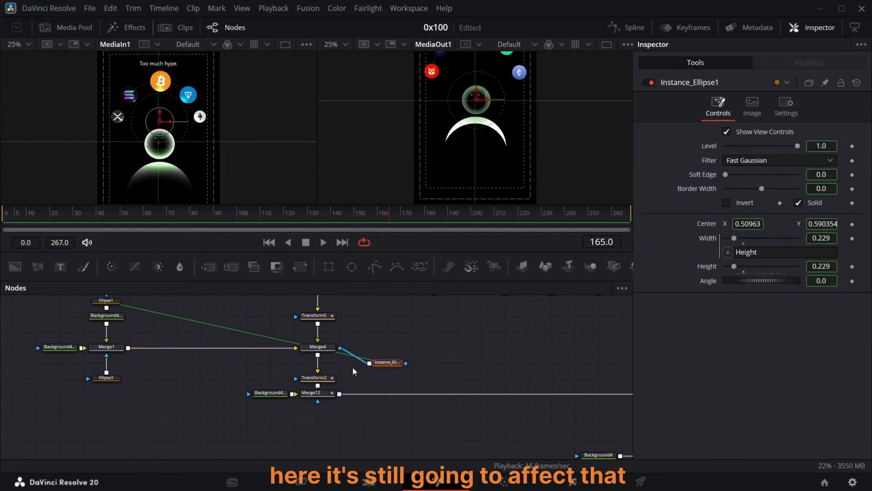
drag(383, 369, 382, 350)
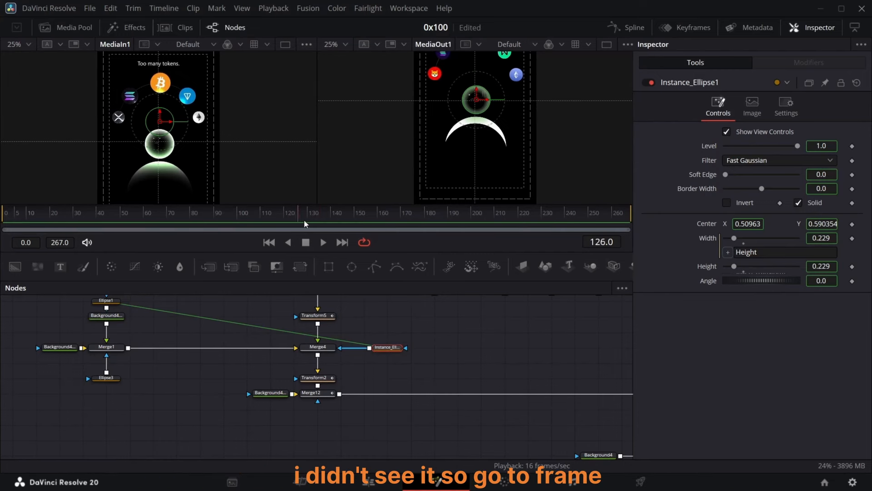
click(386, 225)
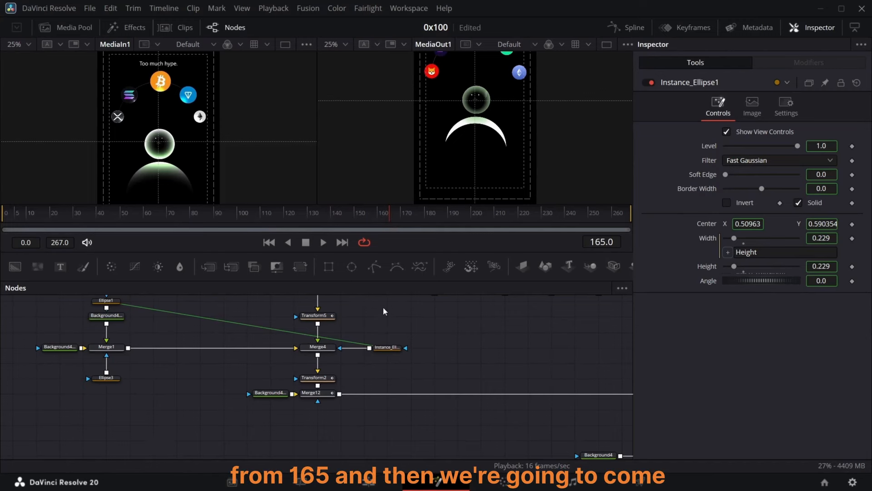
Step: Keyframe Transform3's Center at frame 165, then at frame 190 set Center X to 1.457 to slide it off screen
scroll(366, 322, up, 5)
scroll(496, 411, right, 10)
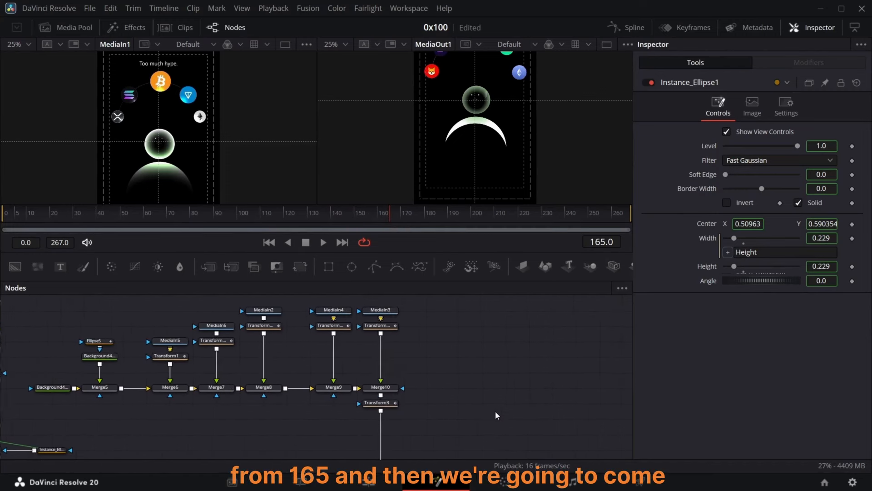
scroll(487, 414, down, 3)
click(350, 344)
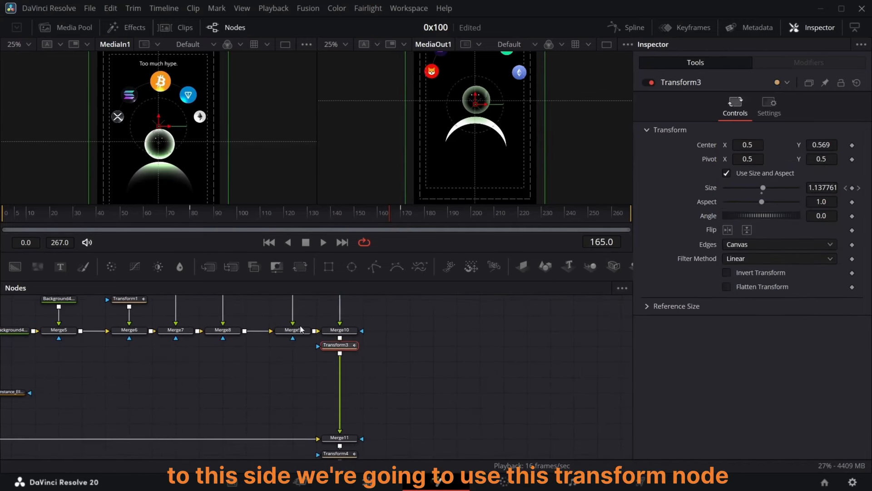
click(853, 145)
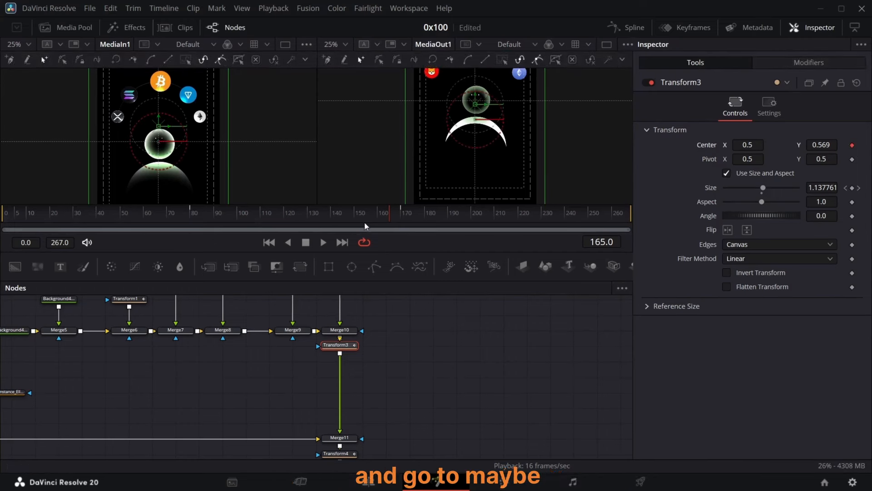
drag(394, 217, 449, 221)
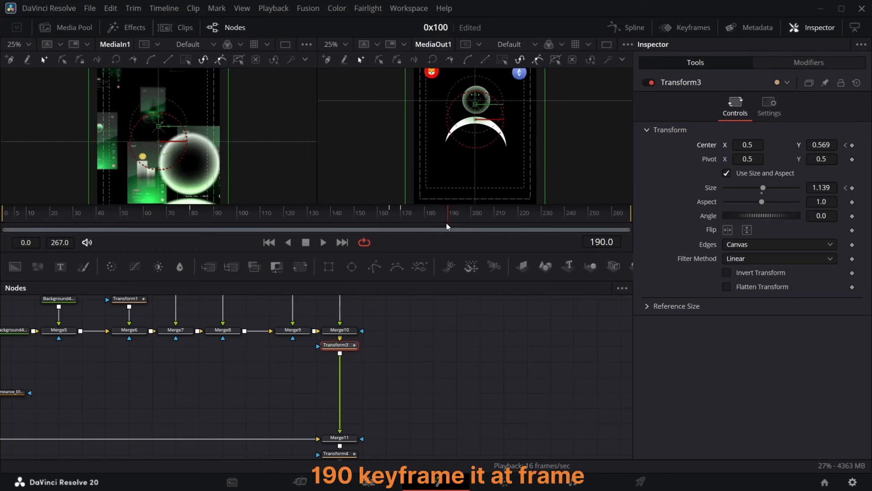
click(852, 146)
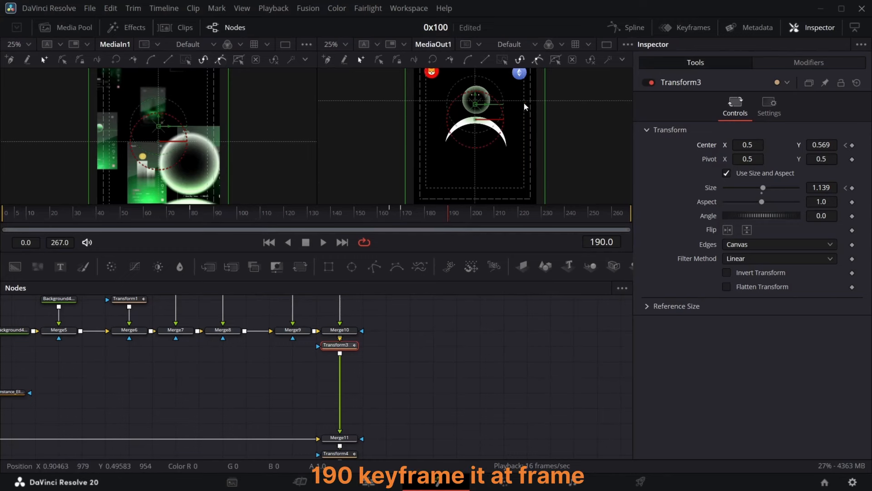
drag(748, 145, 871, 145)
Step: Ease Transform3's Center displacement keyframes in the Spline editor, showing only the Displacement curve
click(626, 27)
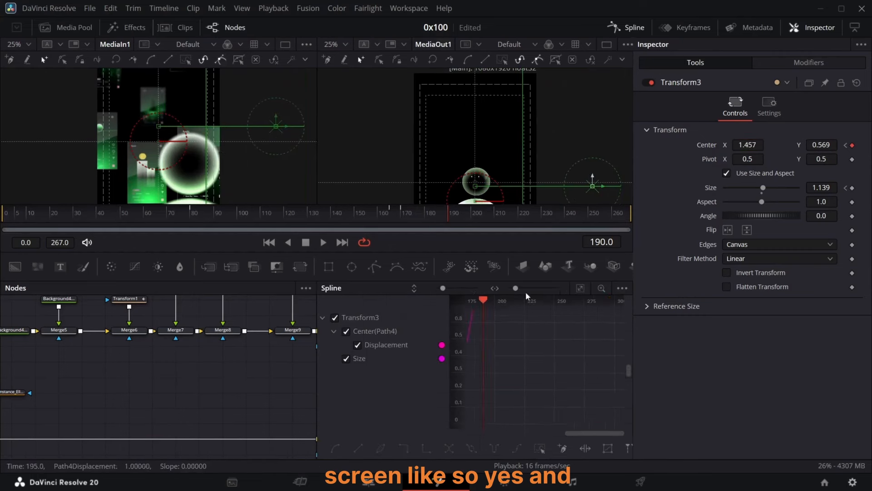
click(580, 288)
drag(619, 326, 575, 426)
key(f)
click(432, 218)
mouse_move(431, 219)
mouse_down()
mouse_move(415, 225)
mouse_move(426, 223)
mouse_up()
click(346, 359)
click(581, 288)
drag(524, 419, 602, 419)
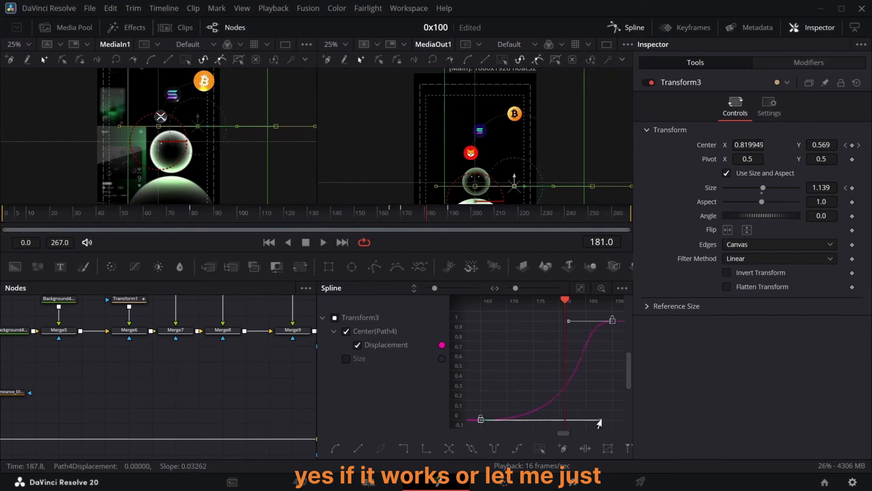
Step: Lengthen the ease-in handle of the last displacement keyframe at frame 195 and scrub to preview the motion
click(442, 218)
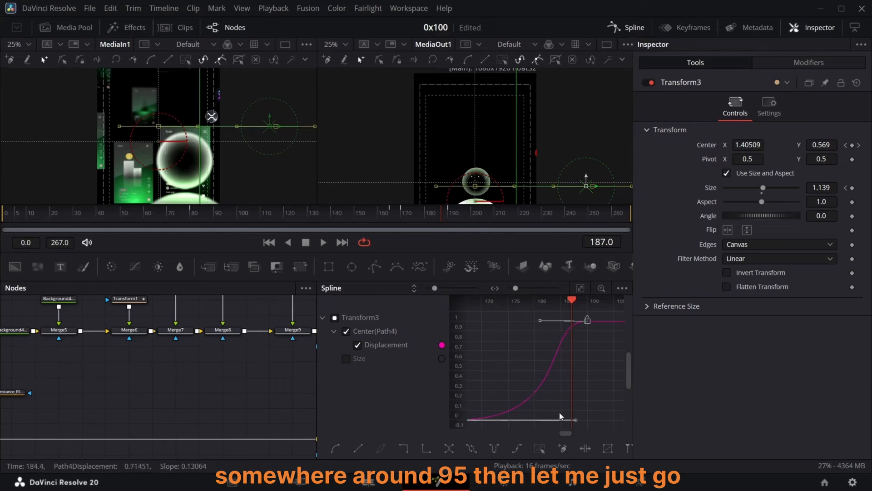
click(550, 401)
mouse_move(446, 219)
mouse_down()
mouse_move(439, 216)
mouse_move(461, 219)
mouse_up()
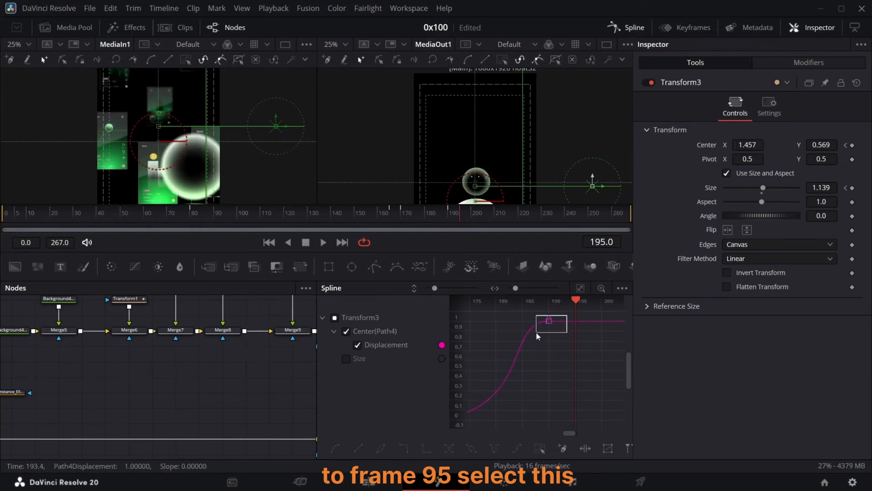
click(548, 322)
drag(545, 324, 560, 324)
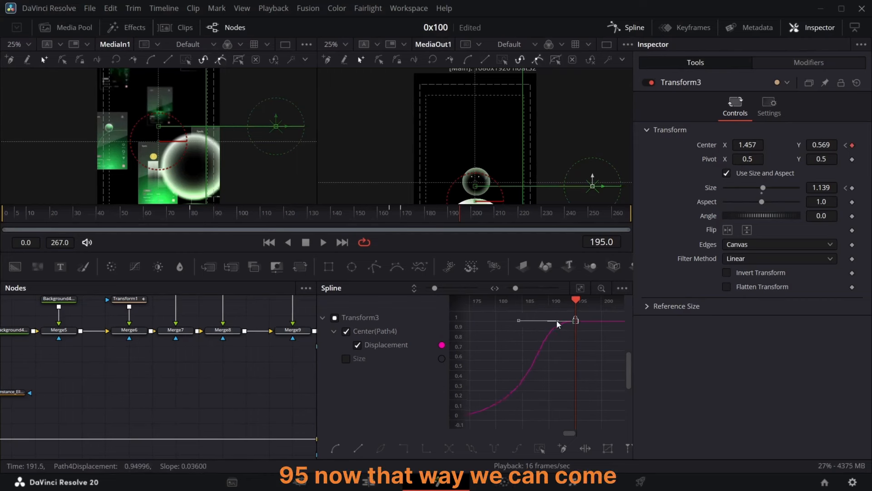
click(439, 213)
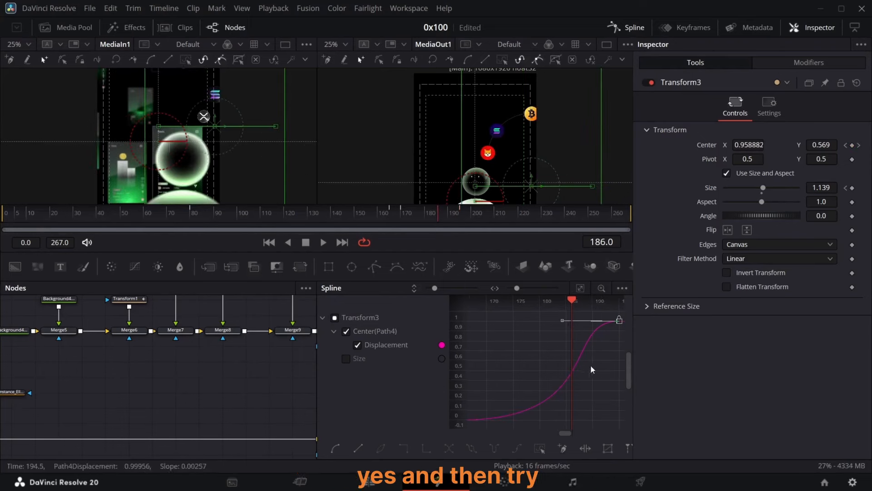
drag(563, 320, 526, 323)
drag(416, 218, 431, 220)
drag(541, 323, 529, 322)
drag(440, 218, 444, 220)
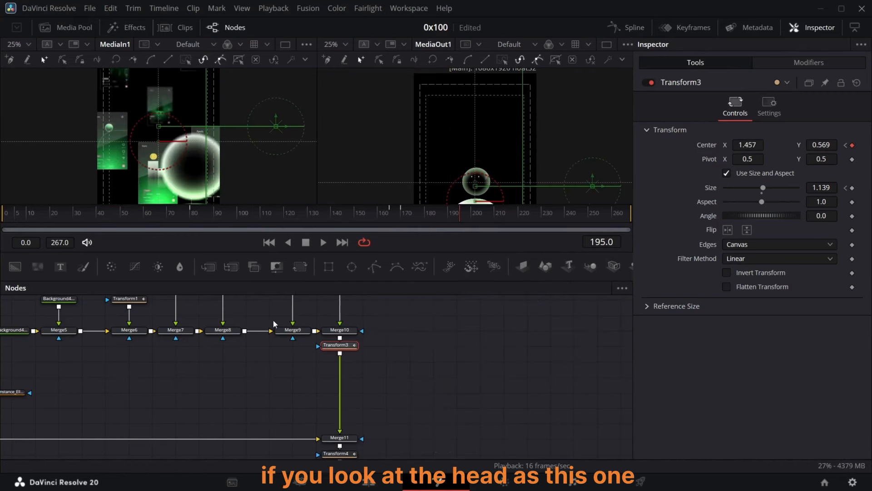
Step: Keyframe Transform5's Center at frame 170 and set its Center X to 0.271 at frame 195
scroll(262, 330, left, 12)
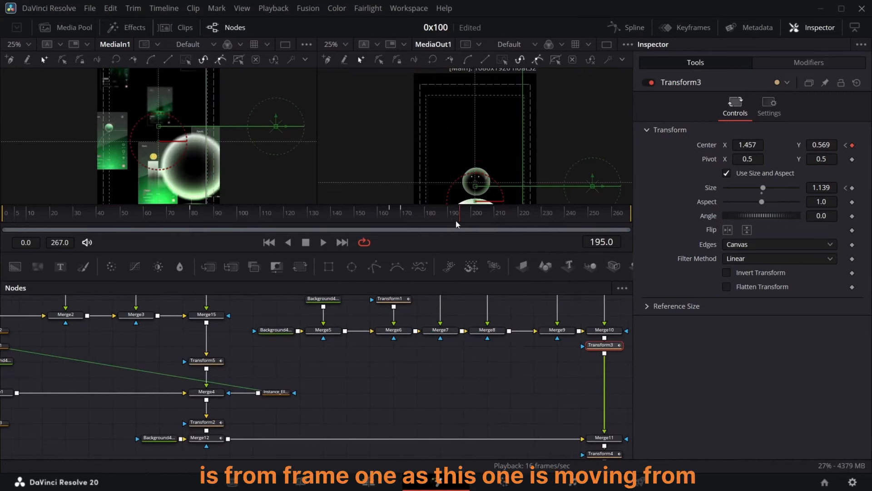
mouse_move(456, 220)
mouse_down()
mouse_move(389, 214)
mouse_move(449, 218)
mouse_up()
scroll(235, 358, left, 3)
click(270, 362)
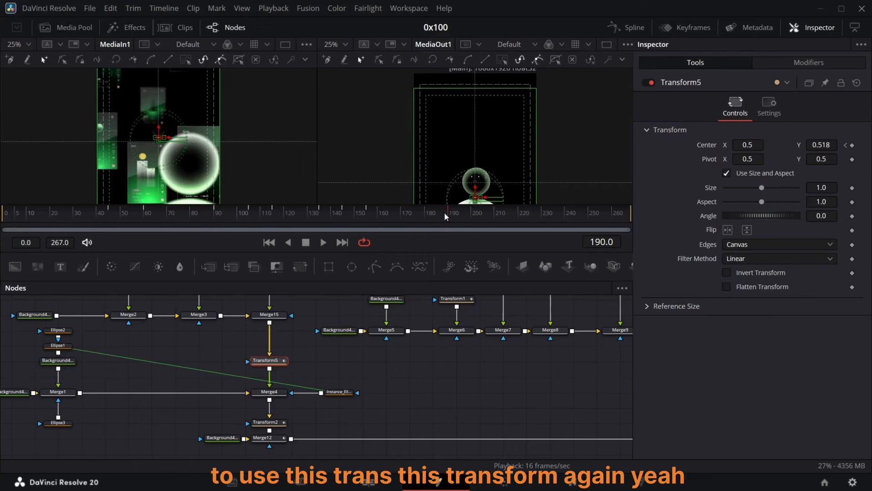
click(404, 220)
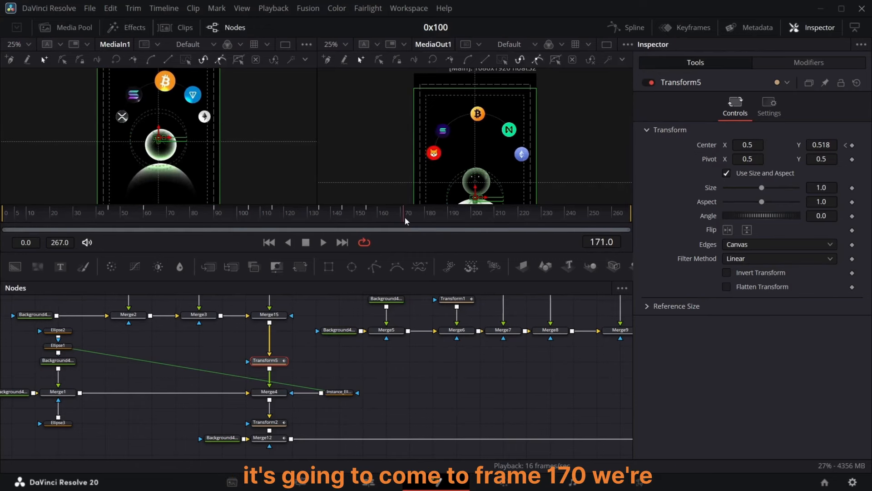
click(853, 145)
drag(405, 218, 459, 225)
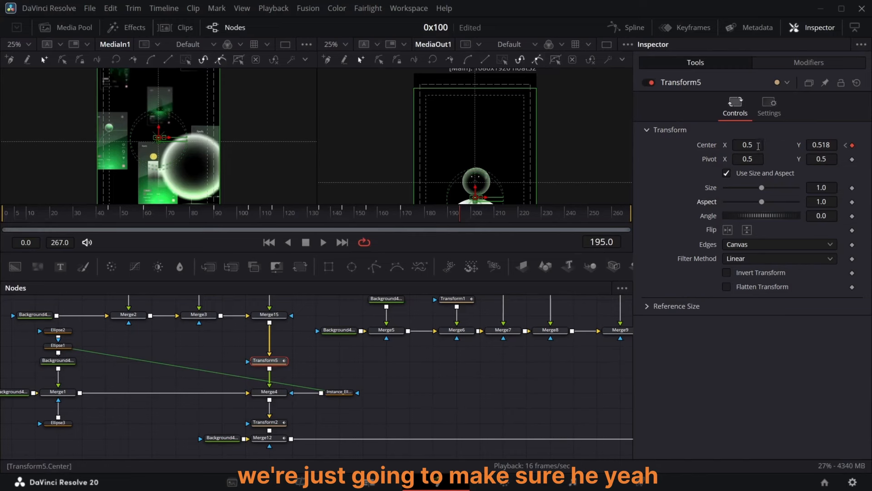
drag(759, 146, 654, 145)
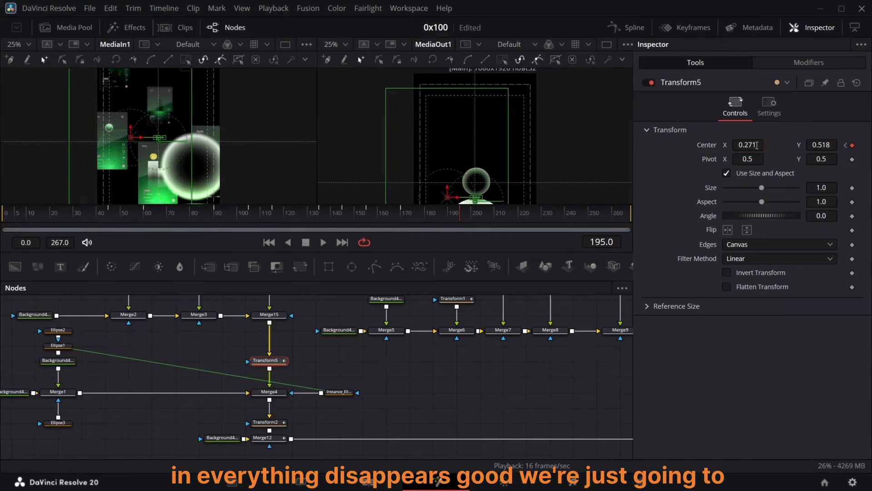
Step: Review Transform5's Center displacement curve in the Spline editor and scrub through the head movement
click(630, 28)
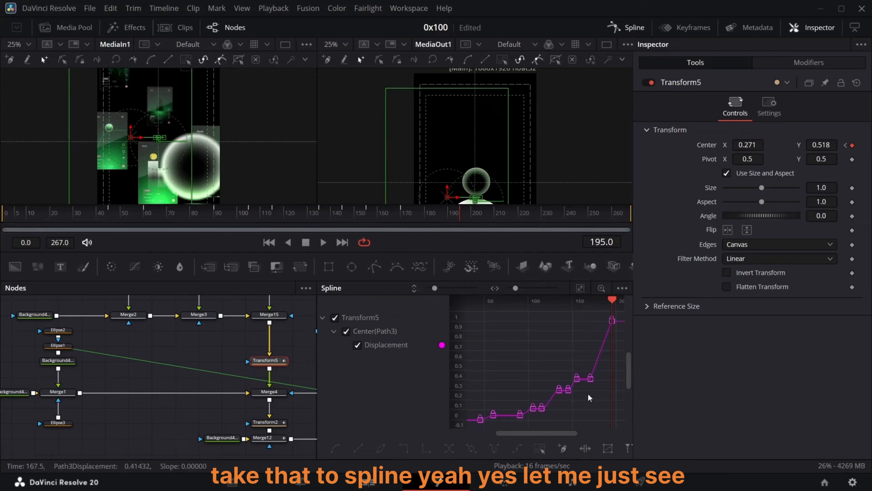
drag(588, 394, 629, 312)
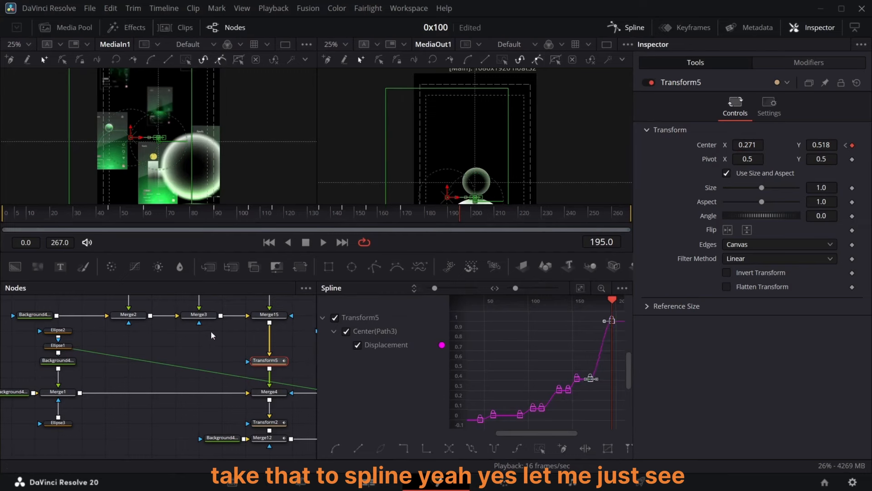
click(198, 347)
drag(415, 218, 449, 224)
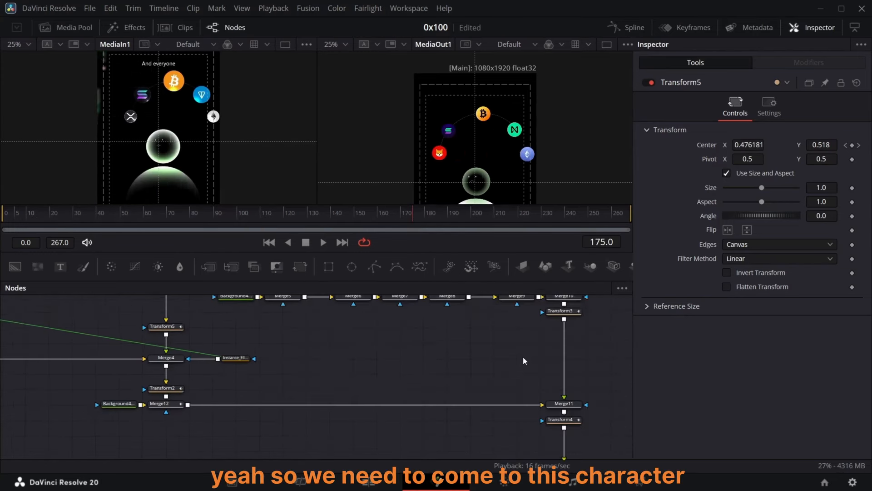
scroll(210, 393, down, 2)
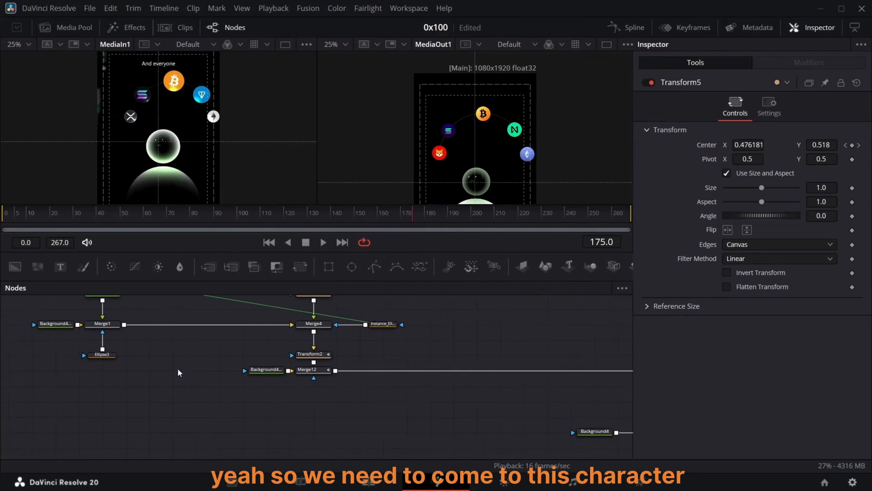
scroll(212, 352, up, 3)
Step: Insert a new Transform node after Transform2 in the ground ellipse branch
click(326, 401)
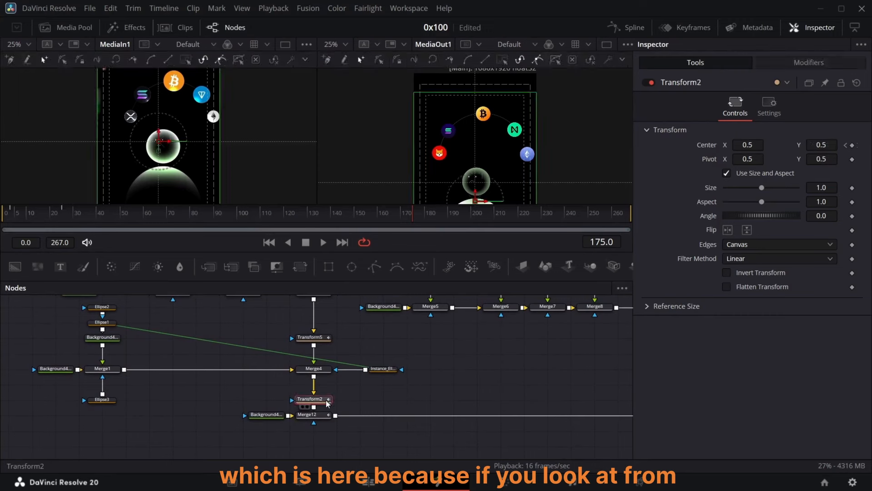
drag(327, 403, 326, 388)
drag(418, 212, 448, 225)
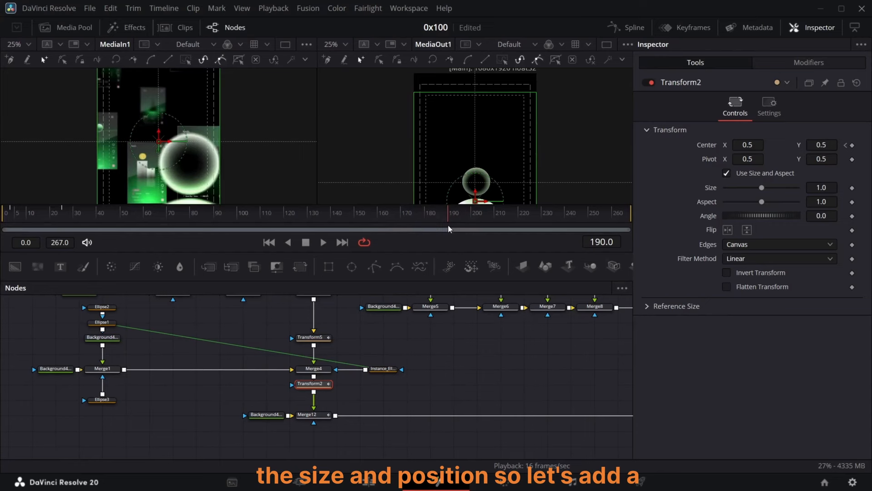
click(300, 267)
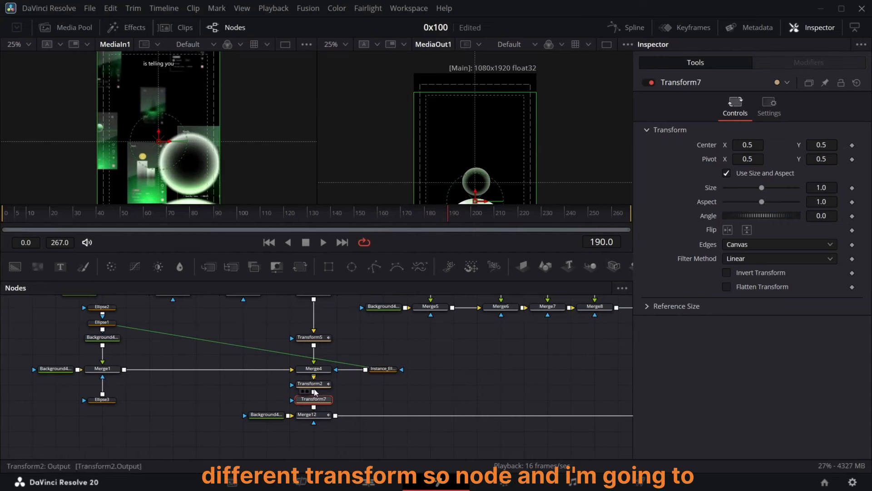
Step: Keyframe the new transform's Center and Size at frame 165
drag(437, 219, 391, 214)
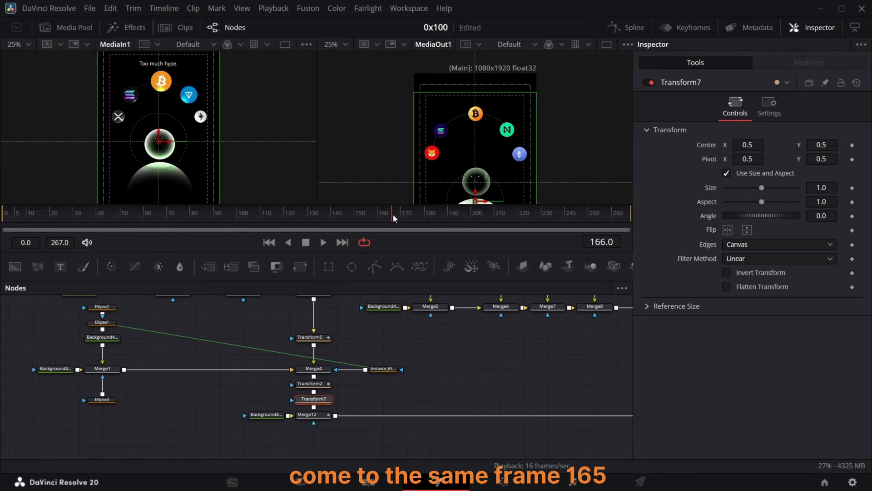
click(853, 145)
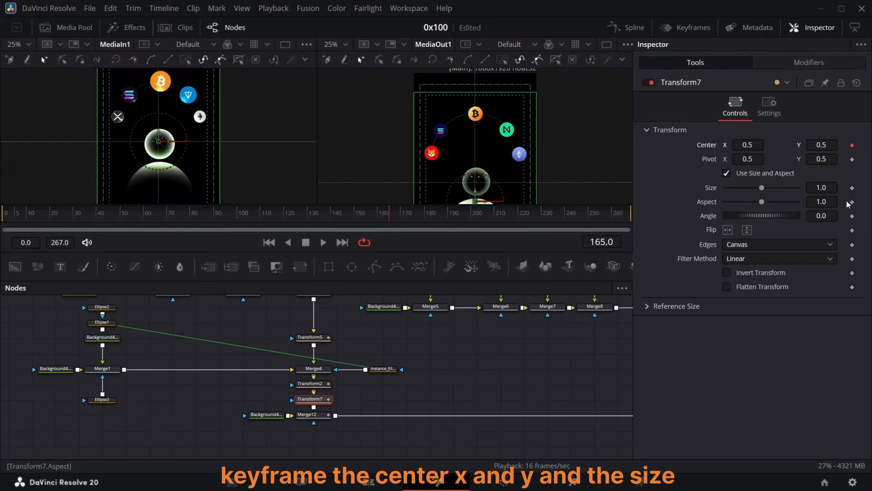
click(853, 187)
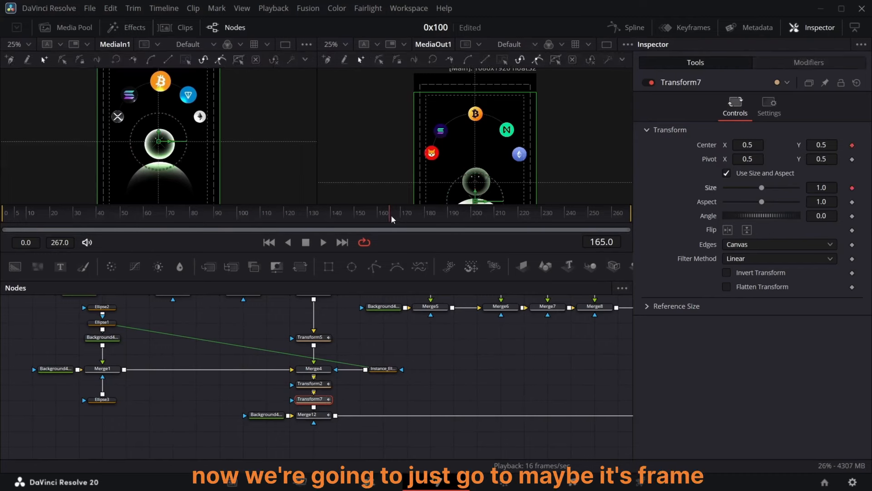
Step: At frame 200, keyframe Center and Size and set Size to 2.412
drag(391, 215, 471, 222)
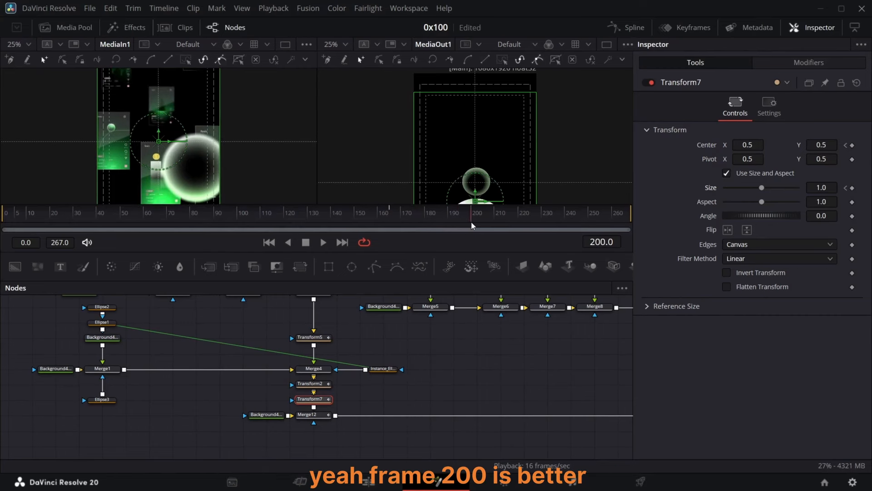
click(852, 188)
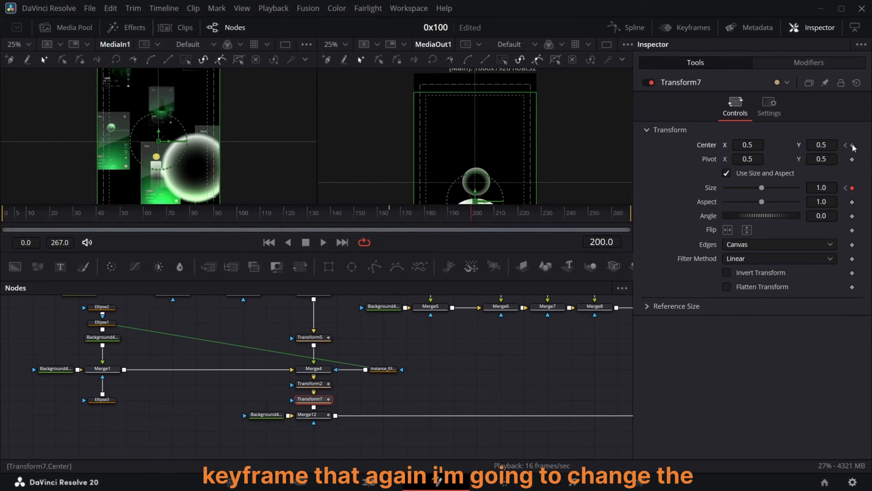
click(853, 145)
click(831, 187)
text(2)
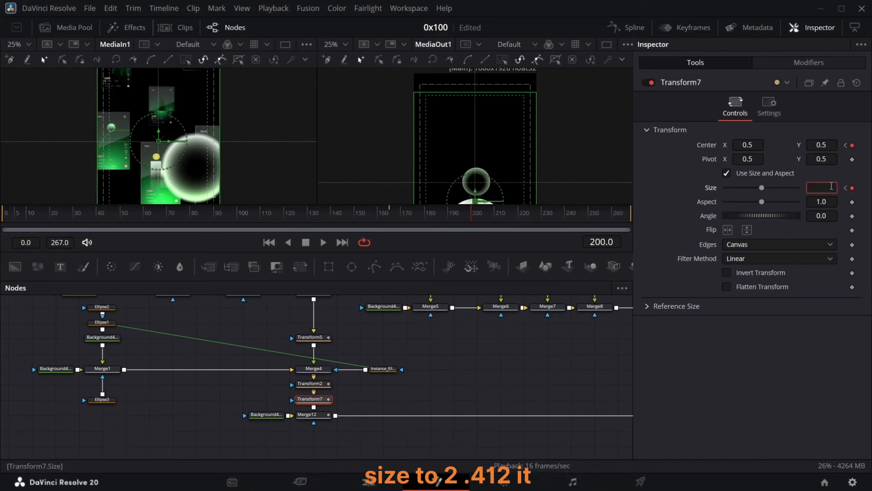
text(.412)
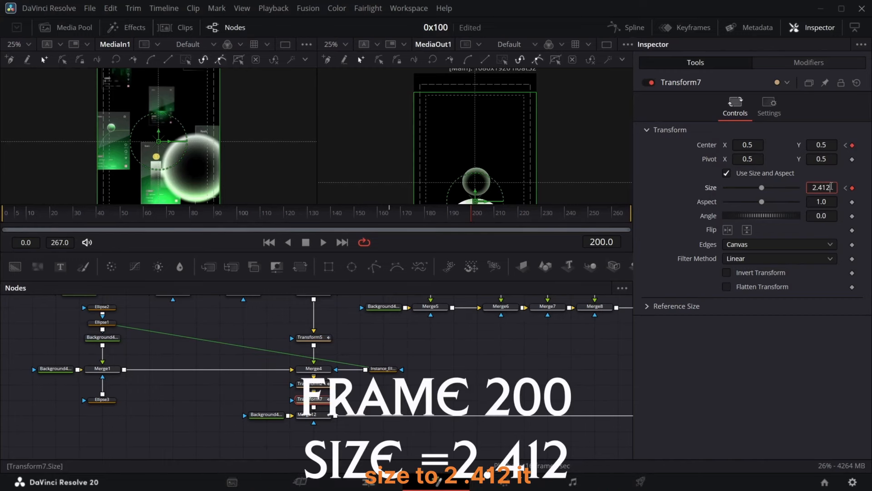
key(Return)
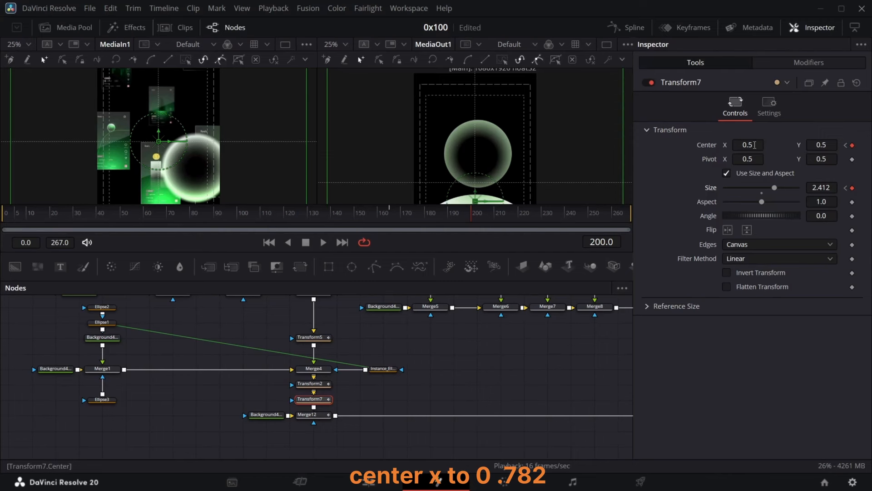
Step: Set the transform's Center to X 0.782 and Y 0.259 at frame 200
click(750, 145)
text(0.782)
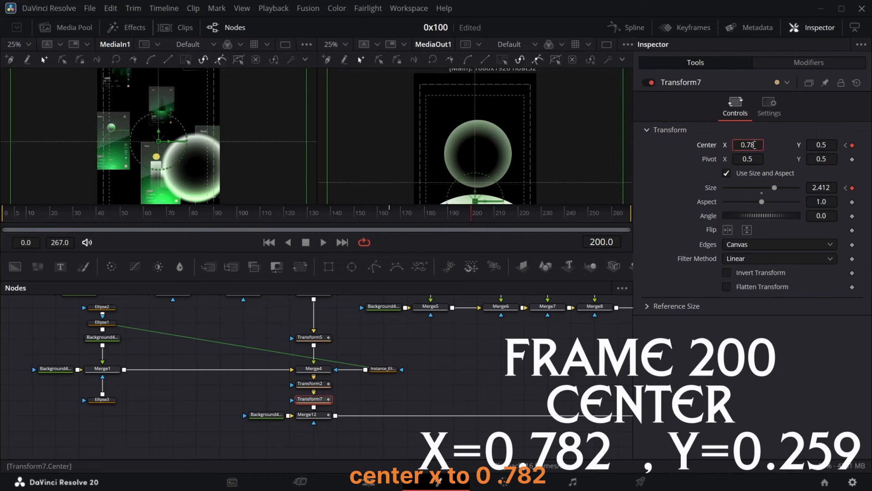
click(829, 144)
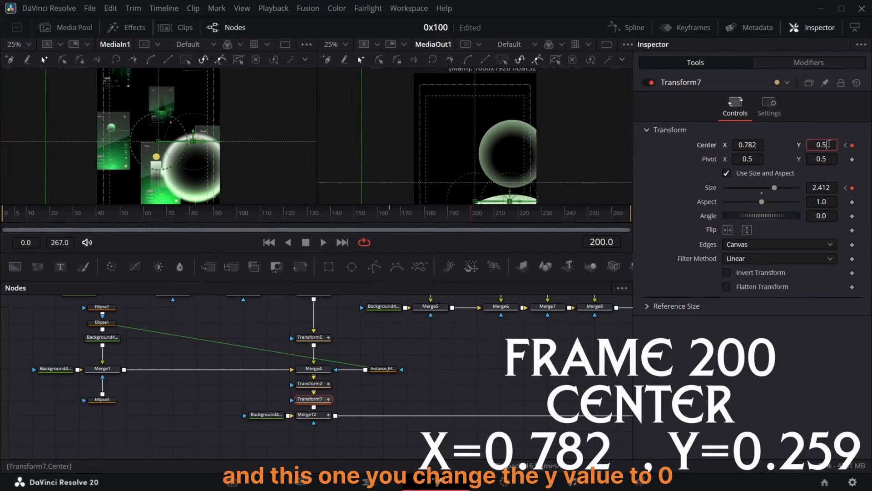
text(0.259)
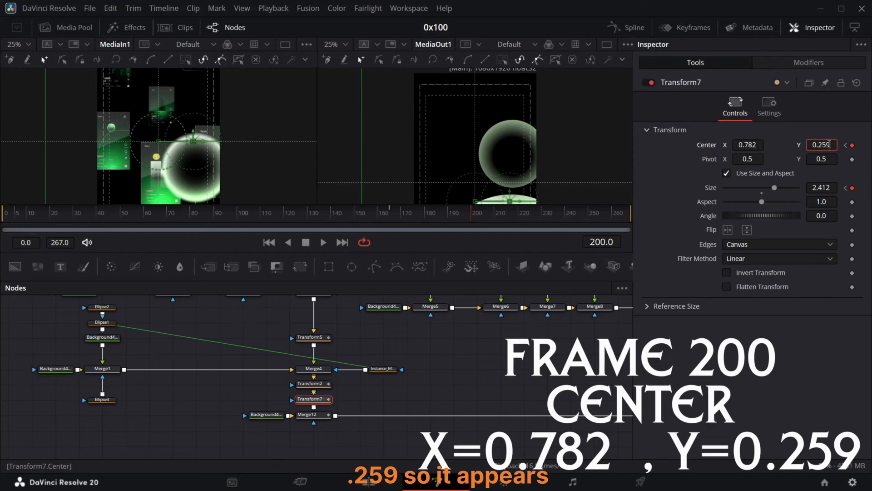
key(Return)
Step: Increase Ellipse3's Soft Edge to about 0.0677
scroll(559, 148, down, 6)
scroll(536, 132, up, 1)
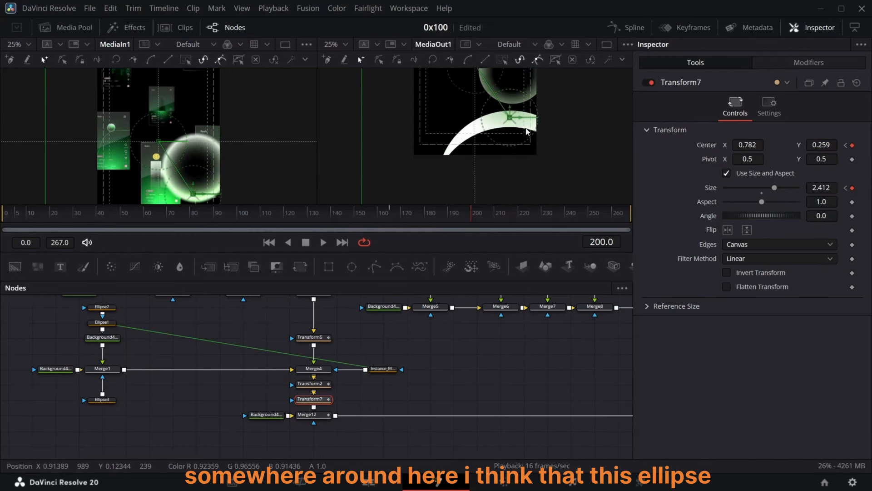
scroll(192, 146, down, 3)
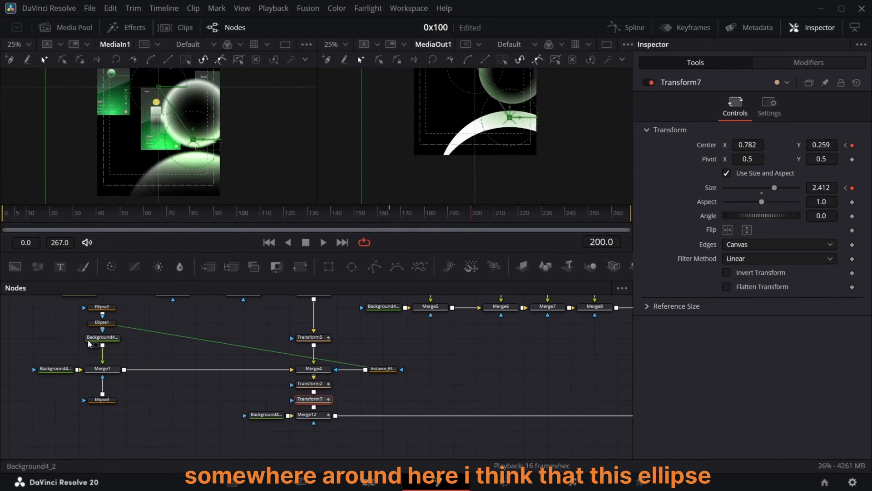
click(101, 400)
drag(726, 174, 750, 183)
click(437, 370)
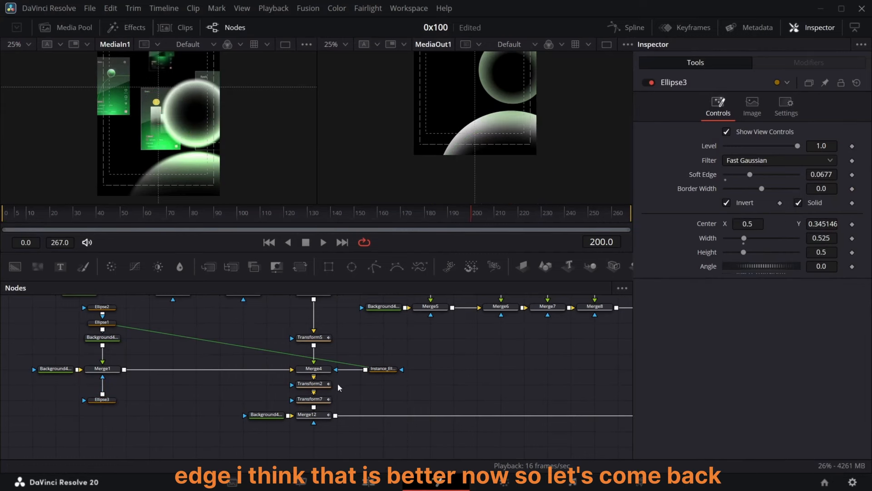
Step: Review Transform7's Center and Size curves in the Spline editor and play the animation from the start
click(310, 399)
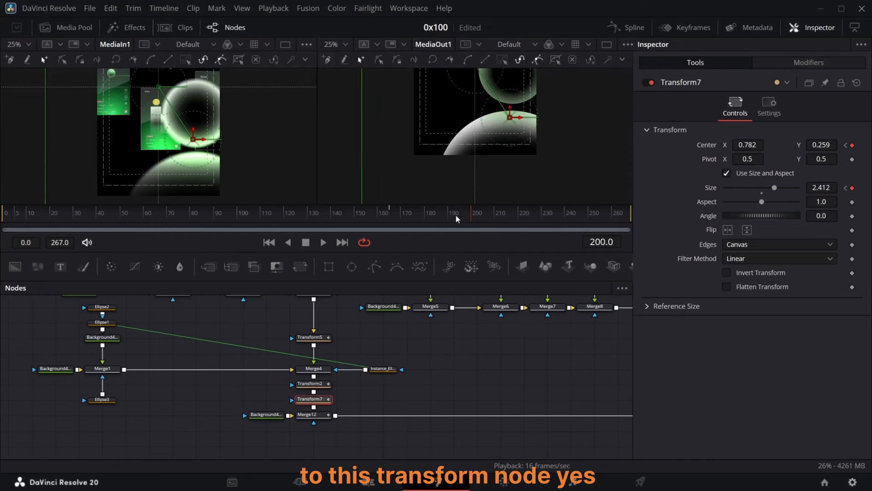
drag(456, 215, 471, 240)
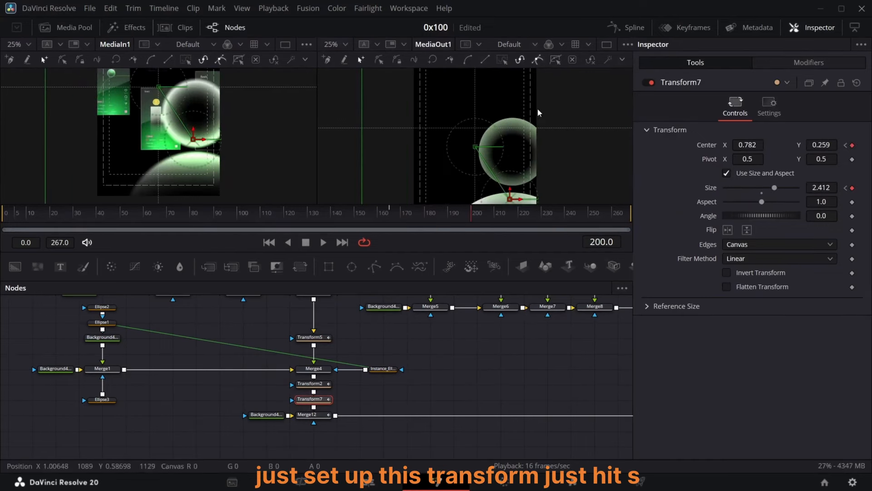
click(628, 28)
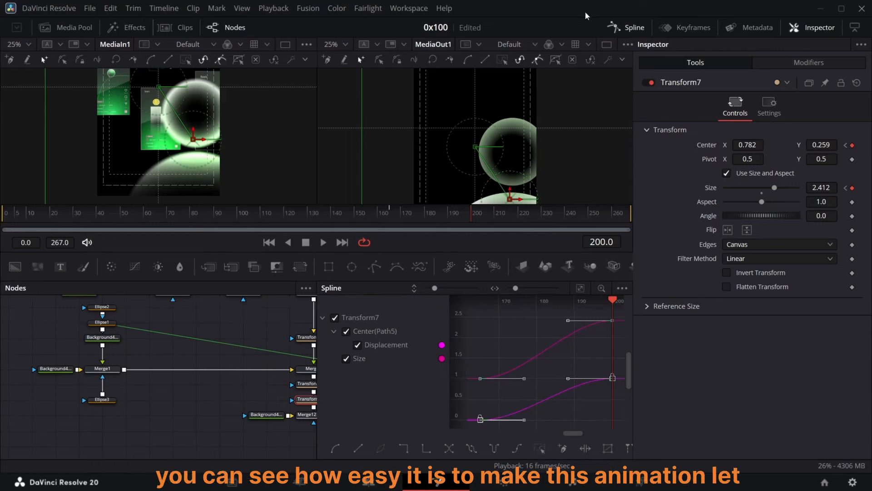
click(617, 28)
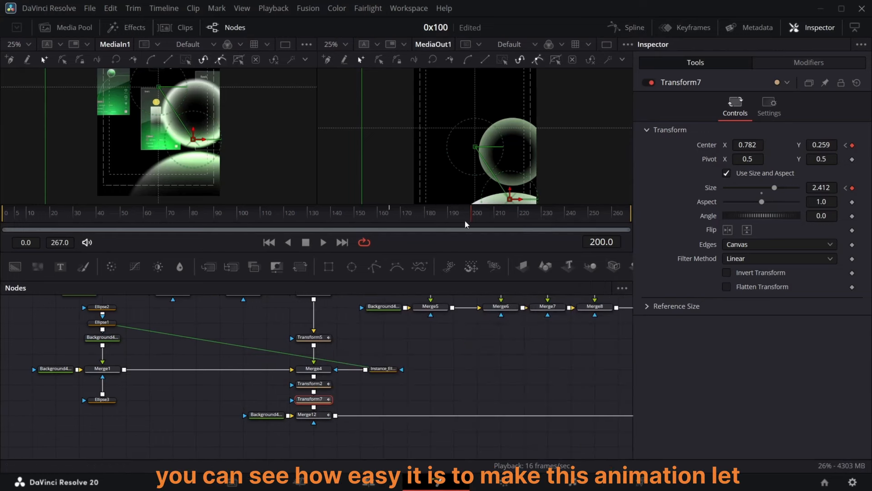
drag(471, 216, 1, 237)
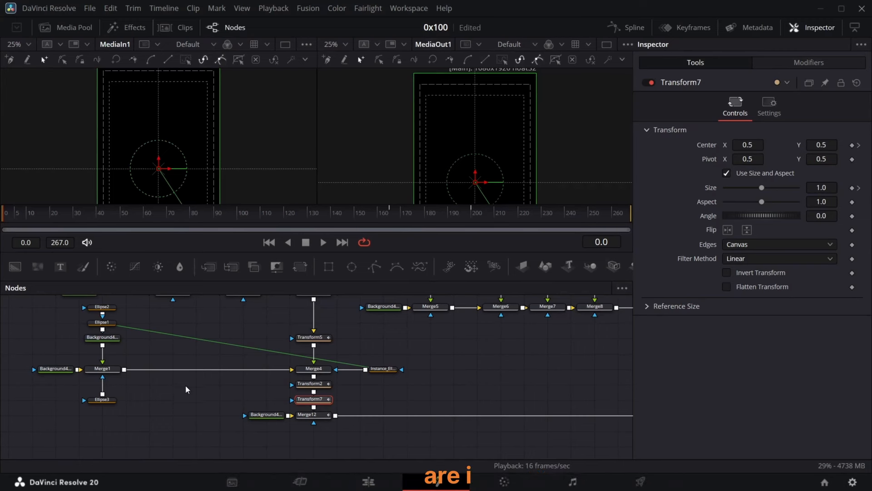
key(space)
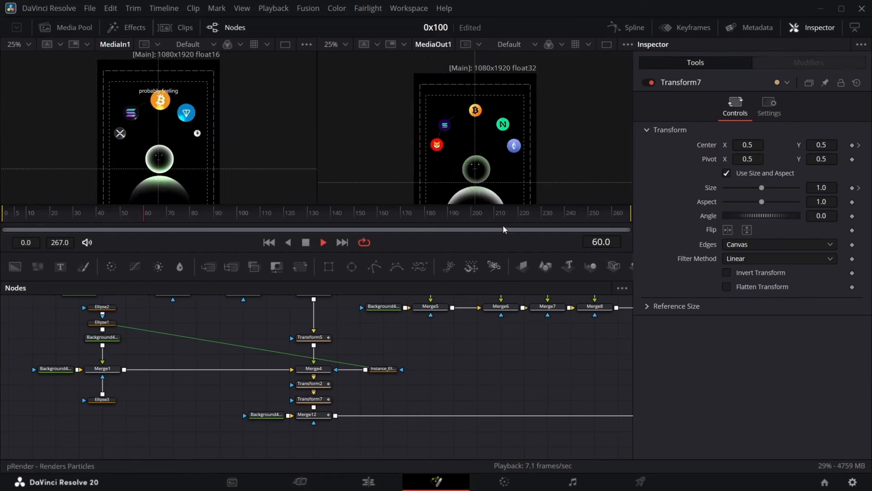
Step: Fit the output viewer and widen Ellipse3 to a width of 0.619
click(345, 45)
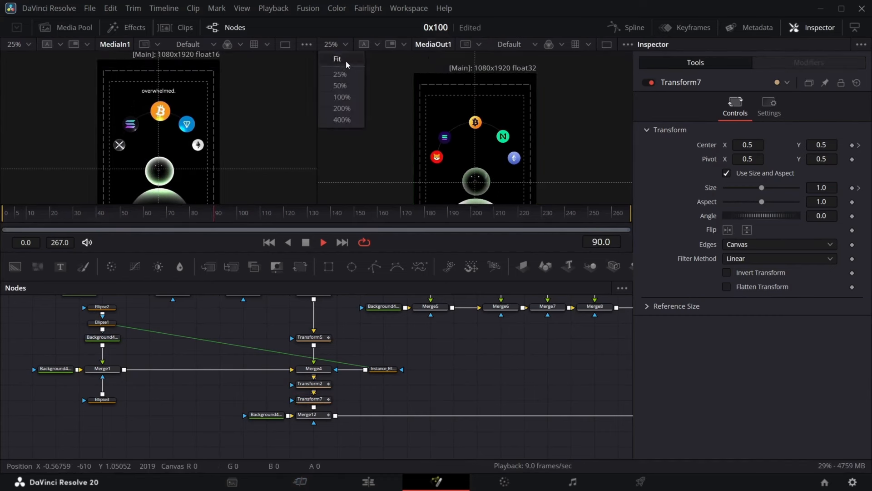
click(344, 60)
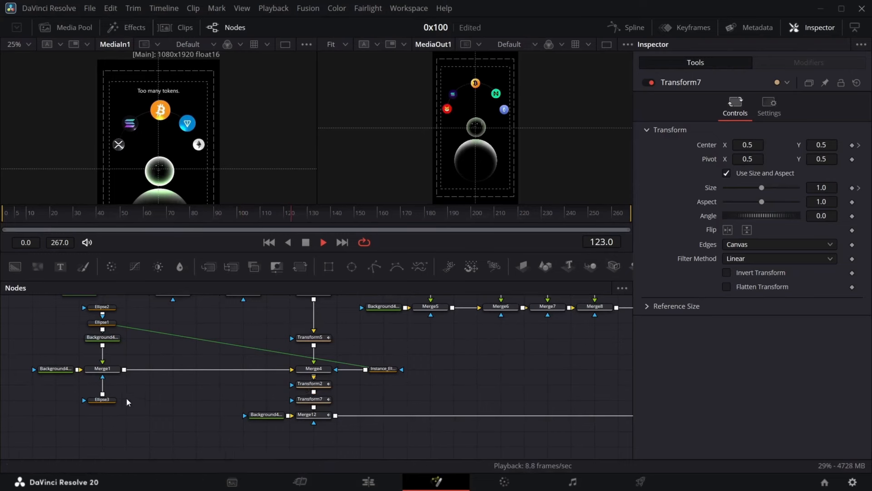
click(108, 404)
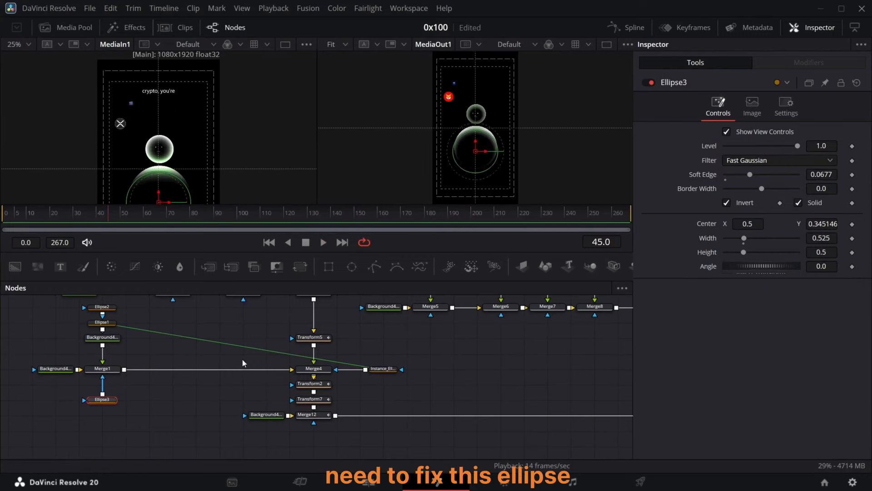
drag(821, 242, 864, 242)
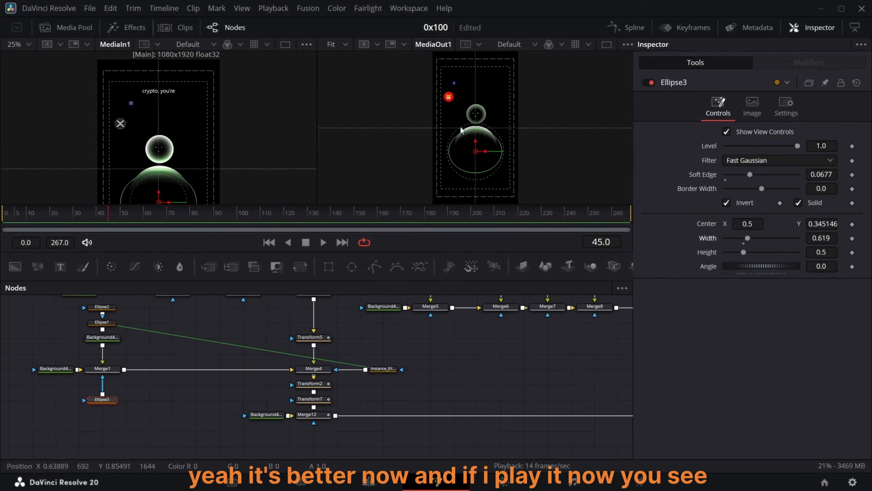
Step: Play the animation from the start to check the ellipse
scroll(461, 132, up, 1)
key(Home)
key(space)
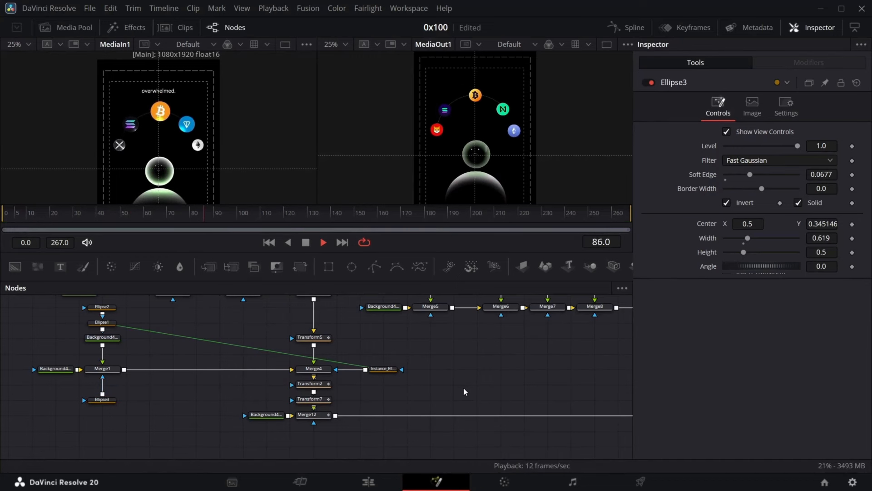
key(space)
Step: Try sliding Transform2's Center X to 0.015 at frame 235 and retiming its last keyframe in the Spline editor
click(310, 384)
drag(495, 214, 556, 233)
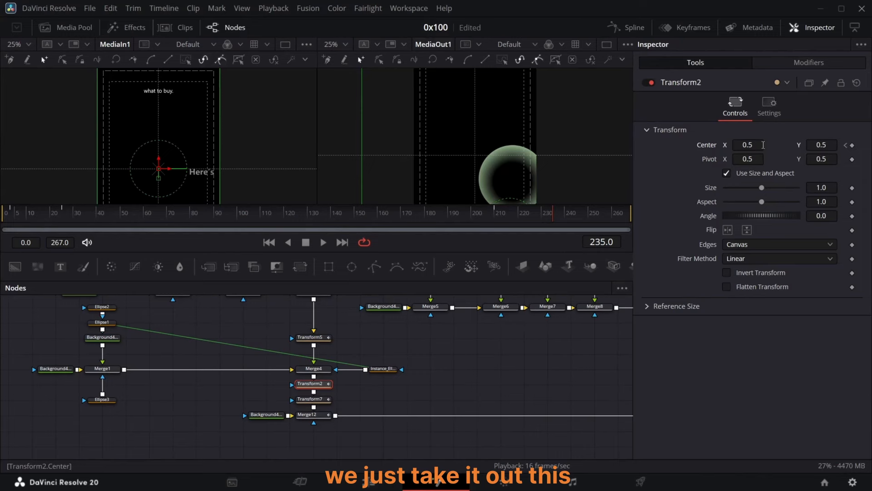
drag(756, 144, 704, 145)
click(634, 27)
click(581, 287)
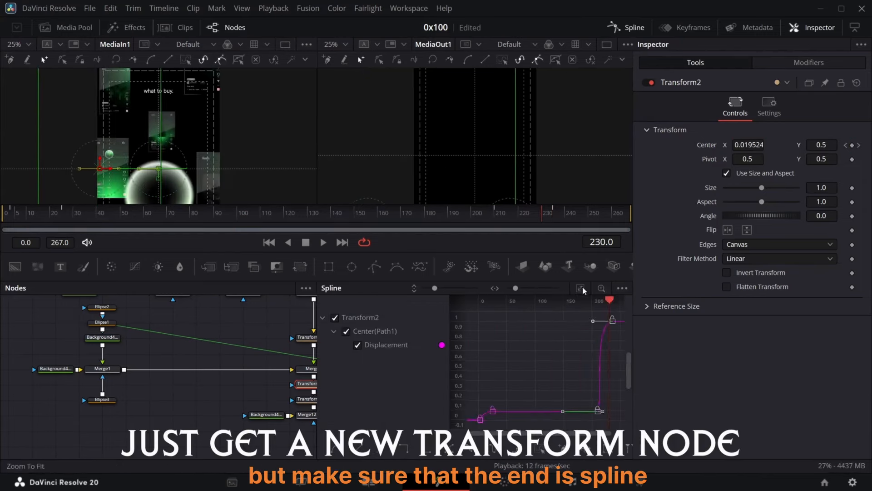
click(583, 288)
drag(593, 321, 608, 321)
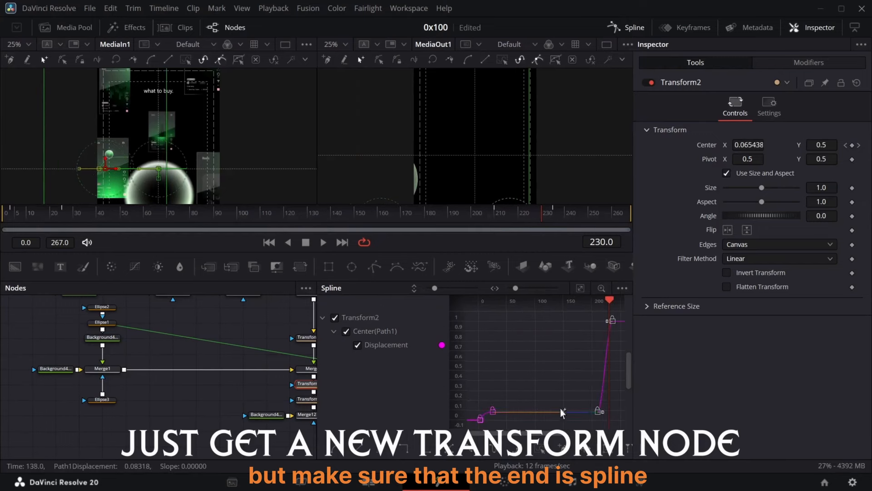
click(630, 27)
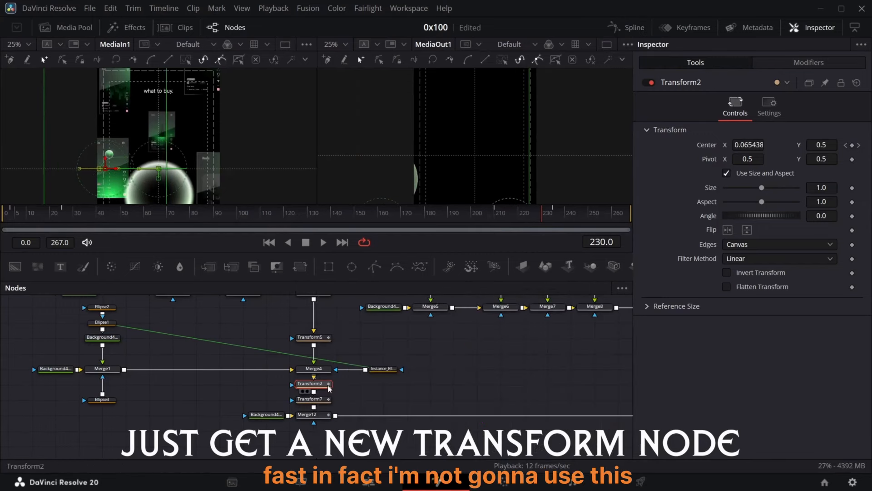
click(632, 26)
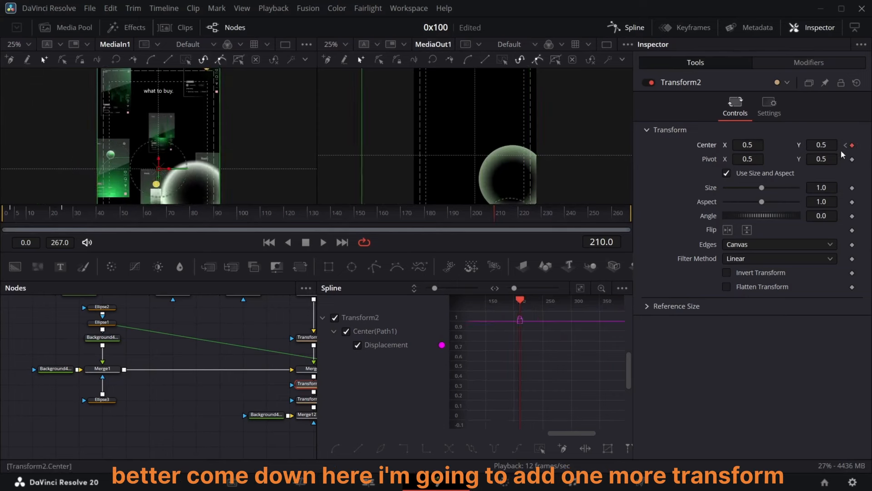
click(629, 27)
Step: Add another Transform node below Transform7 and keyframe its Center at frame 210
drag(245, 409, 323, 446)
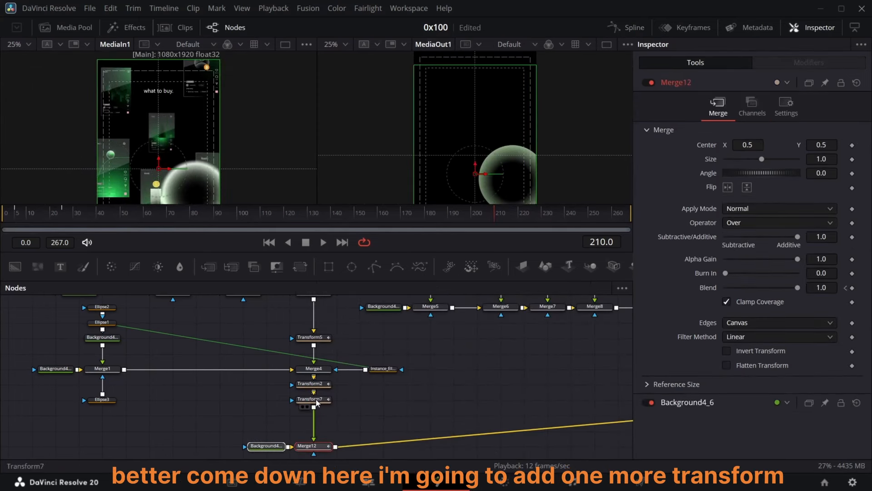
click(301, 268)
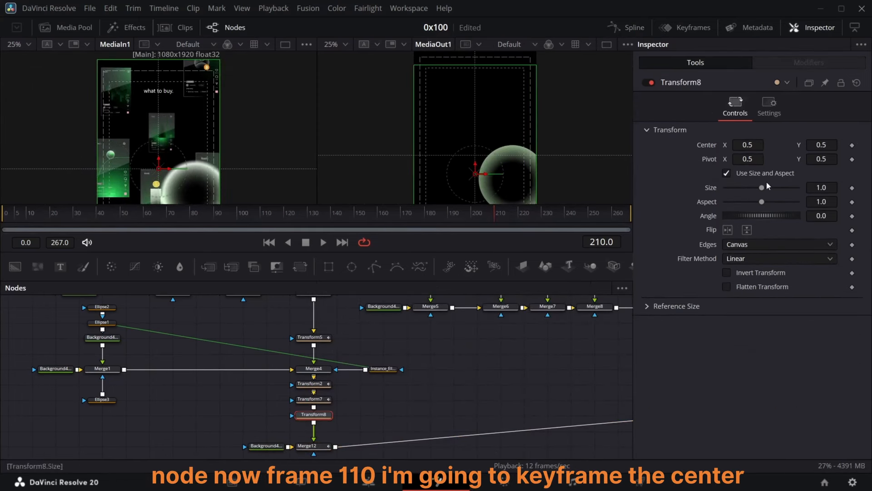
click(852, 145)
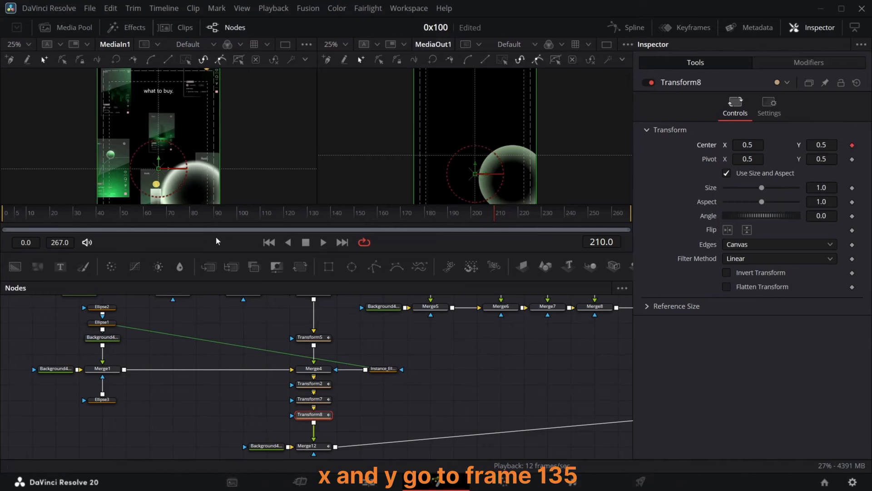
Step: At frame 235, slide Transform8's Center X to -0.586 and open its curve in the Spline editor
drag(495, 220, 554, 230)
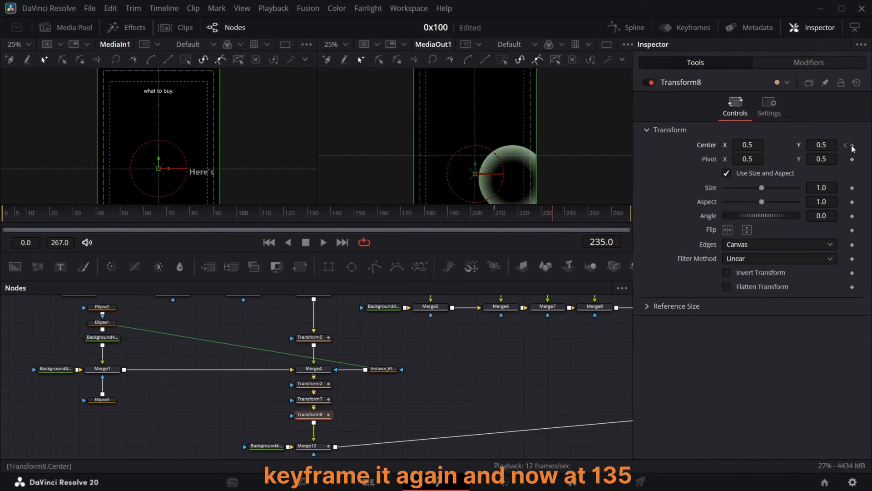
drag(753, 145, 709, 145)
click(625, 28)
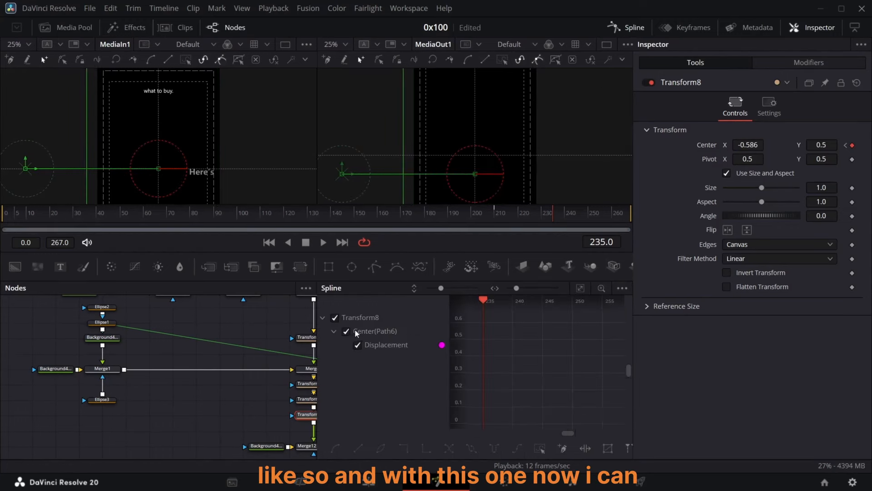
click(541, 448)
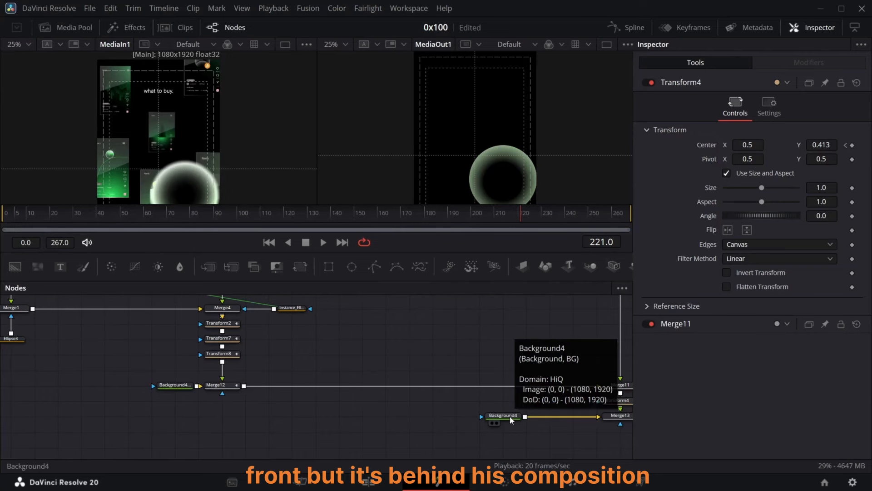
Step: Clear space in the node graph and add Screenshot #4.PNG from the Media Pool as a new media node
drag(196, 399, 116, 416)
drag(38, 409, 336, 404)
drag(398, 416, 205, 434)
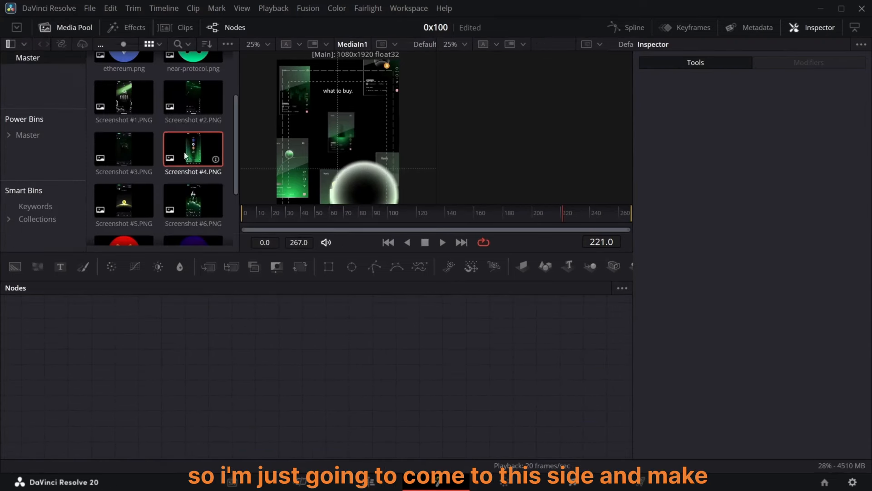
drag(193, 149, 299, 335)
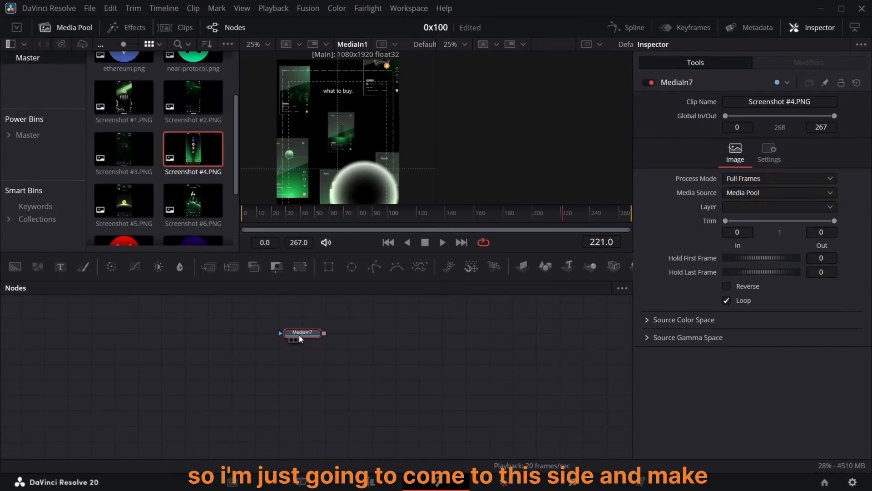
Step: Add a Rectangle mask about 0.945 wide and 0.618 high and connect it to the MediaIn7 screenshot
mouse_move(300, 267)
mouse_down()
mouse_move(304, 287)
mouse_move(300, 275)
mouse_up()
drag(318, 317, 303, 318)
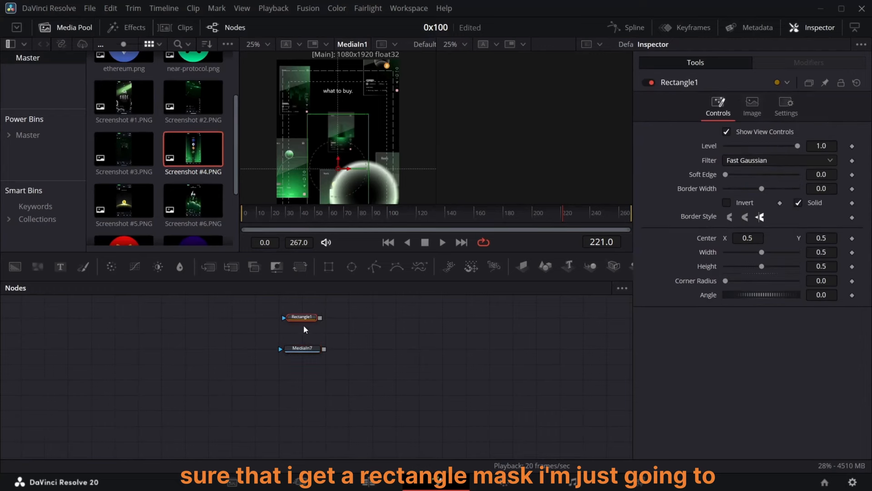
click(296, 355)
drag(568, 136, 598, 136)
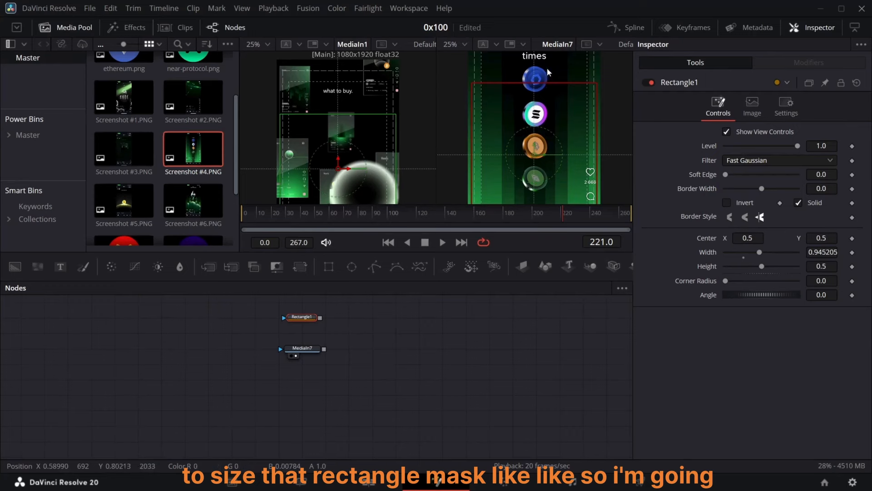
drag(549, 79, 549, 63)
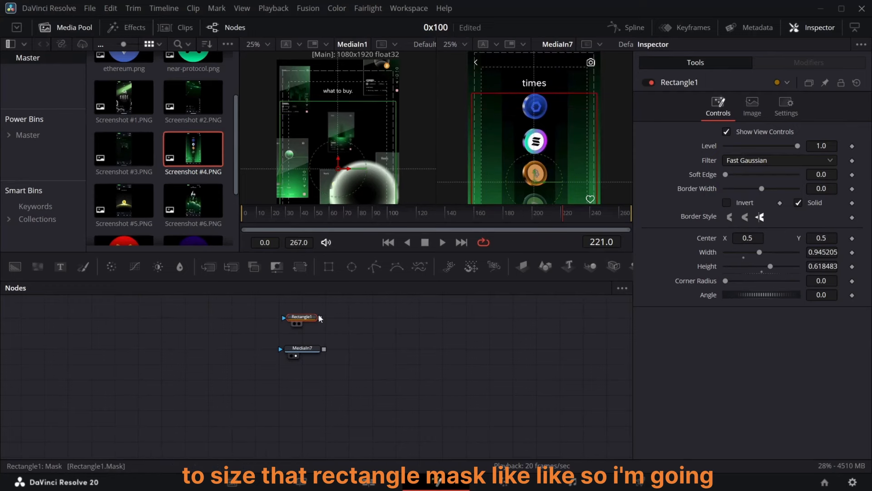
drag(320, 318, 318, 338)
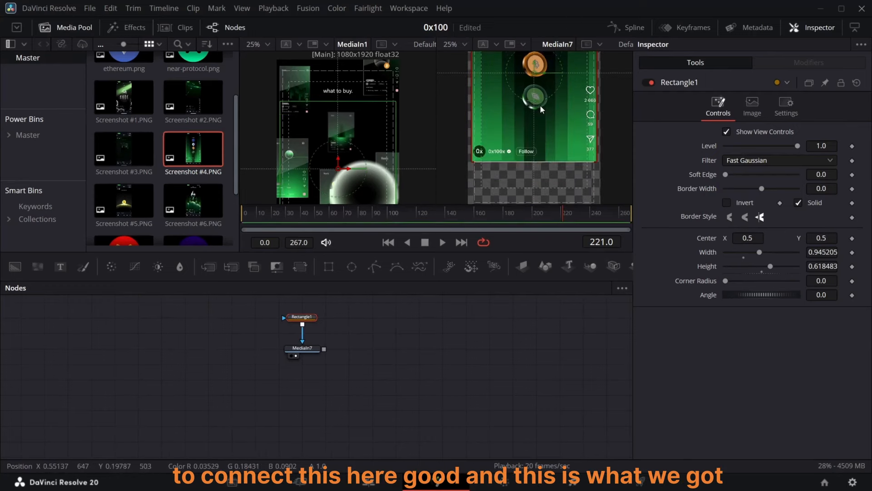
click(318, 352)
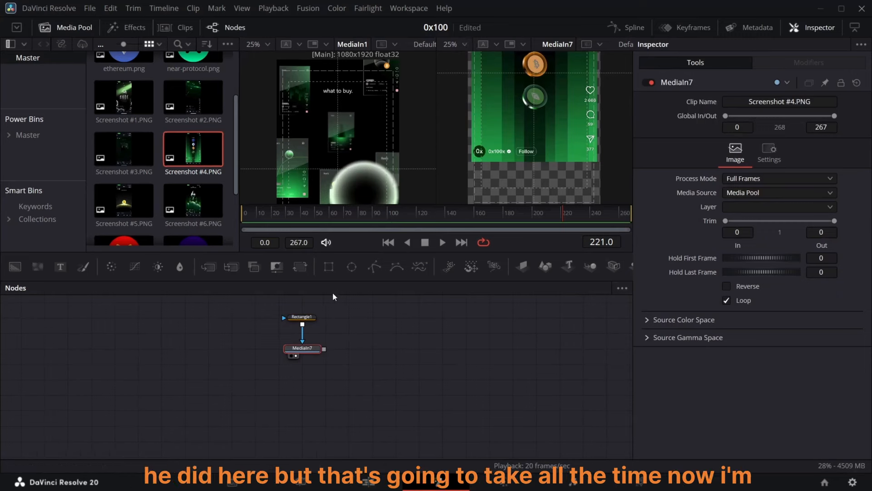
Step: Build a 3D setup with an image plane, camera, 3D merge and renderer feeding Merge14, and view it
click(523, 266)
click(591, 266)
click(614, 266)
drag(396, 364, 397, 433)
click(396, 433)
key(2)
Step: Set Camera3D1's Z translation to about 8.52
click(349, 325)
click(752, 106)
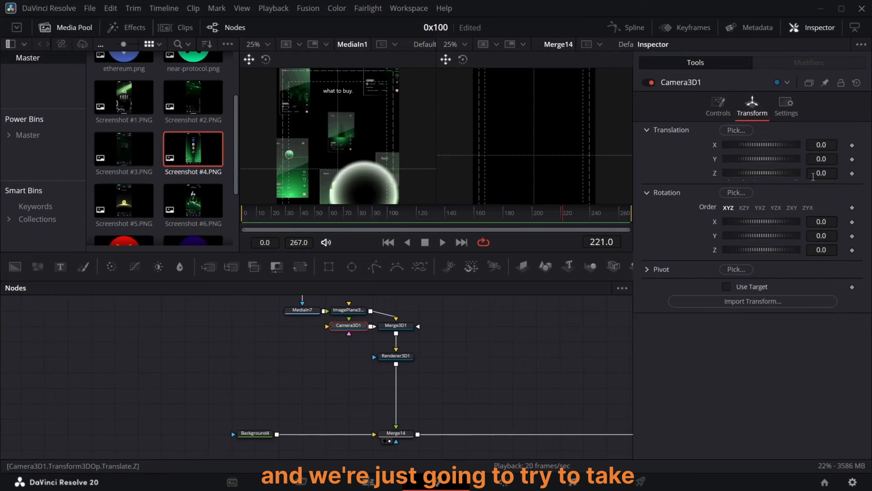
mouse_move(814, 176)
mouse_down()
mouse_move(869, 176)
mouse_move(816, 176)
mouse_up()
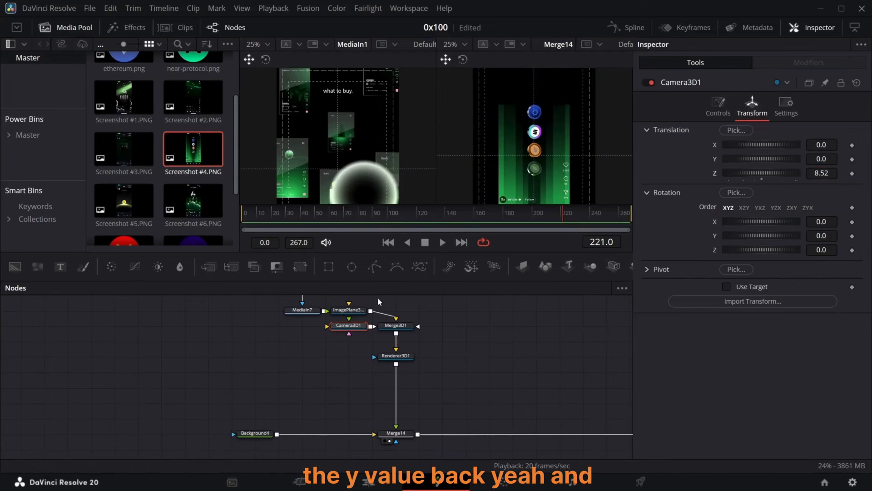
Step: Position ImagePlane3D2 at about X -0.432, Y 0.24 and Z -4.15
click(348, 310)
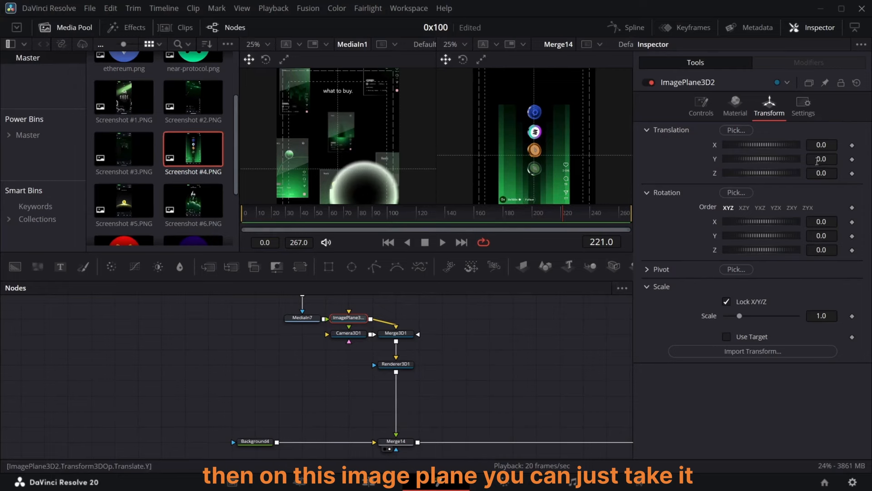
drag(818, 173, 821, 173)
drag(821, 173, 772, 174)
drag(818, 159, 821, 159)
drag(818, 145, 815, 145)
drag(815, 145, 813, 145)
Step: Duplicate the rectangle, media and image plane branch and load Screenshot #2.PNG into the copy
scroll(193, 172, up, 1)
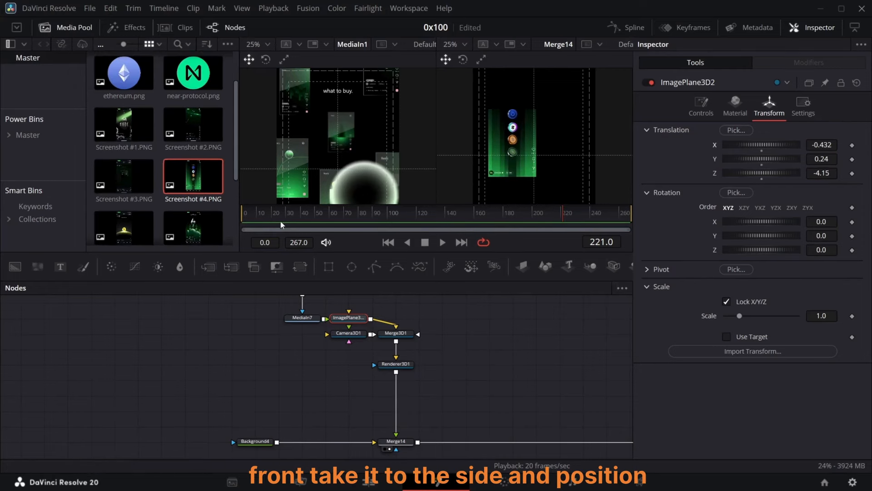
drag(400, 337, 257, 362)
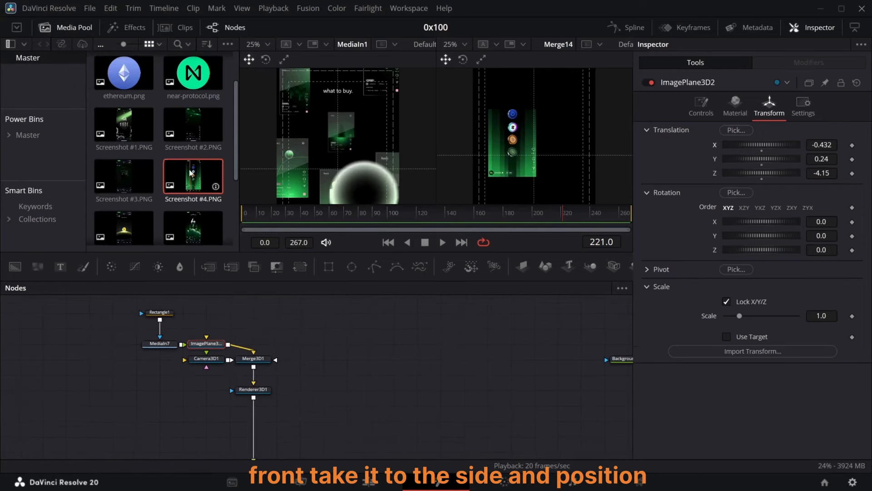
click(160, 312)
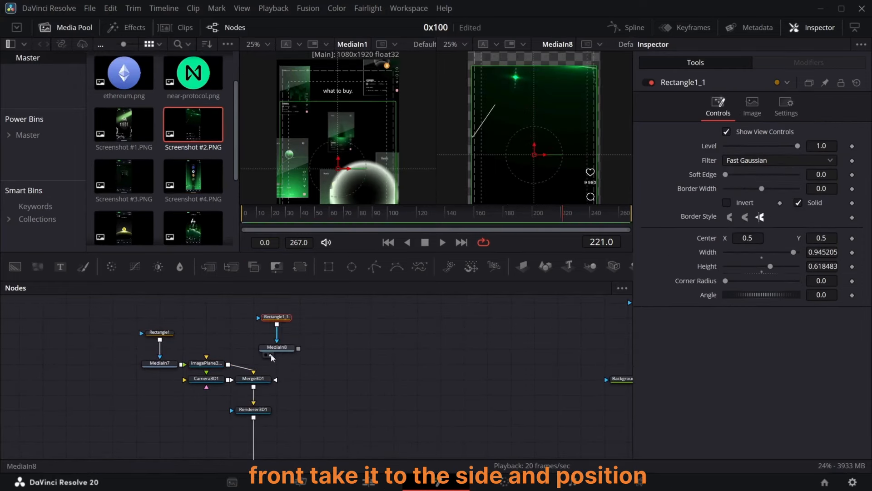
click(300, 332)
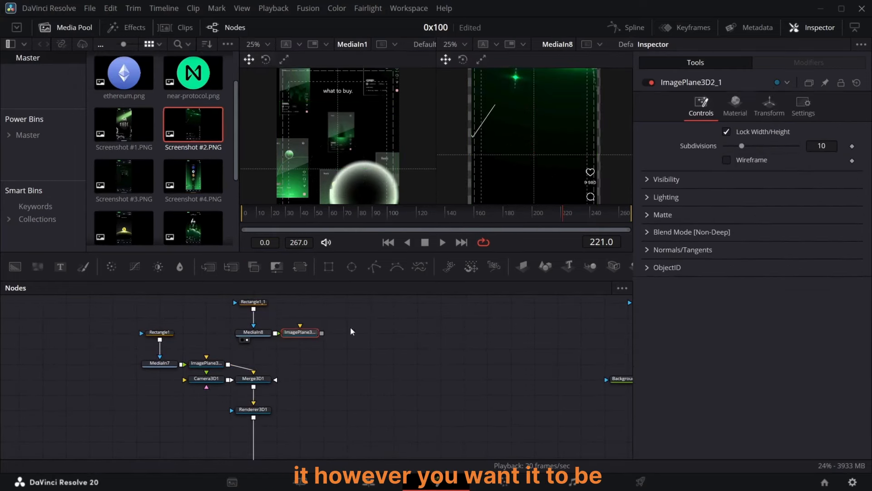
drag(124, 125, 370, 317)
Step: Copy and paste another duplicate of the rectangle, media and image plane branch
click(356, 302)
key(ctrl+v)
click(300, 347)
key(ctrl+c)
click(371, 333)
key(ctrl+v)
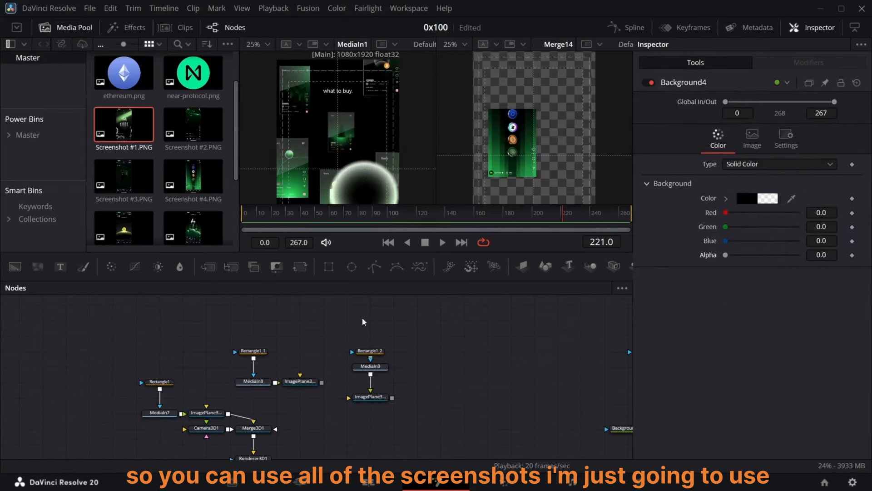
Step: Connect the first duplicated image plane to Merge3D1 and offset its X, Y and Z translation
drag(321, 383, 256, 428)
click(769, 113)
drag(822, 145, 836, 145)
drag(822, 159, 854, 159)
drag(822, 173, 761, 174)
drag(784, 145, 802, 159)
Step: Connect the second duplicated image plane to Merge3D1 and set its translation to about X -1.128, Y 1.733, Z -6.89
drag(392, 398, 255, 428)
click(369, 398)
click(769, 113)
drag(785, 144, 770, 145)
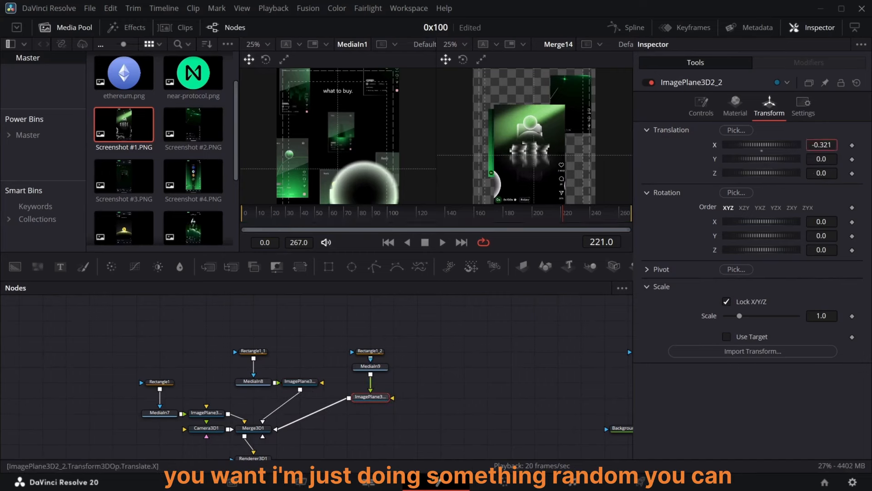
drag(817, 145, 854, 159)
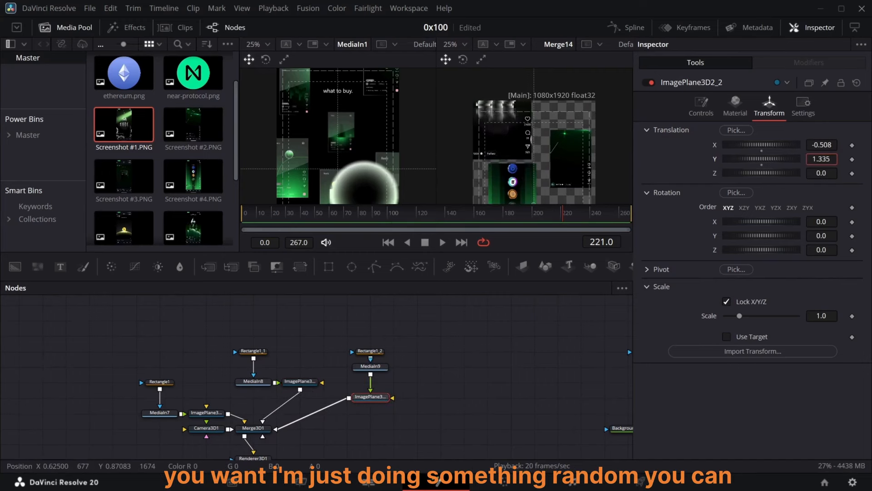
drag(815, 175, 773, 175)
drag(816, 145, 788, 145)
drag(816, 174, 800, 173)
drag(816, 145, 812, 144)
Step: Set Renderer3D1's renderer type to Hardware Renderer
scroll(357, 365, down, 1)
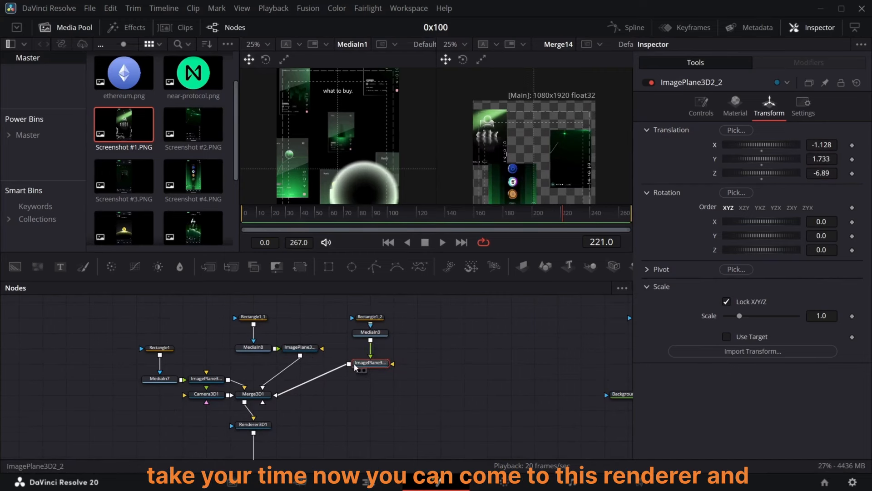
click(258, 424)
click(774, 207)
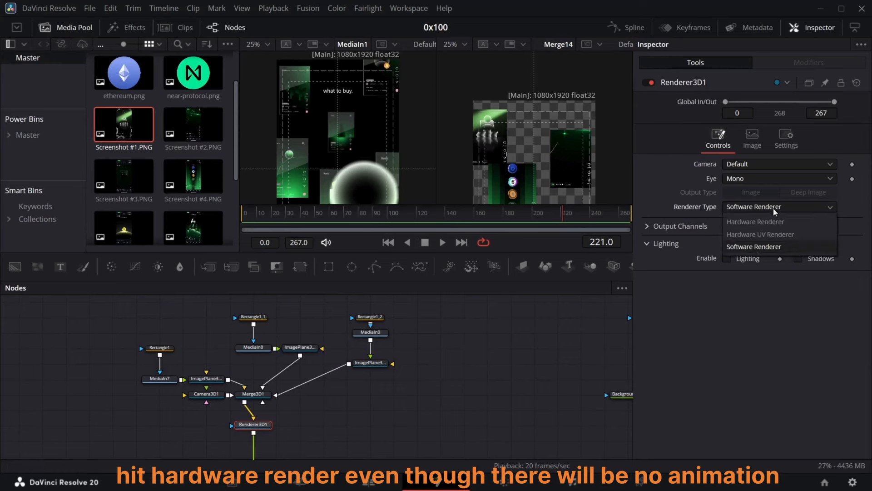
click(767, 225)
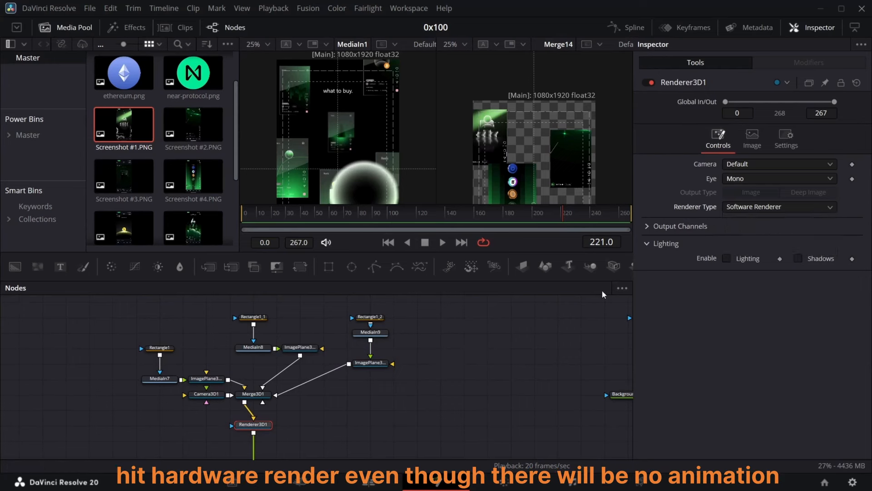
scroll(602, 294, down, 3)
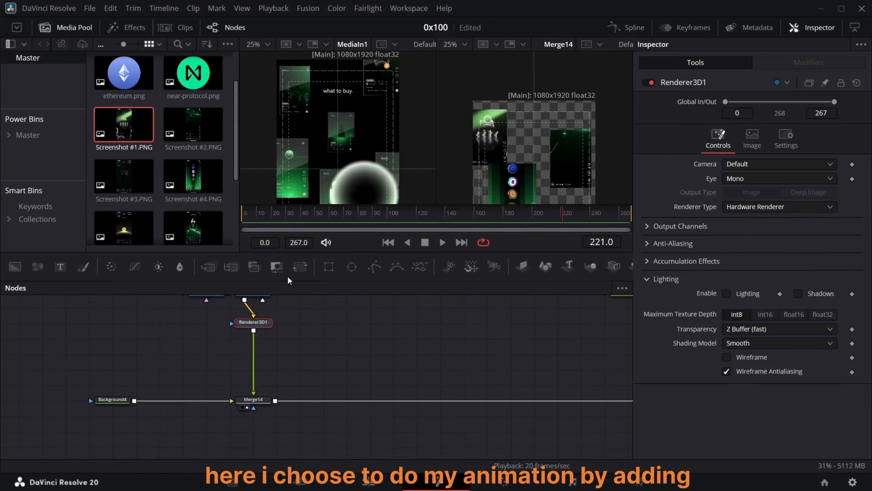
Step: Add Transform9 below the renderer and restore Background4's alpha to 1.0
click(300, 267)
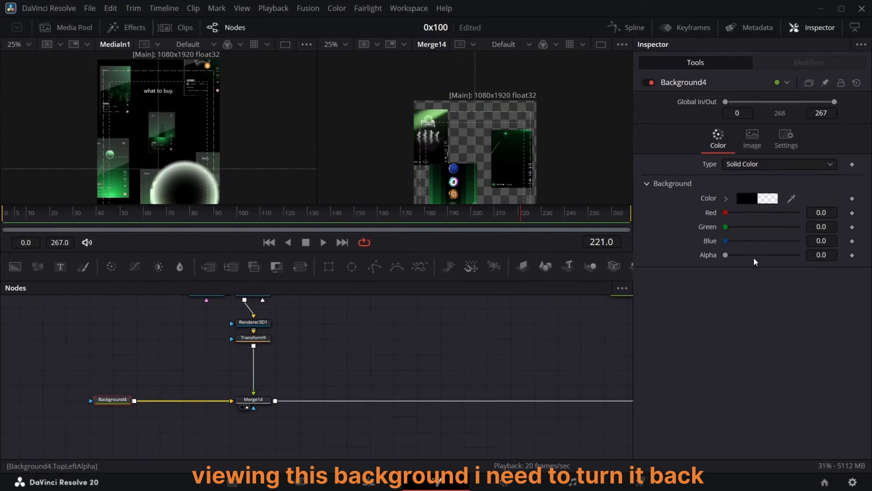
drag(725, 255, 799, 255)
scroll(508, 143, down, 3)
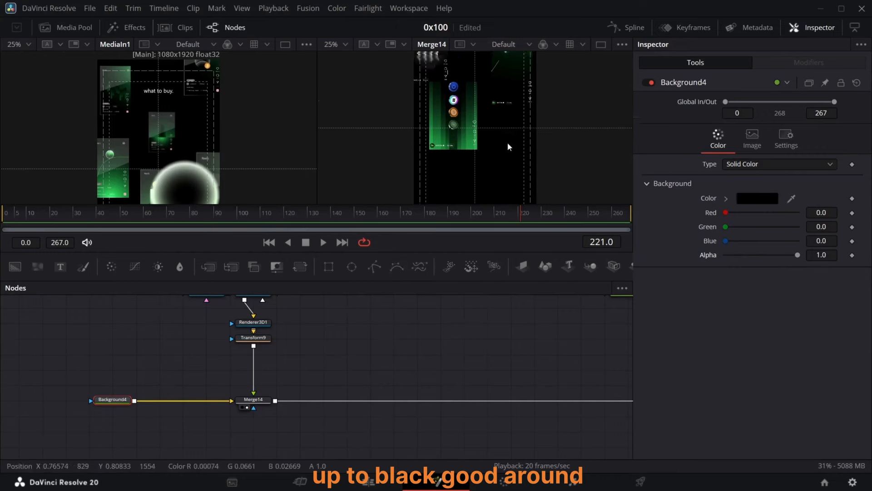
Step: Keyframe Transform9's Center at frame 174
click(415, 229)
key(Left)
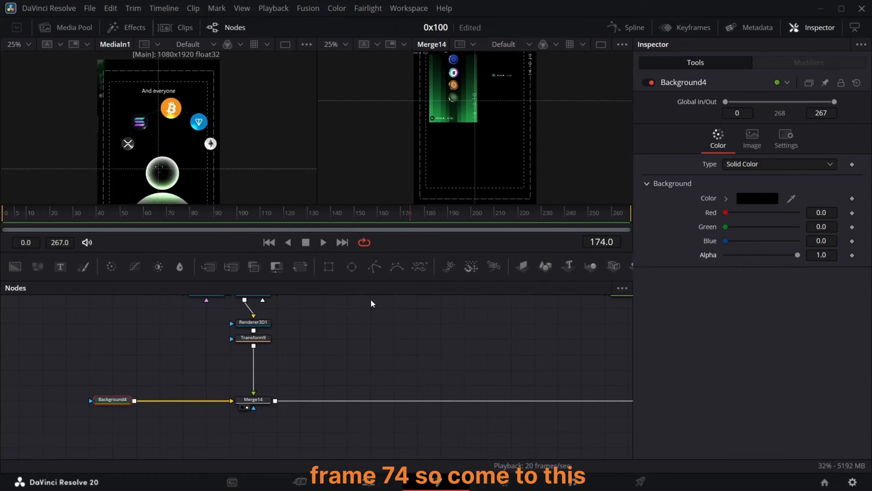
click(256, 338)
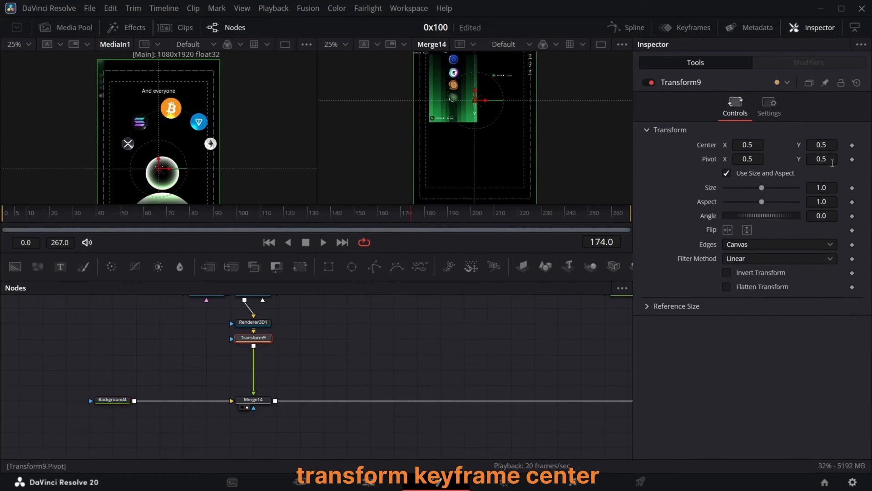
click(853, 145)
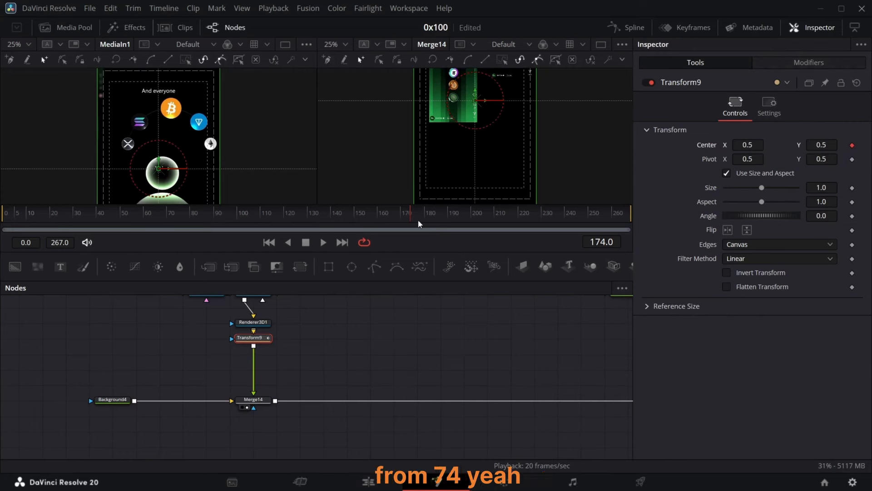
Step: Animate Transform9's Center so the 3D renders slide in from the left by frame 200, and keyframe its Size there
drag(412, 222, 478, 224)
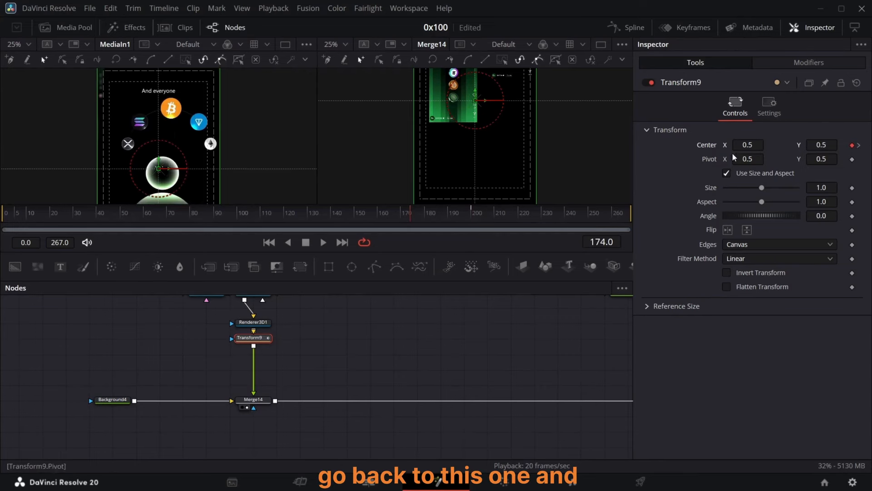
drag(742, 148, 236, 192)
drag(432, 219, 472, 221)
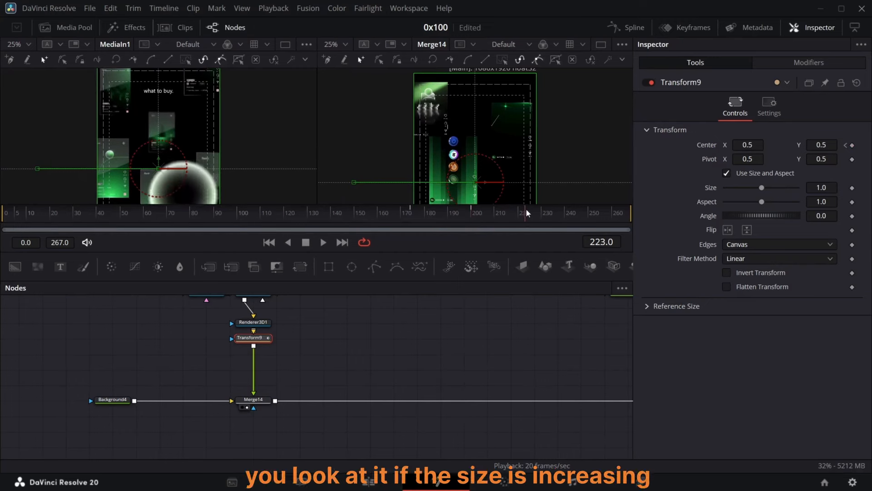
click(473, 215)
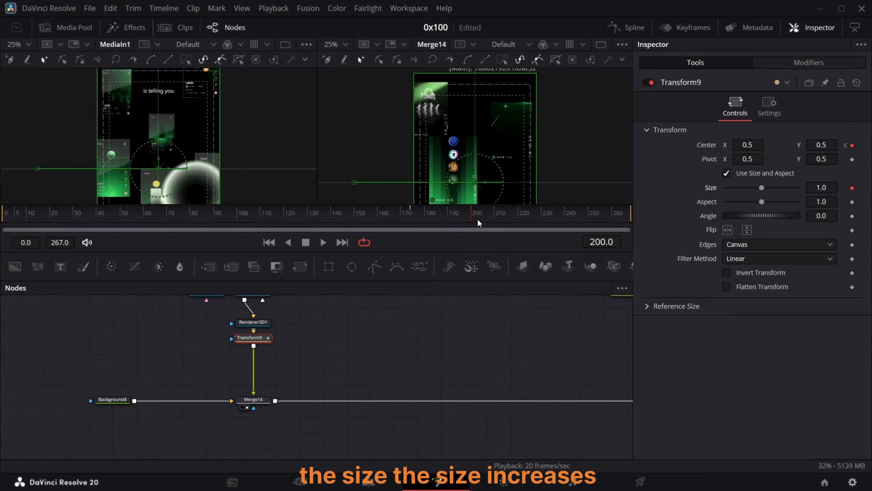
Step: At frame 235, increase Transform9's Size to 1.143
drag(478, 222, 555, 217)
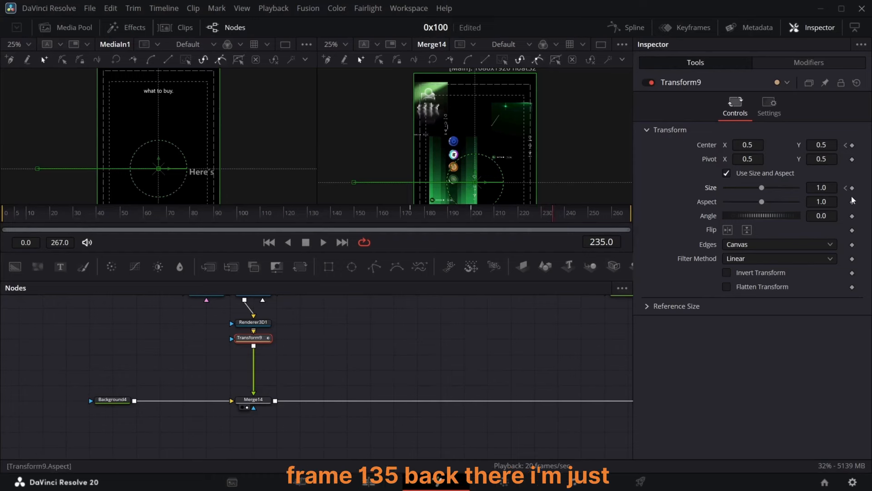
drag(815, 188, 842, 189)
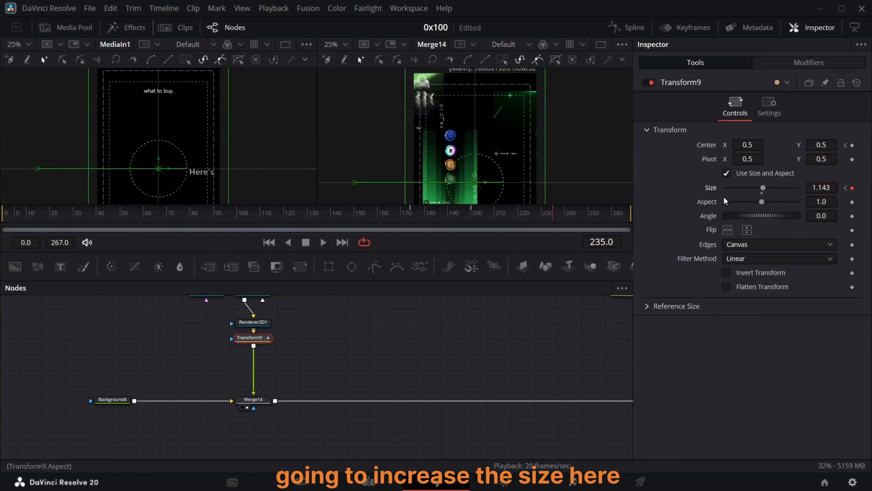
Step: Apply Out Cubic easing to Transform9's Center keyframes in the spline editor and scrub to check the slide-in
click(635, 30)
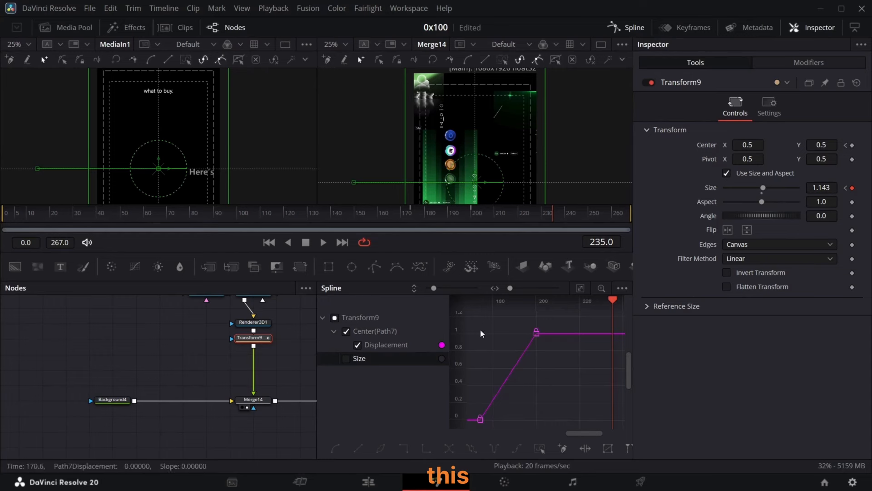
drag(571, 320, 457, 429)
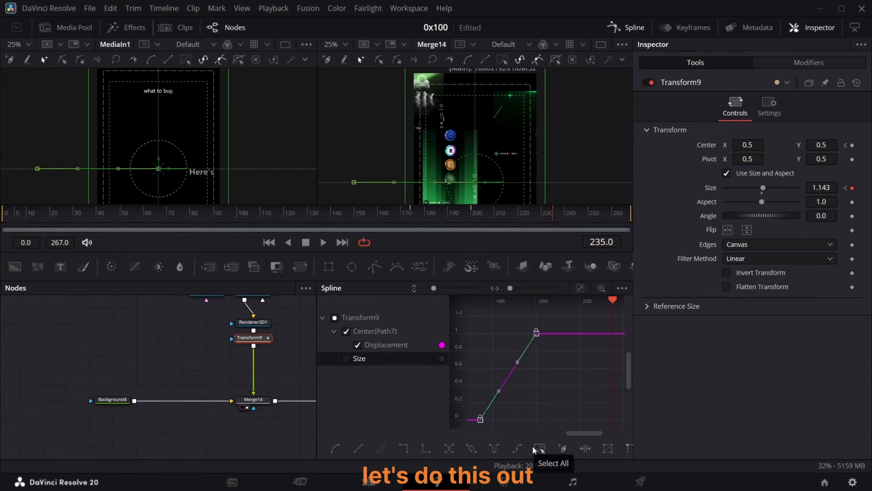
right_click(545, 409)
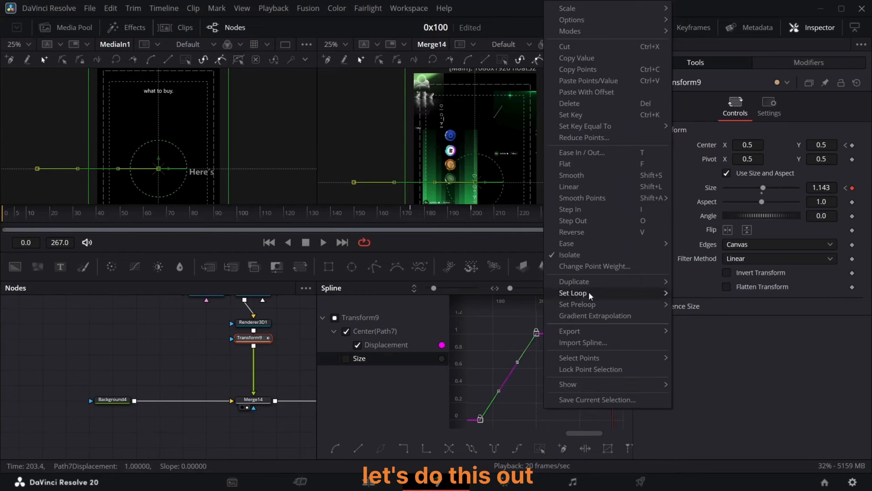
mouse_move(600, 243)
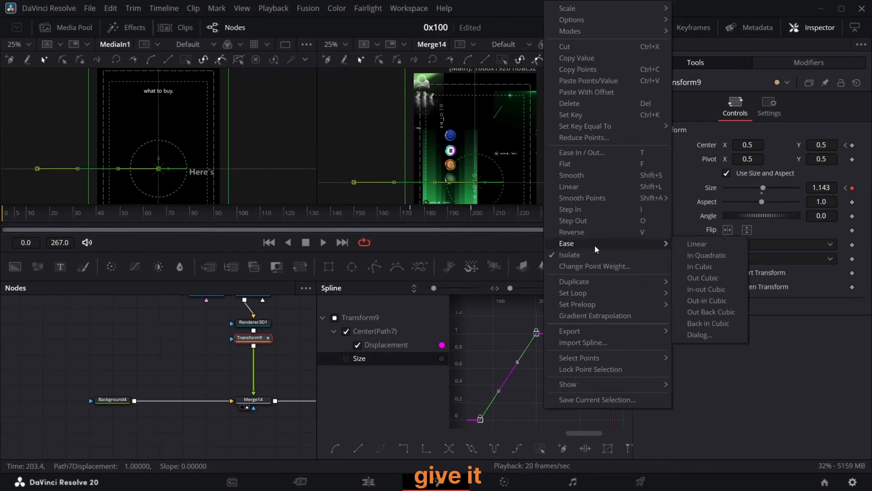
click(695, 281)
click(414, 213)
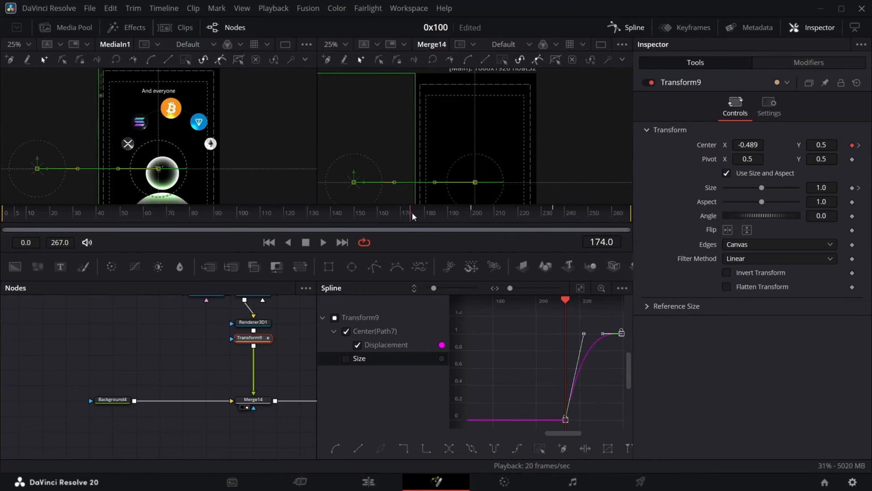
drag(413, 224, 473, 214)
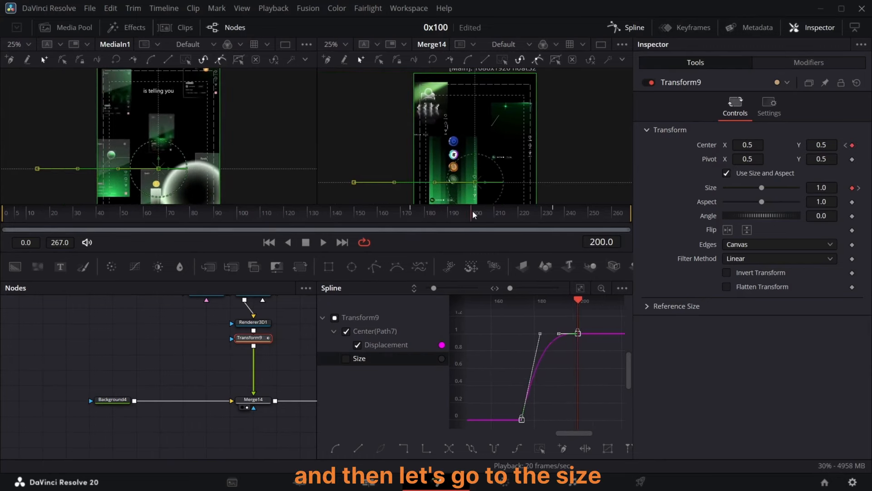
Step: Isolate Transform9's Size curve in the spline editor, select all its keyframes and flatten them
click(347, 359)
click(347, 331)
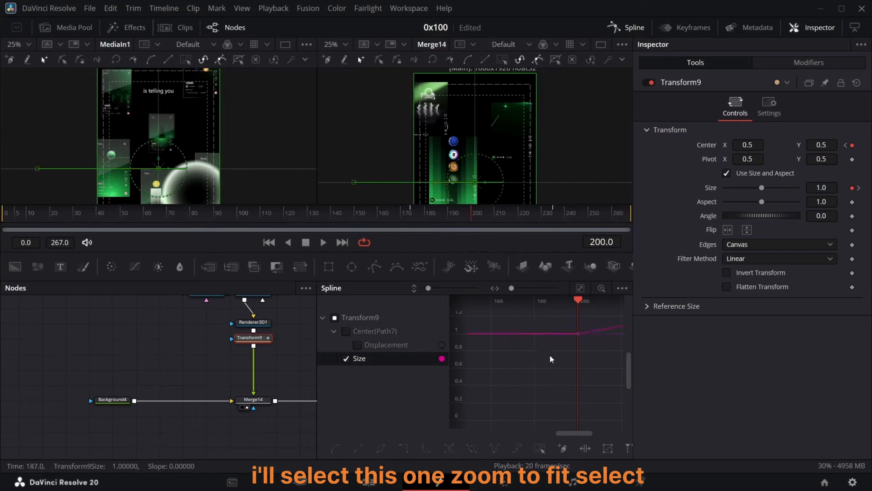
key(ctrl+f)
click(541, 449)
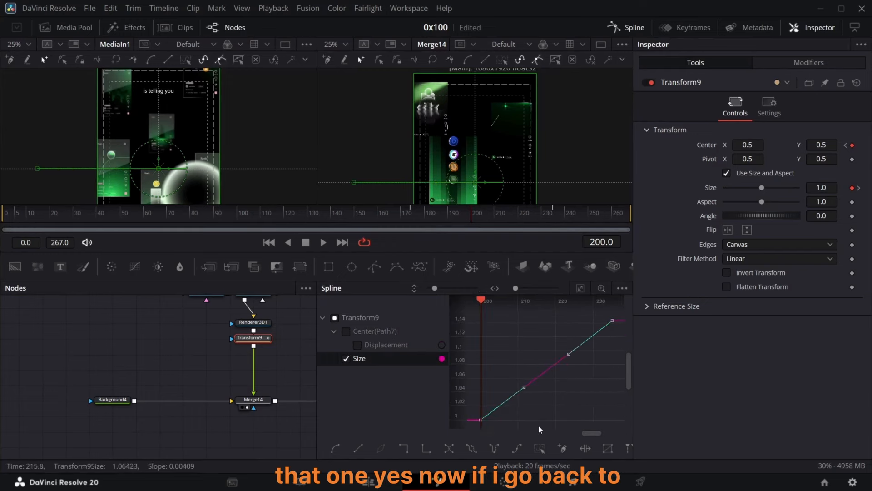
key(f)
click(554, 335)
click(632, 27)
Step: View the final MediaOut1 output and scrub around frame 178 to inspect the slide-in
scroll(365, 364, left, 10)
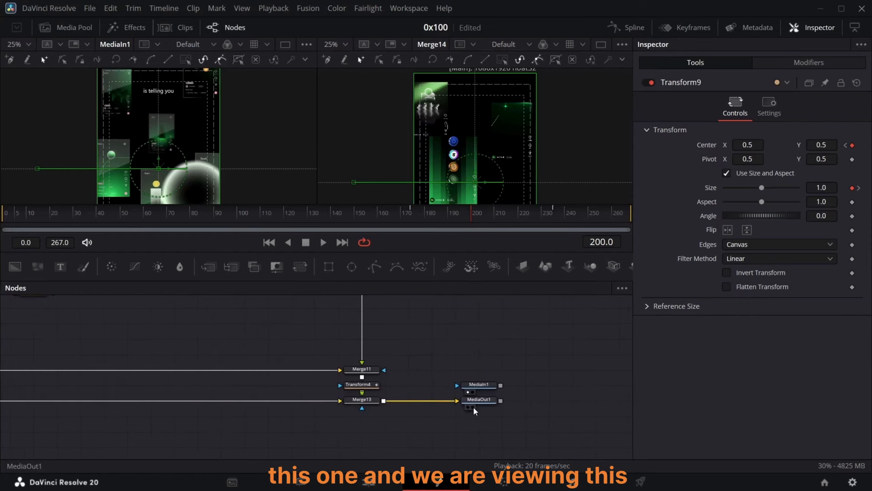
click(472, 407)
drag(474, 204, 420, 211)
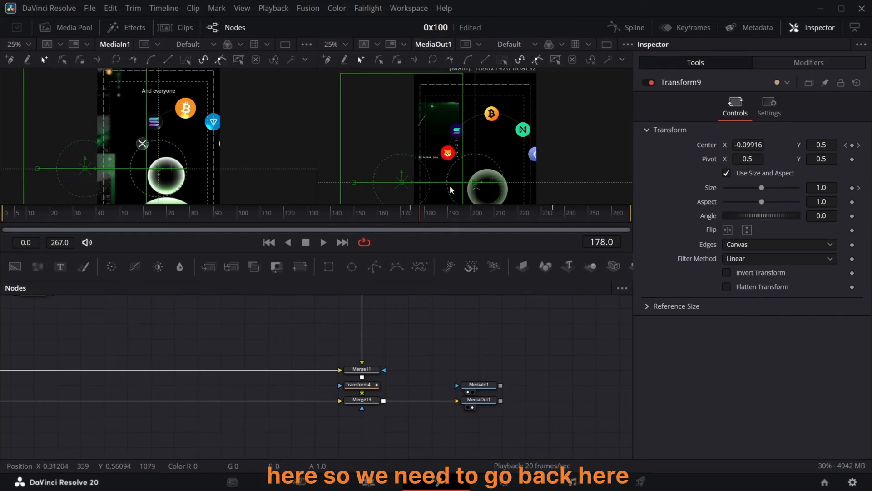
scroll(364, 373, left, 20)
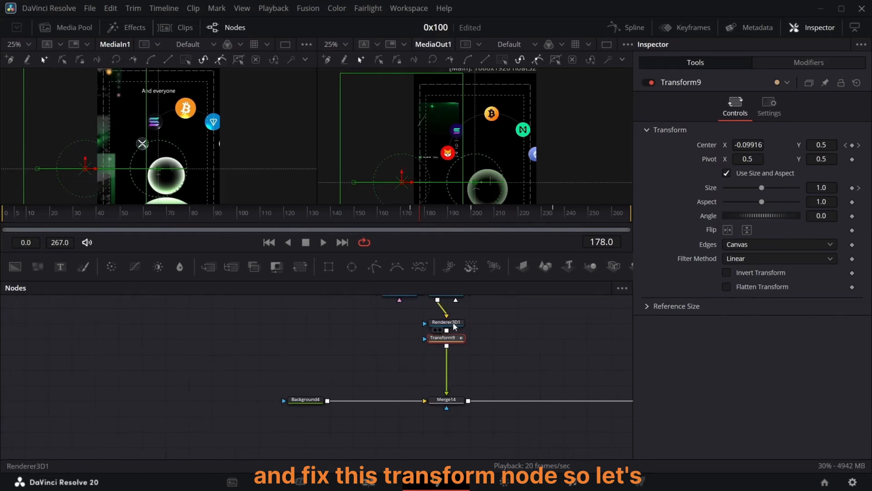
Step: Reshape the first Center keyframe's handle on Transform9's curve to soften the start of the slide
click(628, 30)
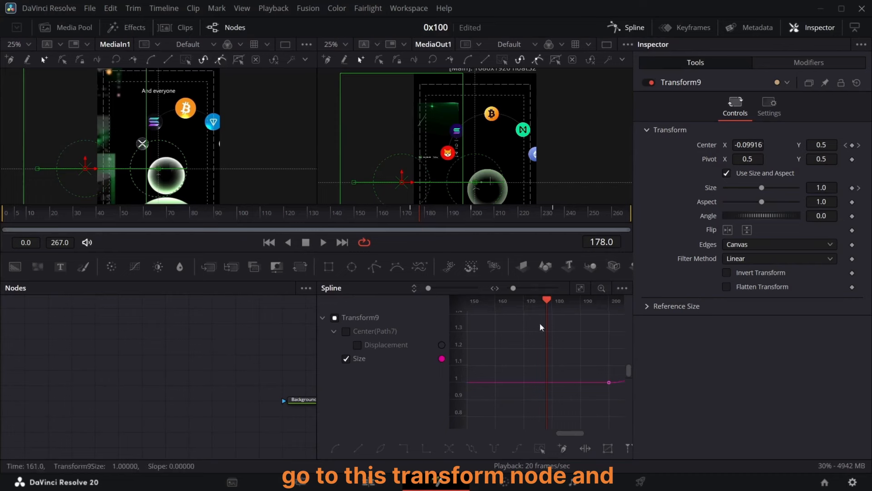
click(348, 332)
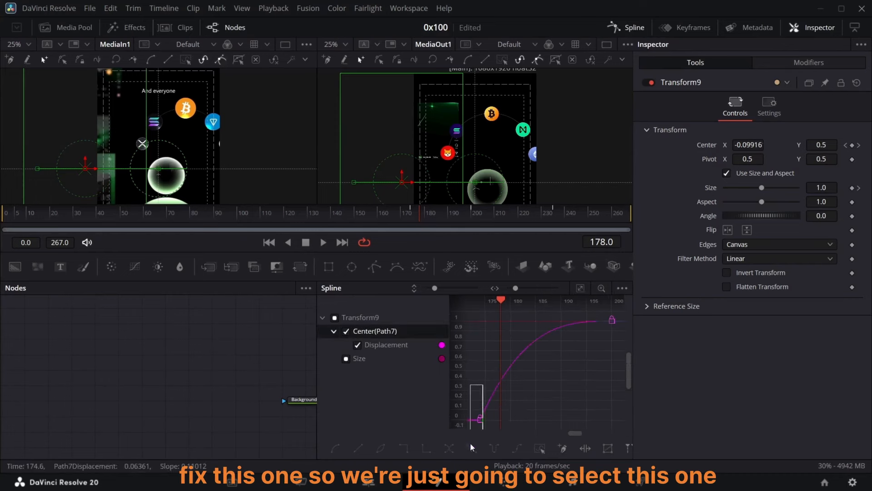
drag(471, 444, 470, 445)
drag(524, 321, 568, 361)
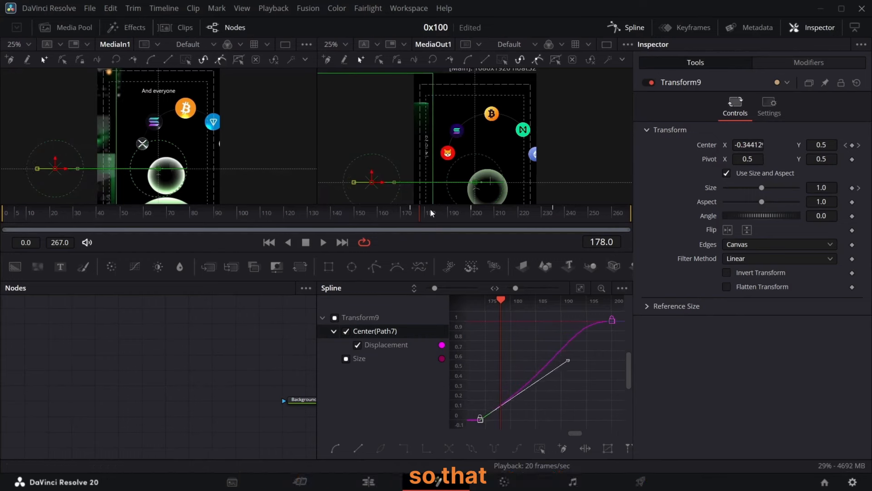
drag(422, 213, 446, 213)
click(630, 32)
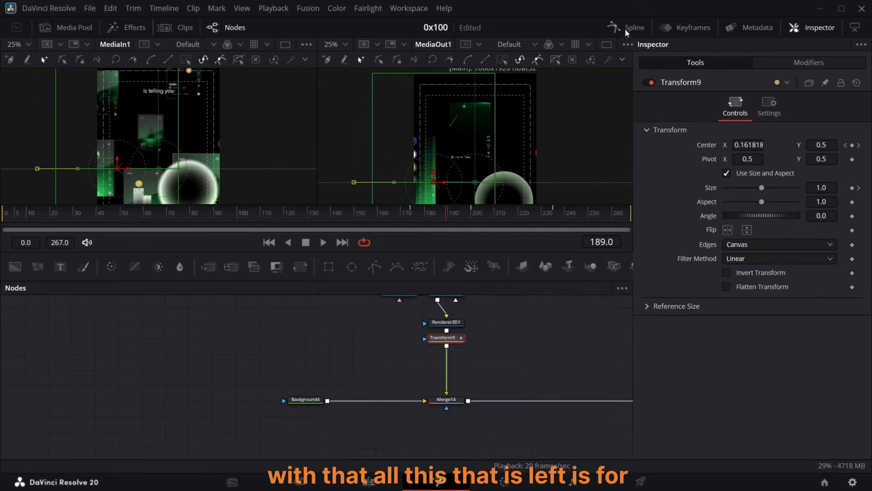
Step: Add a Soft Glow node directly after Transform9
scroll(461, 389, right, 3)
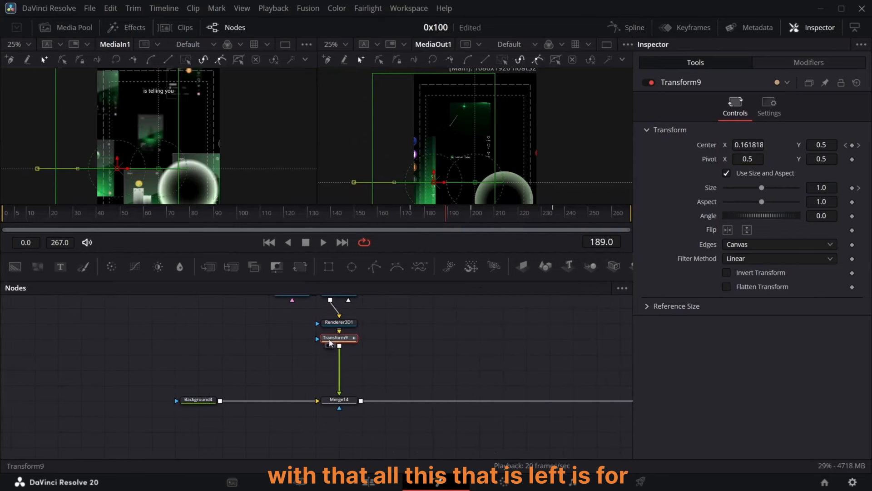
key(shift+space)
text(re)
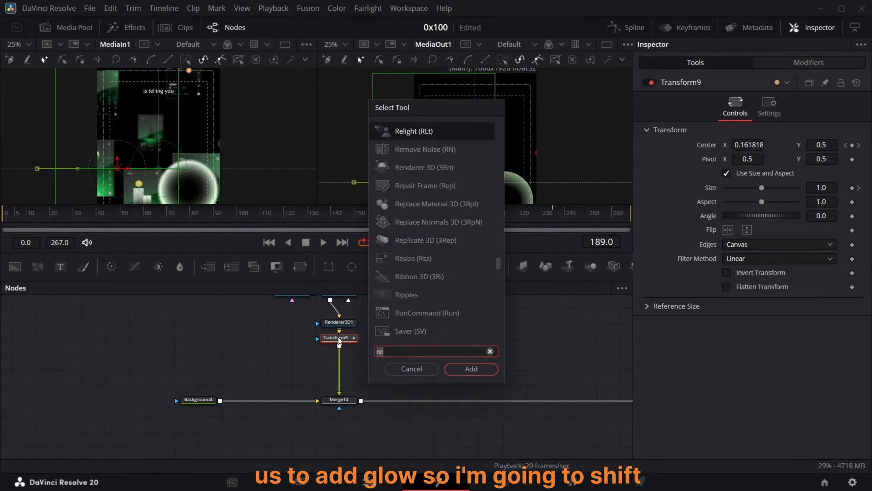
key(BackSpace)
key(BackSpace)
text(soft)
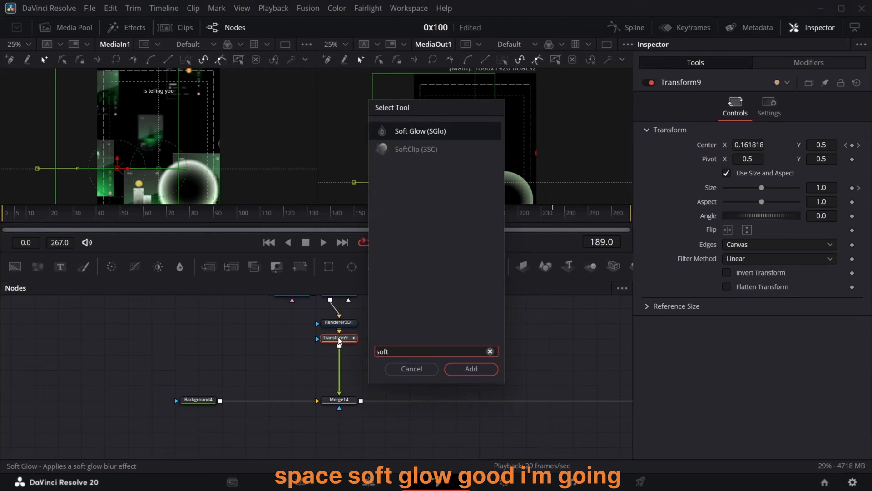
key(Return)
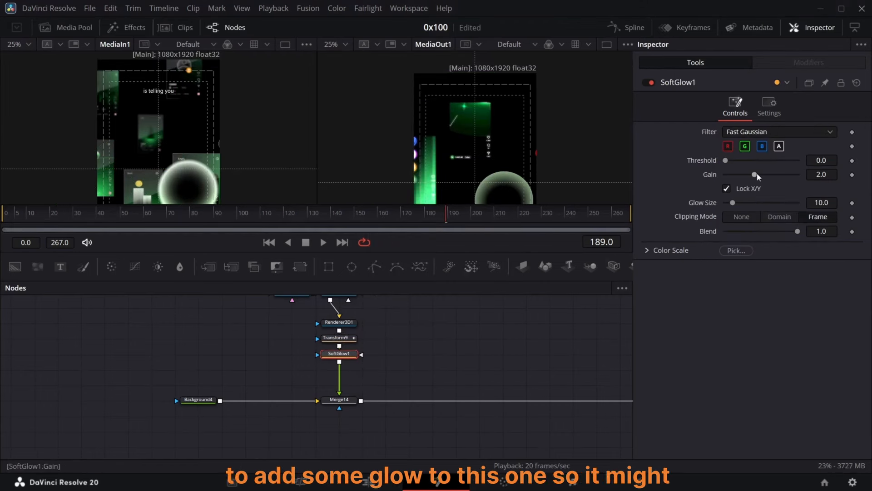
Step: Set SoftGlow1's Gain to about 2.2 and its Glow Size to 15
drag(756, 175, 728, 168)
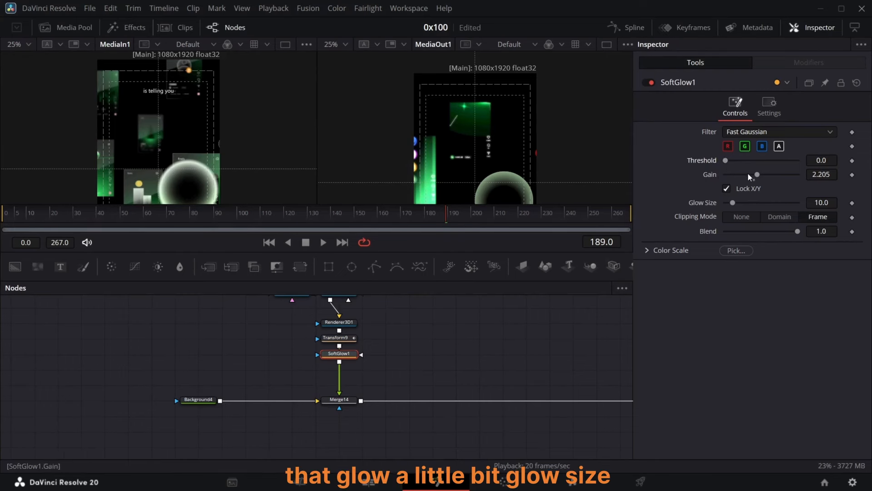
drag(734, 203, 748, 205)
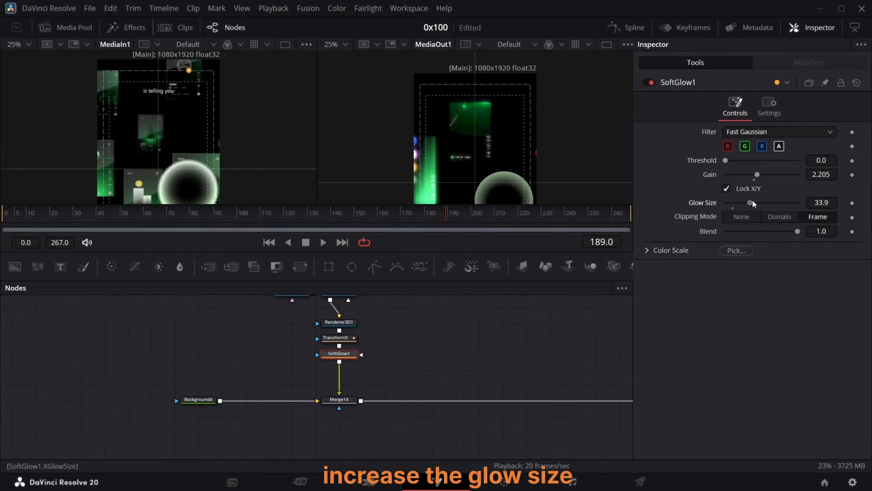
drag(743, 207, 741, 209)
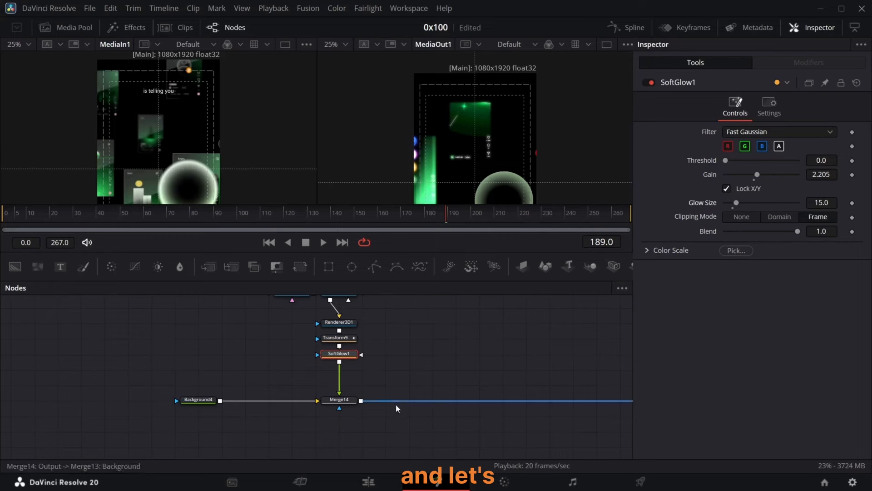
Step: Add a Soft Glow node after Transform3 on the head branch
scroll(396, 404, right, 10)
scroll(423, 367, up, 1)
scroll(423, 369, up, 2)
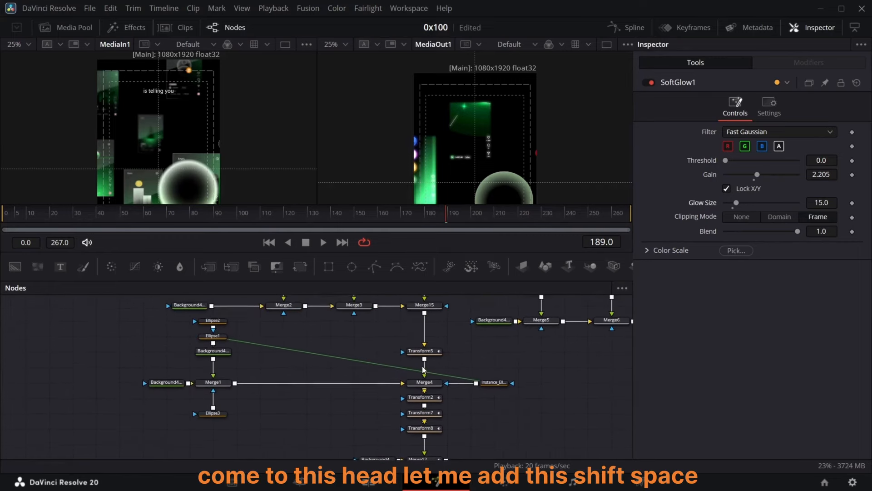
click(416, 325)
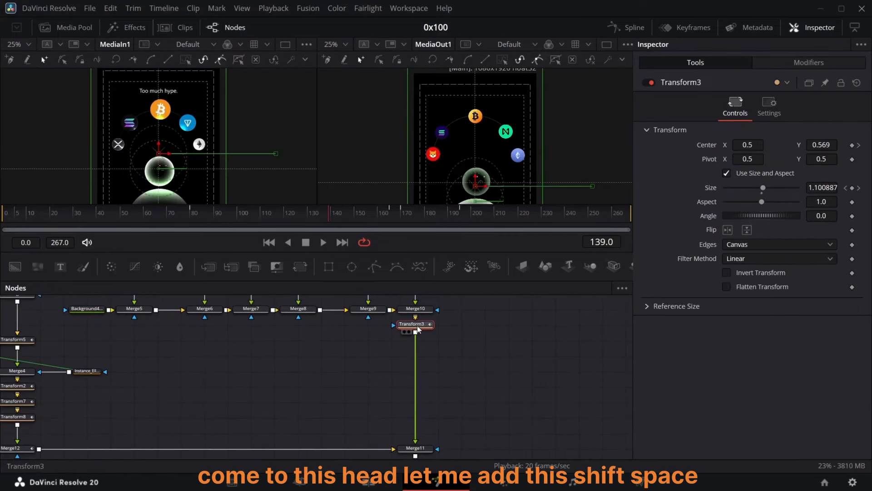
key(shift+space)
text(soft)
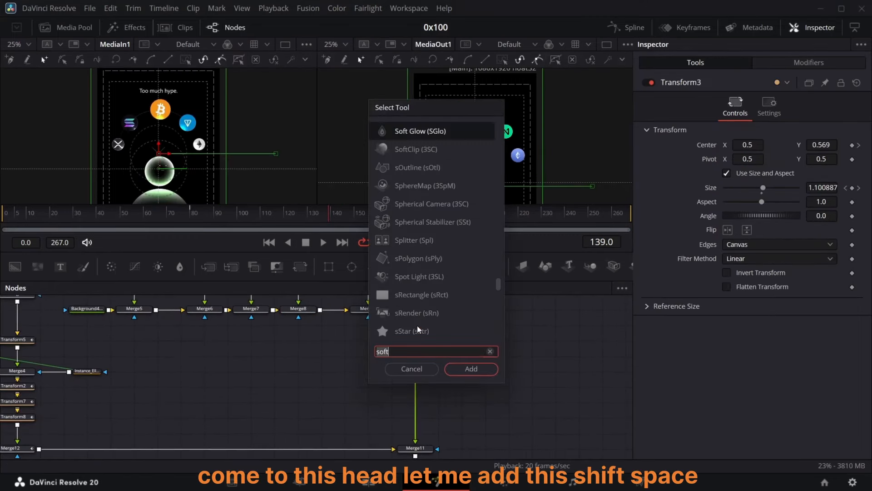
key(Return)
Step: Add another Soft Glow node after Transform8
scroll(240, 371, left, 10)
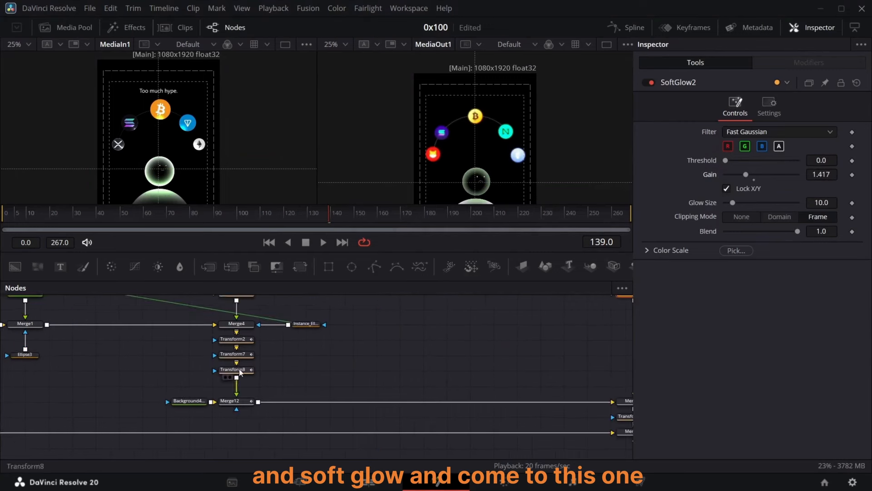
scroll(239, 372, down, 2)
click(240, 369)
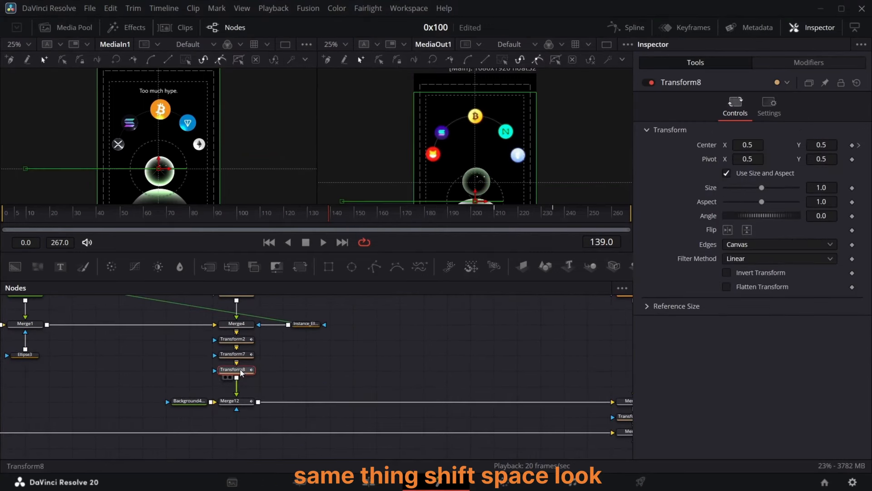
key(shift+space)
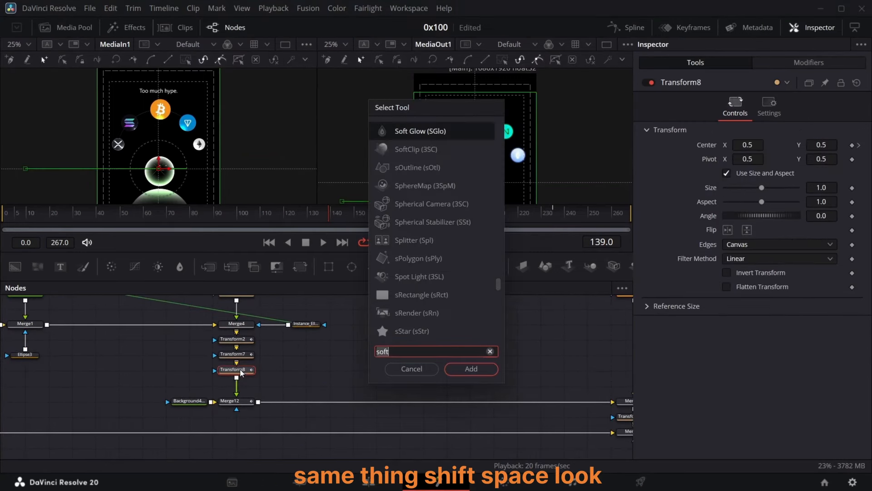
click(460, 370)
Step: Scrub through the composition to preview the added glows
scroll(592, 411, right, 10)
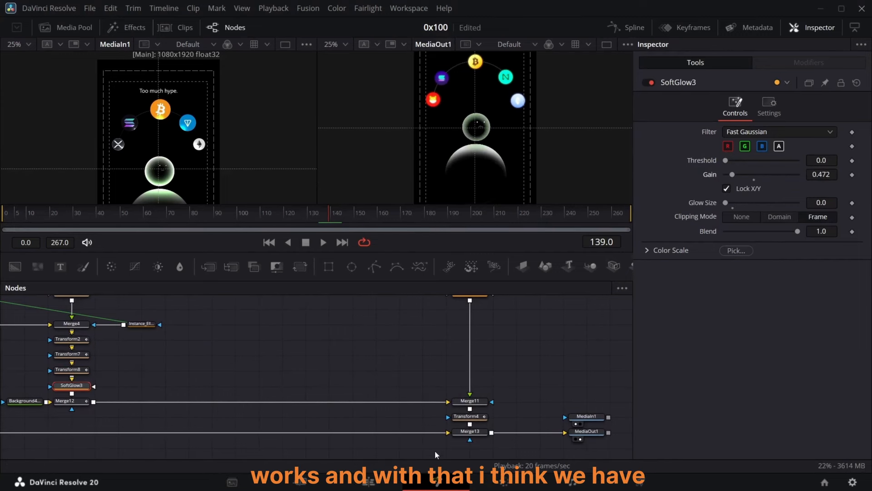
drag(330, 217, 506, 218)
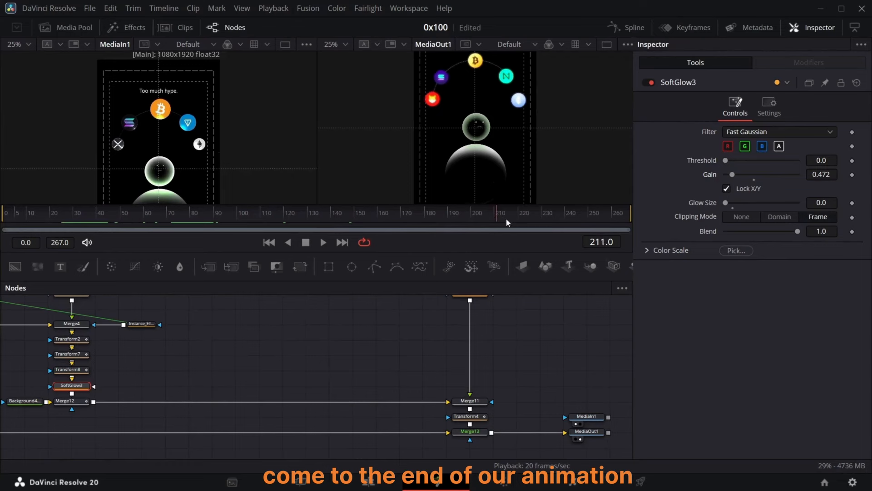
Step: Switch to the Edit page and check the Playback menu's render cache options
click(369, 481)
click(409, 8)
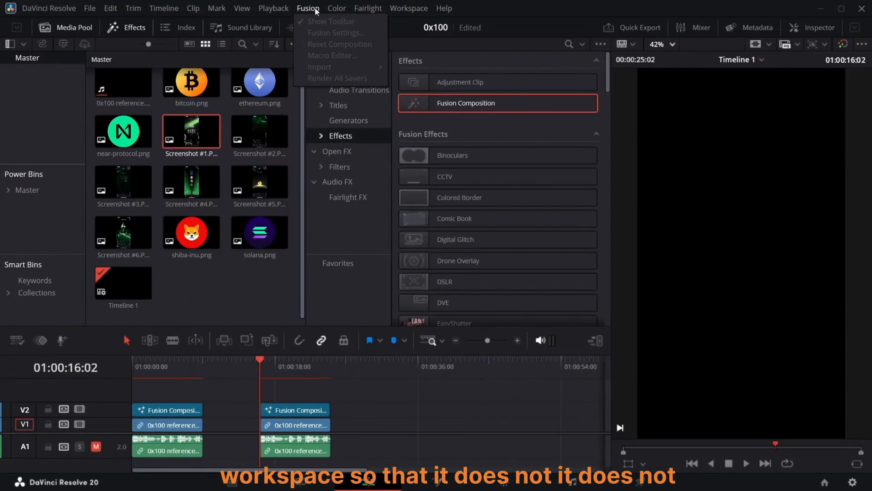
click(277, 9)
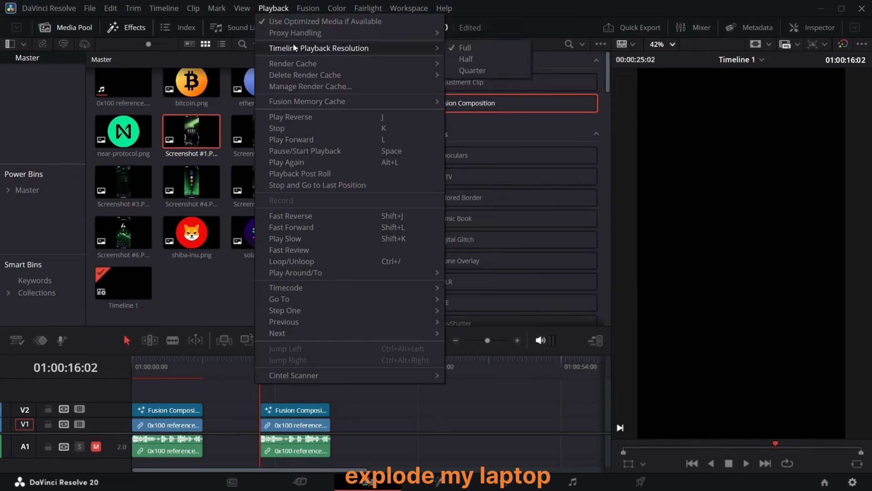
mouse_move(301, 64)
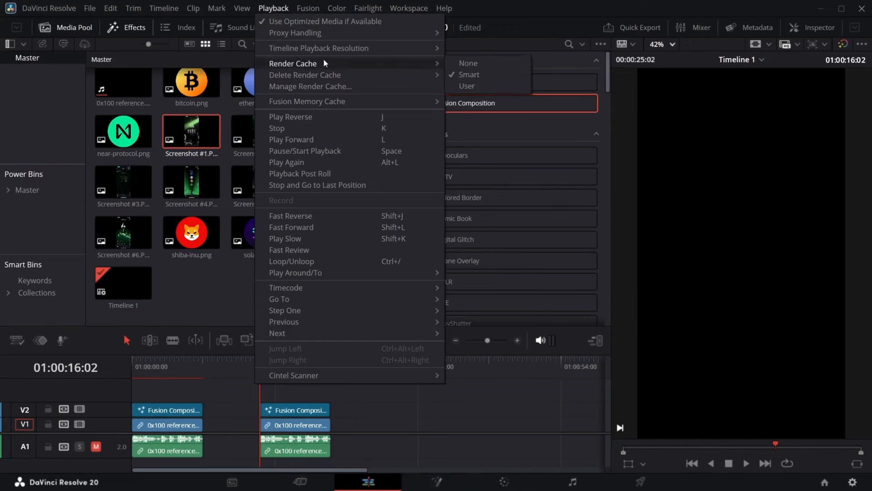
mouse_move(318, 49)
key(Escape)
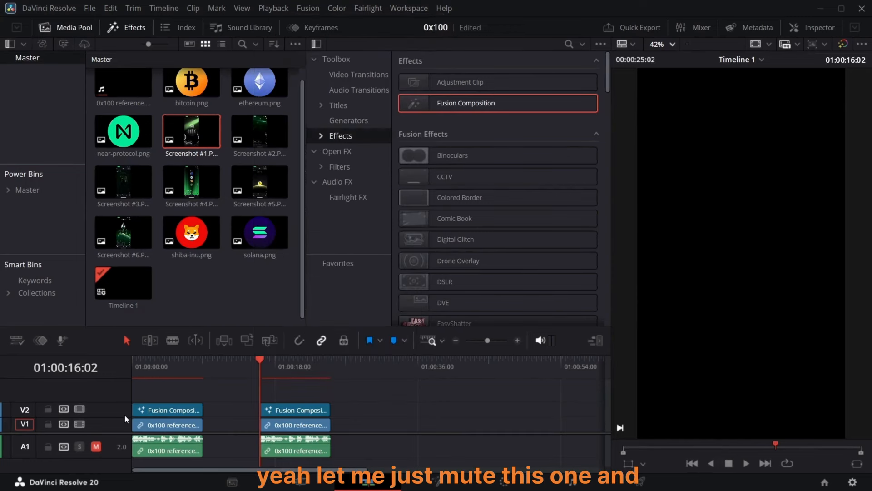
Step: Disable the V1 reference clip's video and play back the timeline to review the animation
click(80, 424)
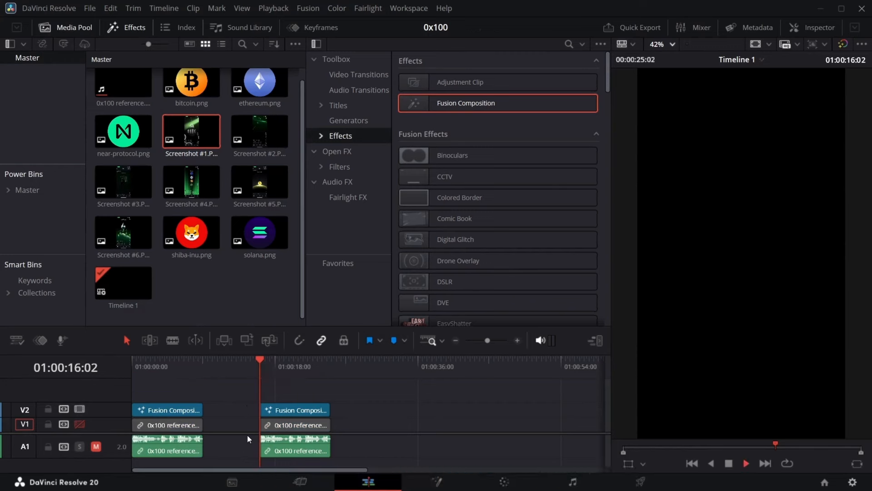
key(space)
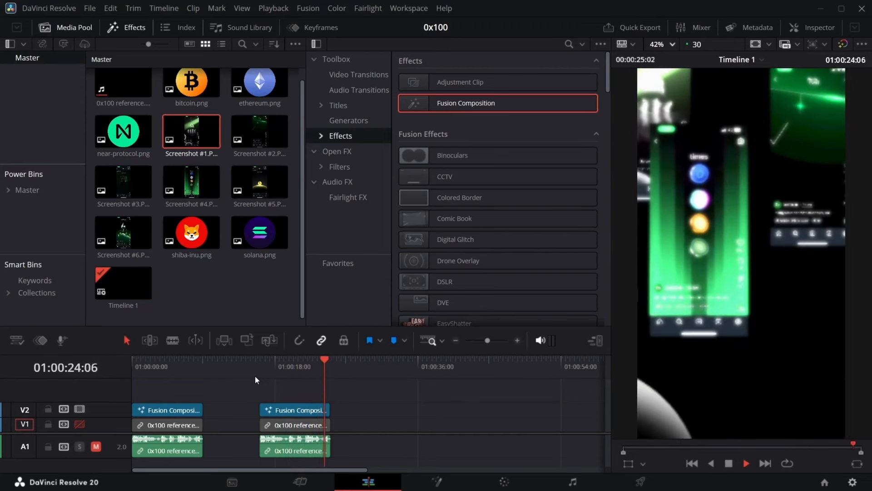
key(space)
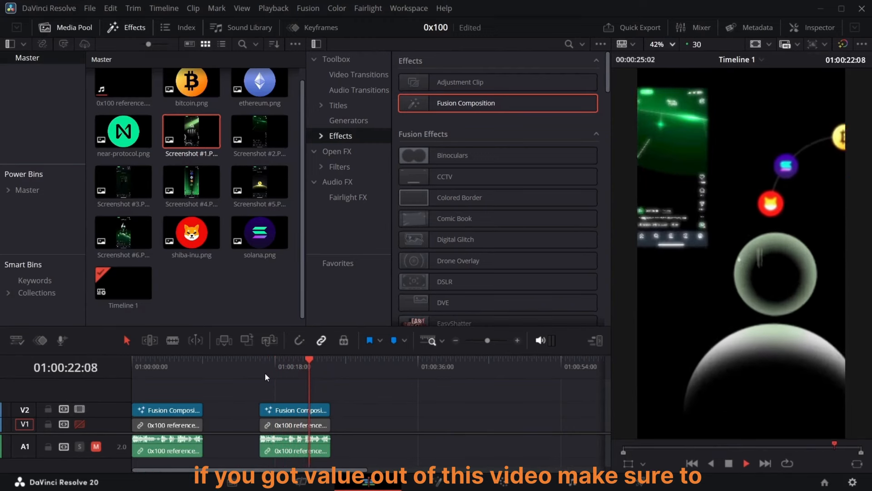
click(264, 367)
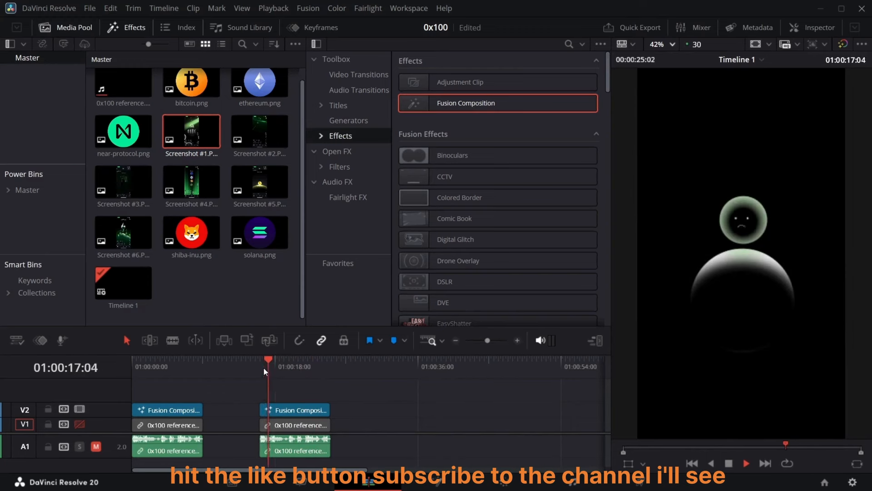